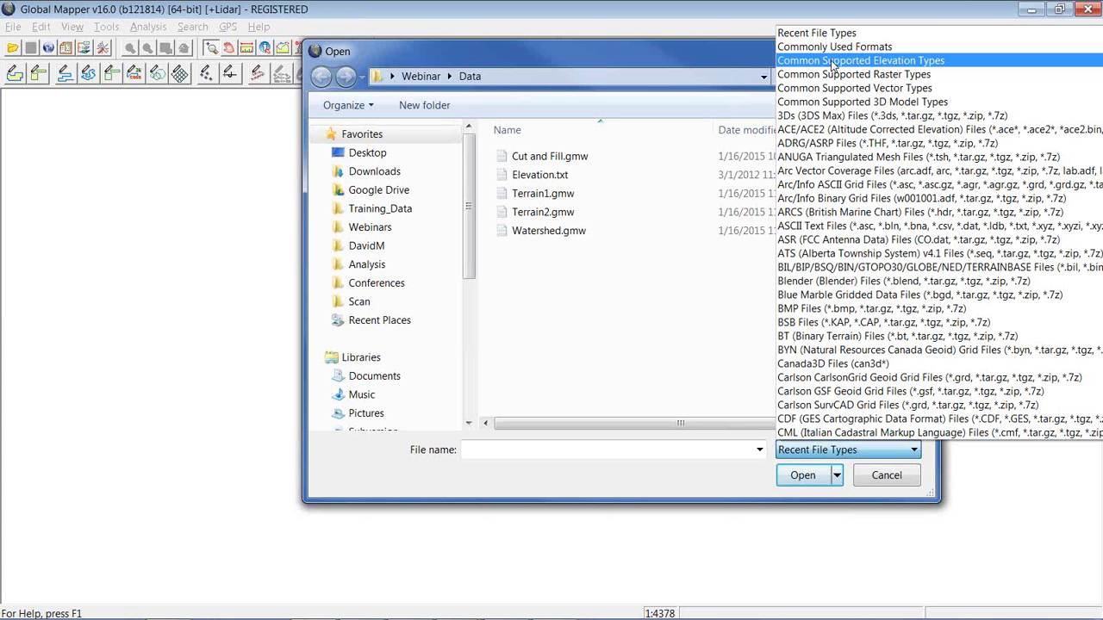
pyautogui.click(724, 56)
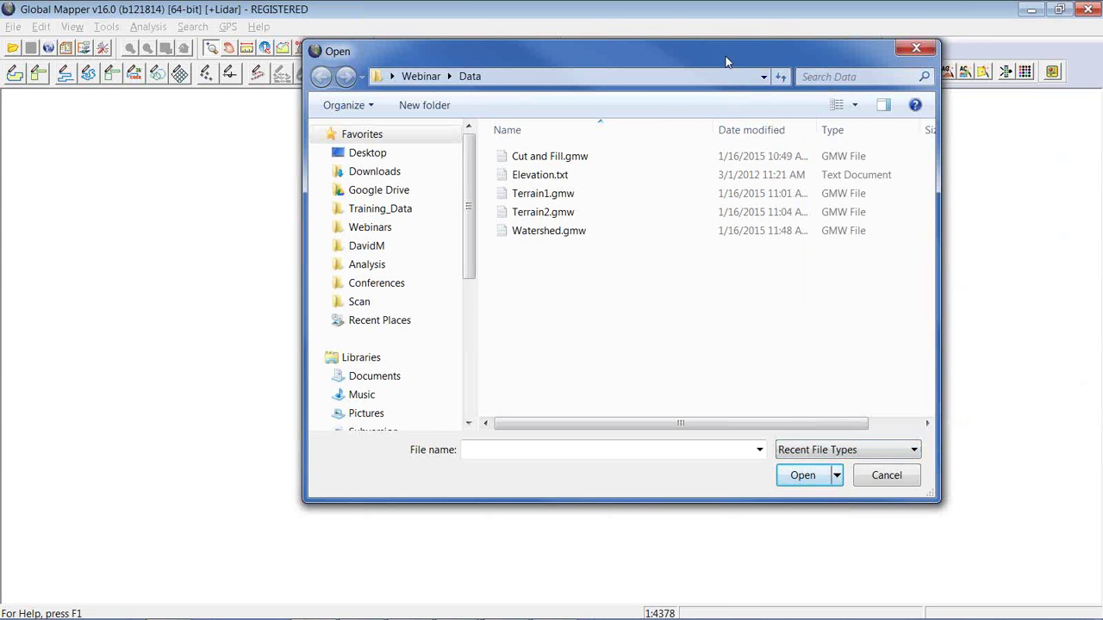
pyautogui.click(517, 22)
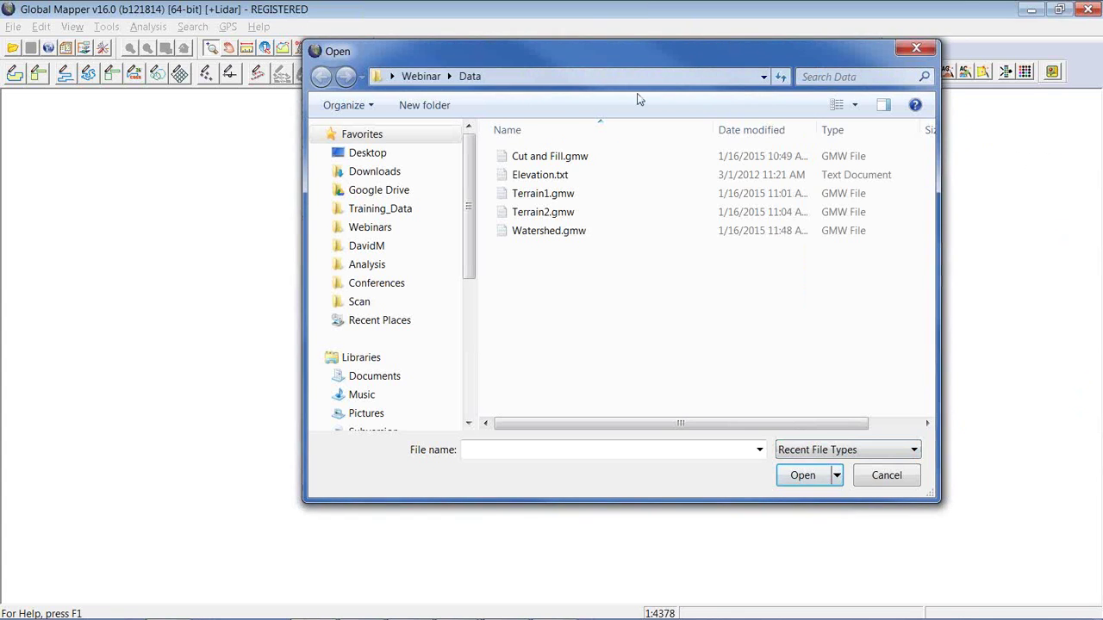
pyautogui.click(899, 480)
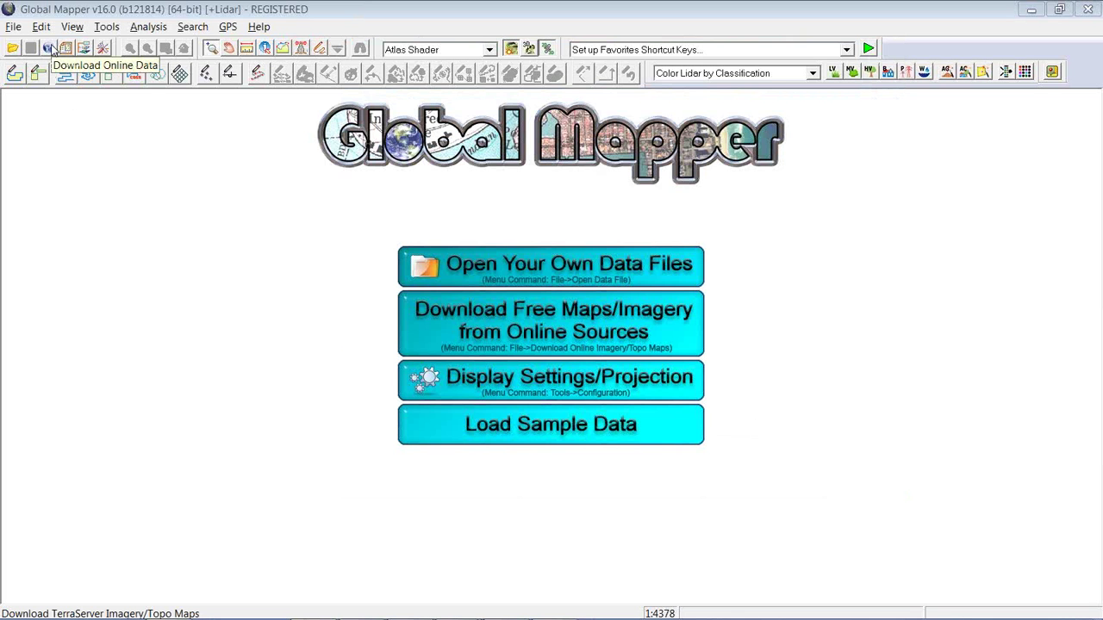
# Browse the TERRAIN DATA sources available for online download, and leave the source list without connecting
pyautogui.click(50, 47)
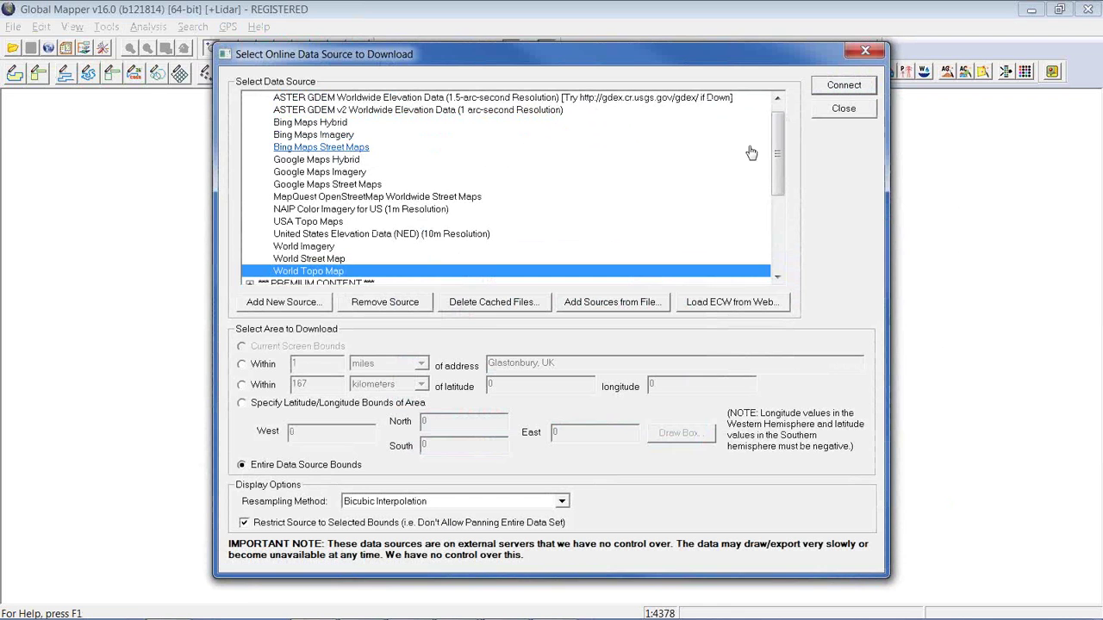
pyautogui.moveTo(777, 134); pyautogui.dragTo(776, 191)
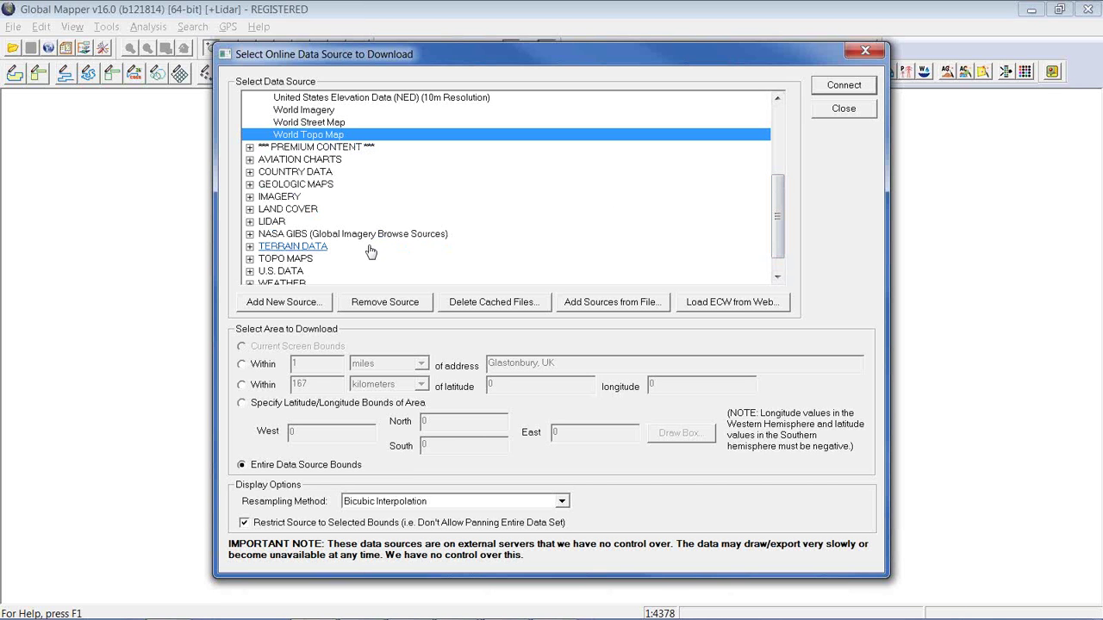
pyautogui.click(250, 247)
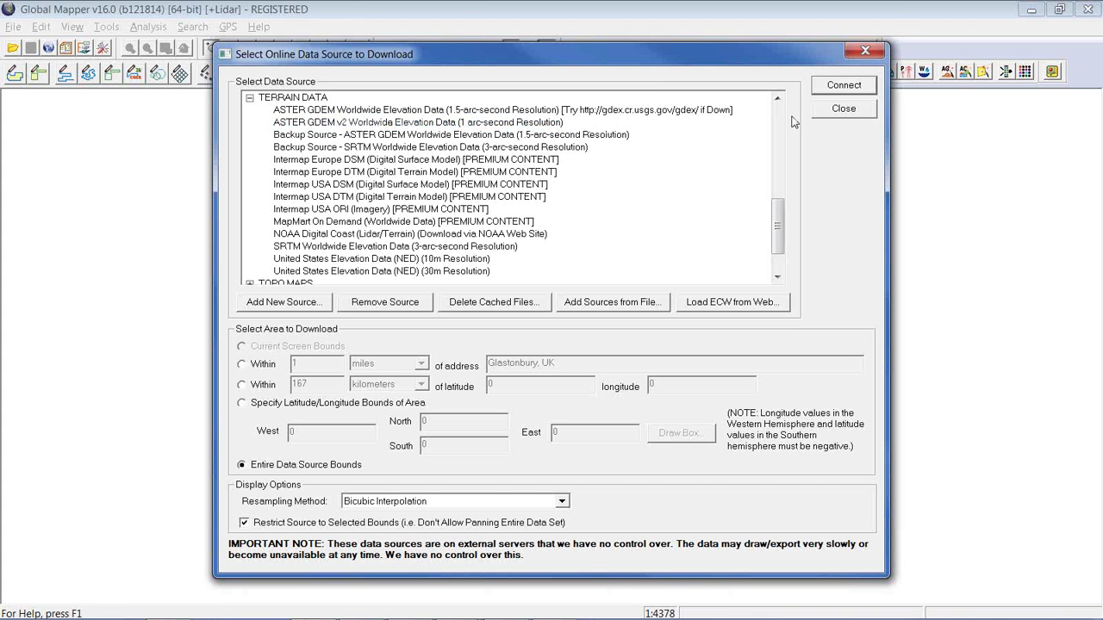
pyautogui.click(842, 112)
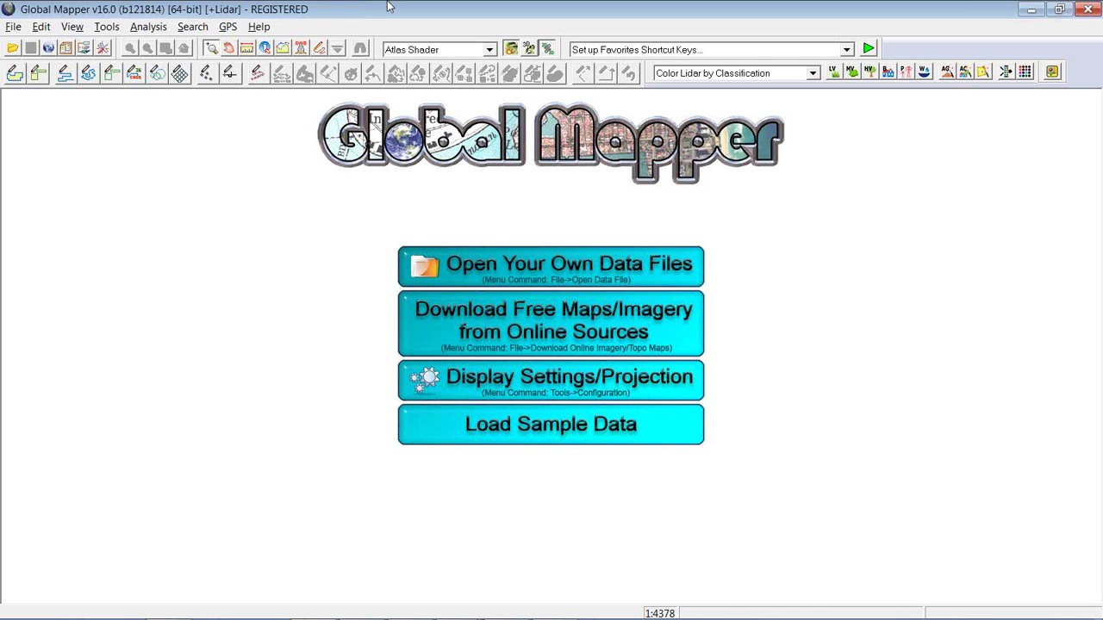
# Import the recent file Elevation.txt as point-only features using the UTM zone 14, WGS84 projection in meters
pyautogui.click(16, 27)
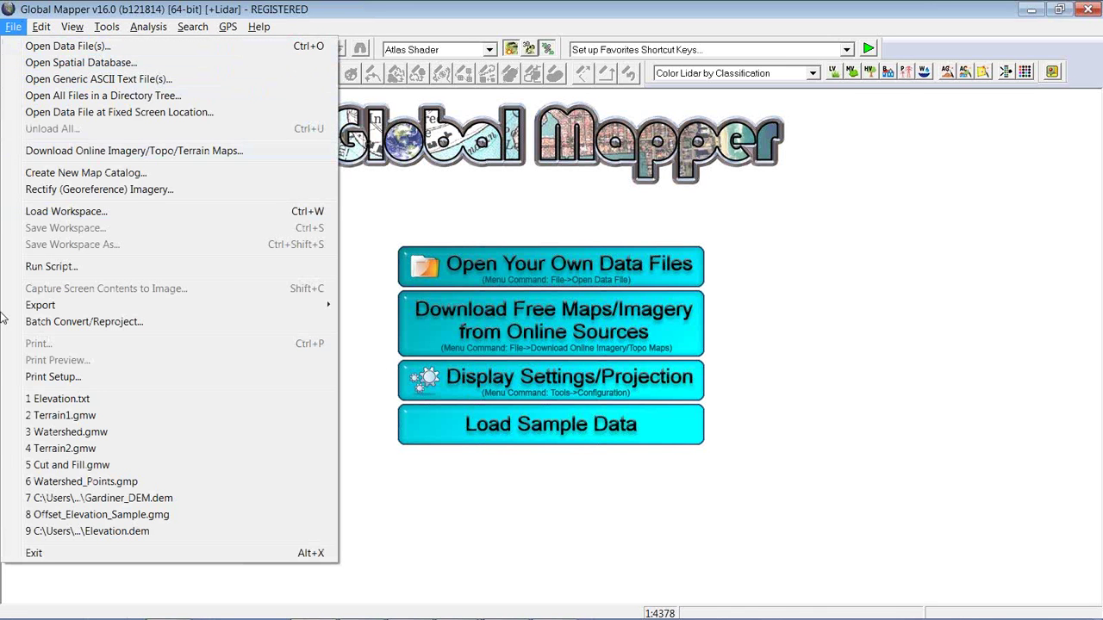
pyautogui.click(42, 399)
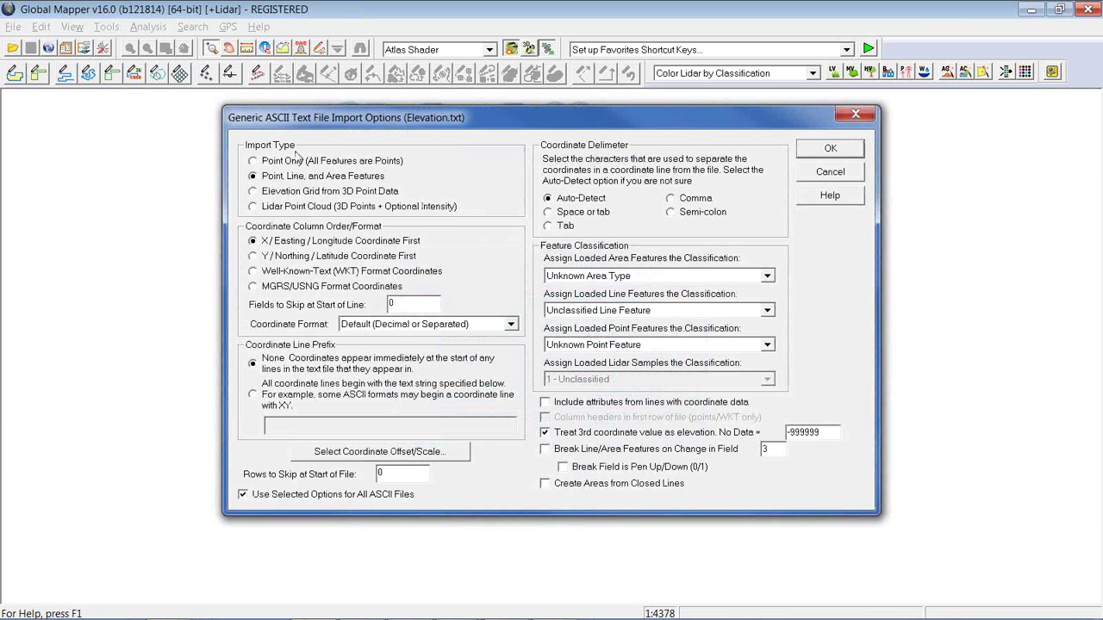
pyautogui.click(253, 161)
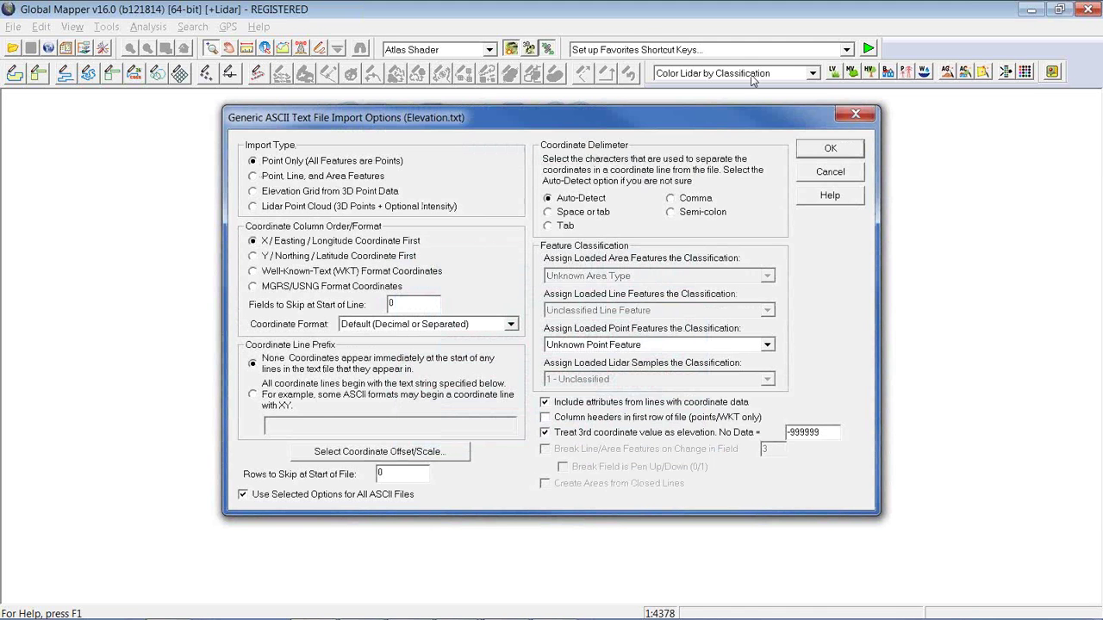
pyautogui.click(818, 148)
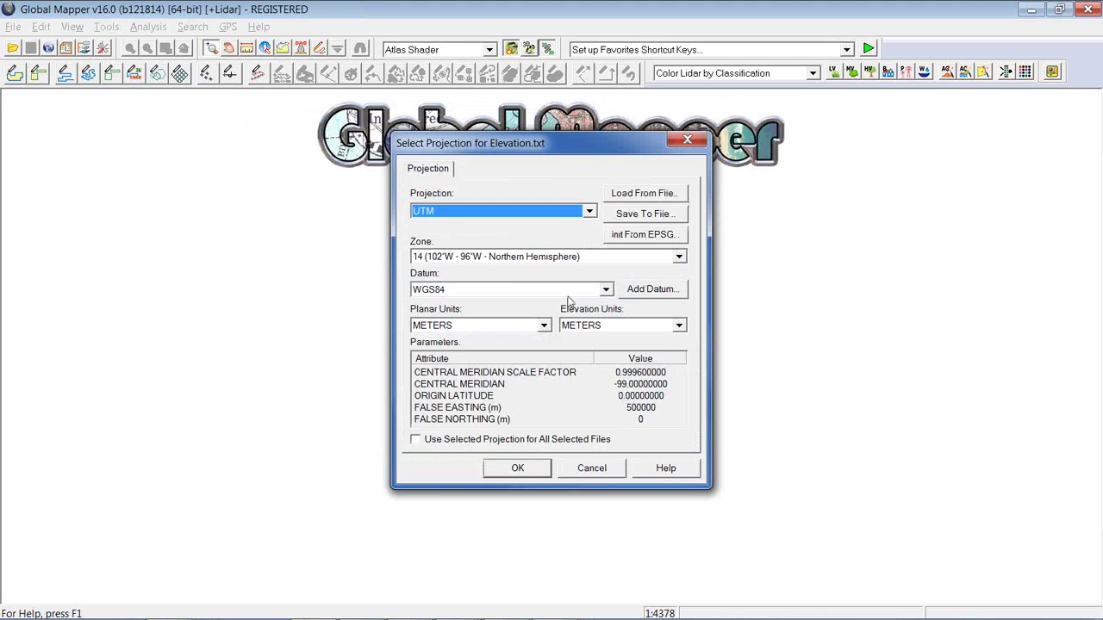
pyautogui.click(517, 470)
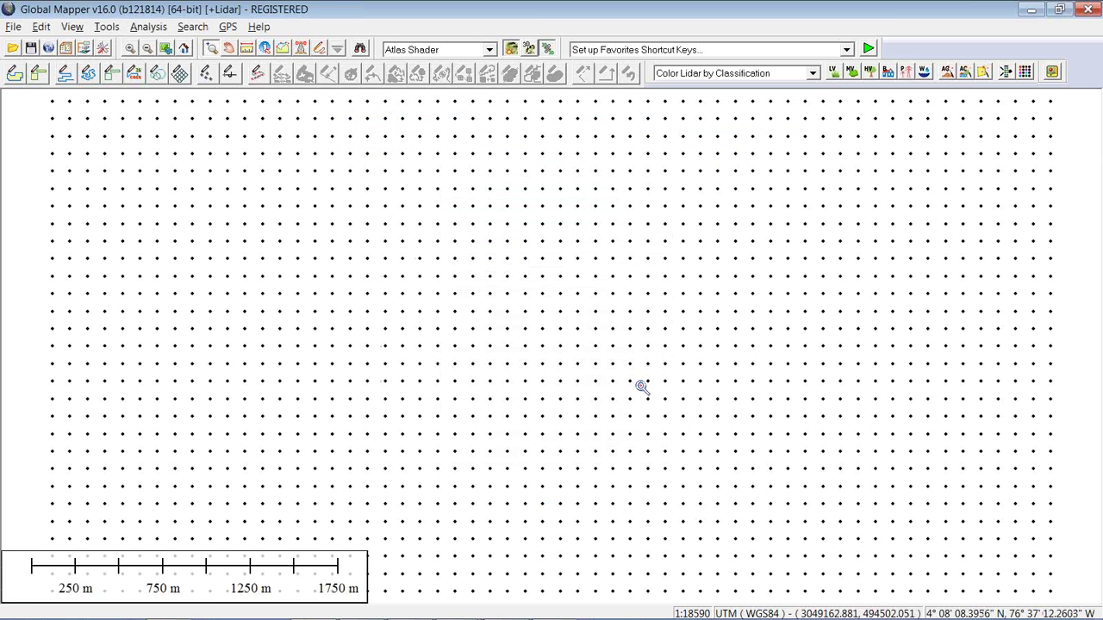
pyautogui.scroll(-1, 502, 357)
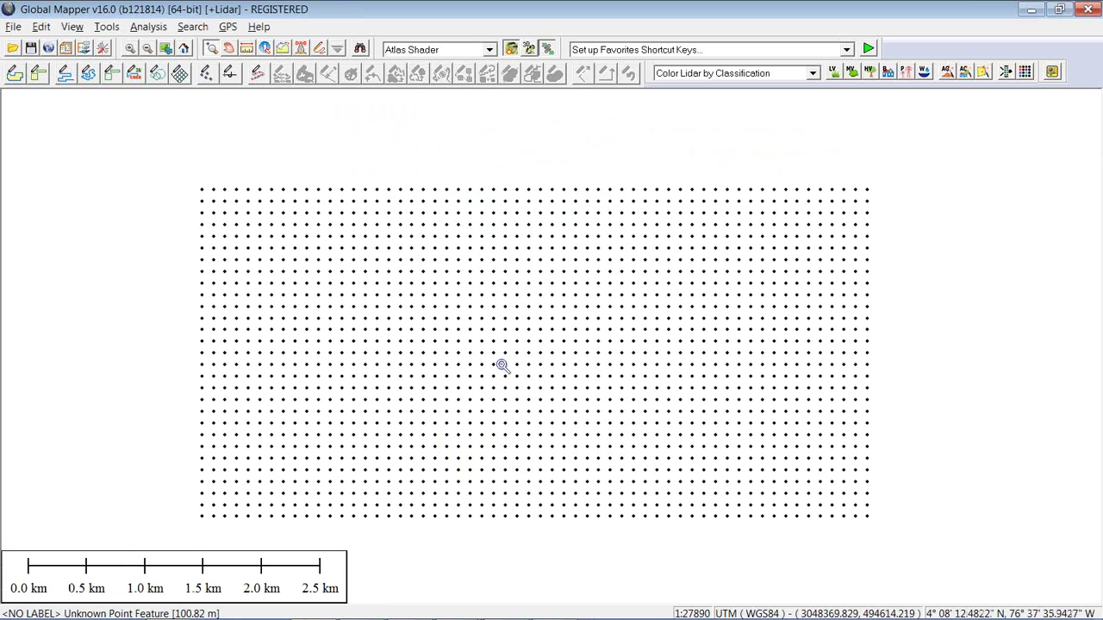
# Inspect the feature information of one elevation point in the top row of the point grid
pyautogui.click(266, 49)
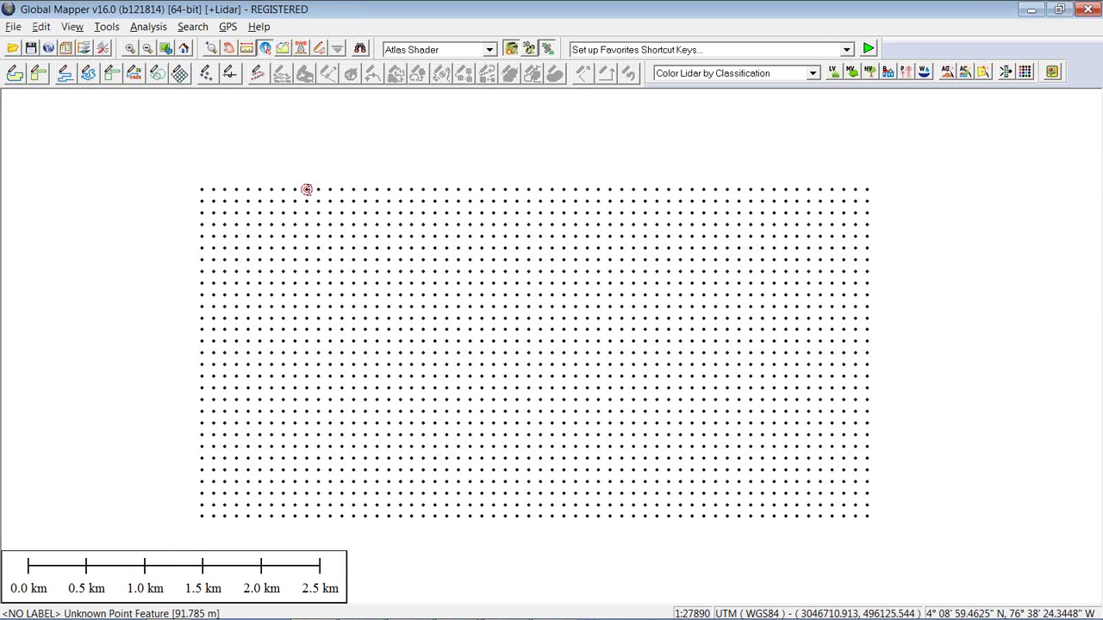
pyautogui.click(306, 188)
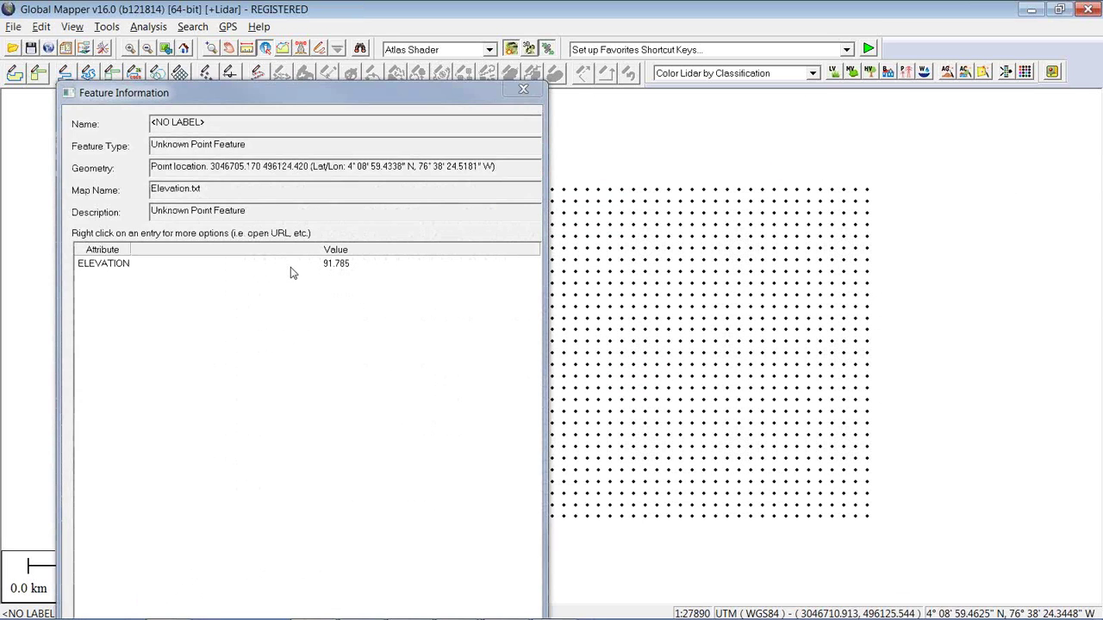
pyautogui.click(522, 91)
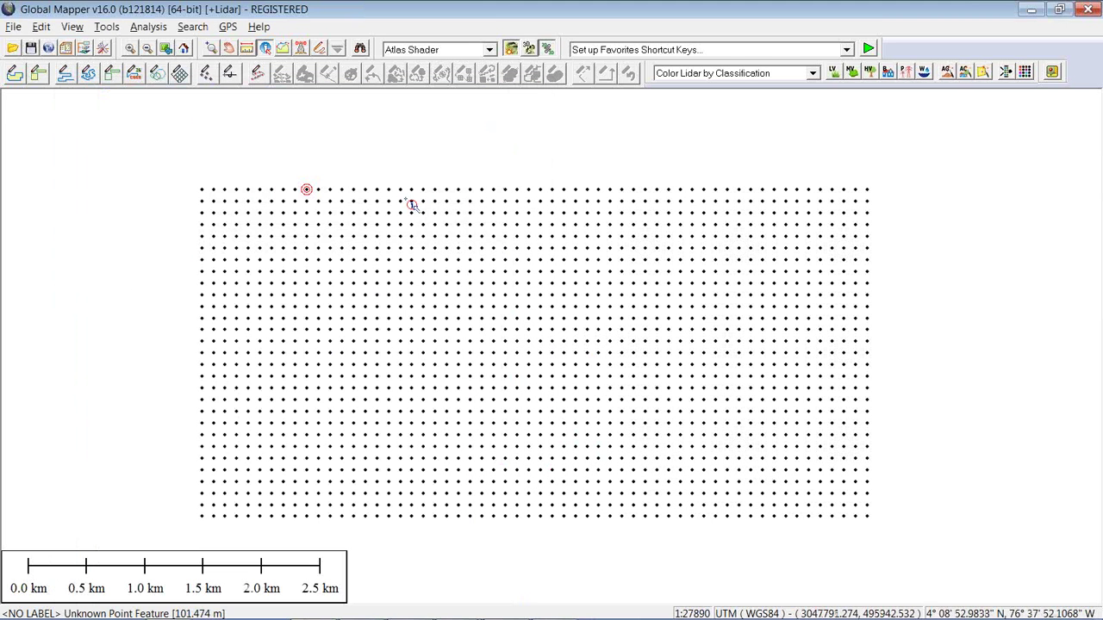
# Create an elevation grid from the 3D point data with automatic grid spacing and vertical units in meters
pyautogui.click(155, 29)
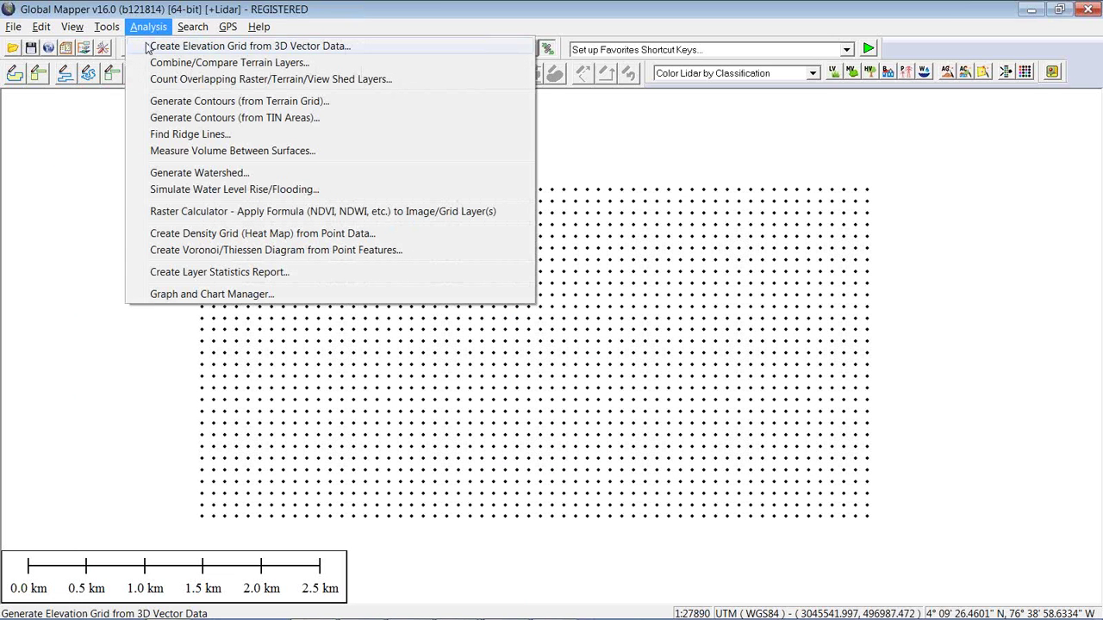
pyautogui.click(151, 47)
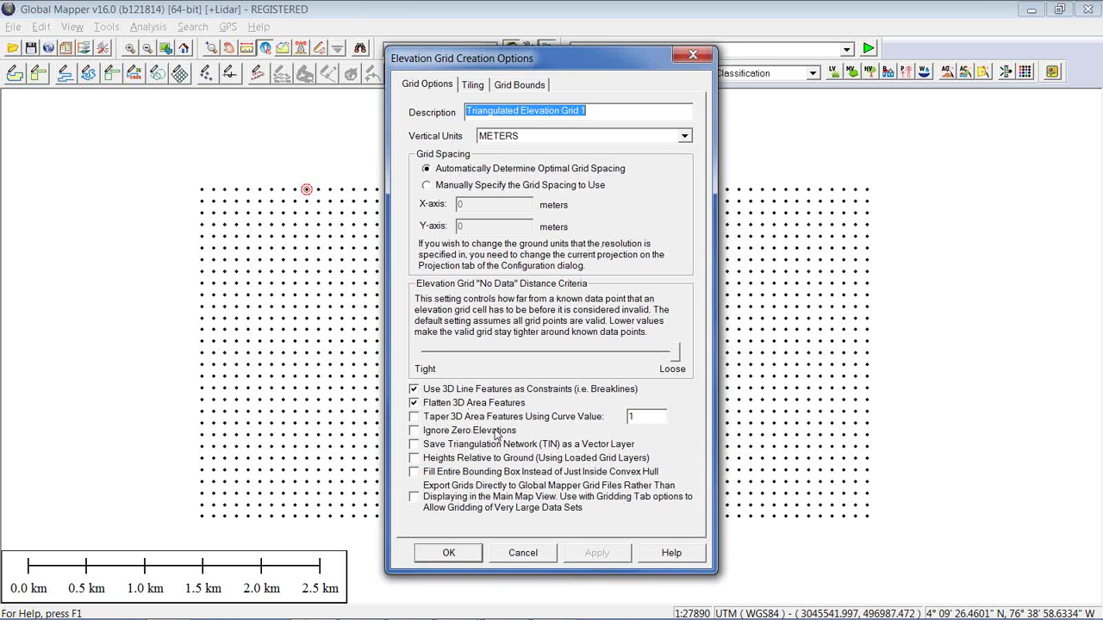
pyautogui.click(448, 554)
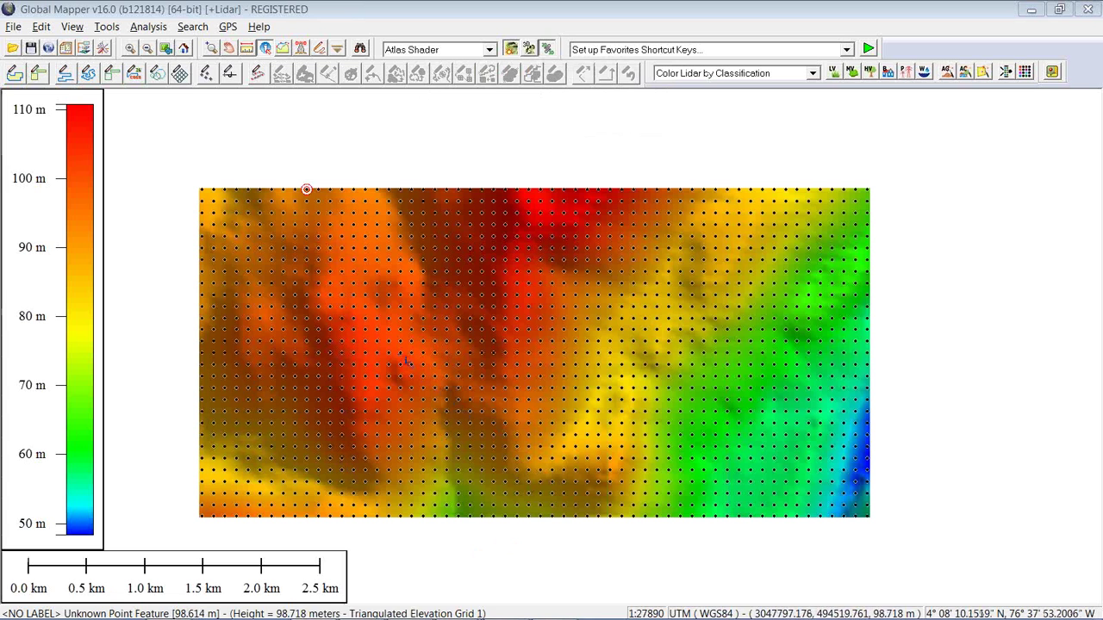
# Hide the Elevation.txt point layer so only the triangulated elevation grid is displayed
pyautogui.click(84, 50)
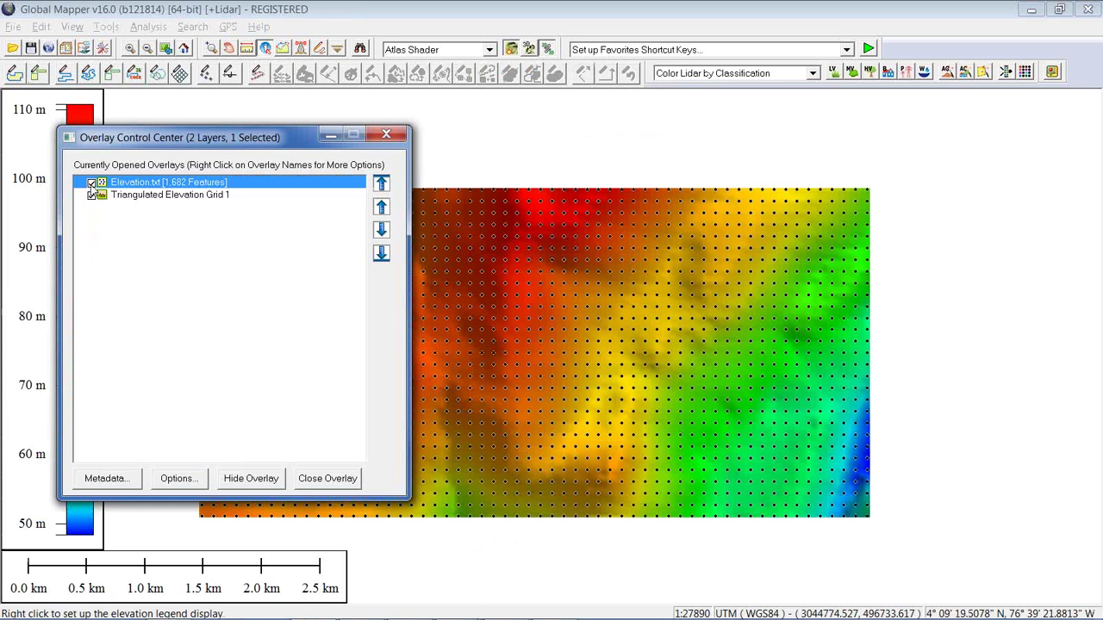
pyautogui.click(91, 183)
pyautogui.click(386, 135)
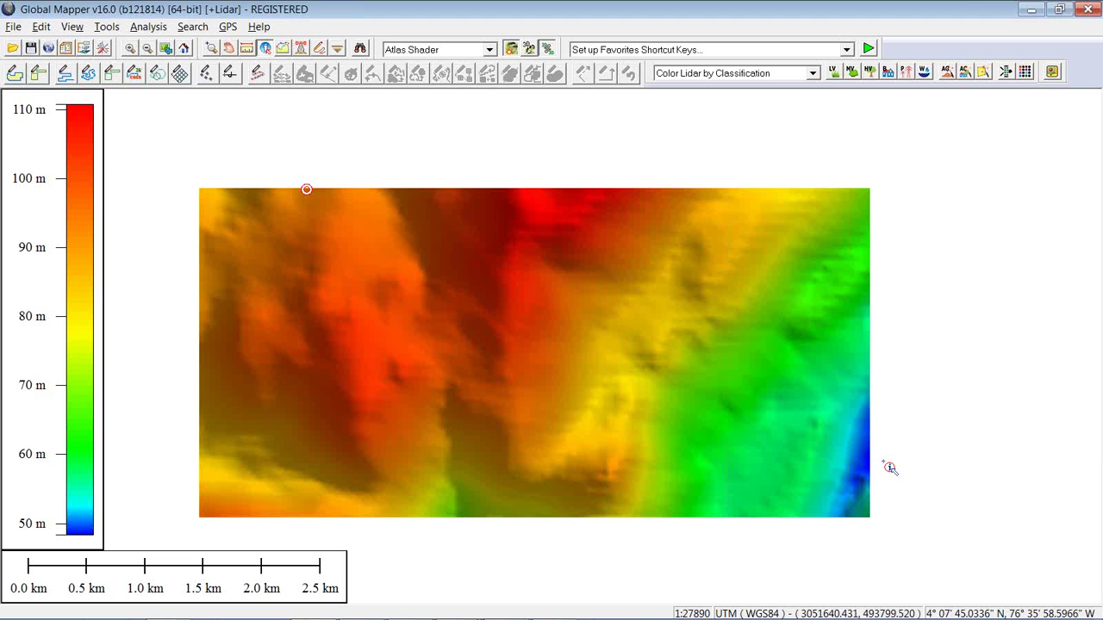
# Unload all current data, load the Terrain1.gmw workspace and check its layers in the Overlay Control Center
pyautogui.click(890, 467)
pyautogui.hotkey('ctrl', 'u')
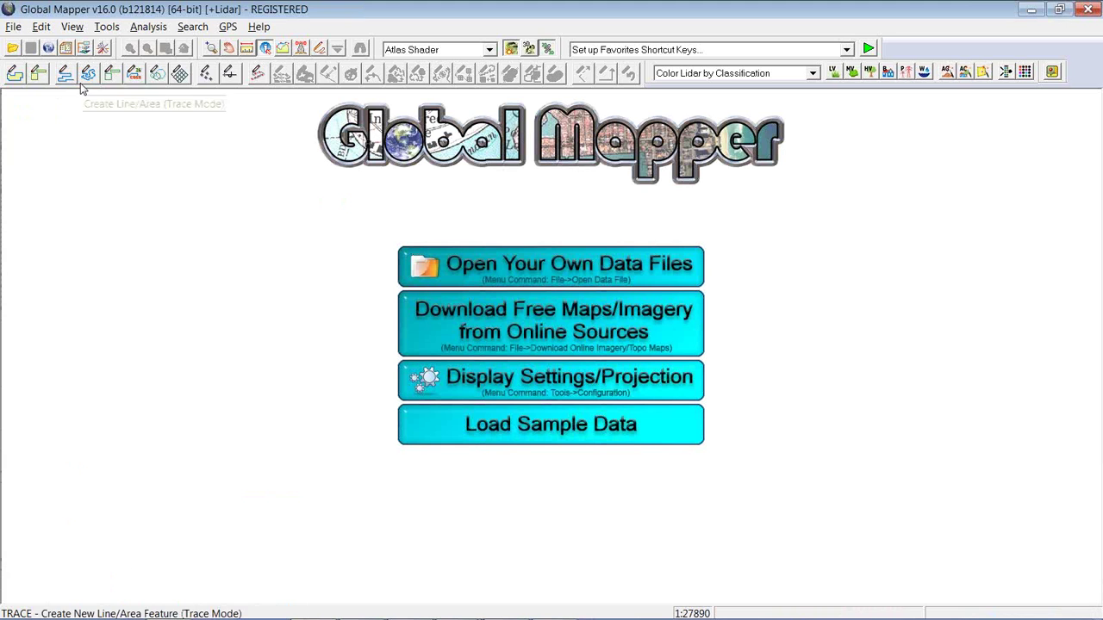
pyautogui.click(14, 29)
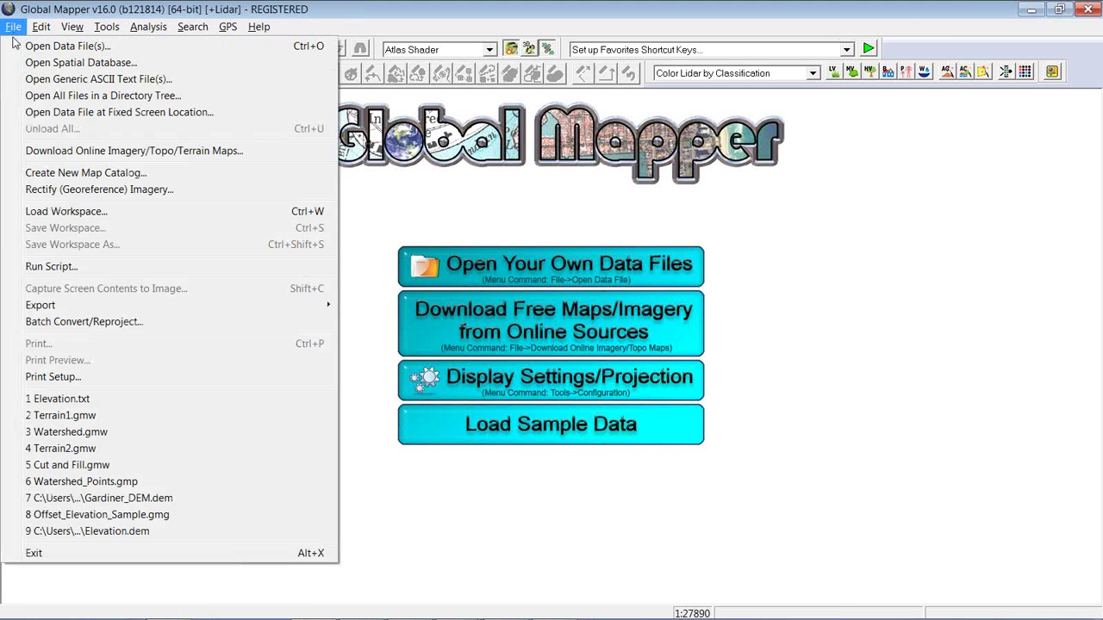
pyautogui.click(88, 416)
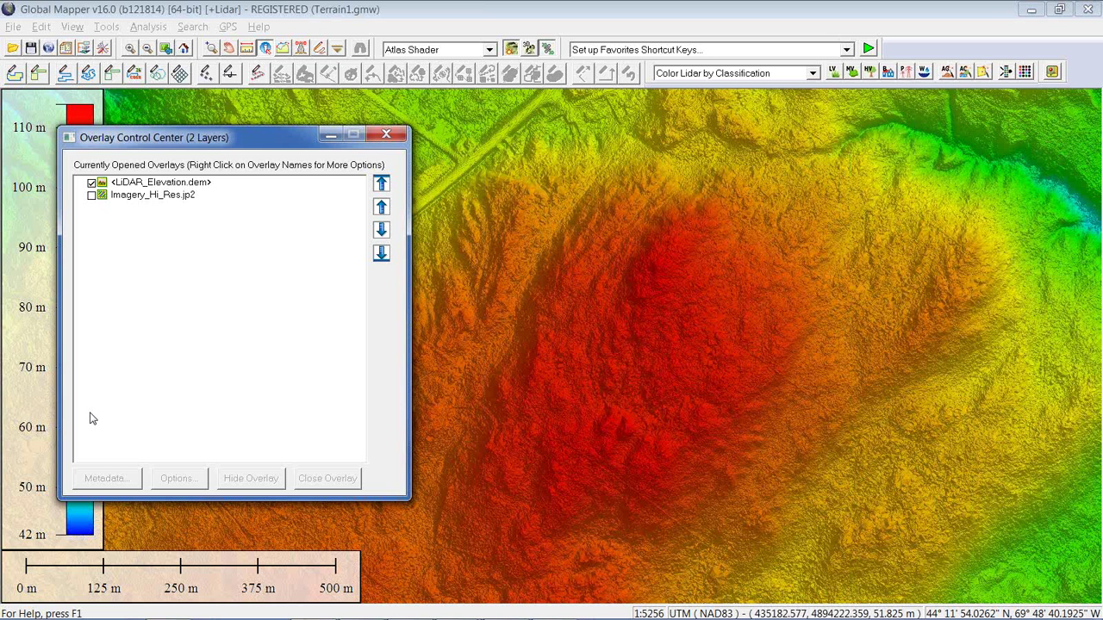
pyautogui.moveTo(205, 128); pyautogui.dragTo(137, 109)
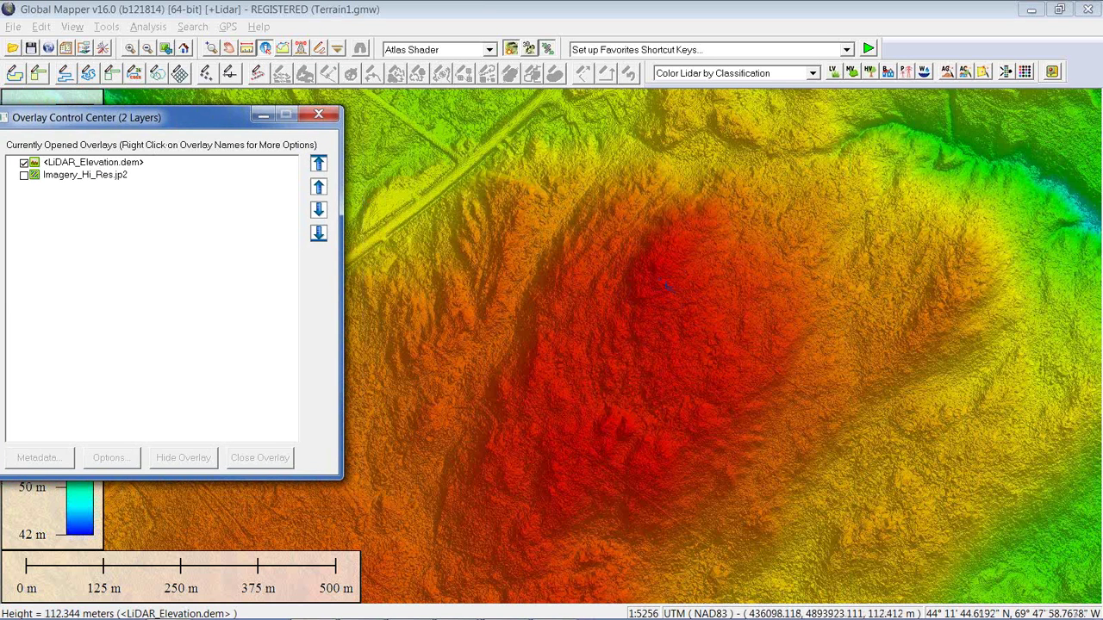
pyautogui.click(319, 116)
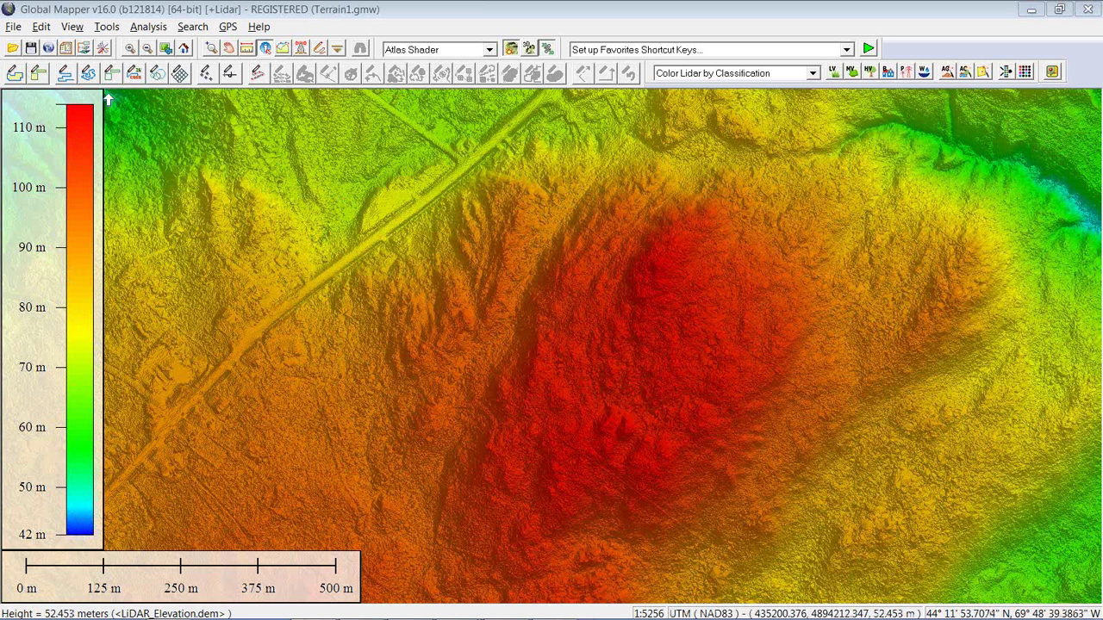
# Review the Vertical Options for terrain display in the configuration settings without changing them
pyautogui.click(104, 49)
pyautogui.click(497, 92)
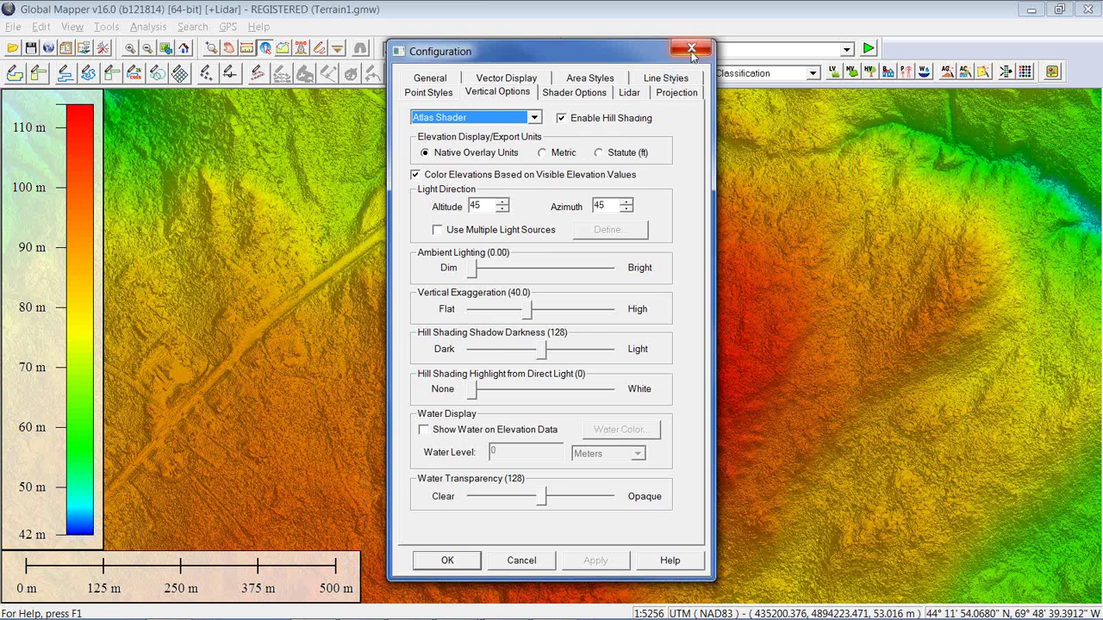
pyautogui.click(691, 50)
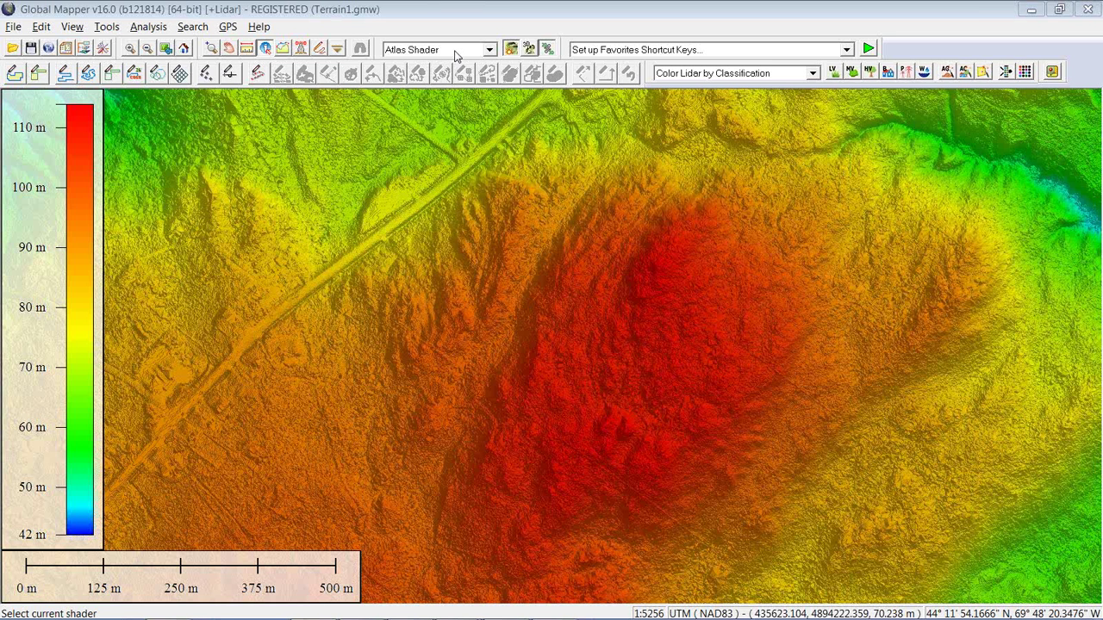
# Preview the terrain with the Gradient Shader and return it to the Atlas Shader
pyautogui.click(456, 51)
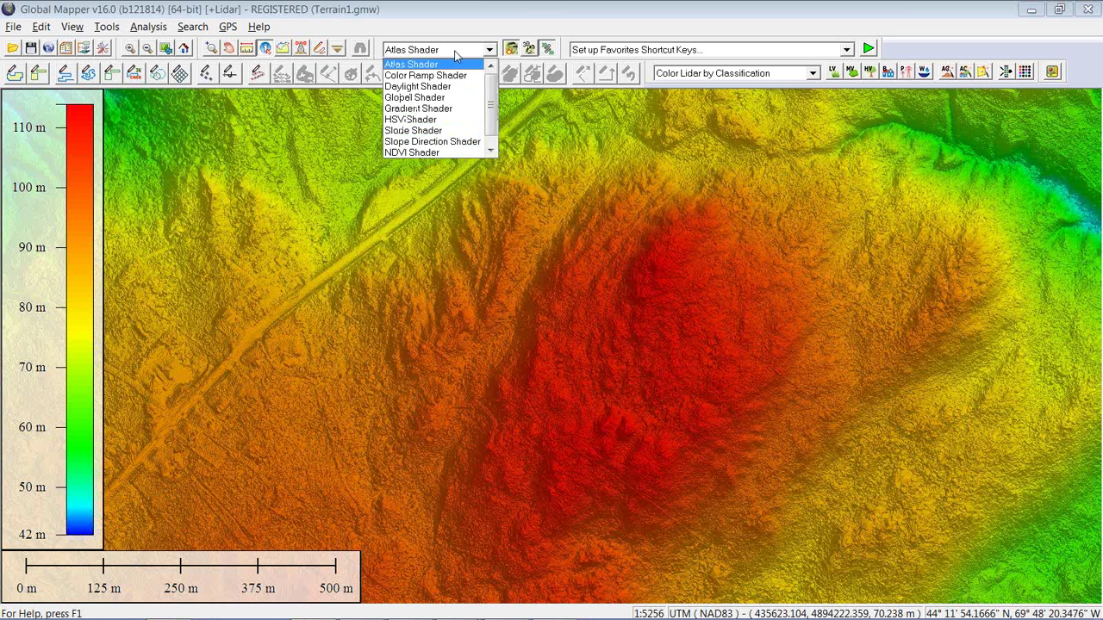
pyautogui.click(447, 110)
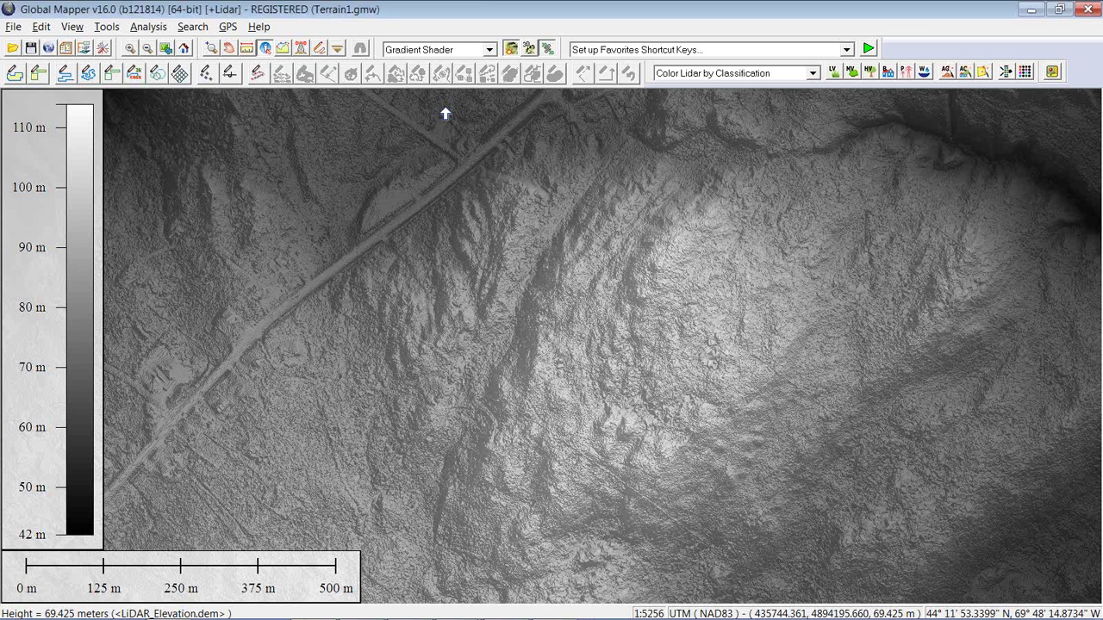
pyautogui.click(454, 51)
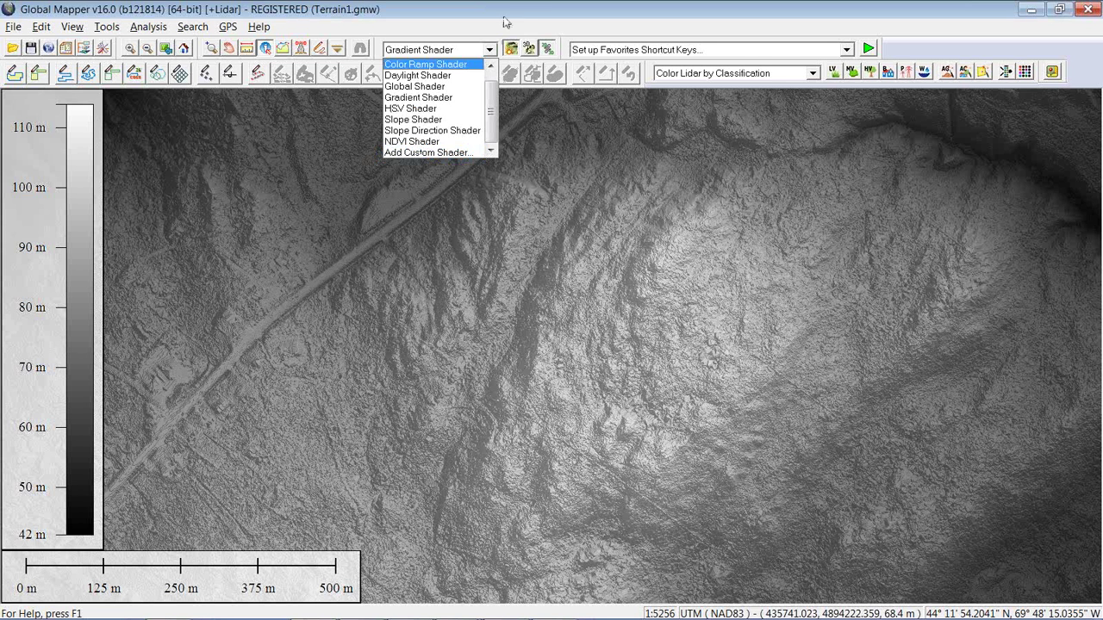
pyautogui.click(487, 49)
pyautogui.click(487, 49)
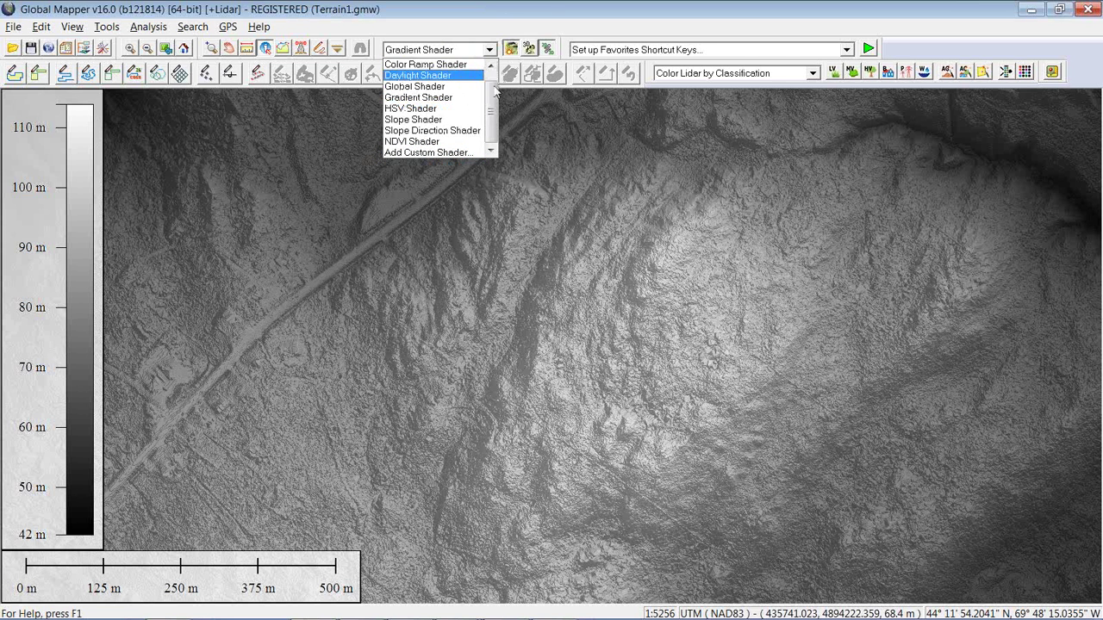
pyautogui.scroll(1, 477, 69)
pyautogui.click(465, 64)
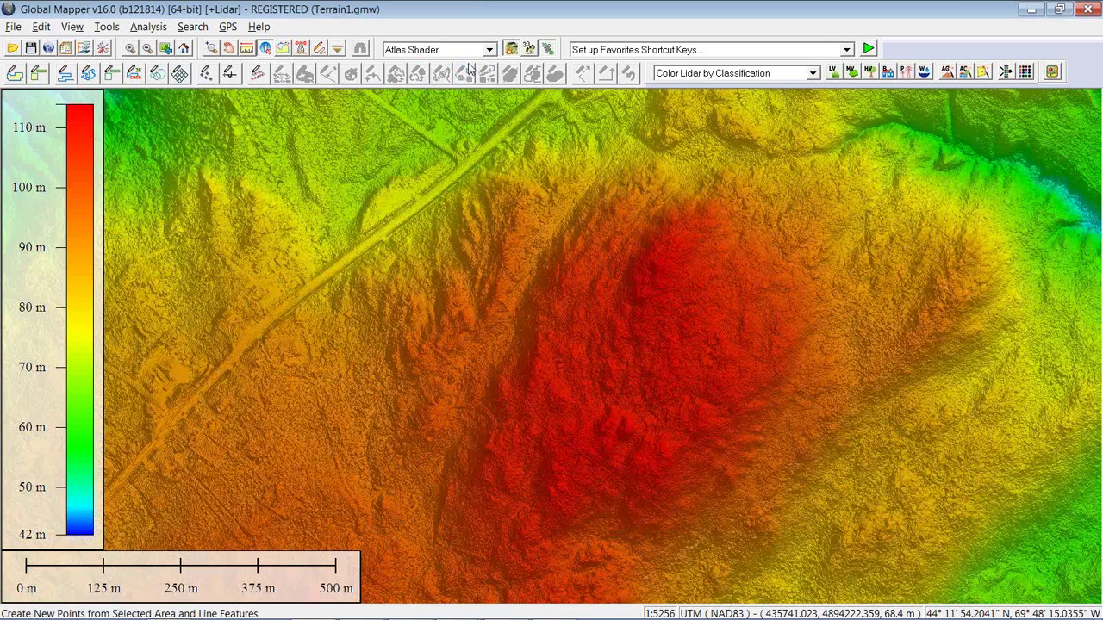
# Display the Terrain1 elevation data in the 3D View, then zoom in and rotate around the hill
pyautogui.click(529, 49)
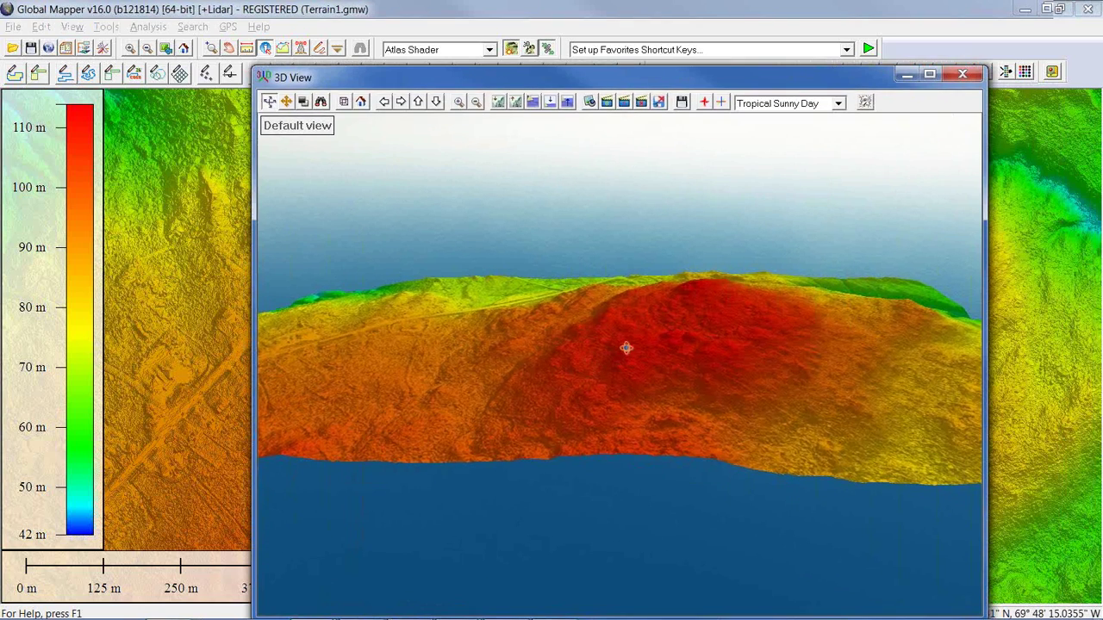
pyautogui.scroll(5, 626, 347)
pyautogui.moveTo(627, 337); pyautogui.dragTo(581, 330)
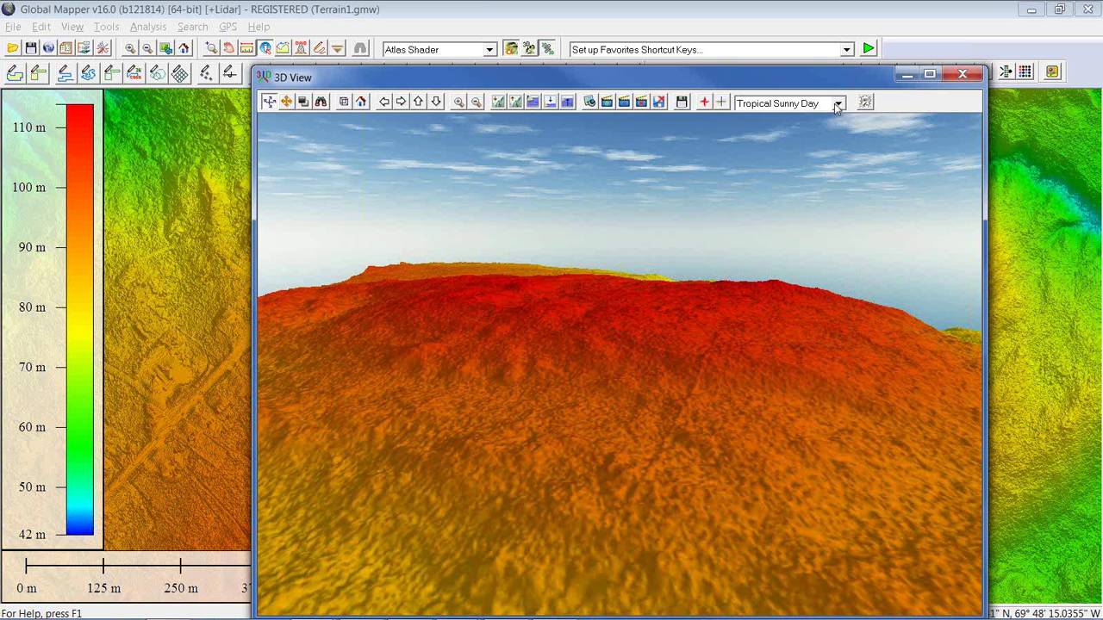
# Review the sky background options in the 3D View, keep Tropical Sunny Day, and rotate the terrain around the hill
pyautogui.click(835, 105)
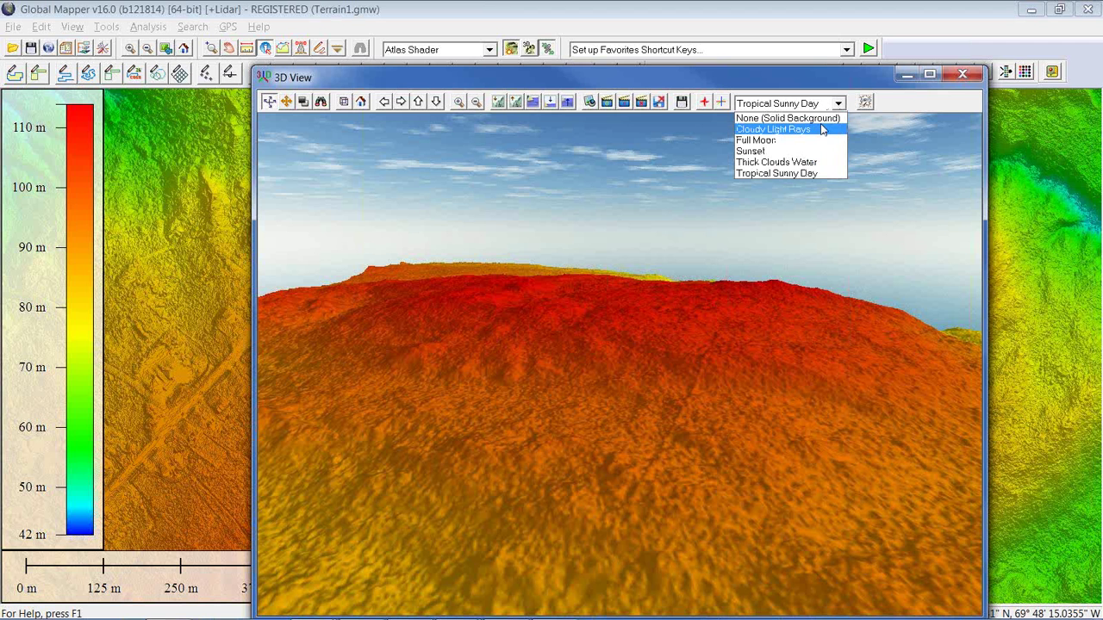
pyautogui.click(708, 416)
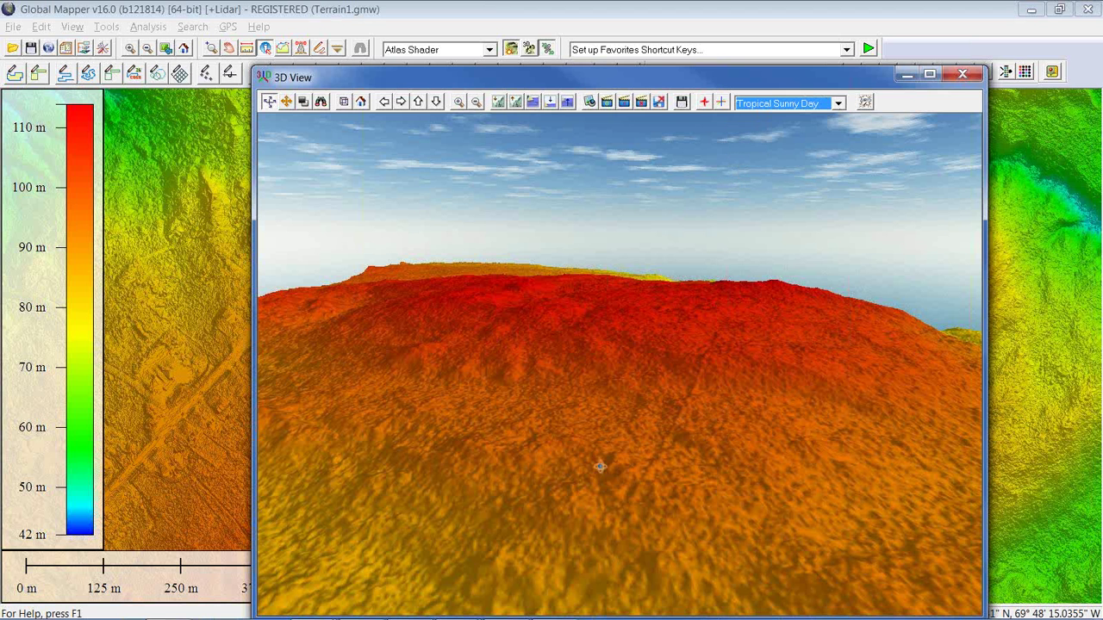
pyautogui.moveTo(624, 472); pyautogui.dragTo(694, 450)
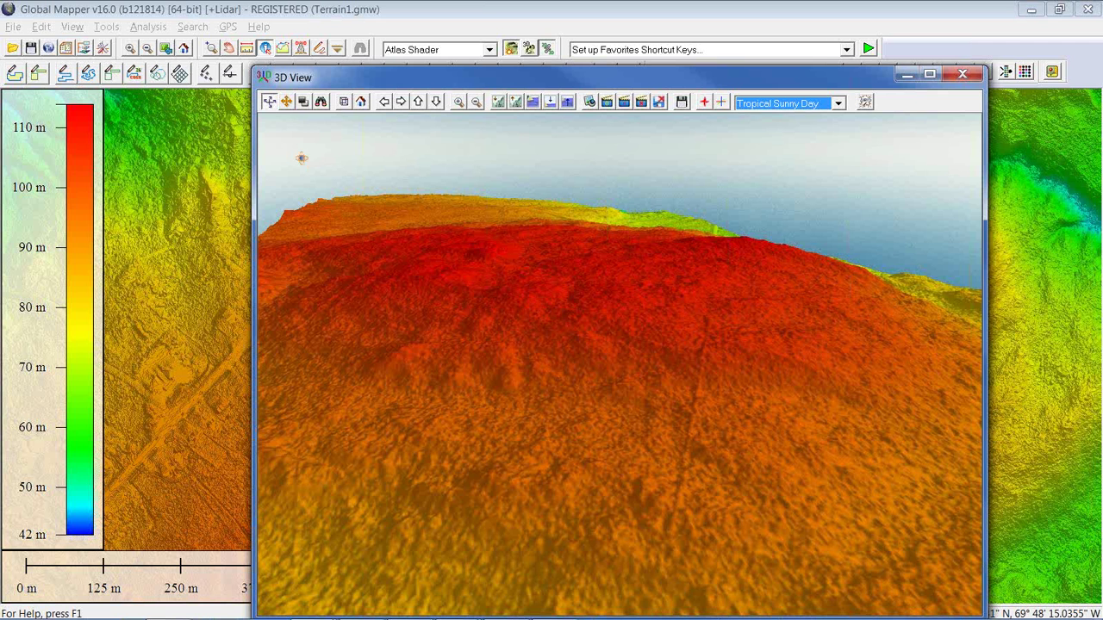
# Activate Walk Mode in the 3D View, move forward over the terrain and turn left
pyautogui.click(320, 102)
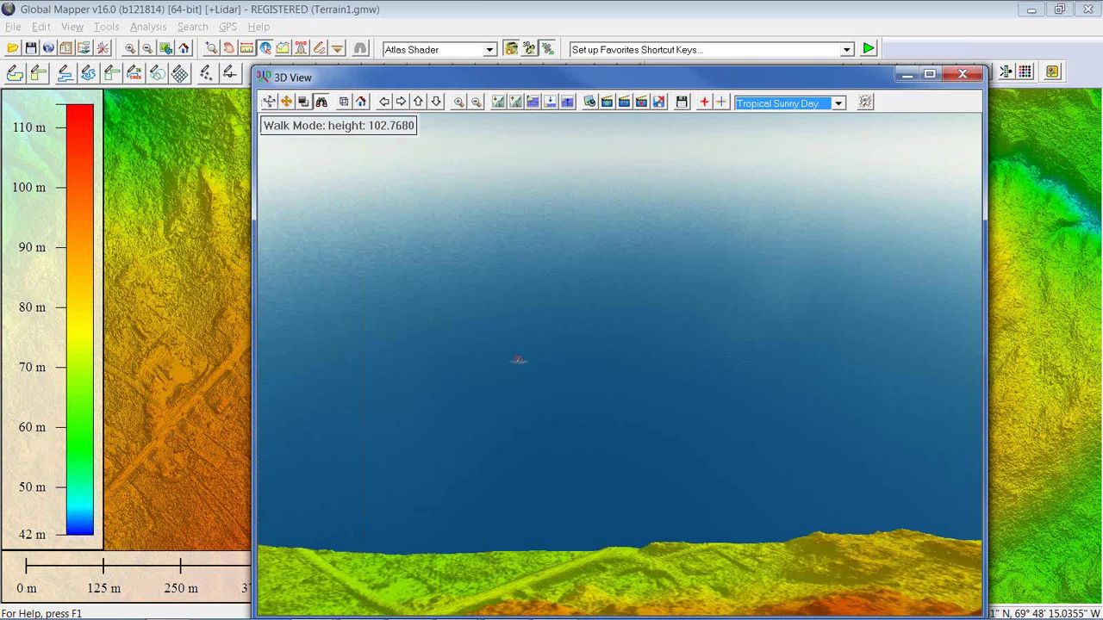
pyautogui.press('Up')
pyautogui.press('Up')
pyautogui.press('Up')
pyautogui.press('Up')
pyautogui.press('Up')
pyautogui.press('Up')
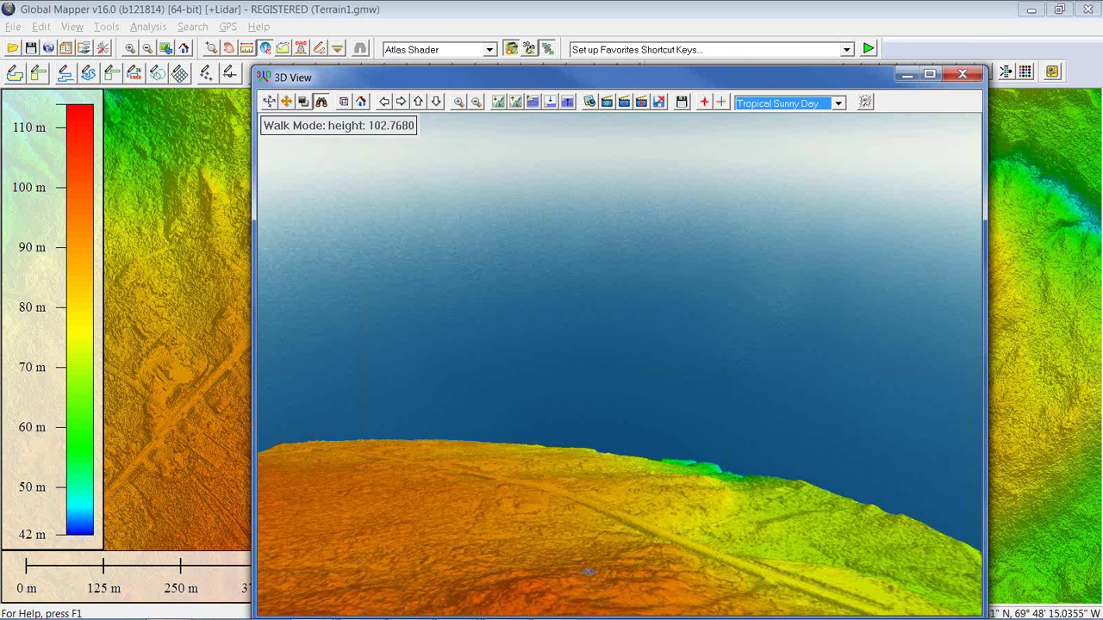
pyautogui.press('Left')
pyautogui.press('Left')
pyautogui.press('Left')
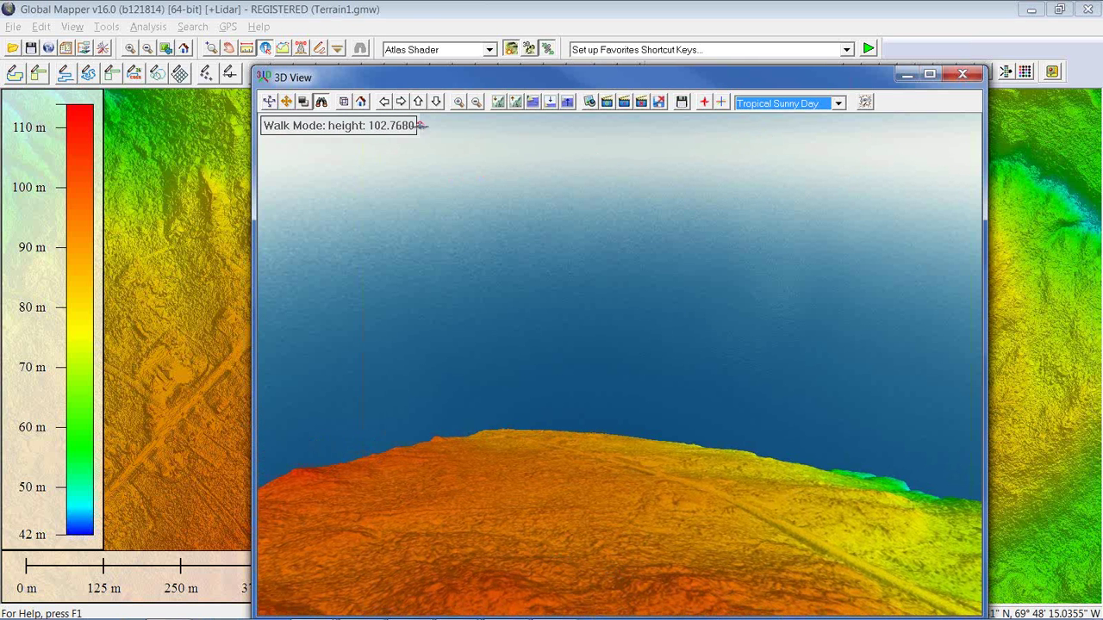
# Set the walk mode height to 5 meters relative to Ground in the 3D View properties
pyautogui.click(865, 102)
pyautogui.moveTo(398, 171); pyautogui.dragTo(357, 178)
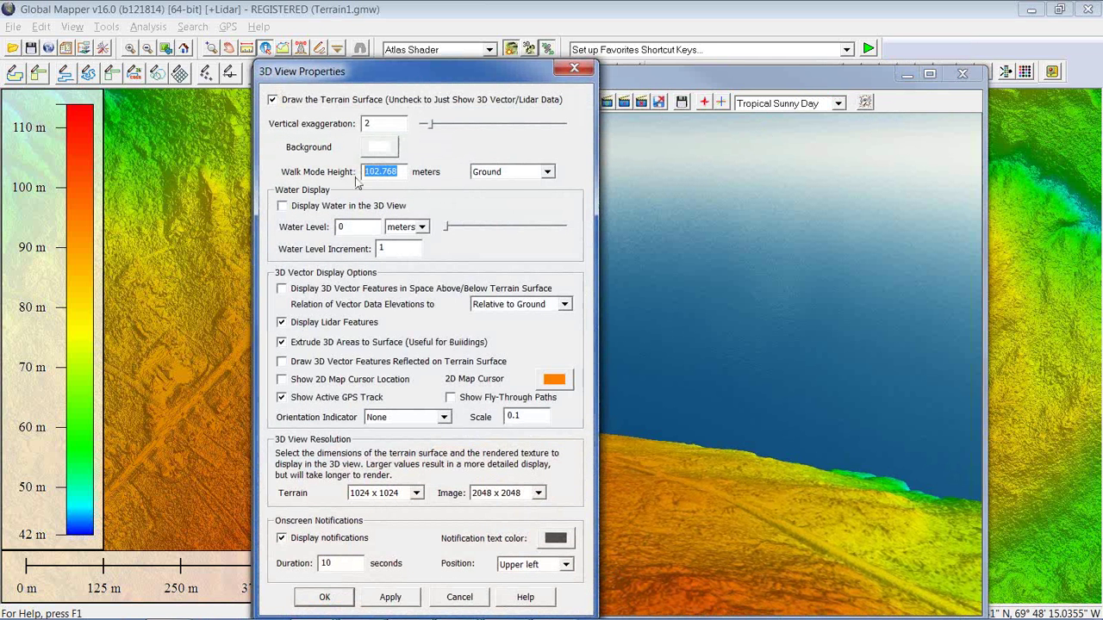
pyautogui.write('5')
pyautogui.click(324, 596)
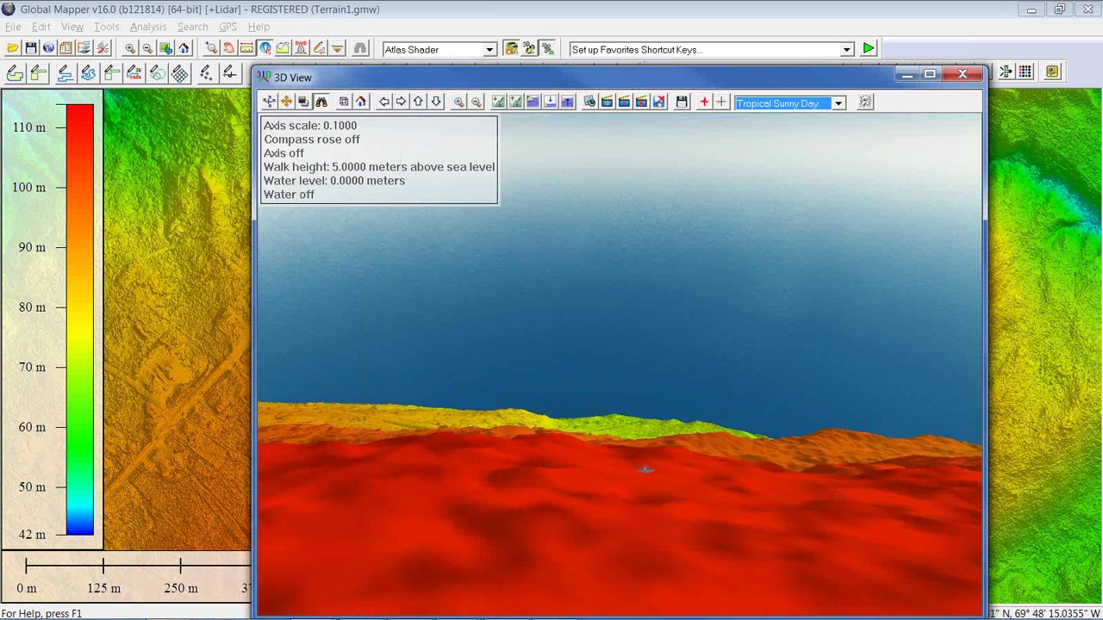
# Walk across the hill at the low walk height, then return to Rotate Mode and turn the terrain
pyautogui.moveTo(598, 457); pyautogui.dragTo(684, 270)
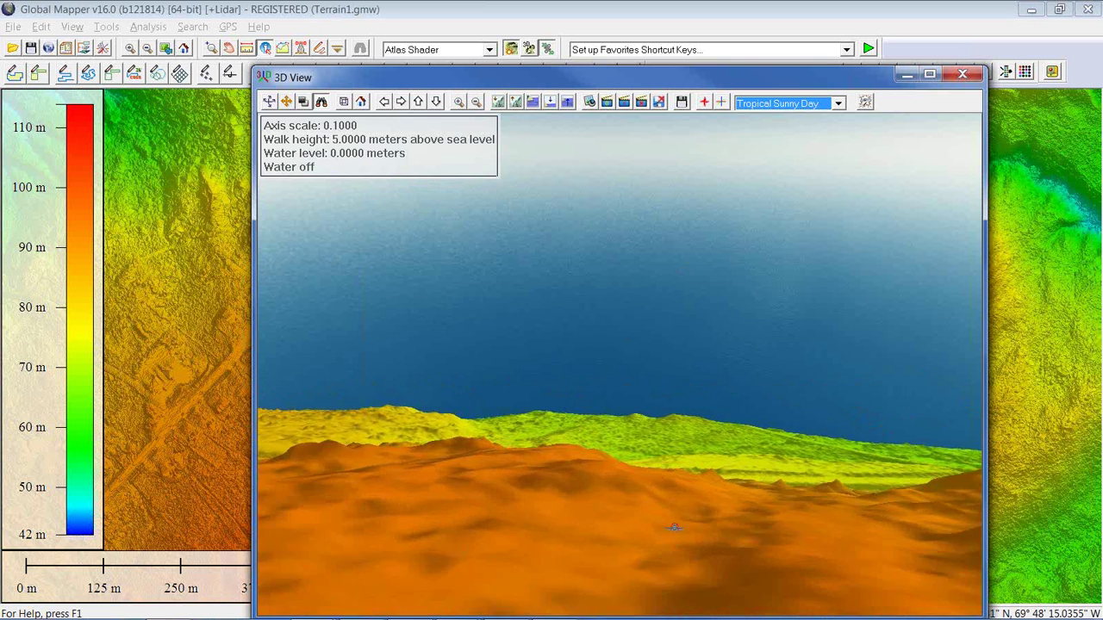
pyautogui.moveTo(686, 504); pyautogui.dragTo(747, 419)
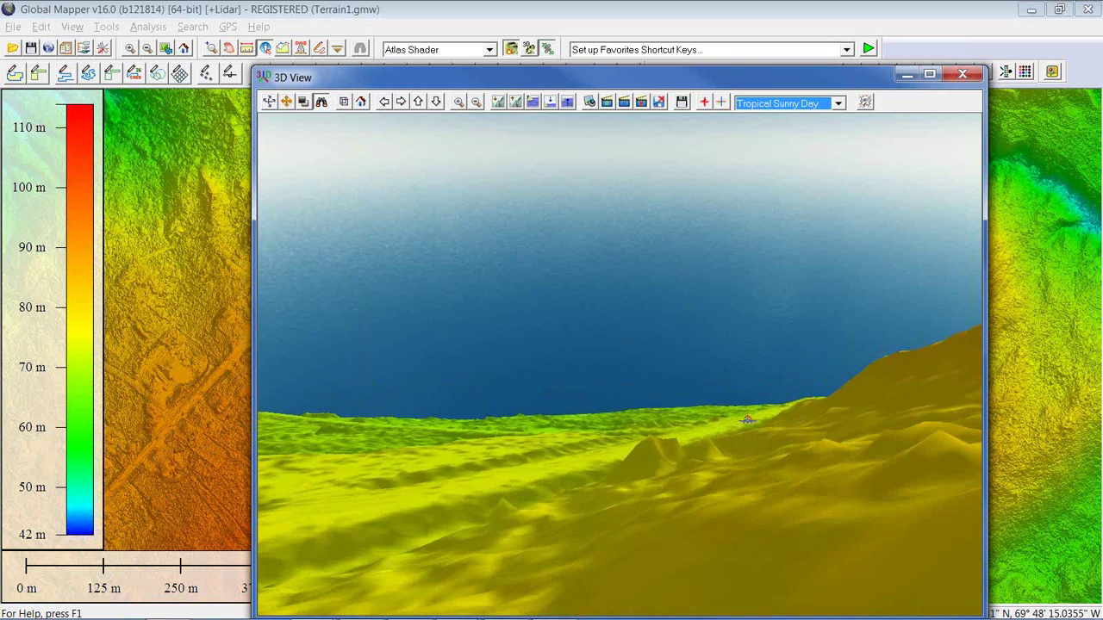
pyautogui.click(270, 103)
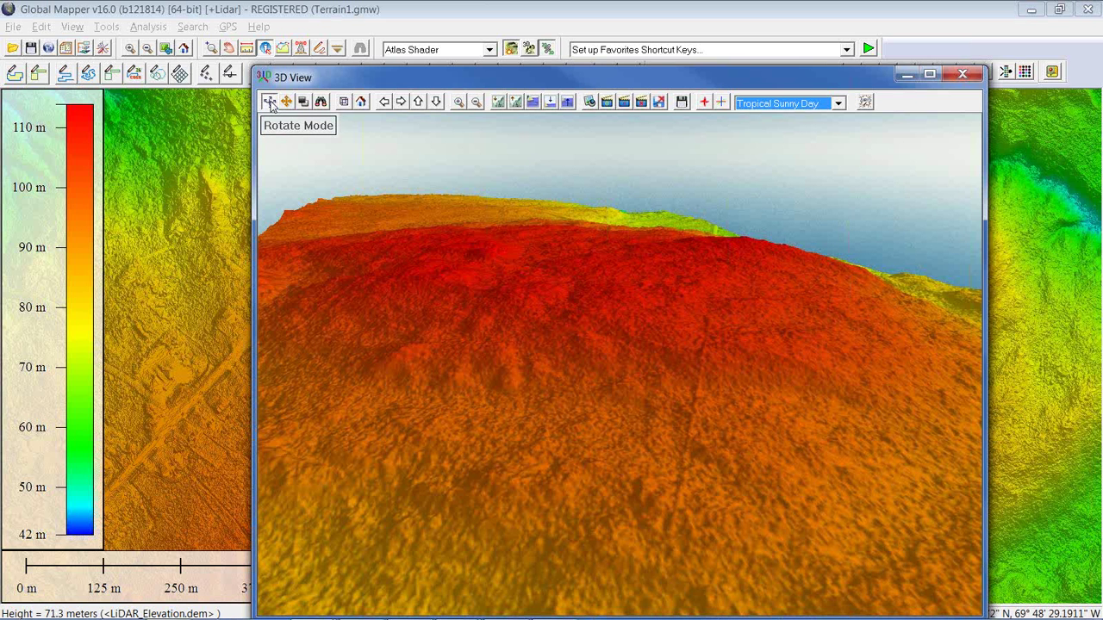
pyautogui.moveTo(559, 374); pyautogui.dragTo(527, 374)
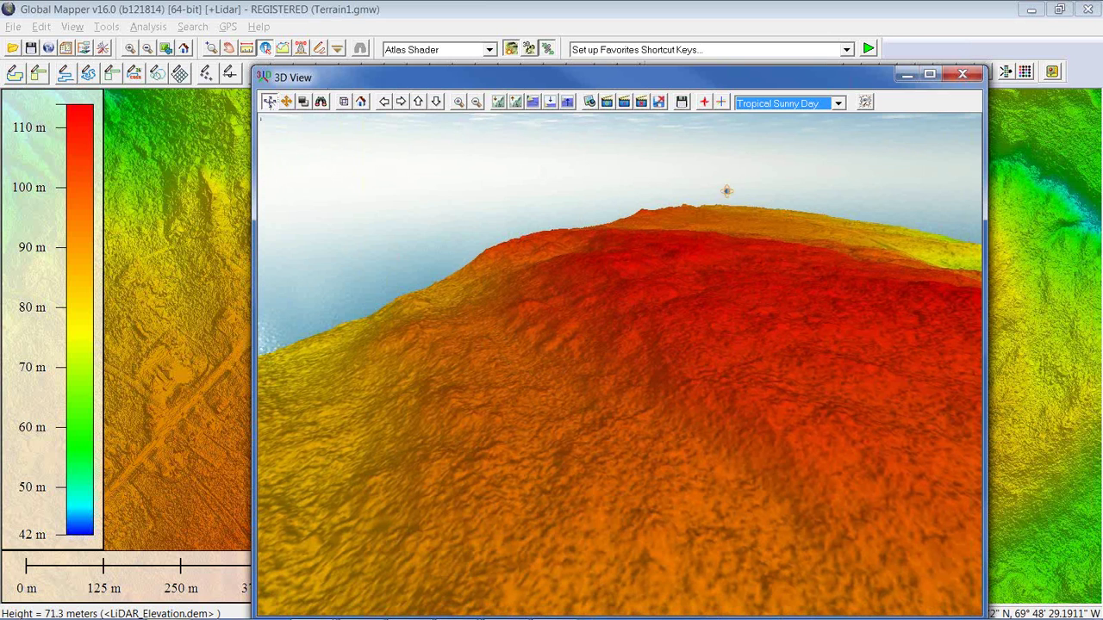
# Enable water display in the 3D View and adjust the water level to 94.48 meters
pyautogui.click(866, 103)
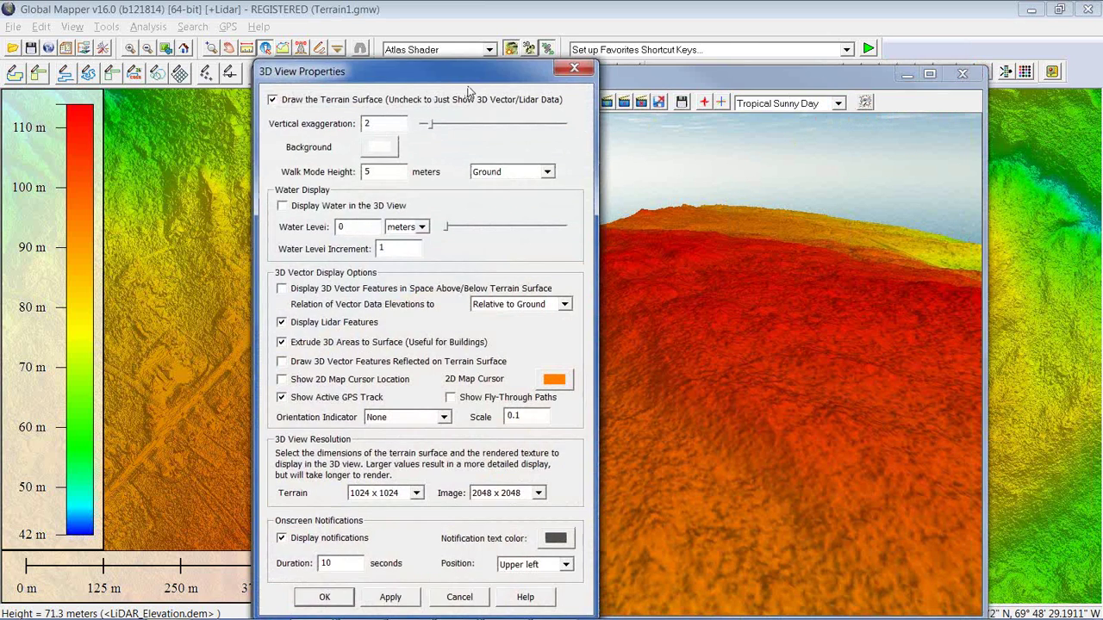
pyautogui.moveTo(448, 77); pyautogui.dragTo(229, 43)
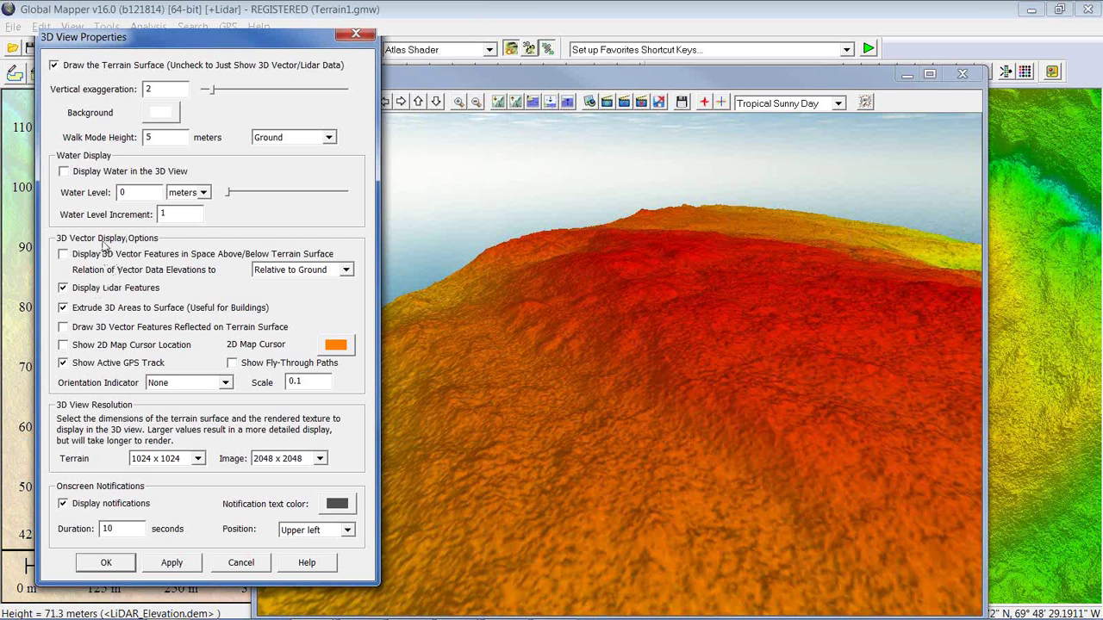
pyautogui.click(64, 171)
pyautogui.moveTo(229, 196); pyautogui.dragTo(311, 199)
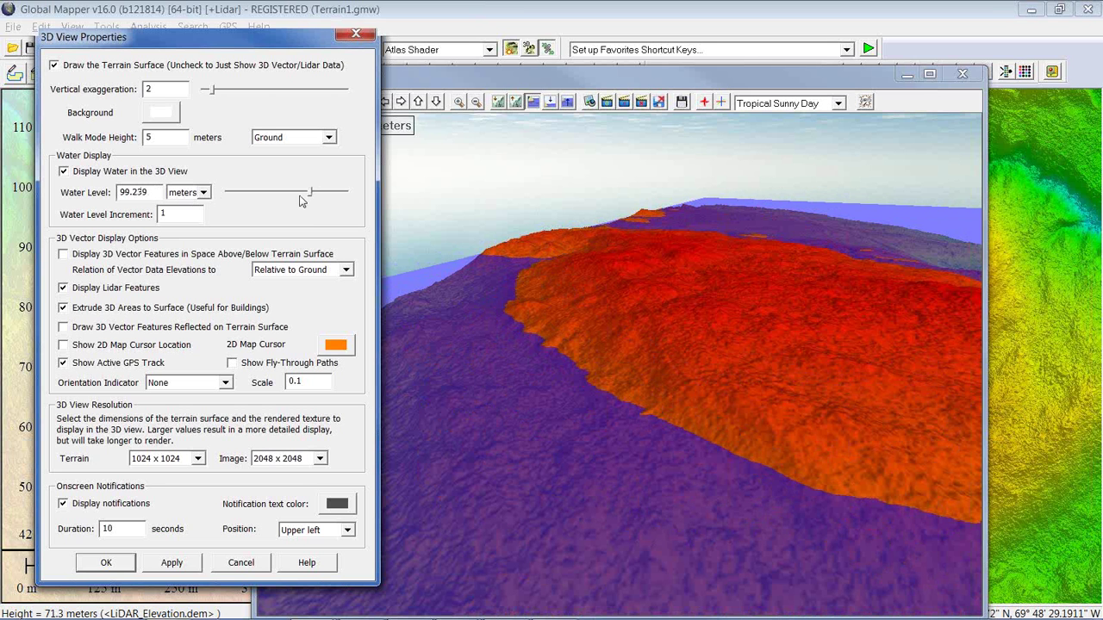
pyautogui.moveTo(311, 197); pyautogui.dragTo(302, 198)
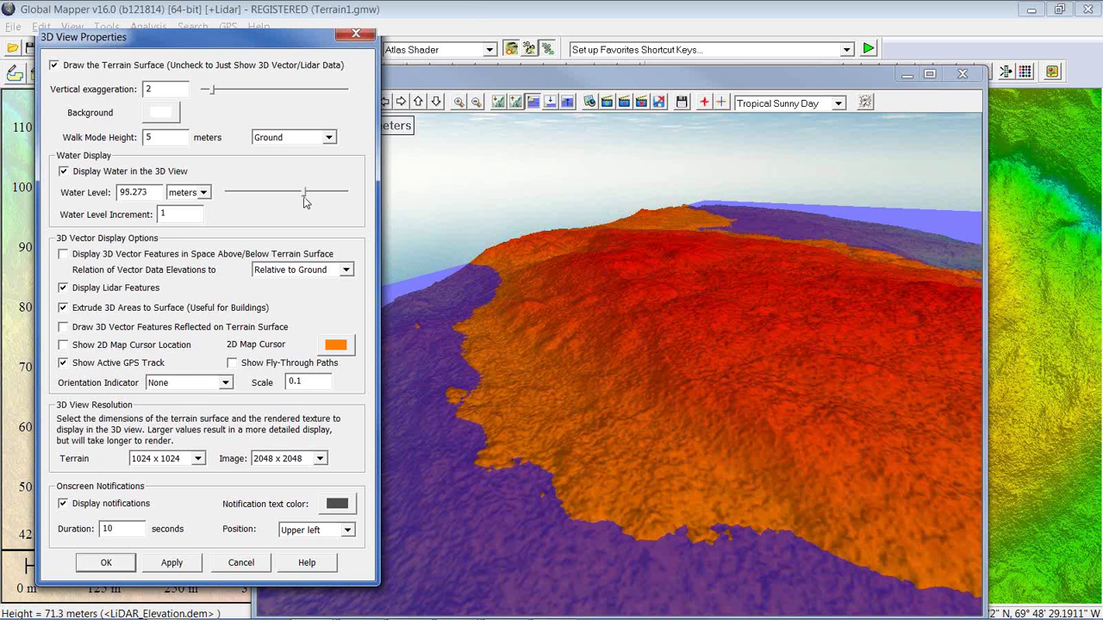
pyautogui.moveTo(303, 197)
pyautogui.mouseDown()
pyautogui.moveTo(313, 198)
pyautogui.moveTo(302, 197)
pyautogui.mouseUp()
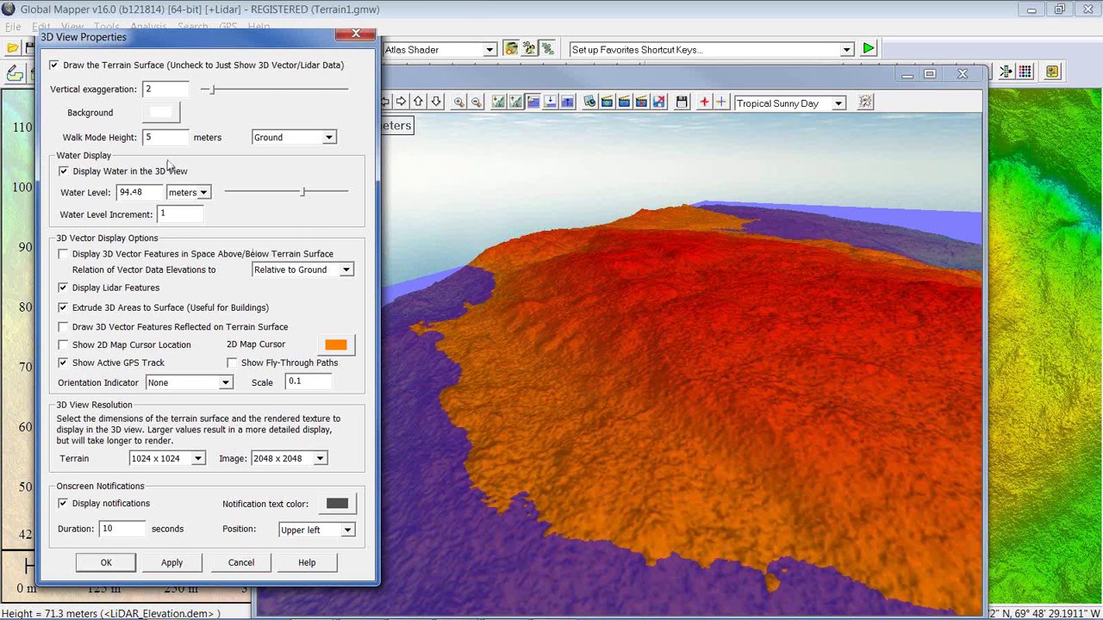
# Turn off the water display, apply the 3D View properties and close the 3D View
pyautogui.click(64, 171)
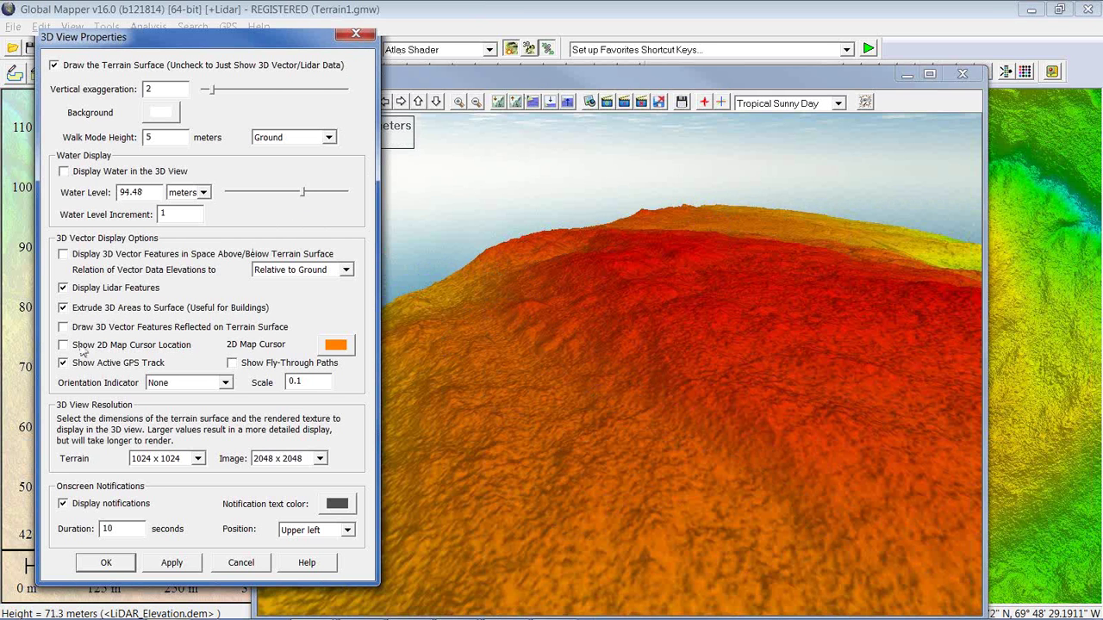
pyautogui.click(106, 563)
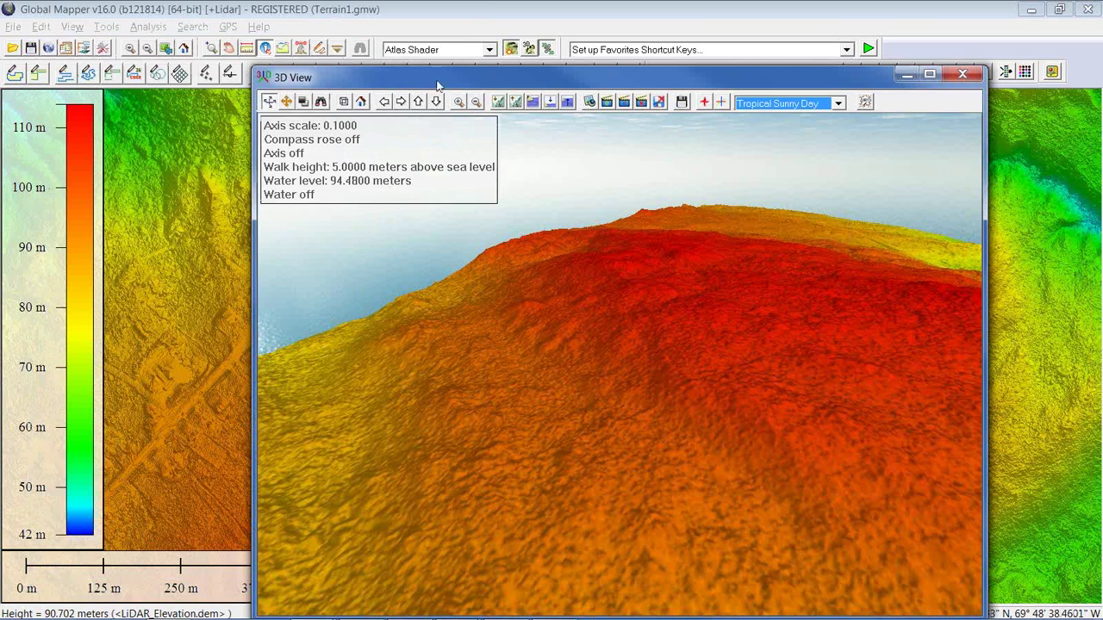
pyautogui.click(963, 74)
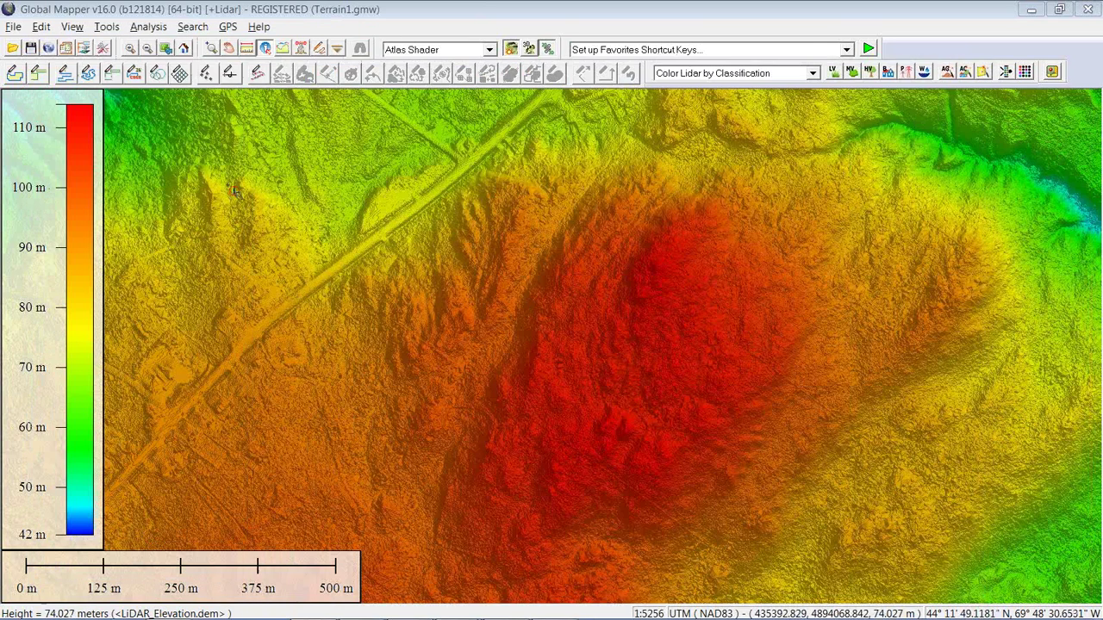
# Turn on the Imagery_Hi_Res.jp2 layer and swipe it on the map to compare it with the elevation layer beneath
pyautogui.click(85, 49)
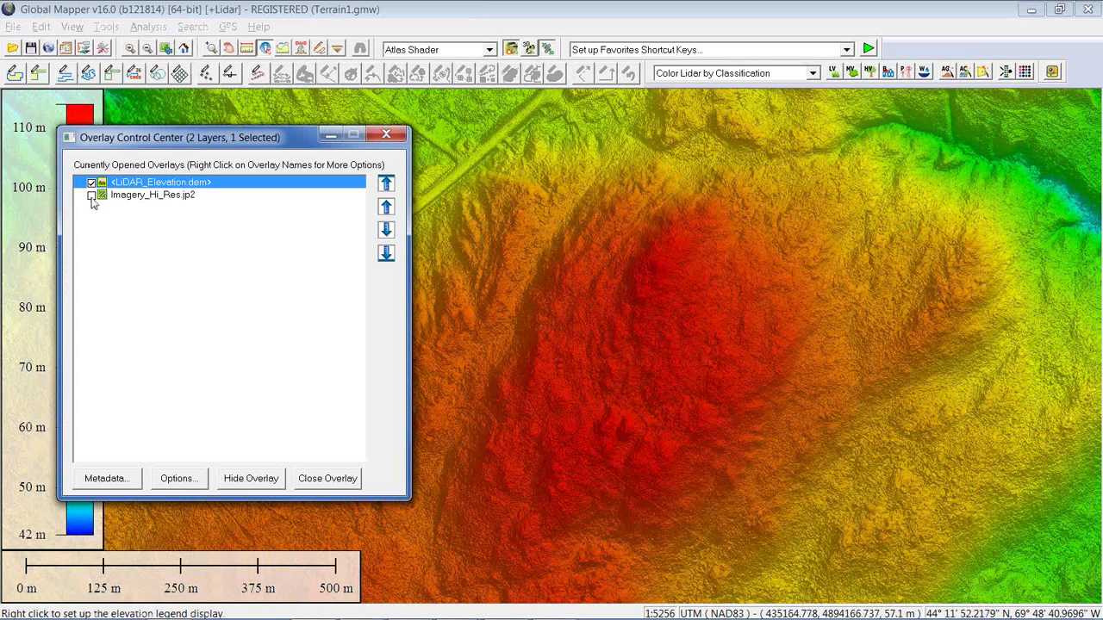
pyautogui.click(92, 197)
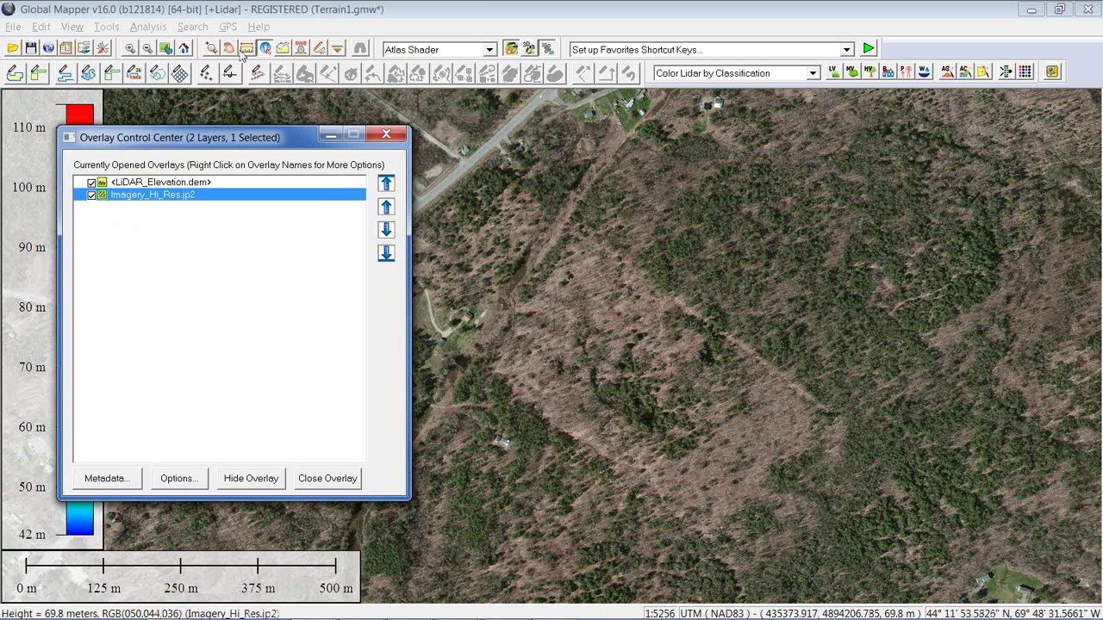
pyautogui.click(338, 52)
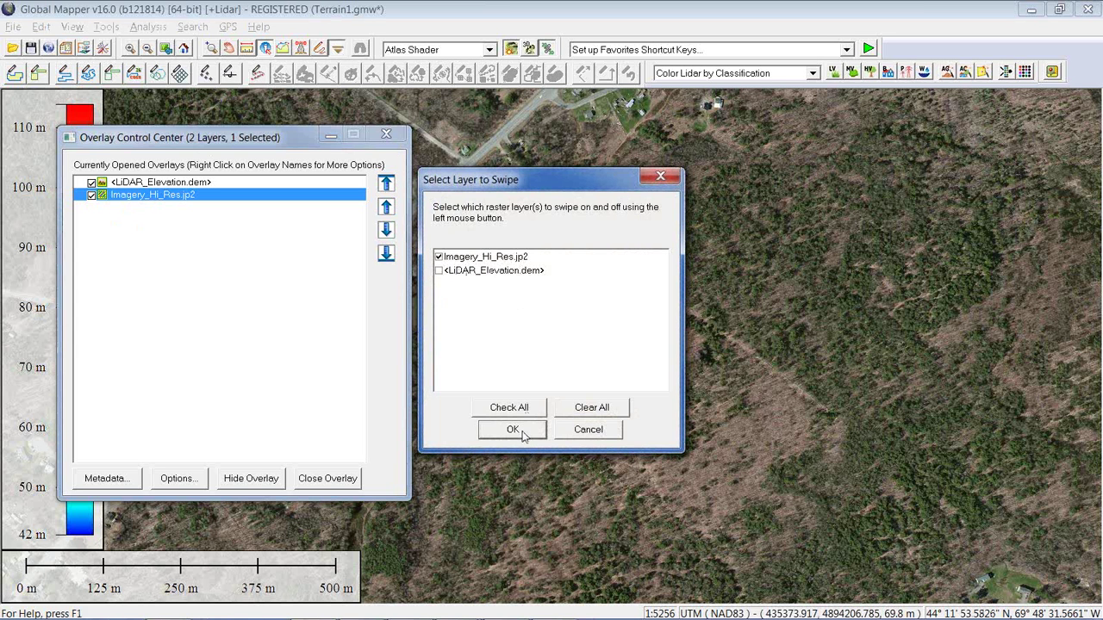
pyautogui.click(512, 429)
pyautogui.moveTo(585, 91); pyautogui.dragTo(688, 280)
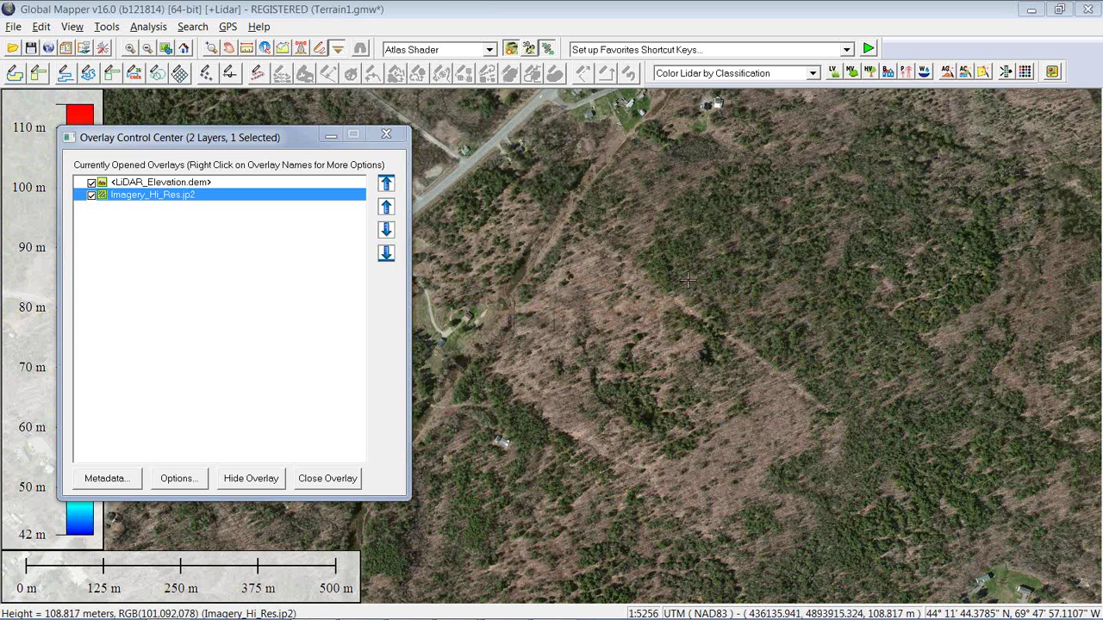
# Display the imagery draped over the terrain in the 3D View, zoom in and rotate around it, then close the view
pyautogui.click(529, 49)
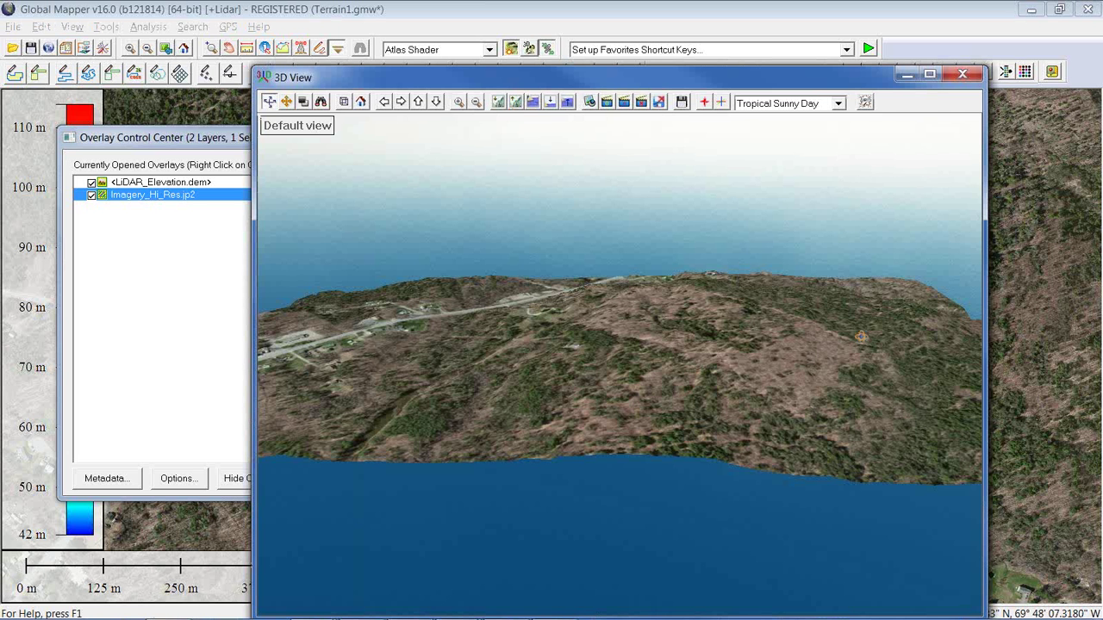
pyautogui.scroll(2, 665, 353)
pyautogui.scroll(2, 665, 353)
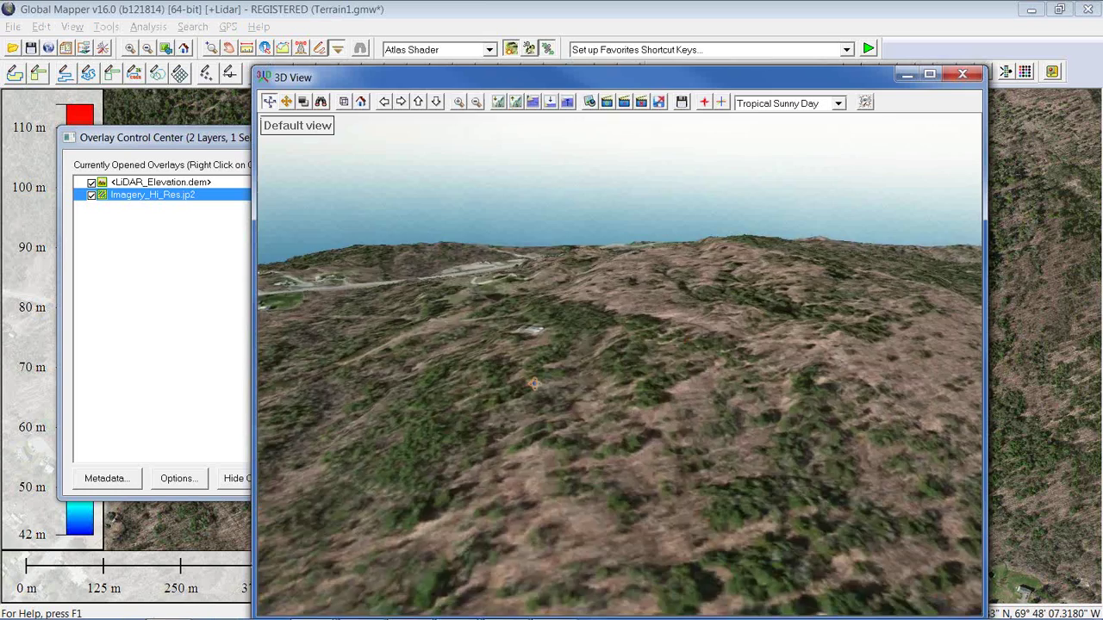
pyautogui.moveTo(666, 353); pyautogui.dragTo(568, 393)
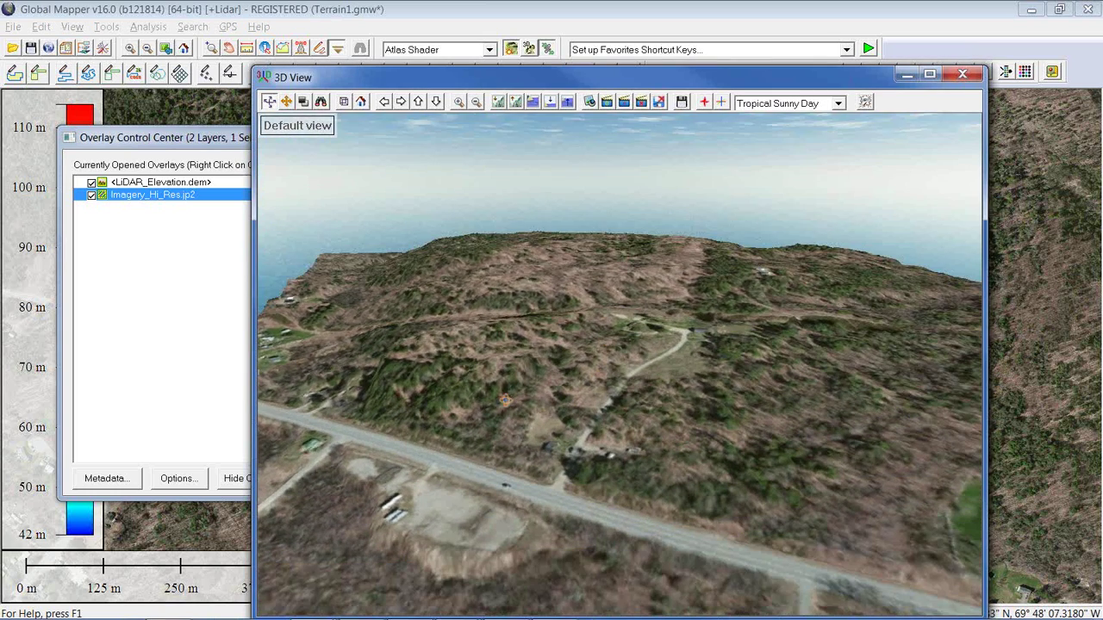
pyautogui.moveTo(491, 399); pyautogui.dragTo(505, 398)
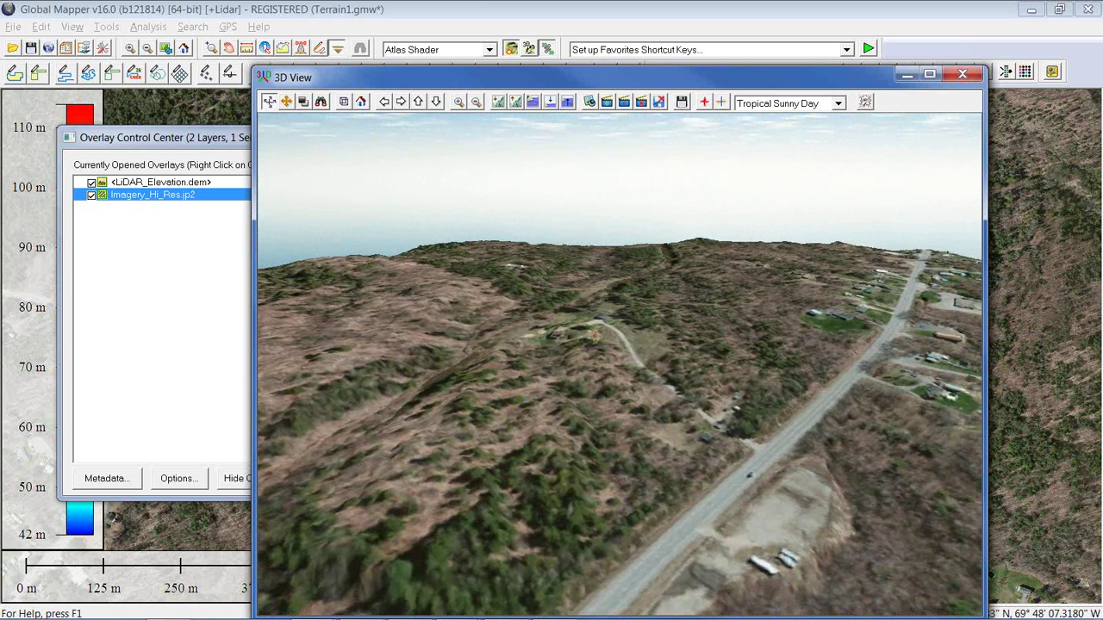
pyautogui.click(963, 76)
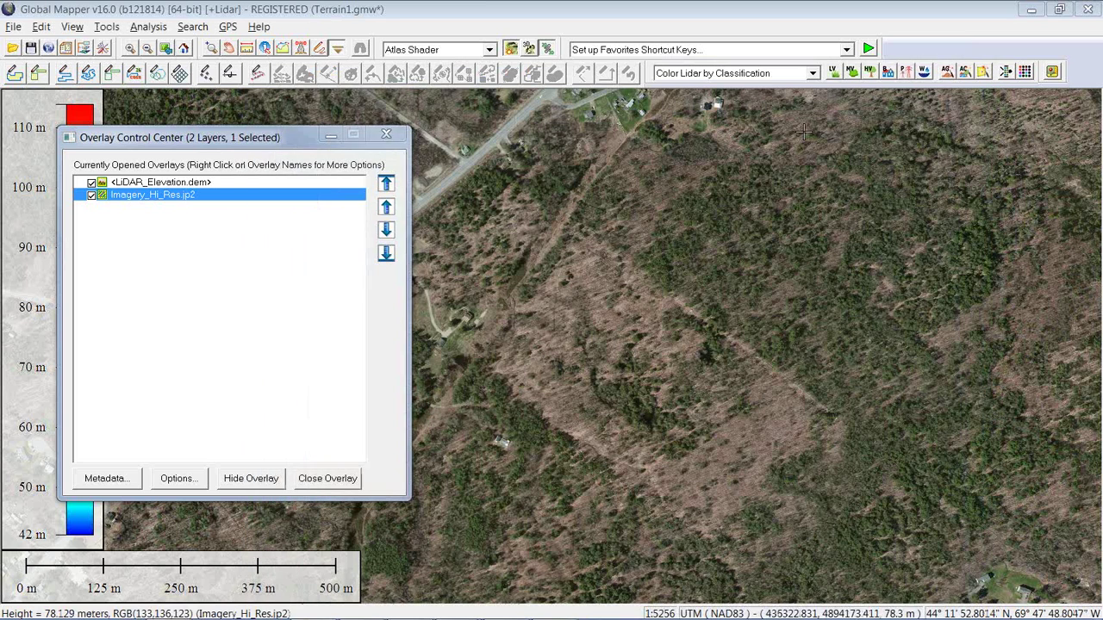
# Close the Overlay Control Center and unload all data without saving the workspace changes
pyautogui.click(386, 135)
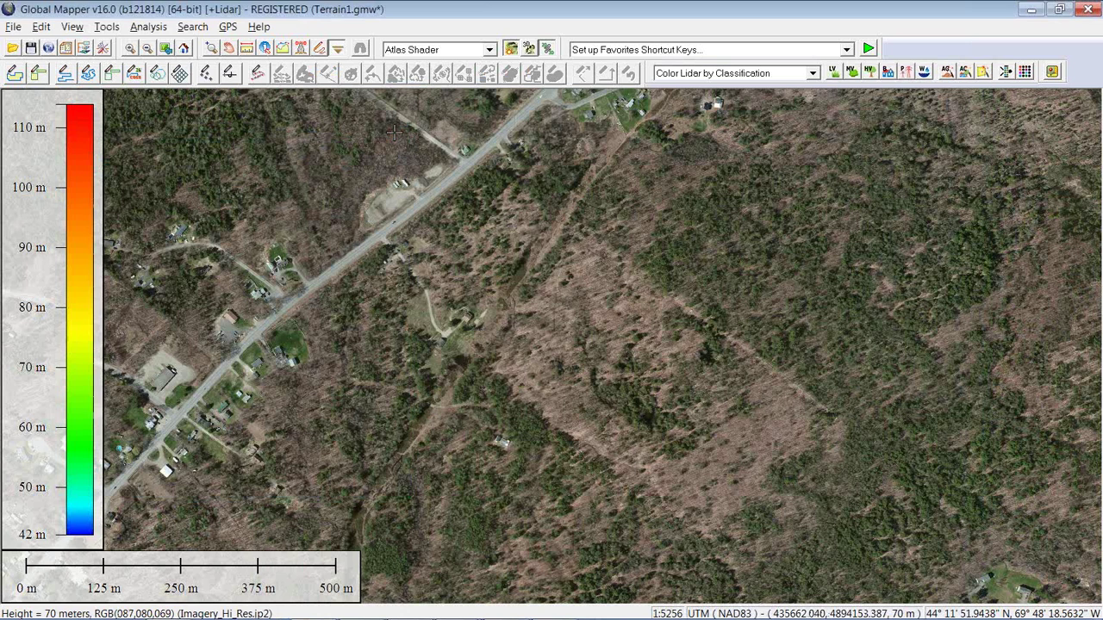
pyautogui.hotkey('ctrl', 'u')
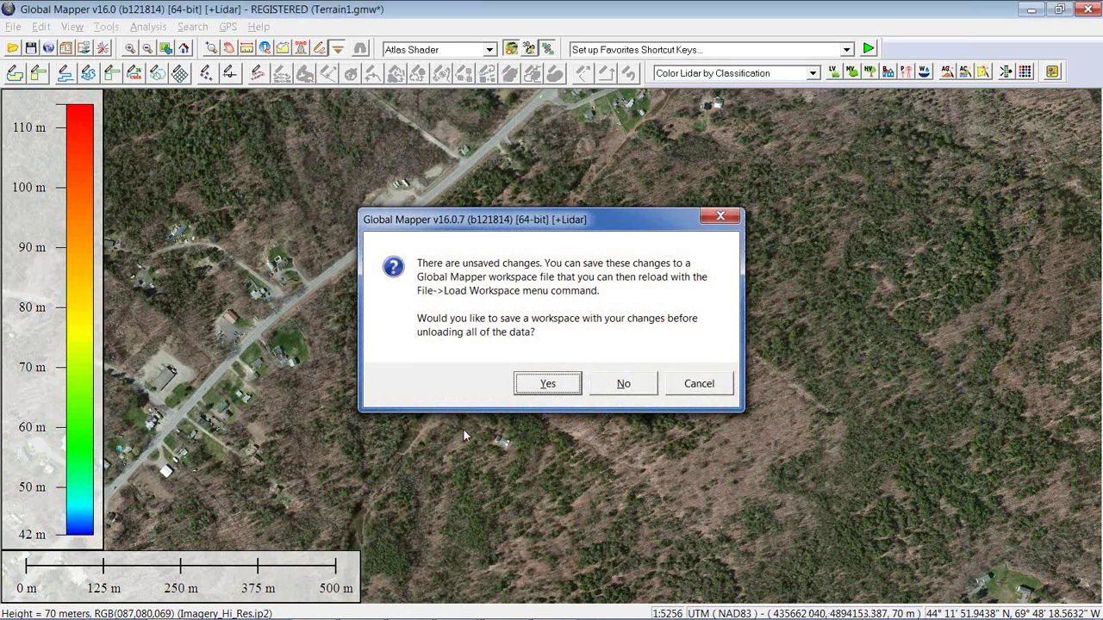
pyautogui.click(623, 384)
# Load the recent workspace containing Elevation.dem and Offset_Elevation_Sample.gmg, and shrink the Overlay Control Center to reveal more of the map
pyautogui.click(14, 27)
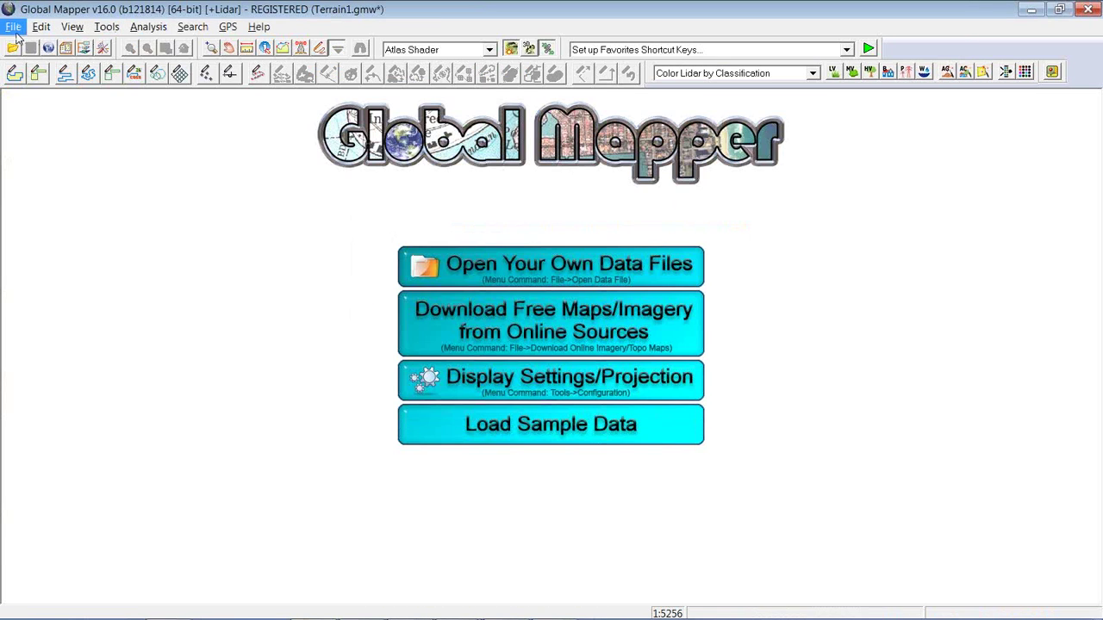
pyautogui.click(81, 448)
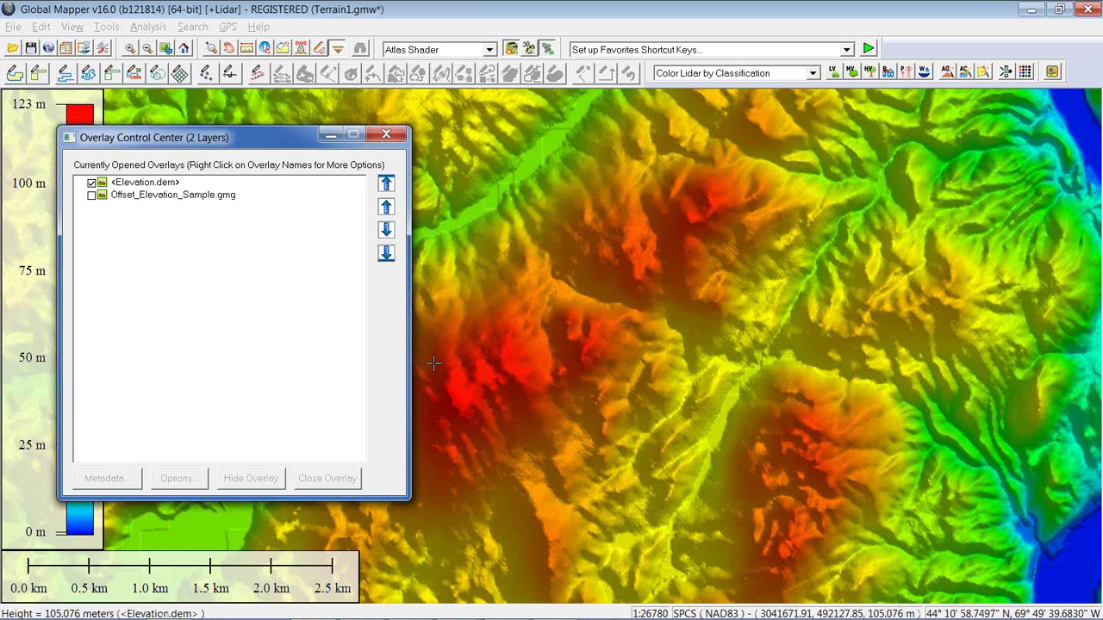
pyautogui.moveTo(409, 378); pyautogui.dragTo(335, 387)
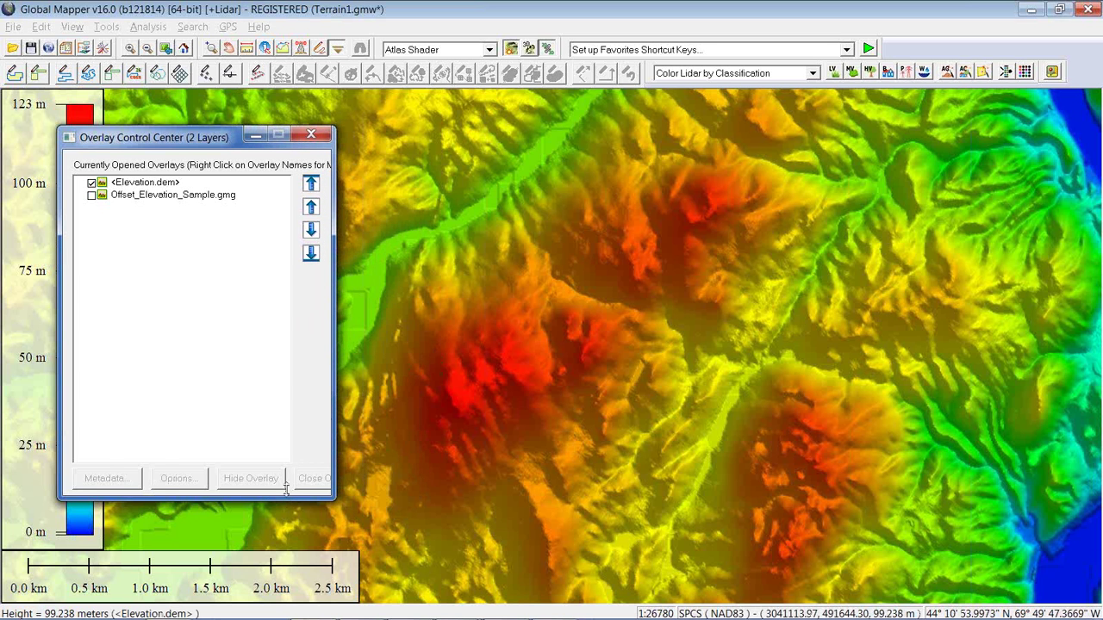
pyautogui.moveTo(281, 492); pyautogui.dragTo(281, 385)
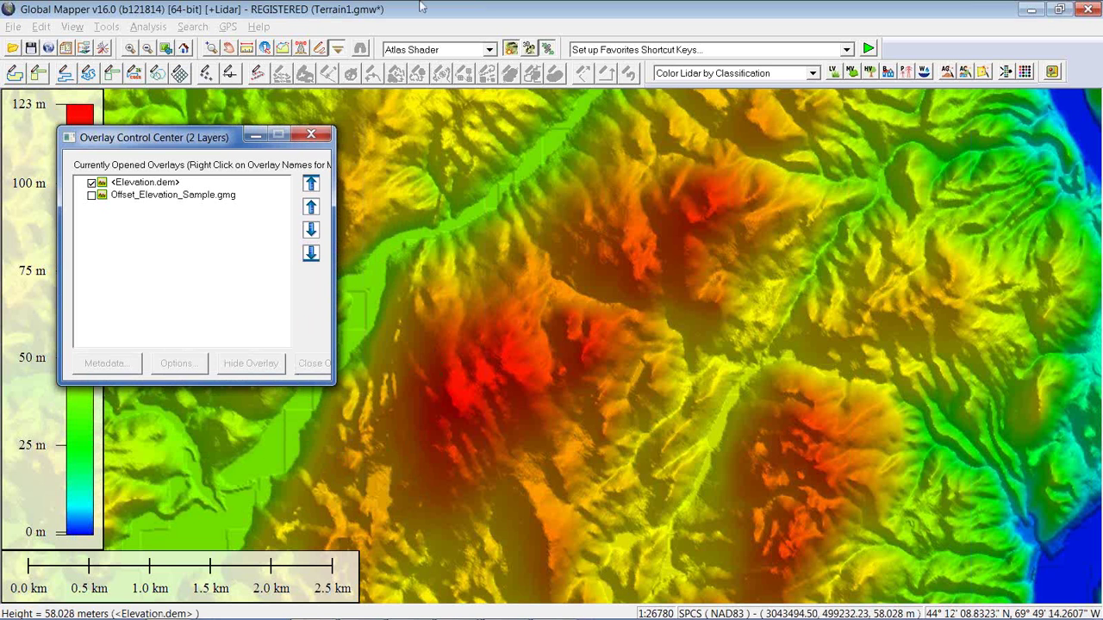
# Start generating contours from the terrain grid and set the contour interval to 10 meters
pyautogui.click(160, 29)
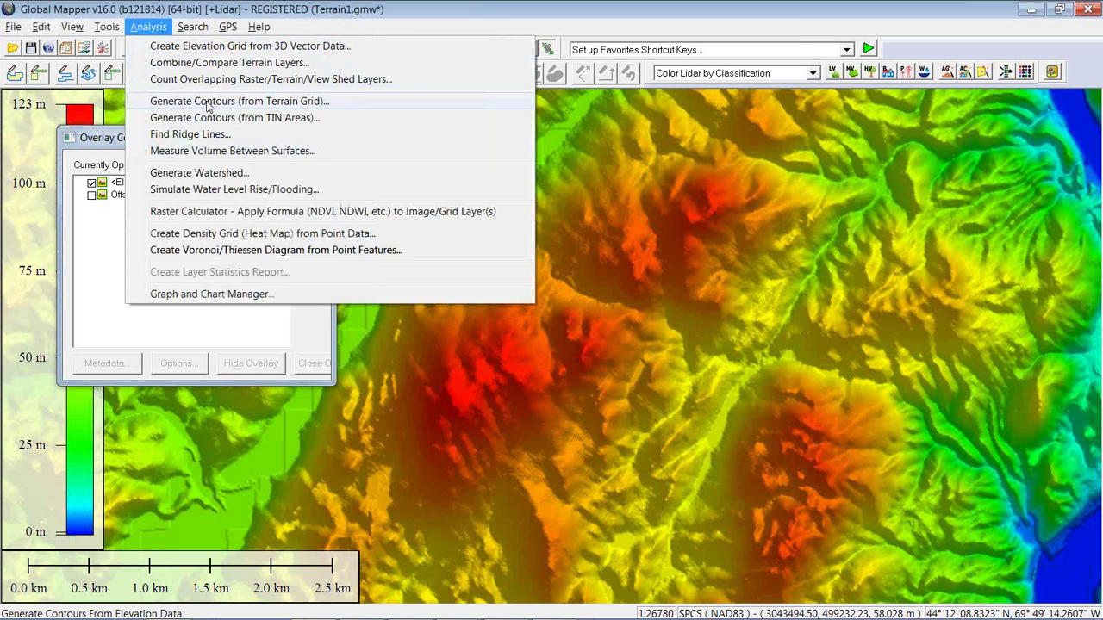
pyautogui.click(206, 100)
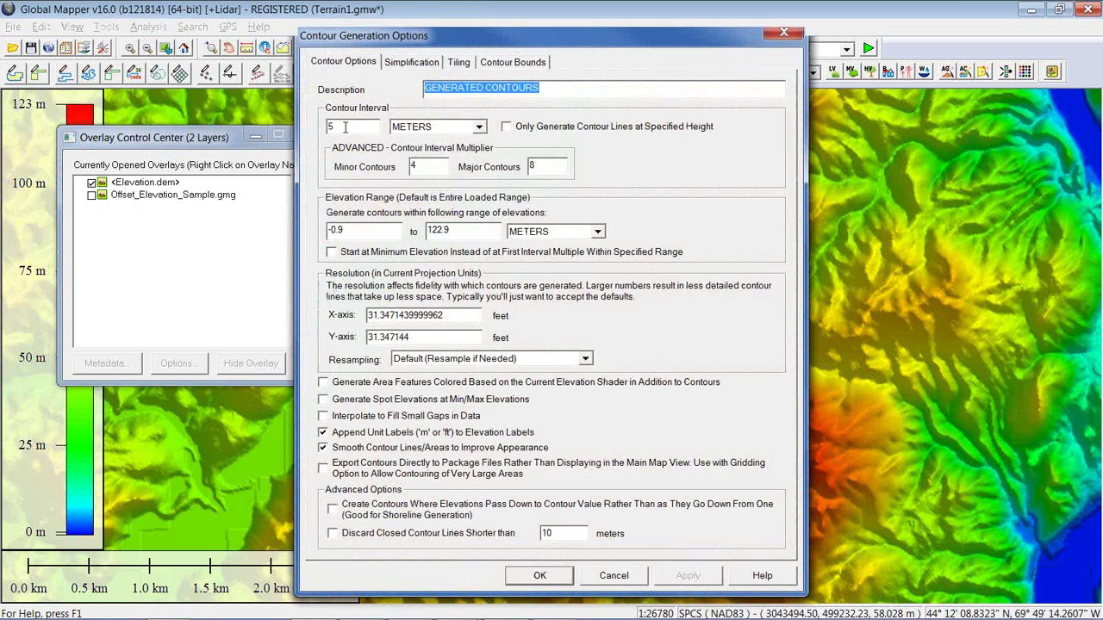
pyautogui.moveTo(344, 126); pyautogui.dragTo(327, 128)
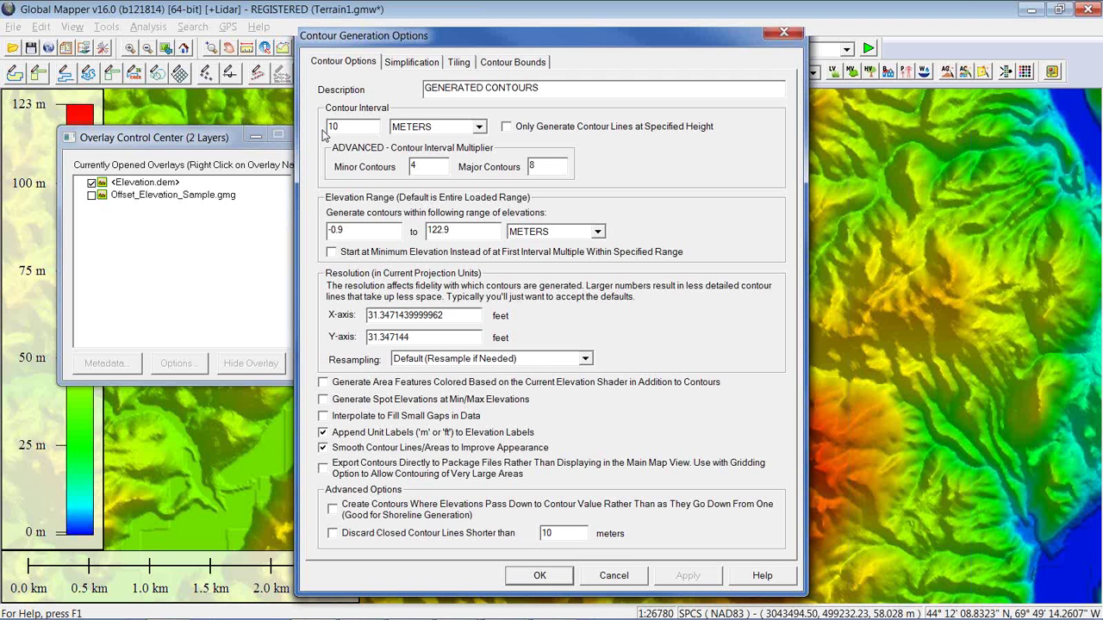
# Limit the contour bounds to a box drawn around the central red hill and generate the contours
pyautogui.click(514, 65)
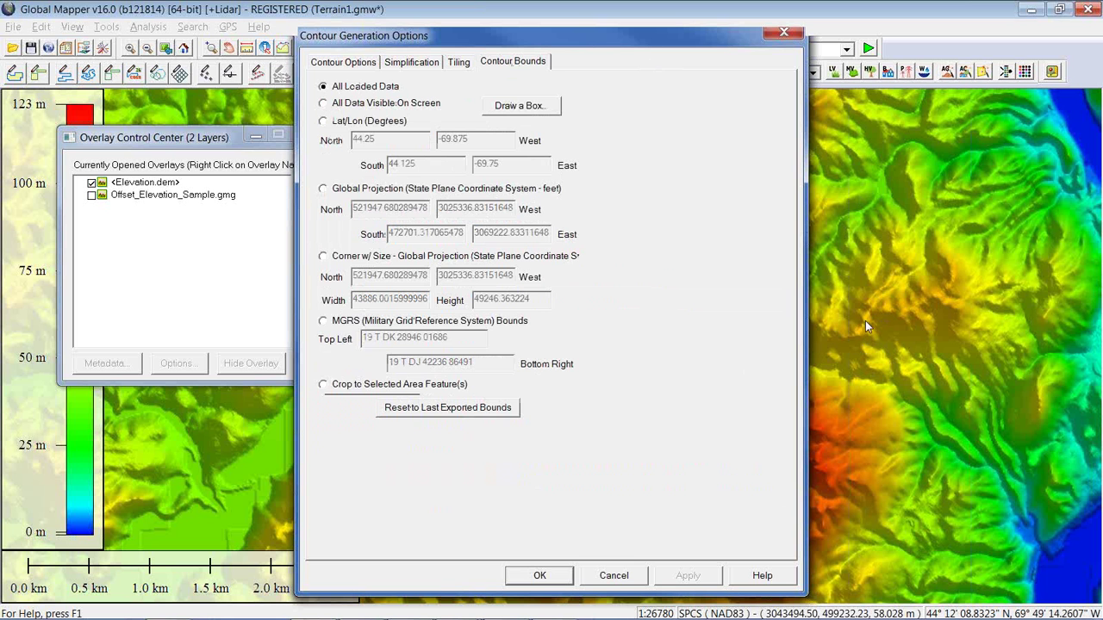
pyautogui.click(519, 108)
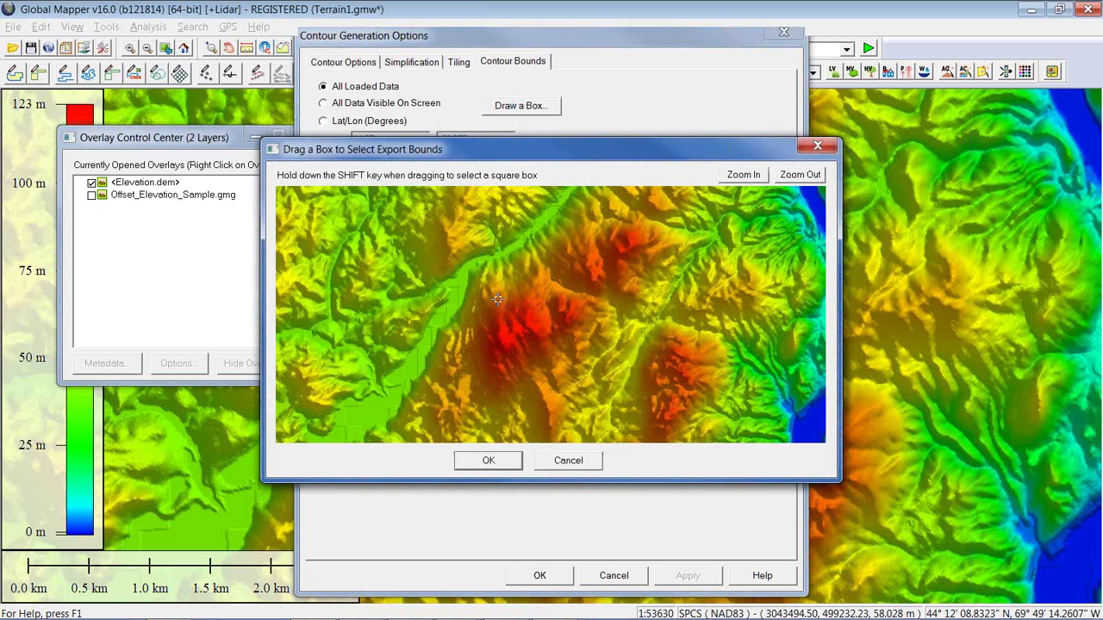
pyautogui.moveTo(407, 254); pyautogui.dragTo(614, 414)
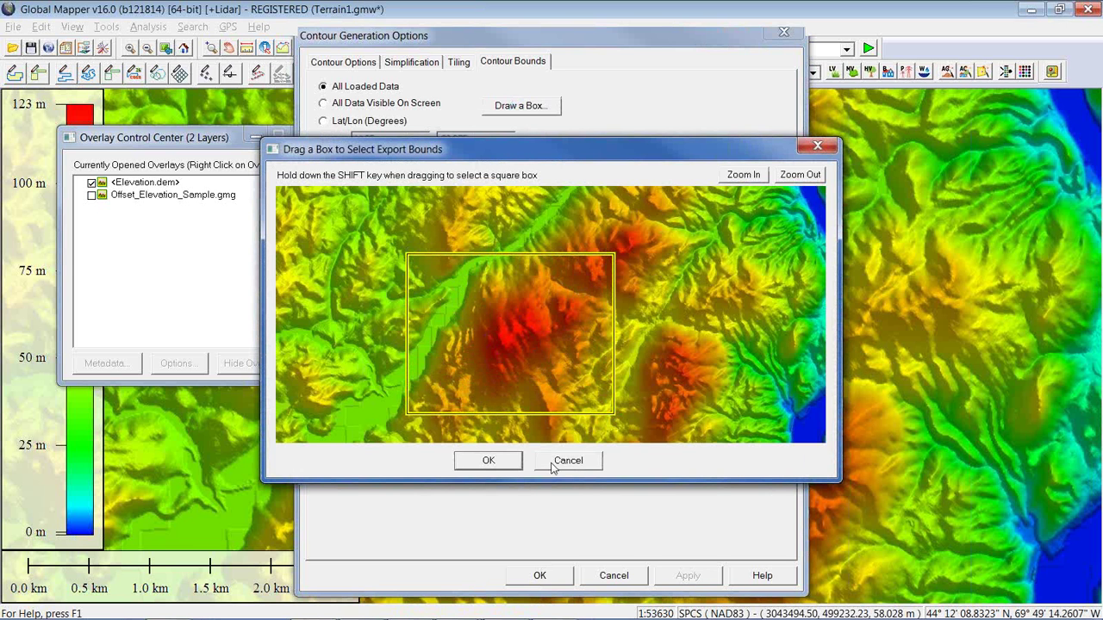
pyautogui.click(502, 461)
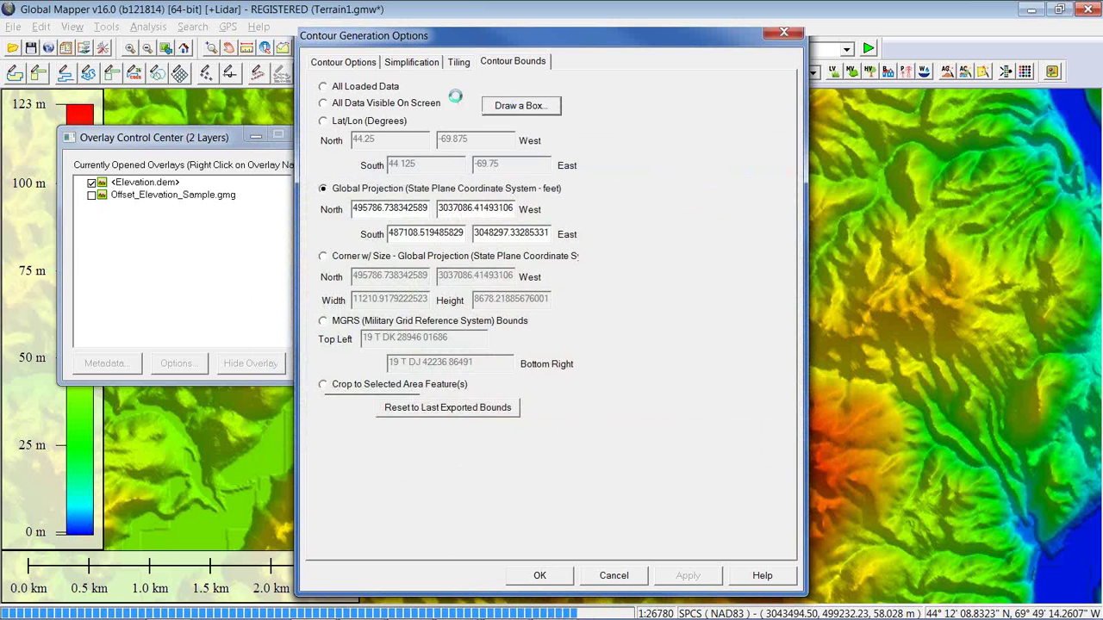
pyautogui.click(362, 69)
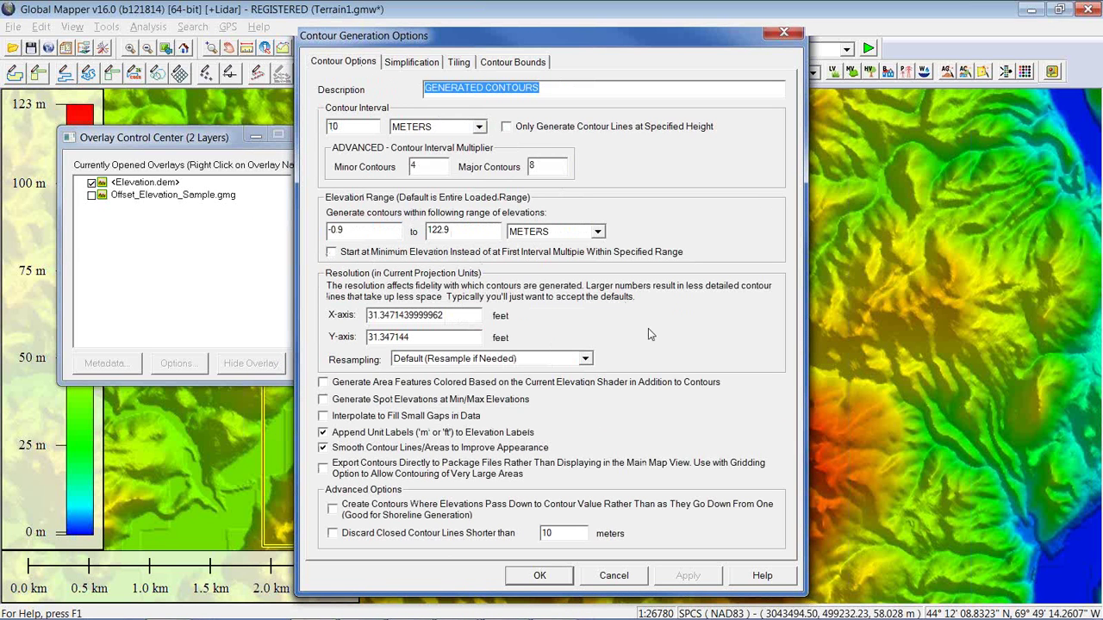
pyautogui.click(540, 575)
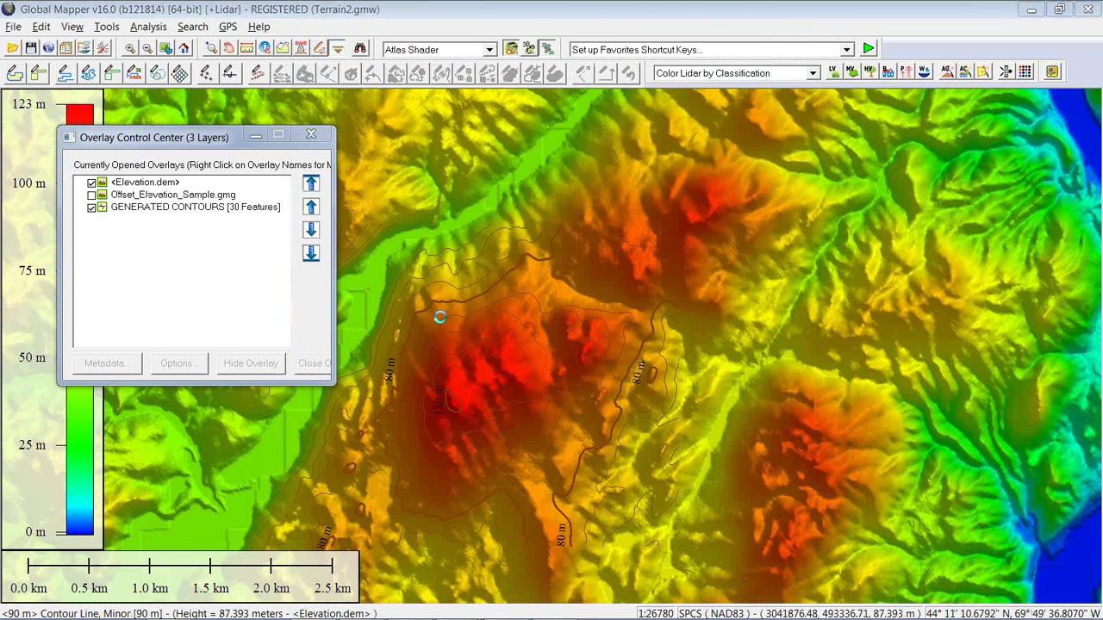
# Select the 80 m contour line northwest of the central peak with the Digitizer and hide the Elevation.dem layer
pyautogui.scroll(1, 468, 300)
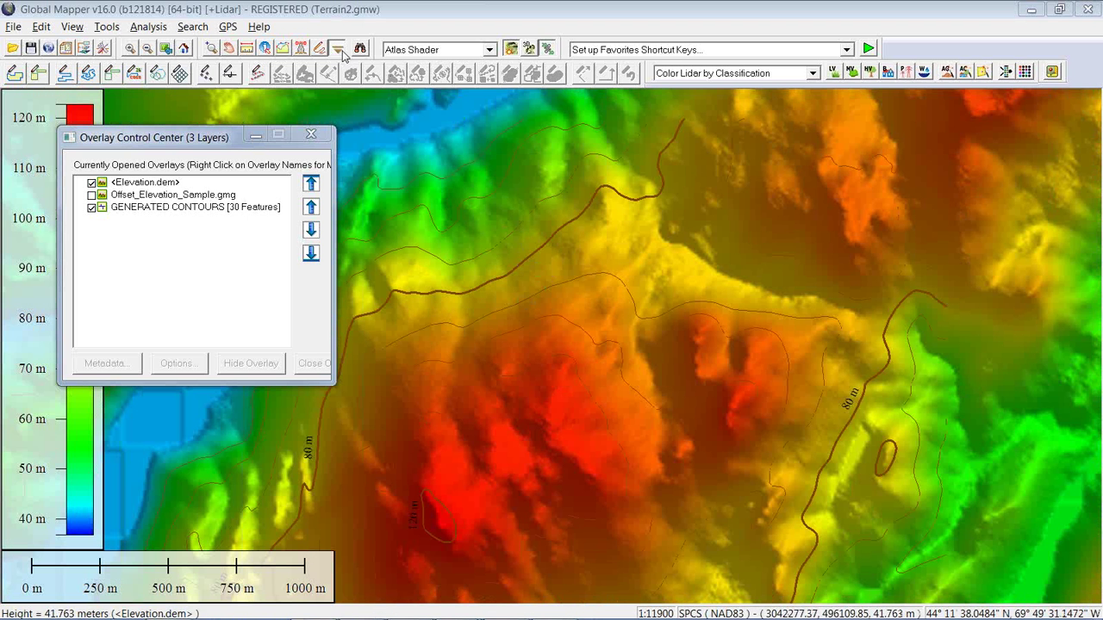
pyautogui.click(321, 51)
pyautogui.click(530, 256)
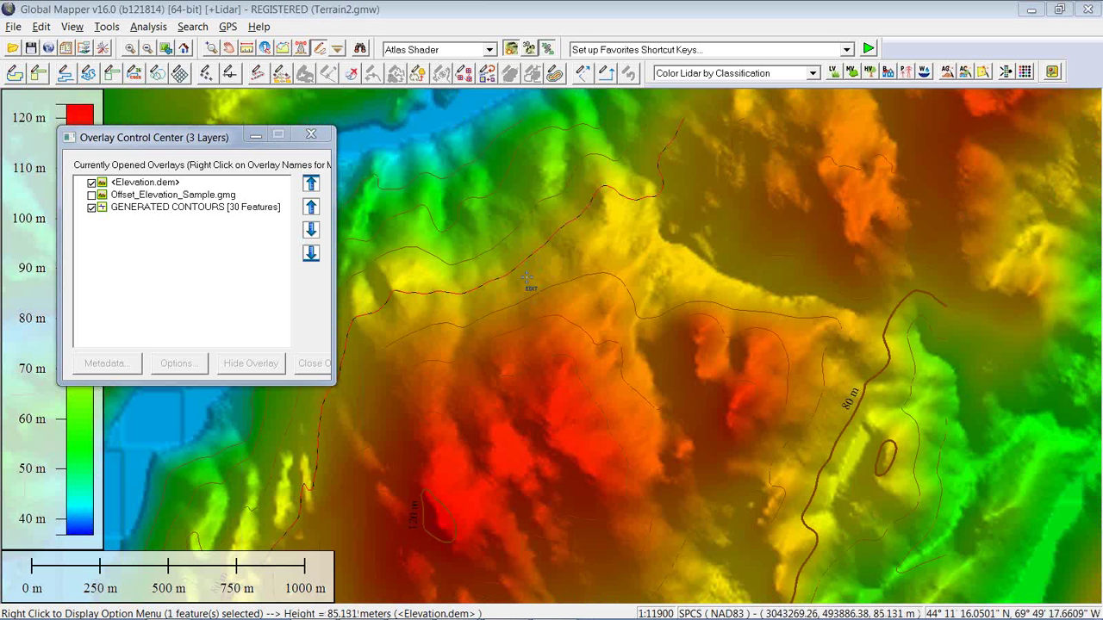
pyautogui.click(92, 183)
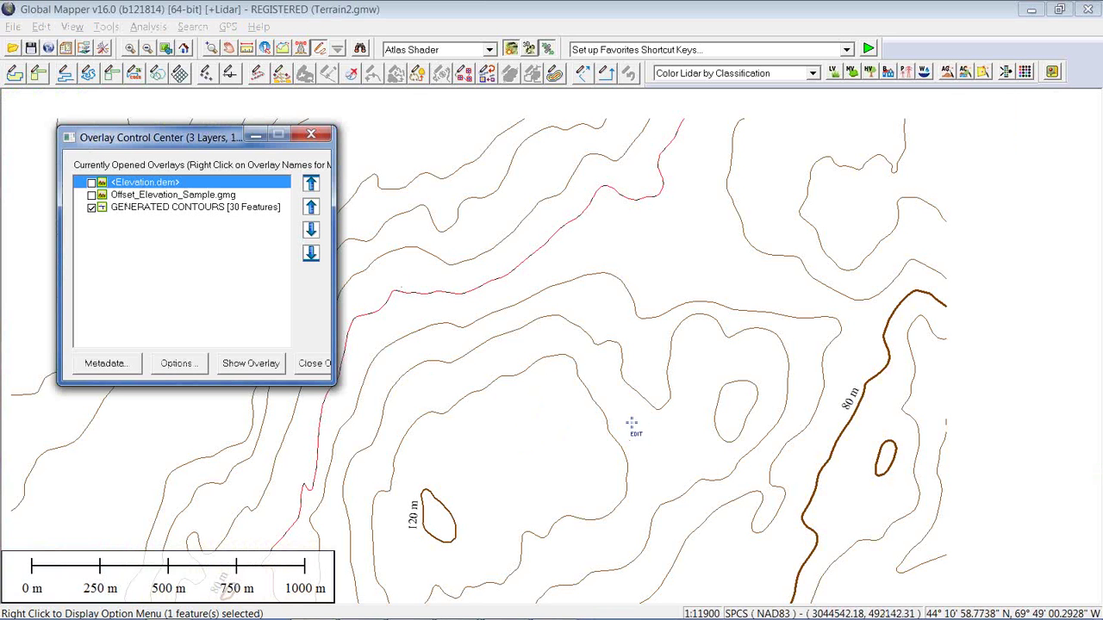
# Inspect the feature information of a contour northwest of the hill and of the closed contour encircling it
pyautogui.click(265, 52)
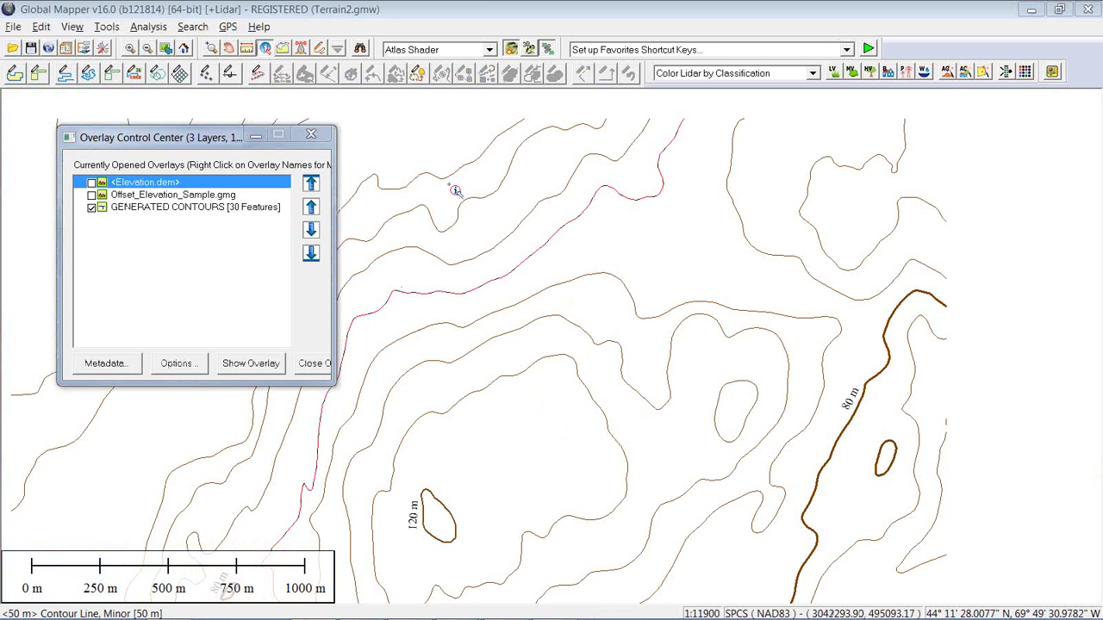
pyautogui.click(517, 243)
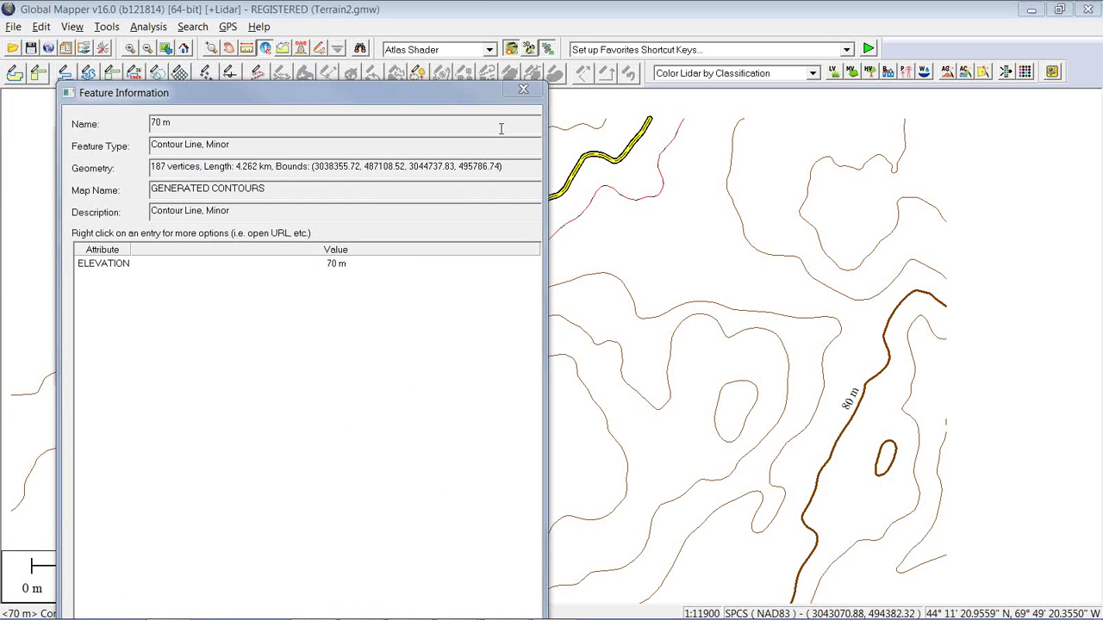
pyautogui.click(523, 90)
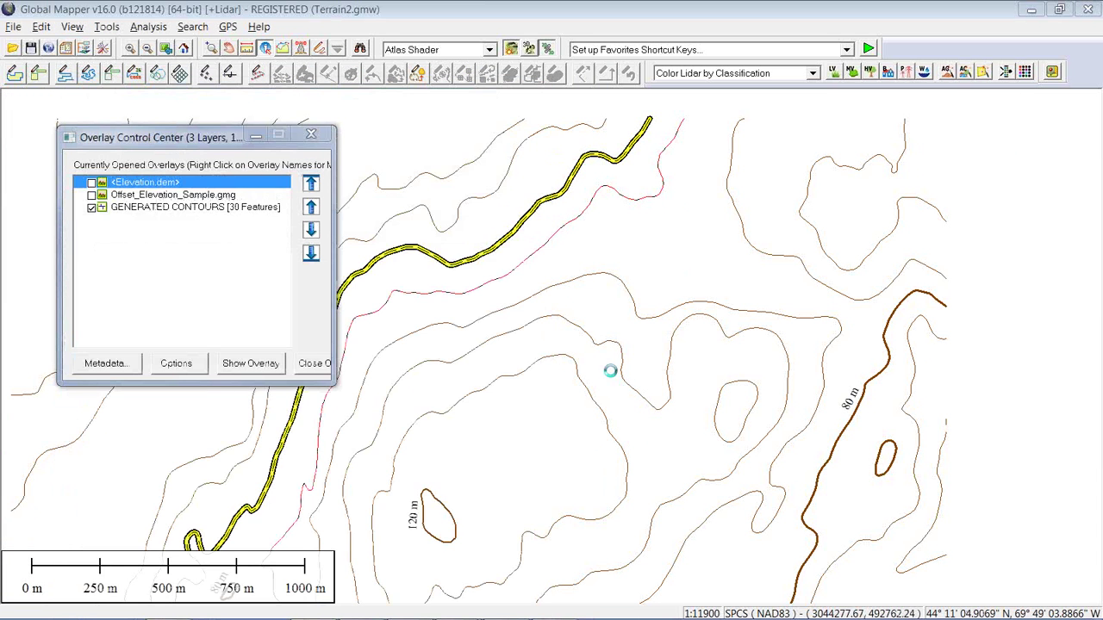
pyautogui.scroll(-3, 603, 370)
pyautogui.moveTo(554, 432); pyautogui.dragTo(604, 301)
pyautogui.click(587, 423)
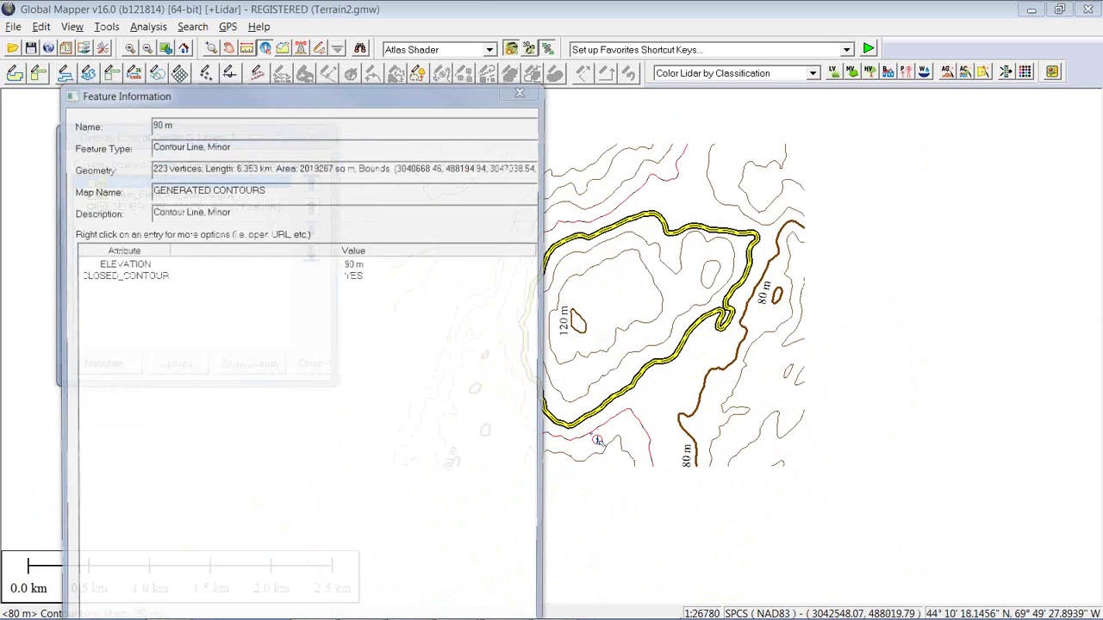
pyautogui.click(522, 92)
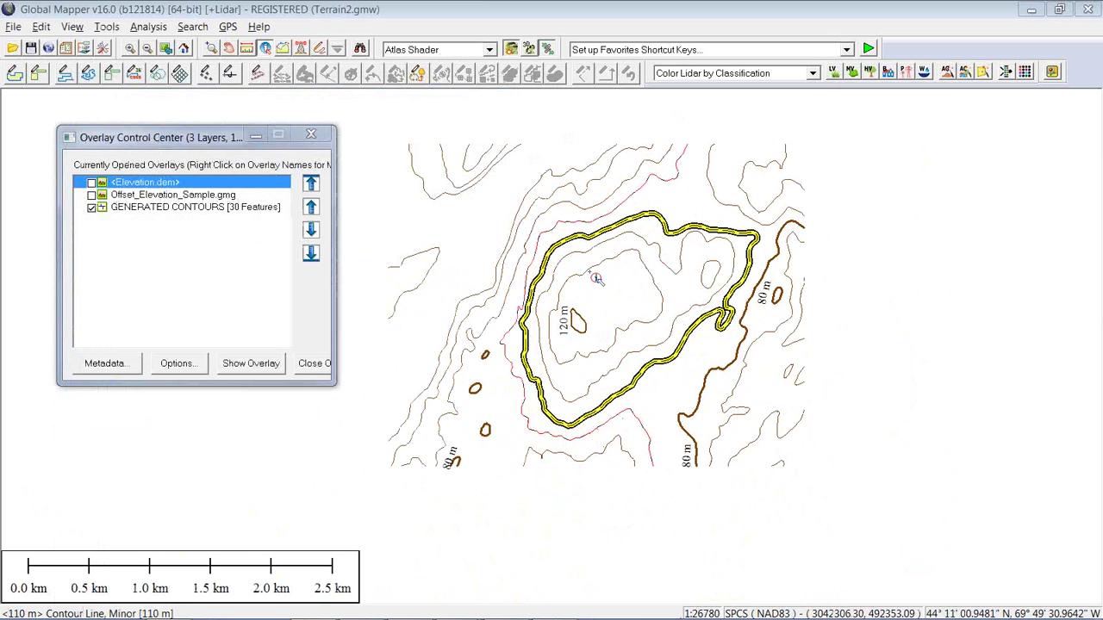
pyautogui.click(705, 387)
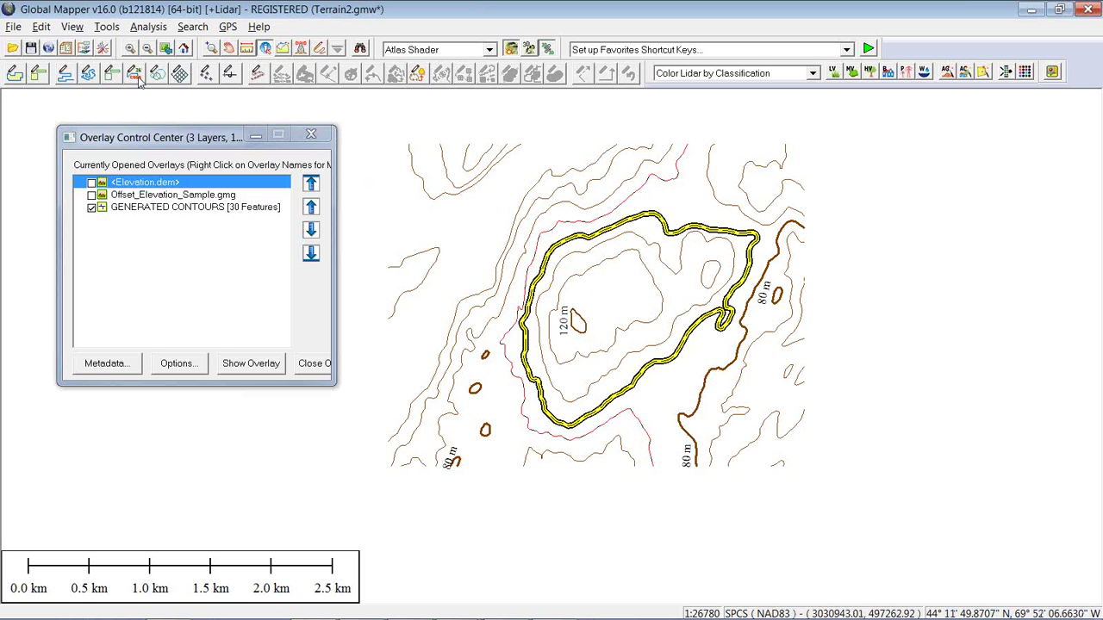
# Examine the new Custom Shader settings in the Shader Options configuration, then cancel out without creating a shader
pyautogui.click(103, 49)
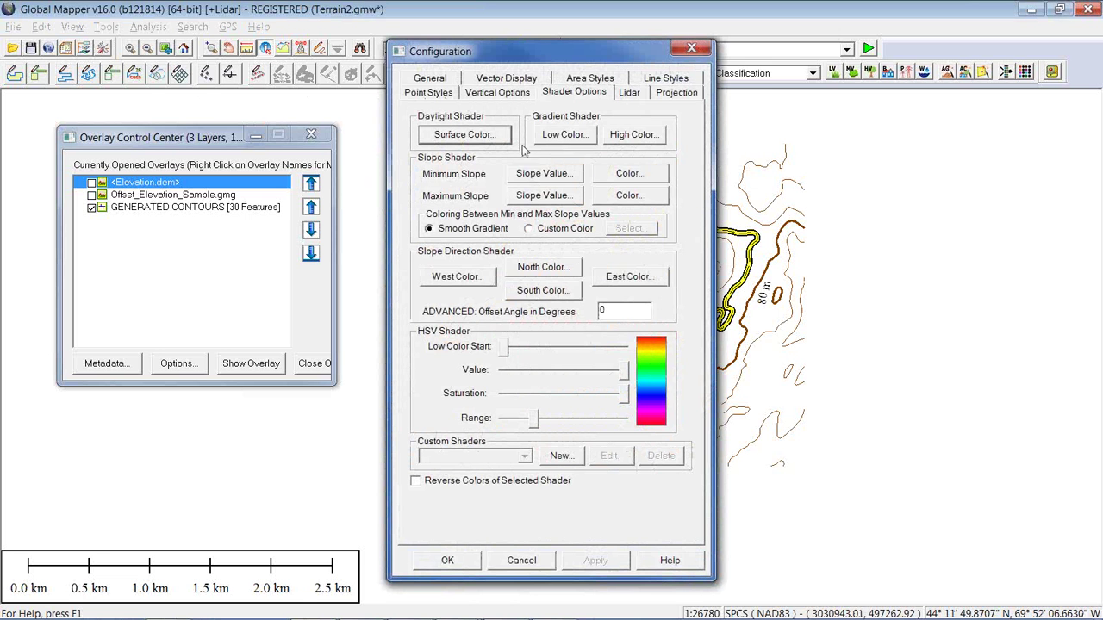
pyautogui.moveTo(536, 54); pyautogui.dragTo(749, 57)
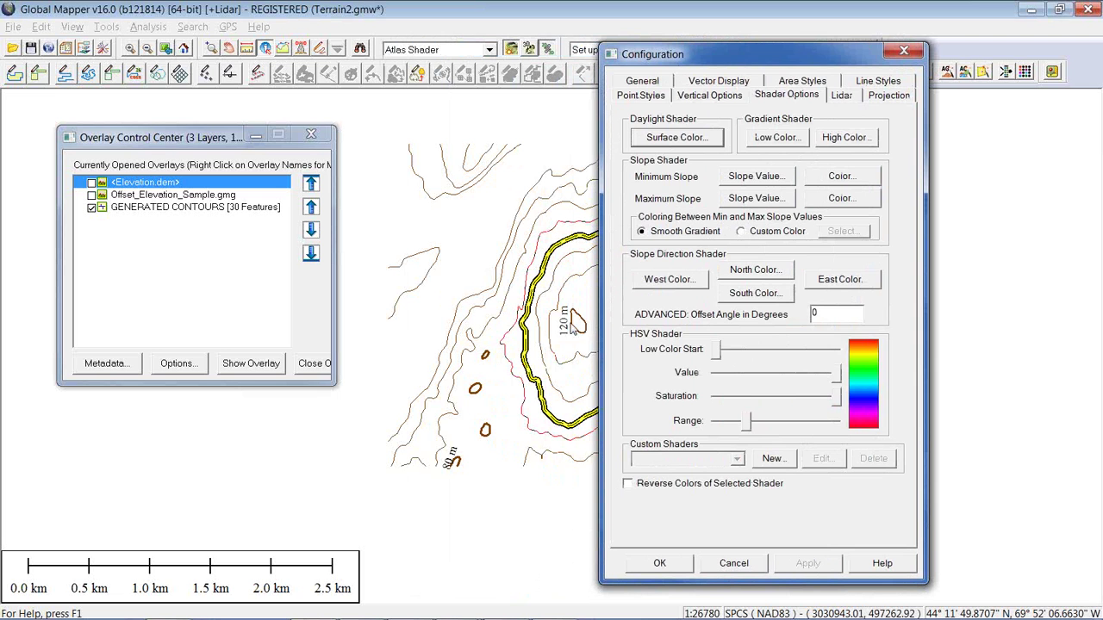
pyautogui.click(776, 463)
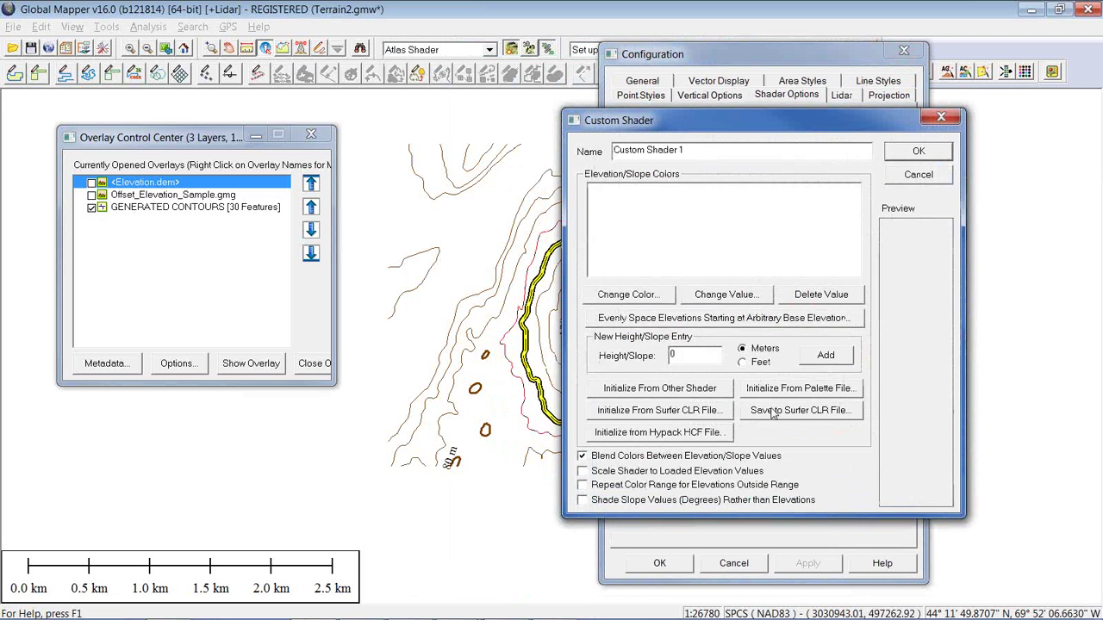
pyautogui.moveTo(735, 78); pyautogui.dragTo(632, 102)
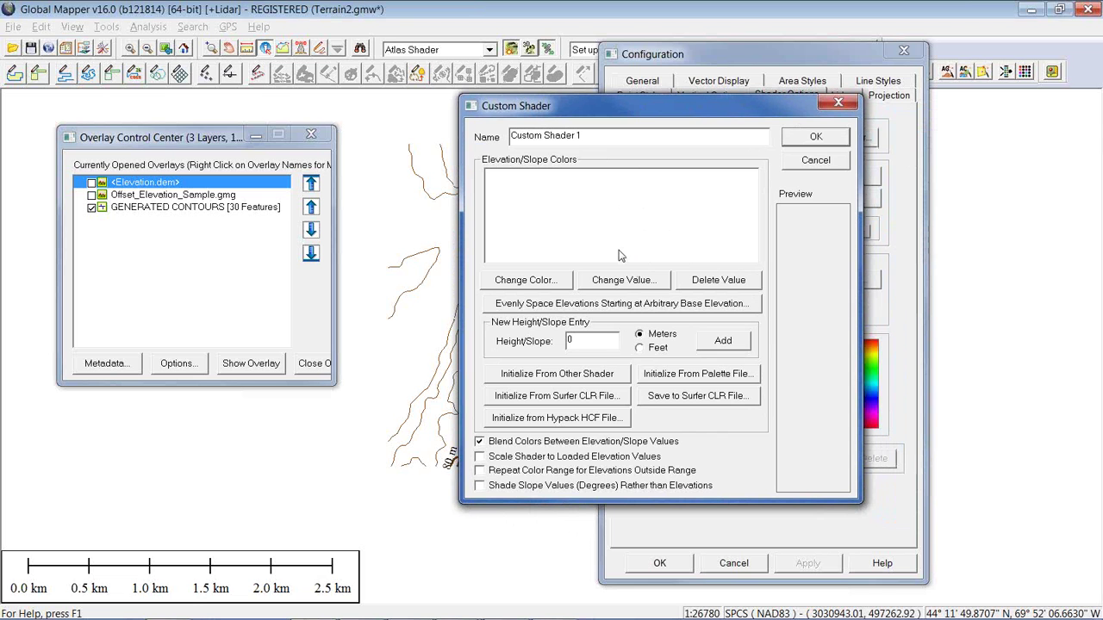
pyautogui.doubleClick(580, 340)
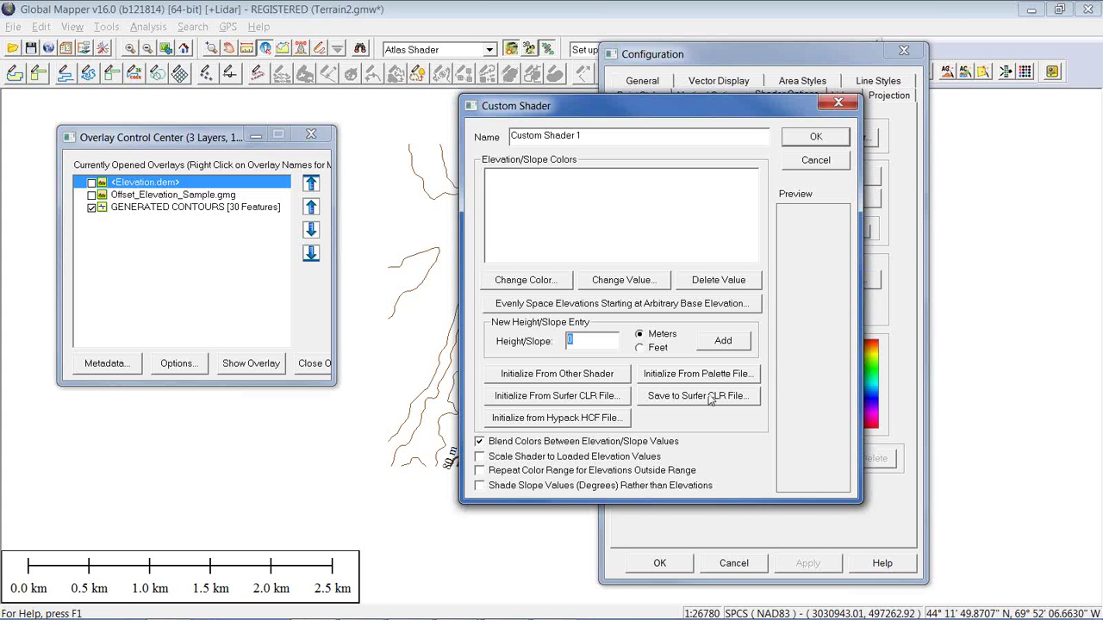
pyautogui.click(816, 161)
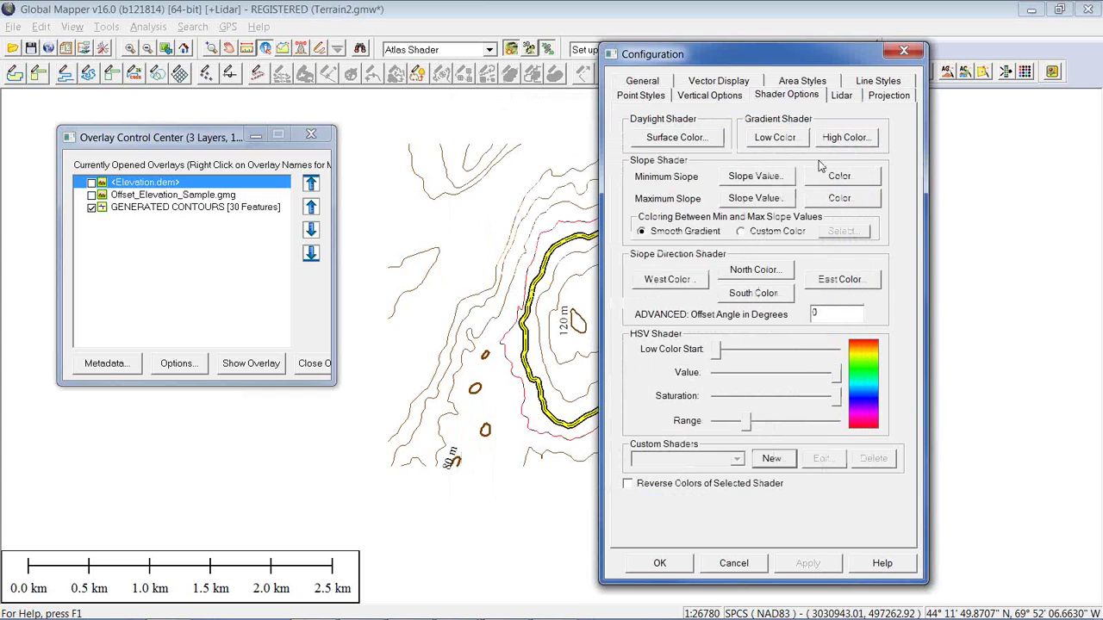
pyautogui.click(733, 563)
# Close the GENERATED CONTOURS layer and turn on both the Elevation.dem and Offset_Elevation_Sample.gmg layers
pyautogui.click(146, 211)
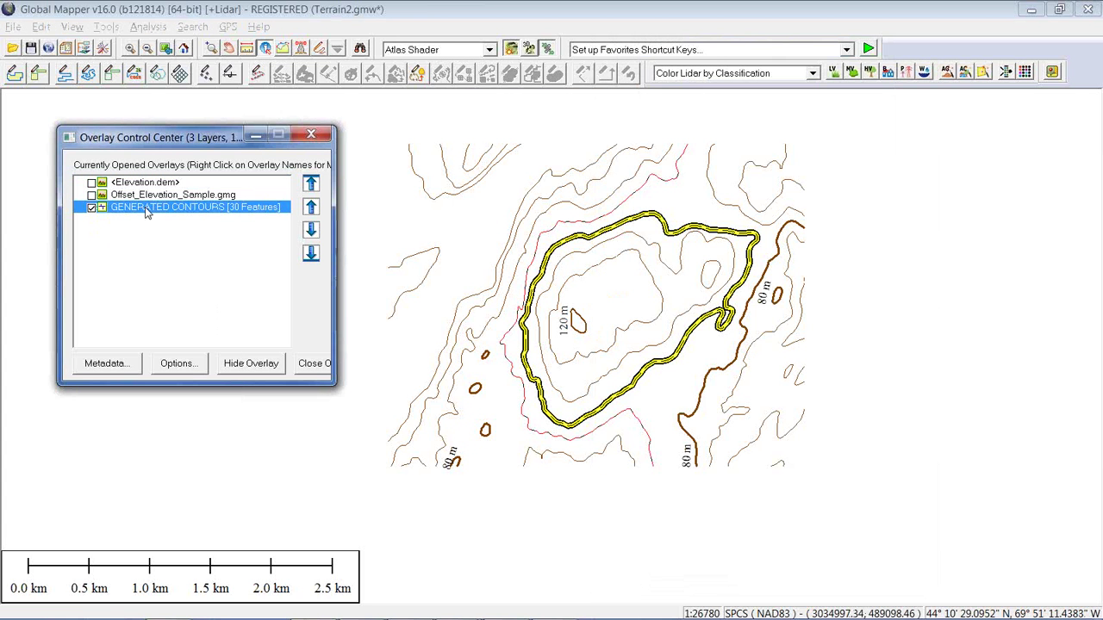
pyautogui.click(312, 364)
pyautogui.click(276, 332)
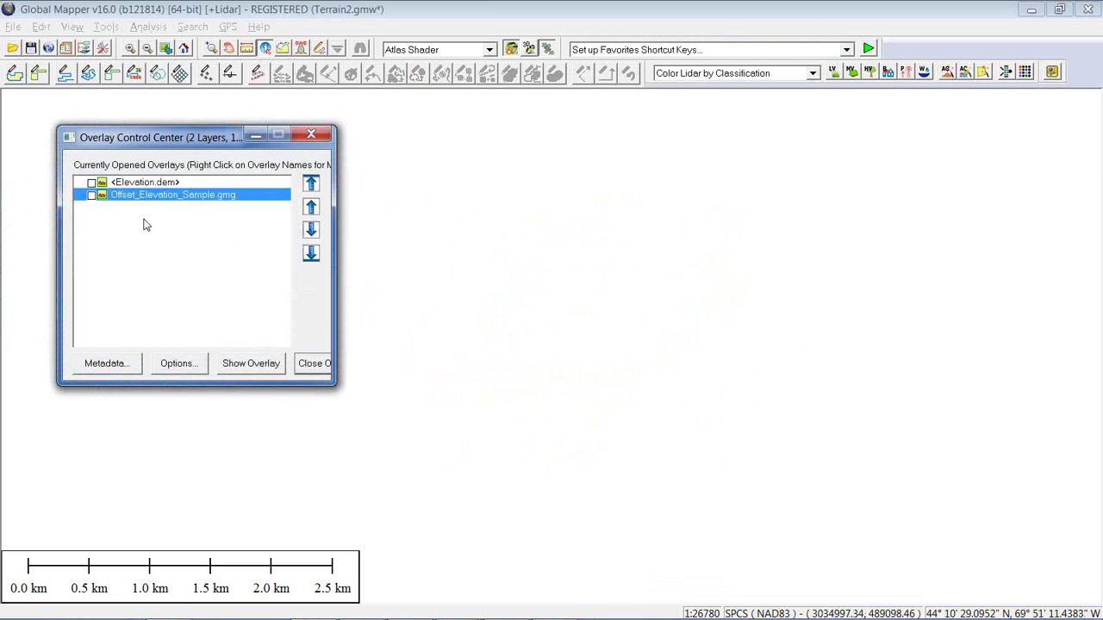
pyautogui.click(92, 183)
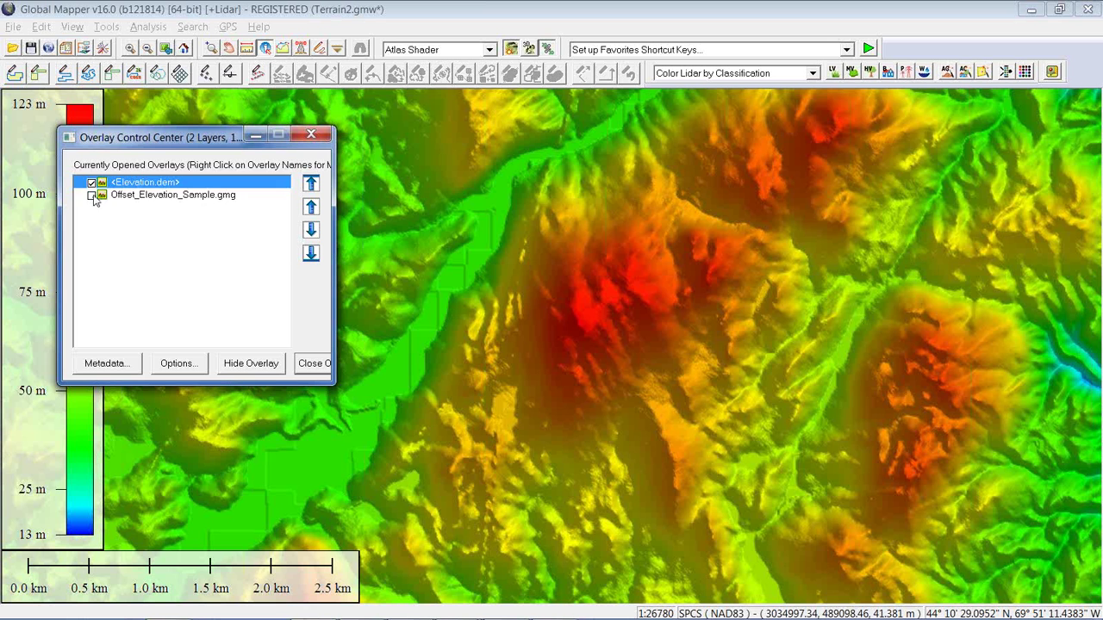
pyautogui.click(91, 195)
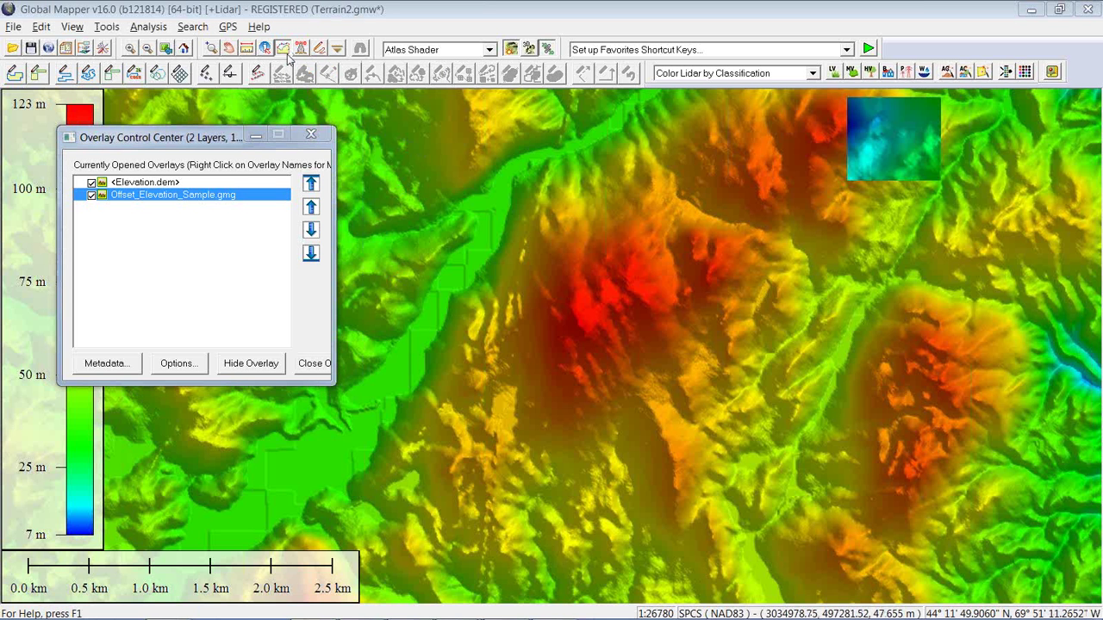
# Create a path profile along a line about 2.65 km long, running southwest to northeast across the central red hill
pyautogui.click(297, 50)
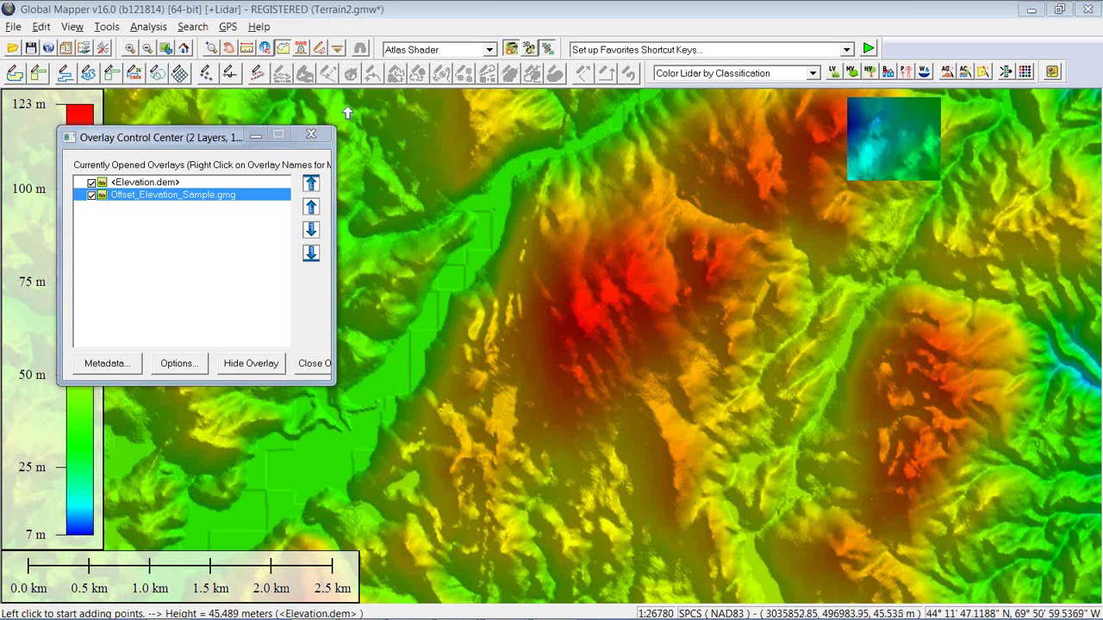
pyautogui.click(471, 400)
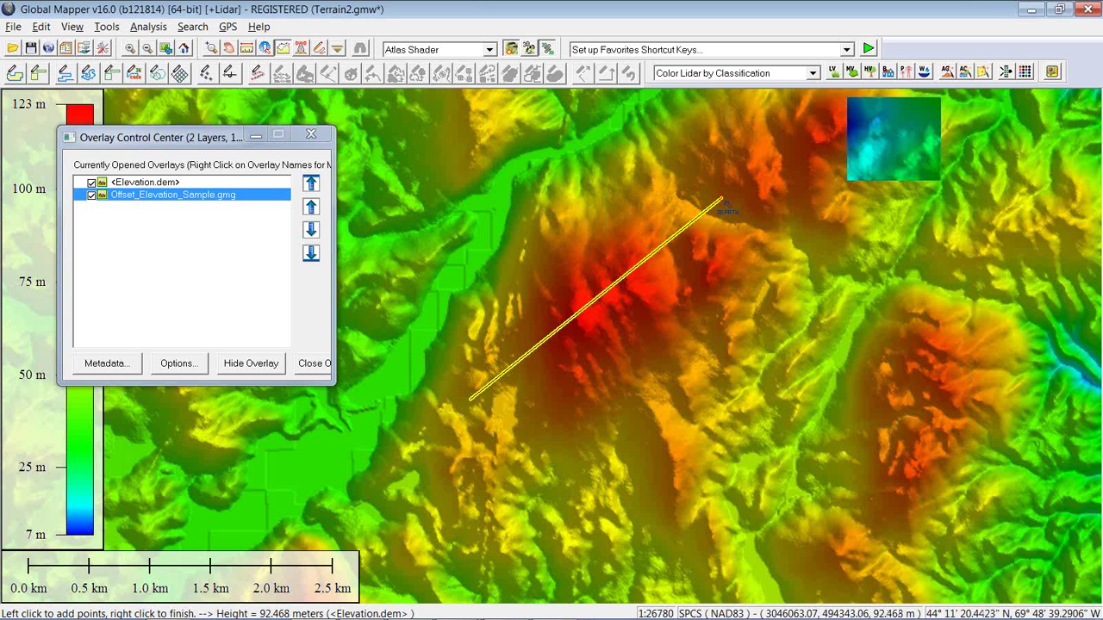
pyautogui.rightClick(722, 200)
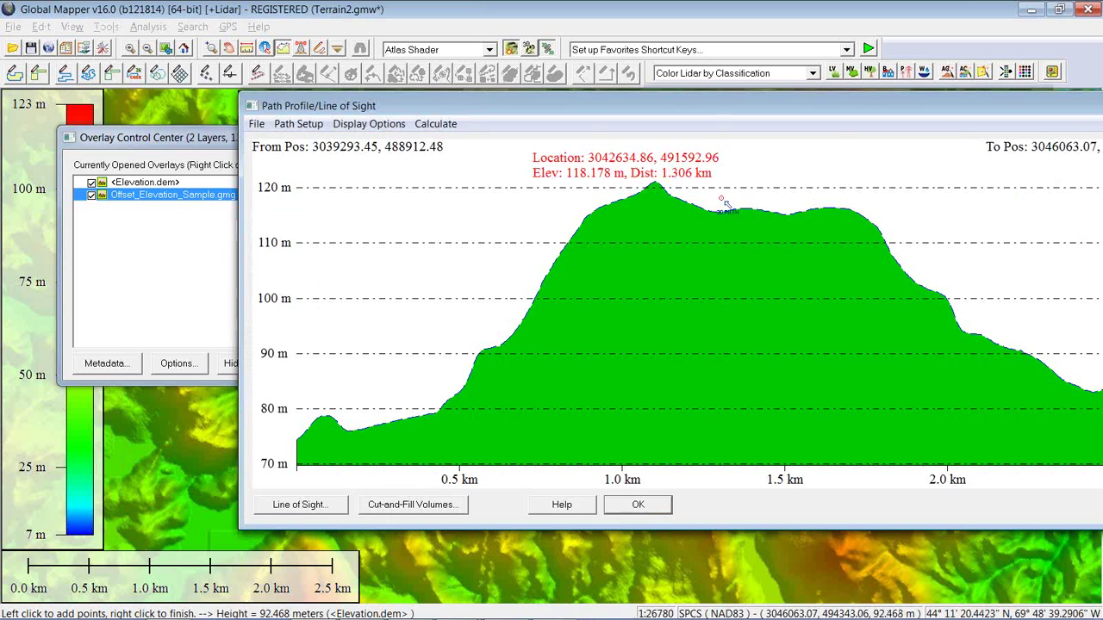
pyautogui.moveTo(689, 107); pyautogui.dragTo(500, 69)
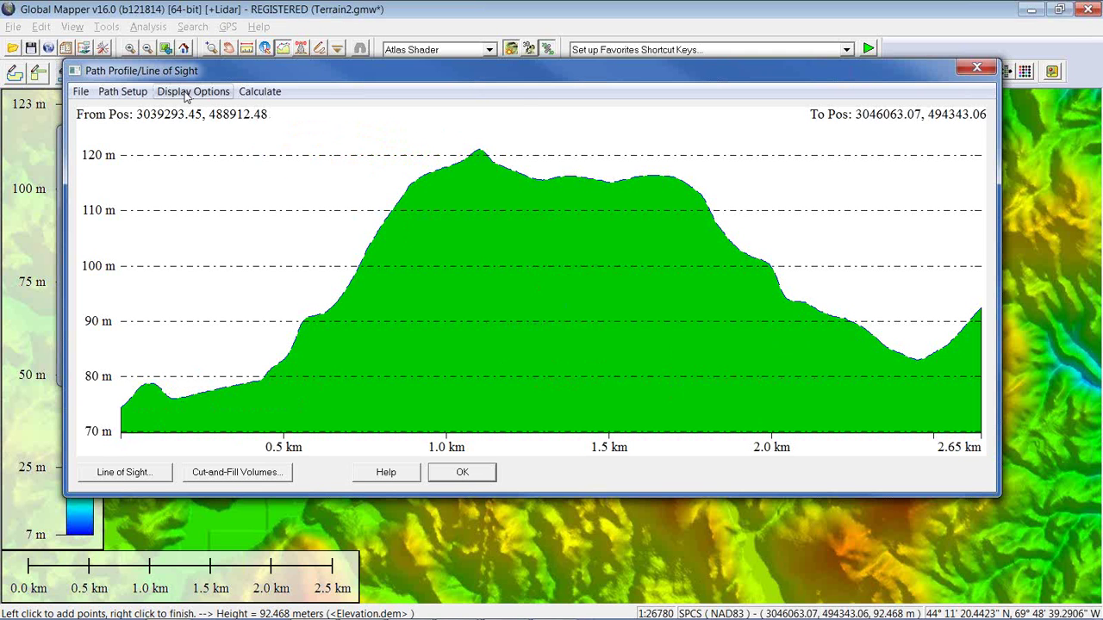
# Review the display options available for the path profile and close the profile window
pyautogui.click(185, 93)
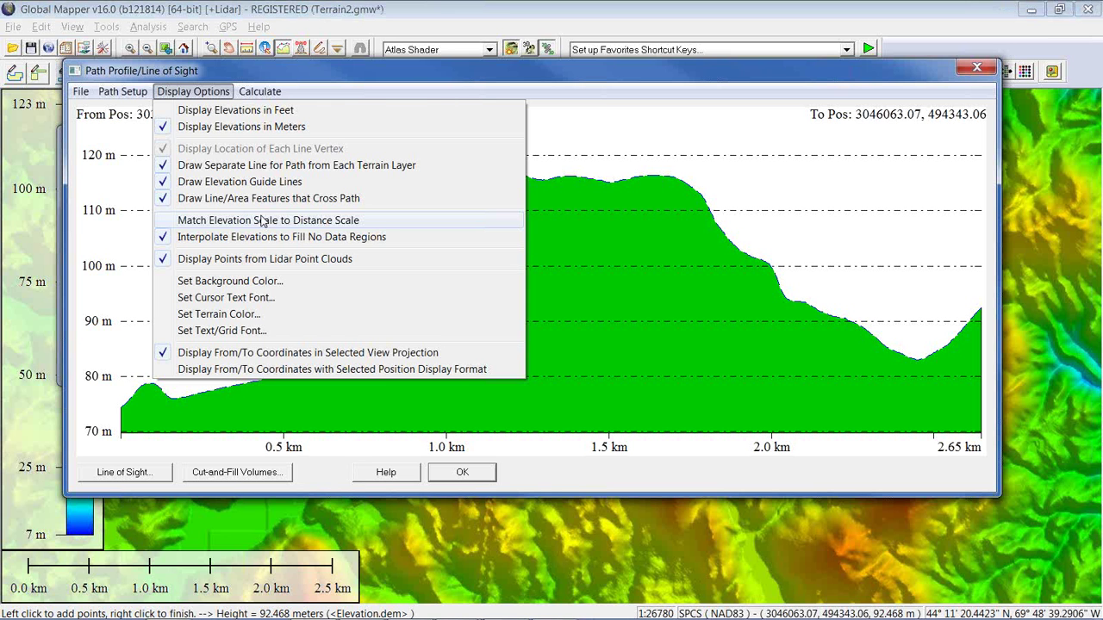
pyautogui.click(513, 73)
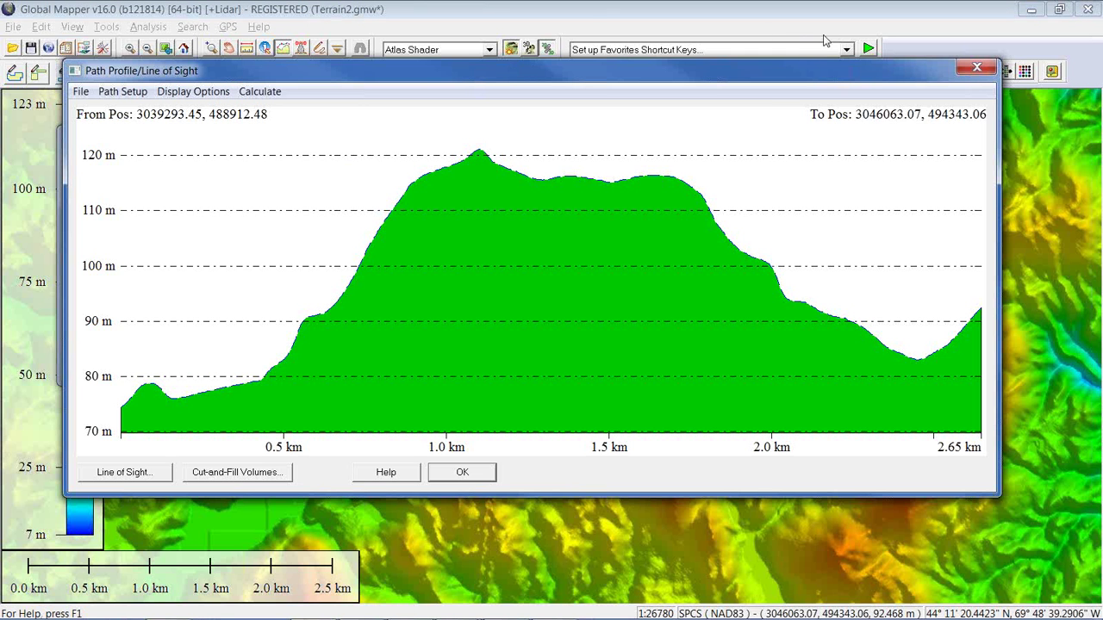
pyautogui.click(976, 69)
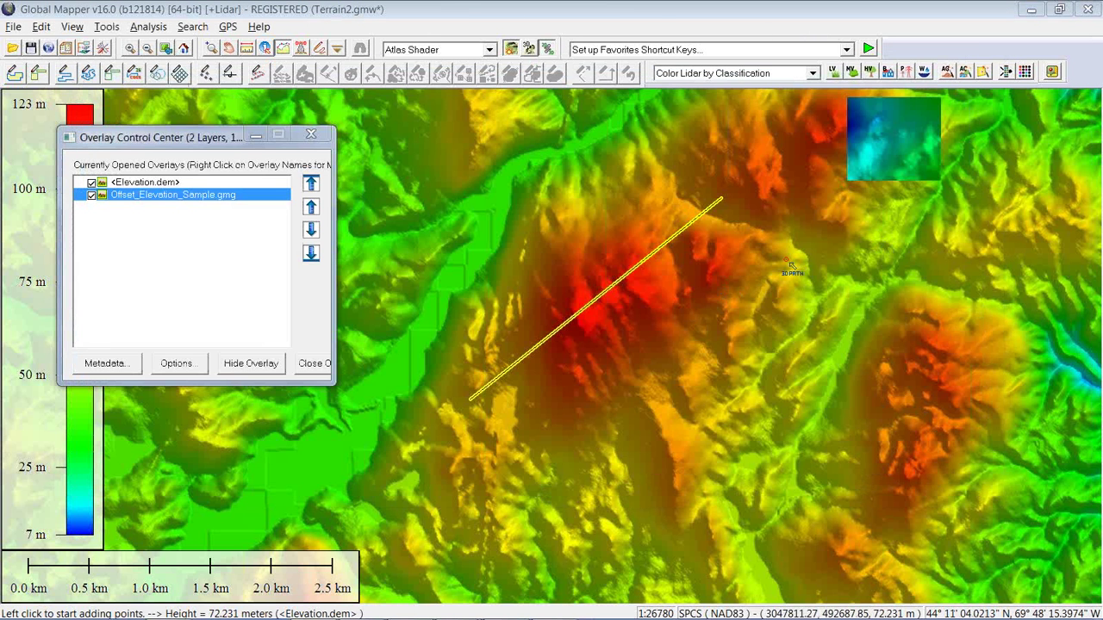
# Create a west-to-east path profile about 2.11 km long across the offset elevation patch, examine it, and close the profile window
pyautogui.moveTo(782, 210); pyautogui.dragTo(583, 317)
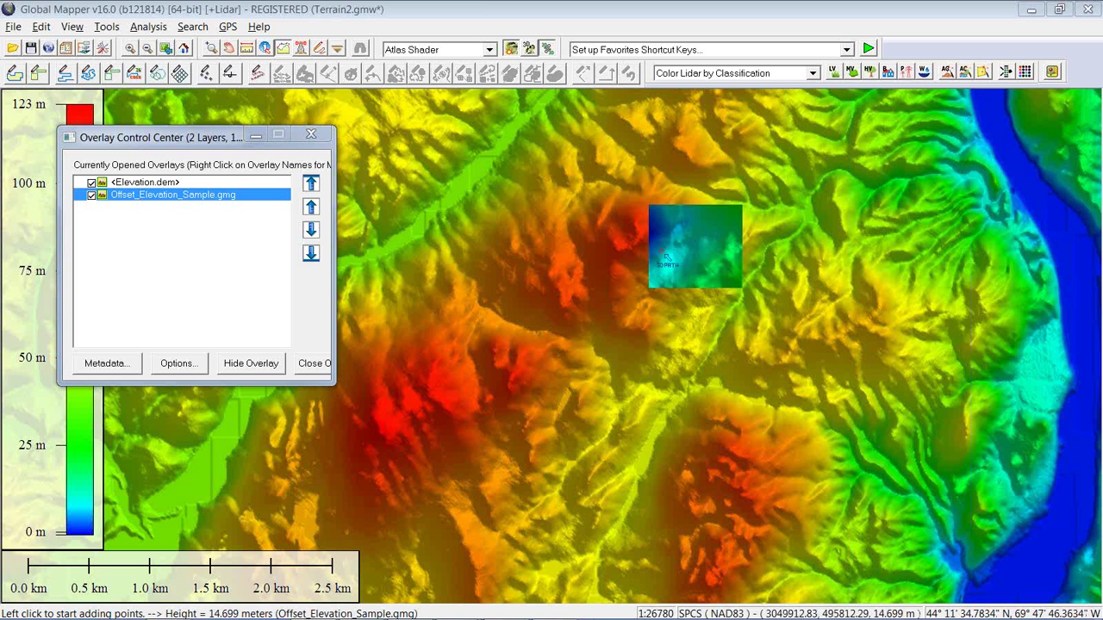
pyautogui.click(552, 250)
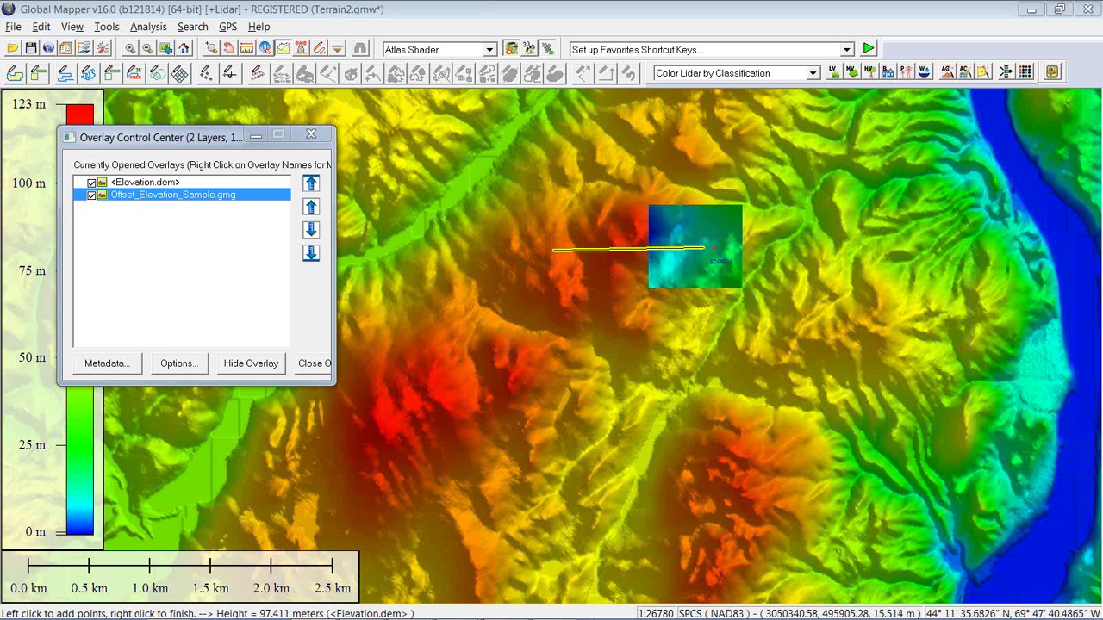
pyautogui.rightClick(813, 249)
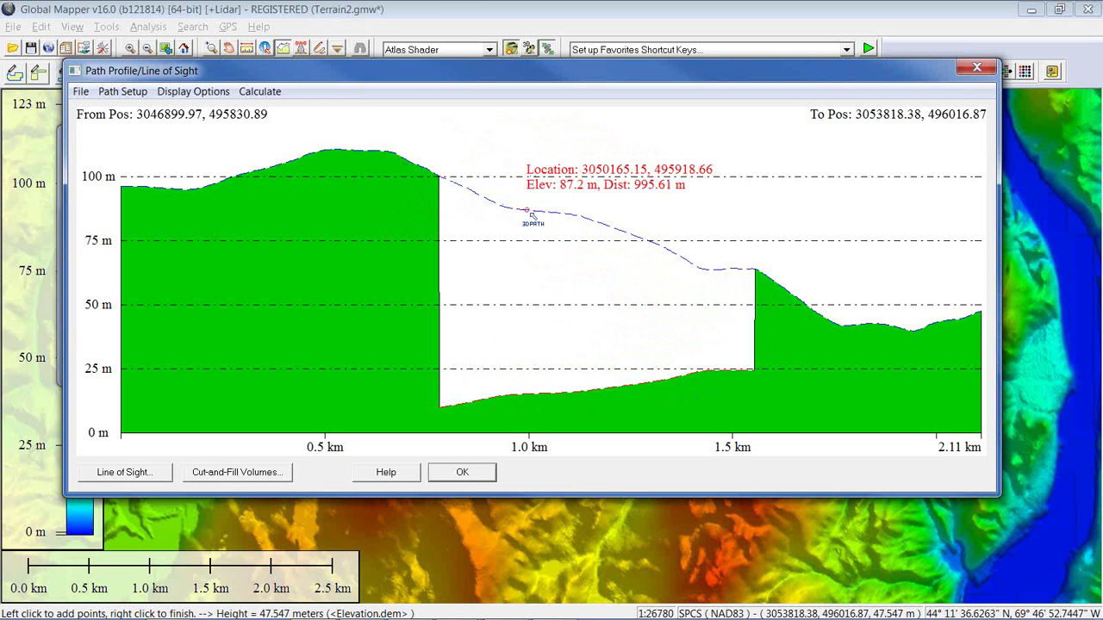
pyautogui.press('Escape')
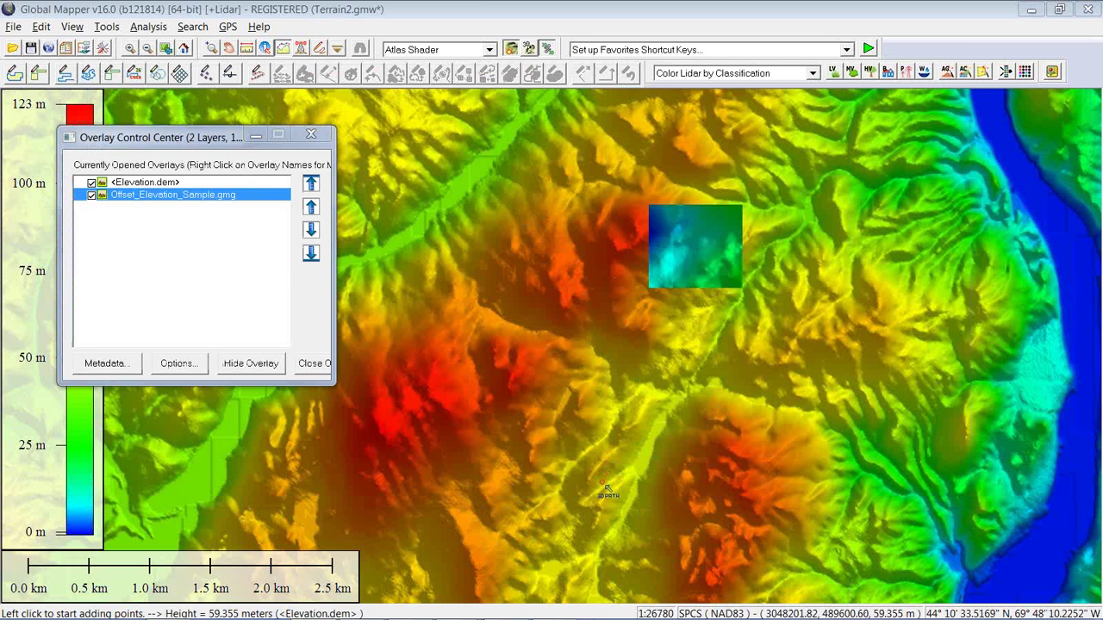
# Create a path profile about 3.07 km long from the central red hill across the valley to the hill on its east side
pyautogui.moveTo(608, 487); pyautogui.dragTo(617, 372)
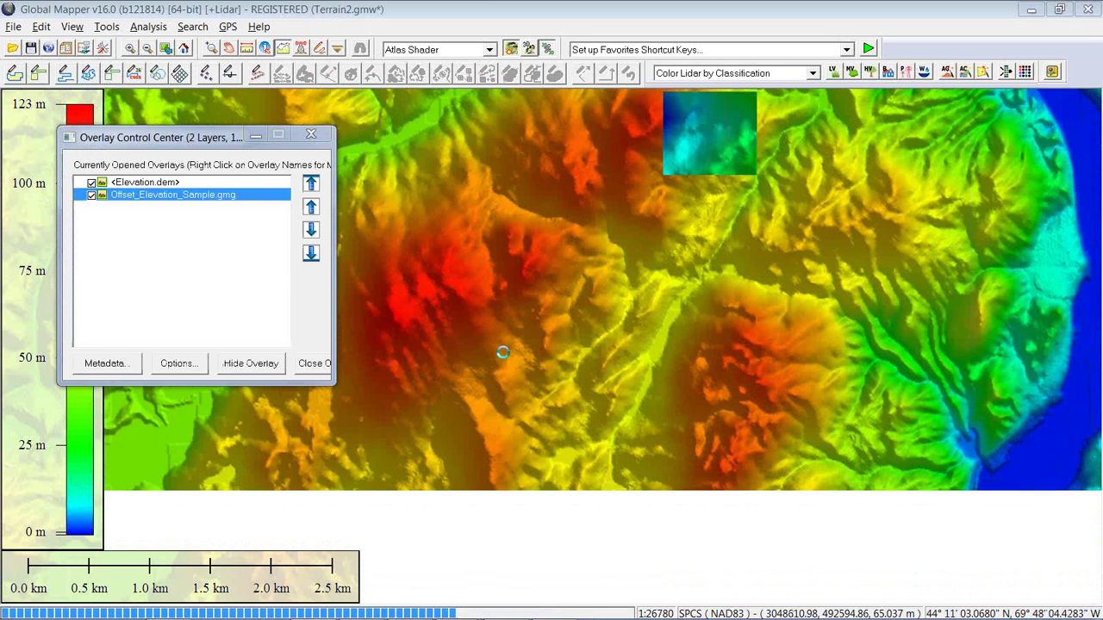
pyautogui.click(392, 305)
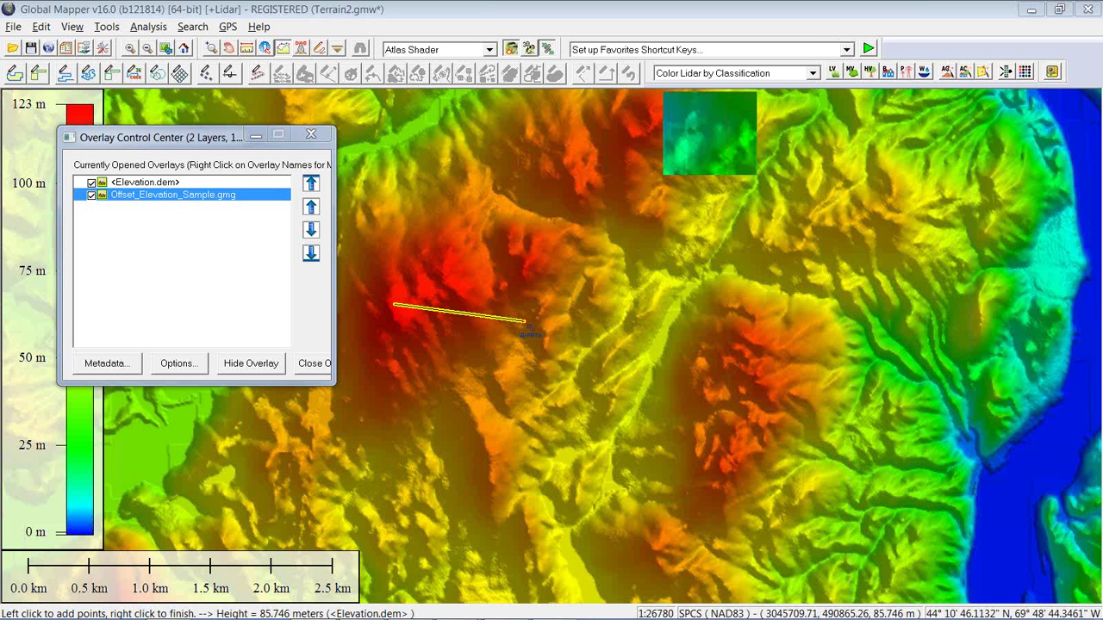
pyautogui.rightClick(772, 349)
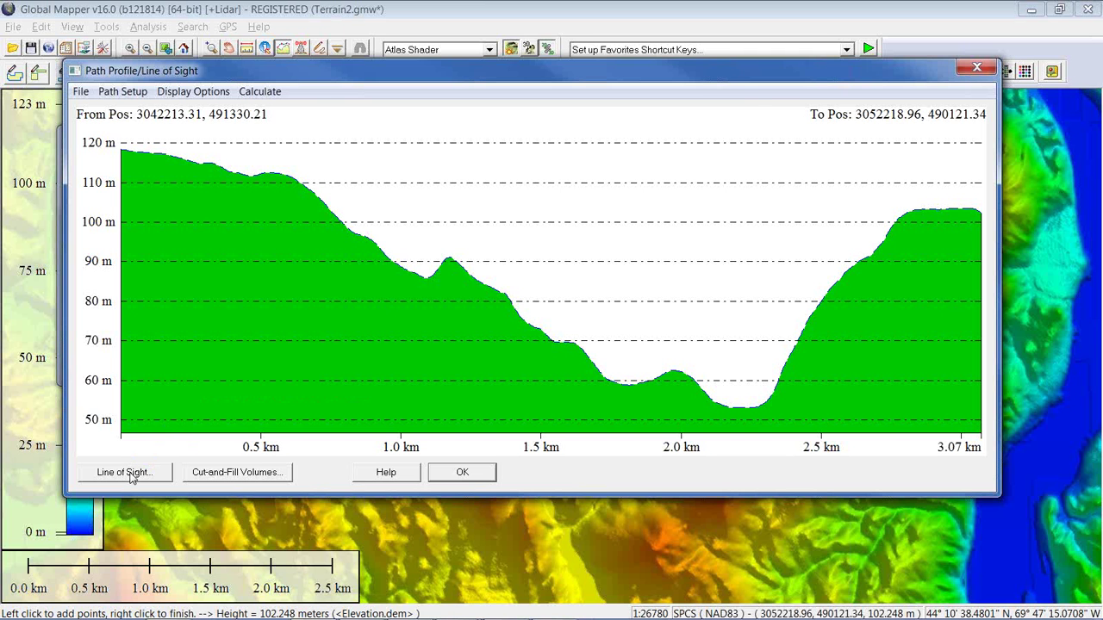
# Run a line-of-sight analysis with both sight elevations set to 2 meters above ground, then close the path profile
pyautogui.click(129, 474)
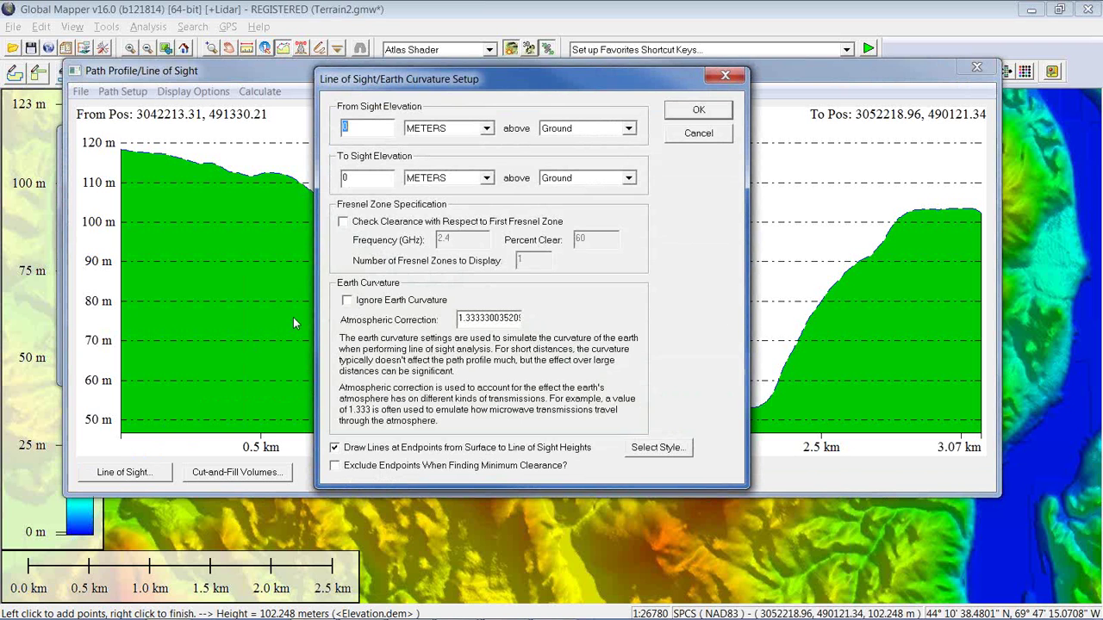
pyautogui.write('2')
pyautogui.doubleClick(355, 173)
pyautogui.write('2')
pyautogui.click(699, 110)
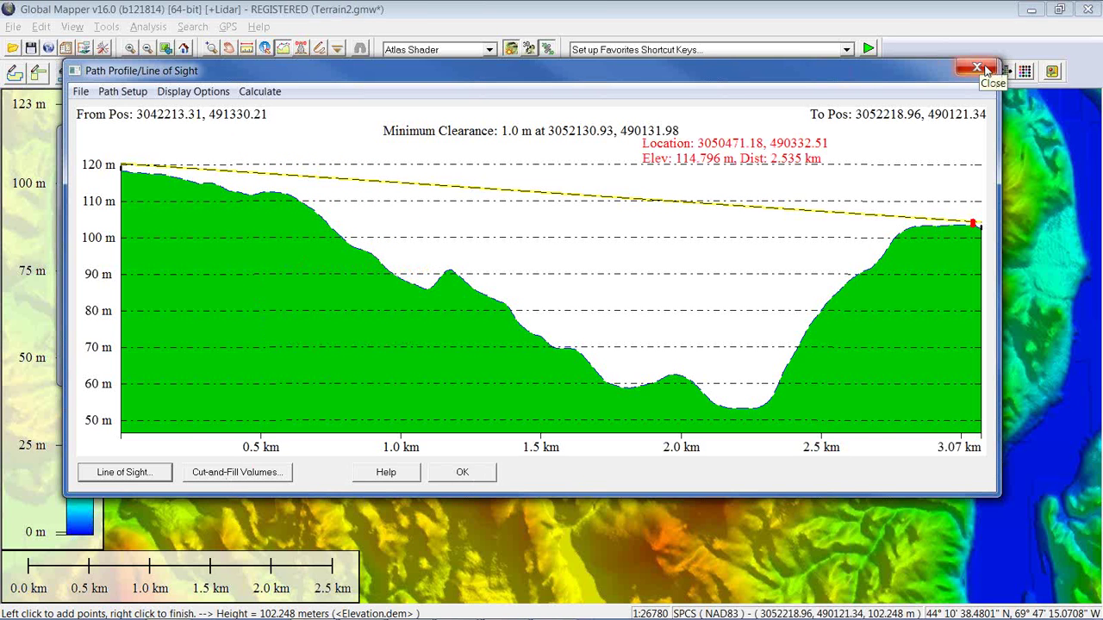
pyautogui.click(985, 69)
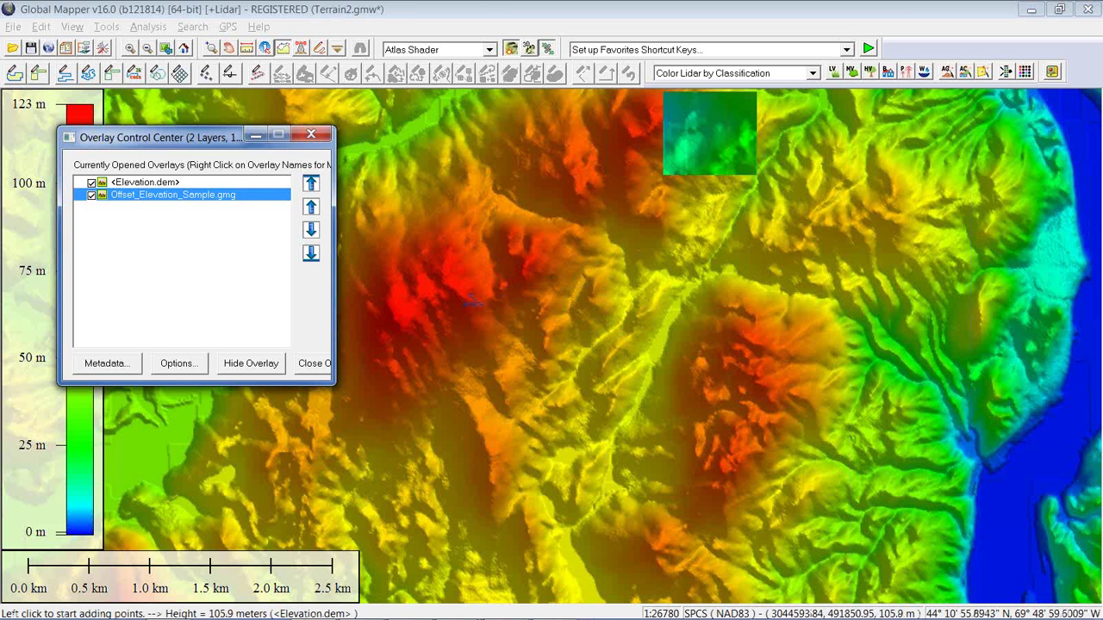
# Turn off the Offset_Elevation_Sample.gmg layer and draw an area feature with a perimeter of about 5.45 km around the central red hill
pyautogui.click(91, 195)
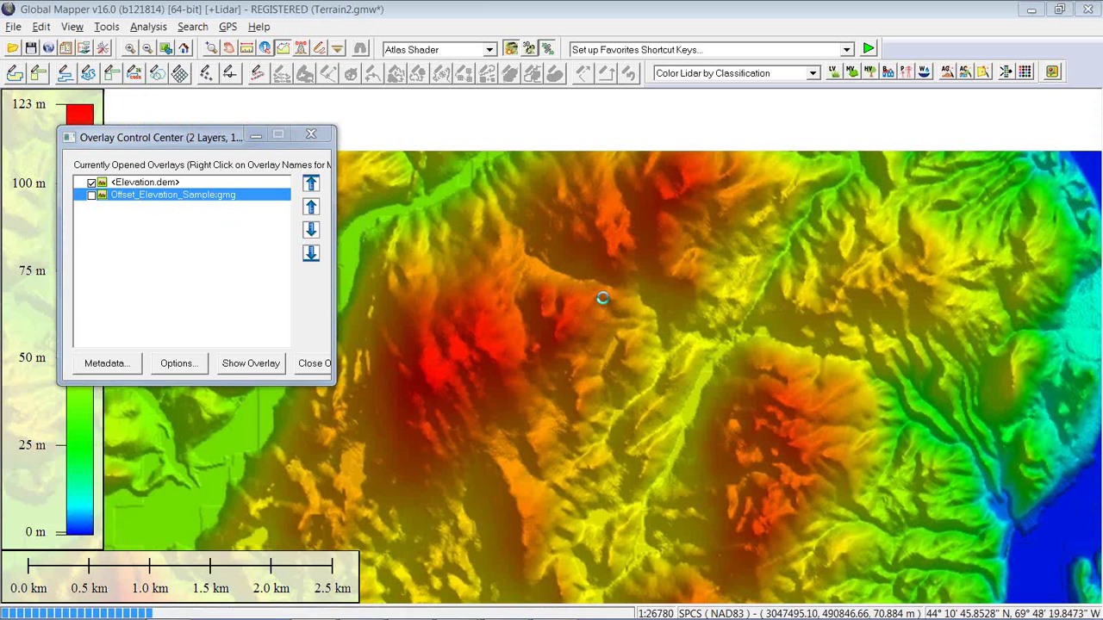
pyautogui.scroll(-2, 602, 298)
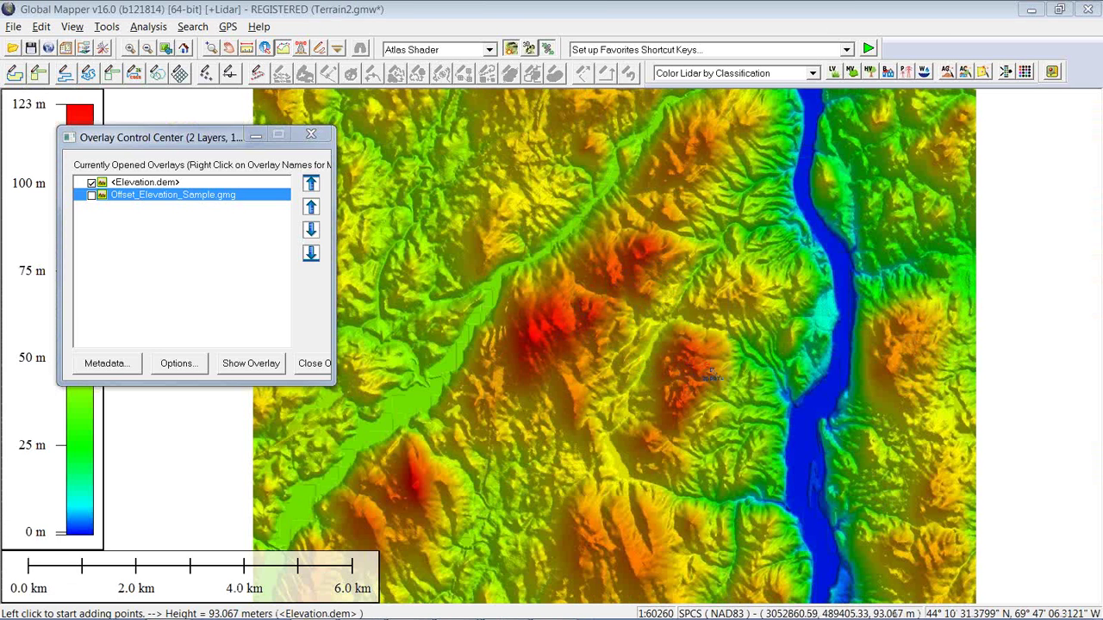
pyautogui.click(16, 74)
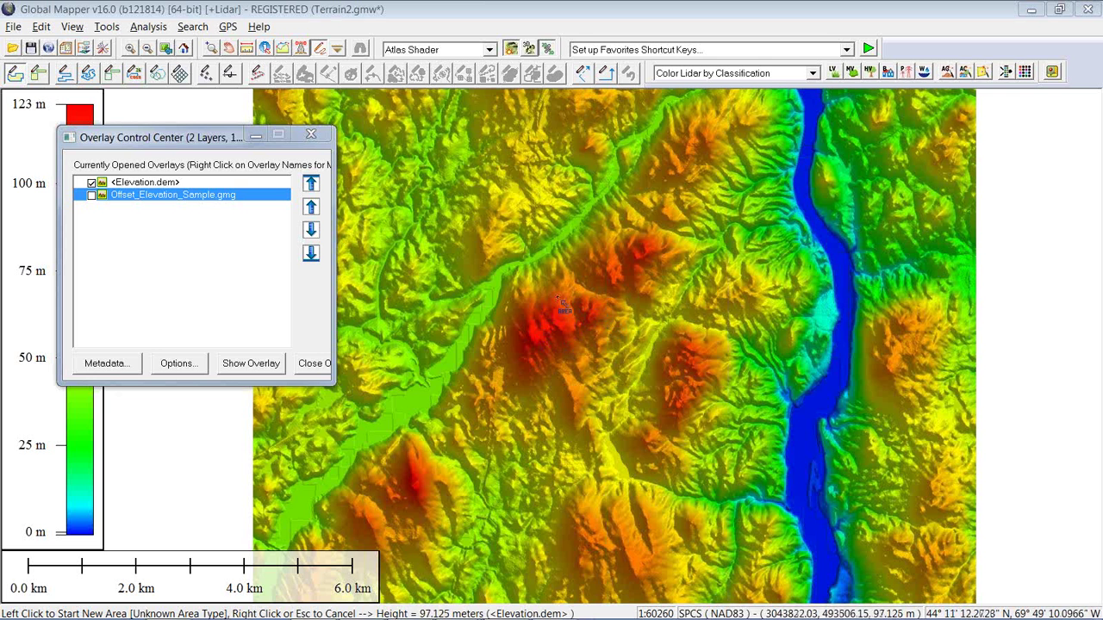
pyautogui.click(581, 284)
pyautogui.click(609, 307)
pyautogui.click(585, 343)
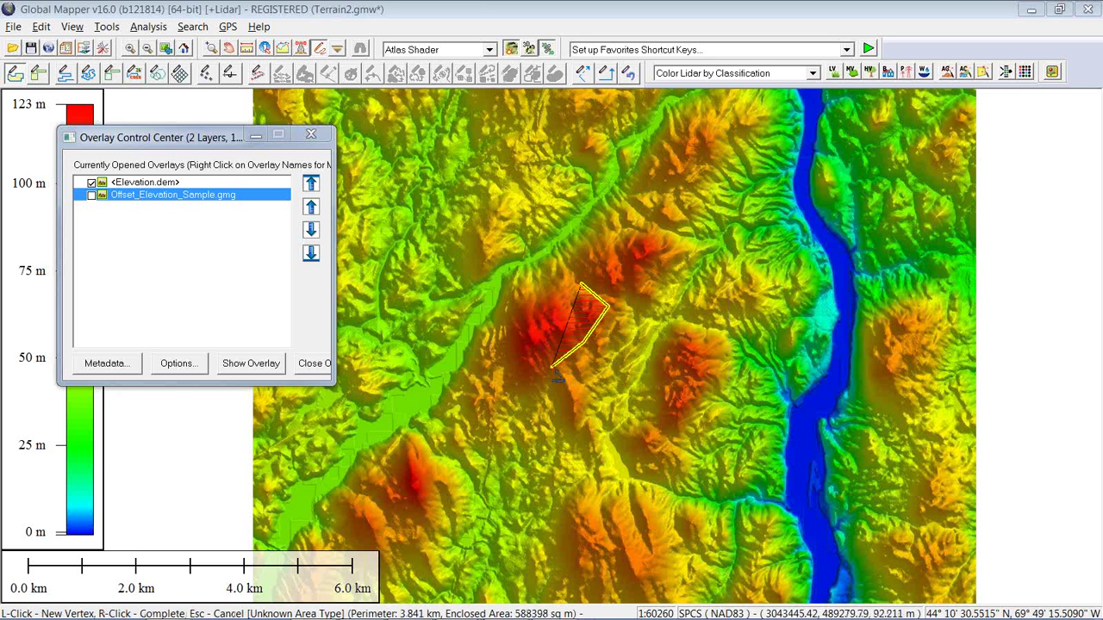
pyautogui.click(549, 369)
pyautogui.click(506, 331)
pyautogui.click(515, 296)
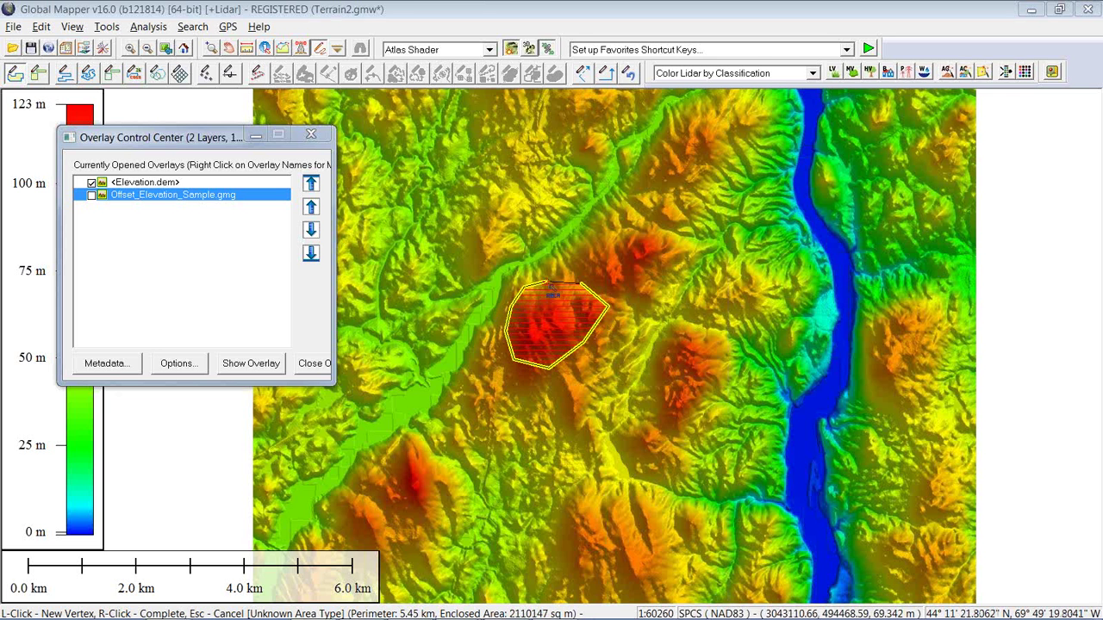
pyautogui.rightClick(544, 280)
pyautogui.press('Return')
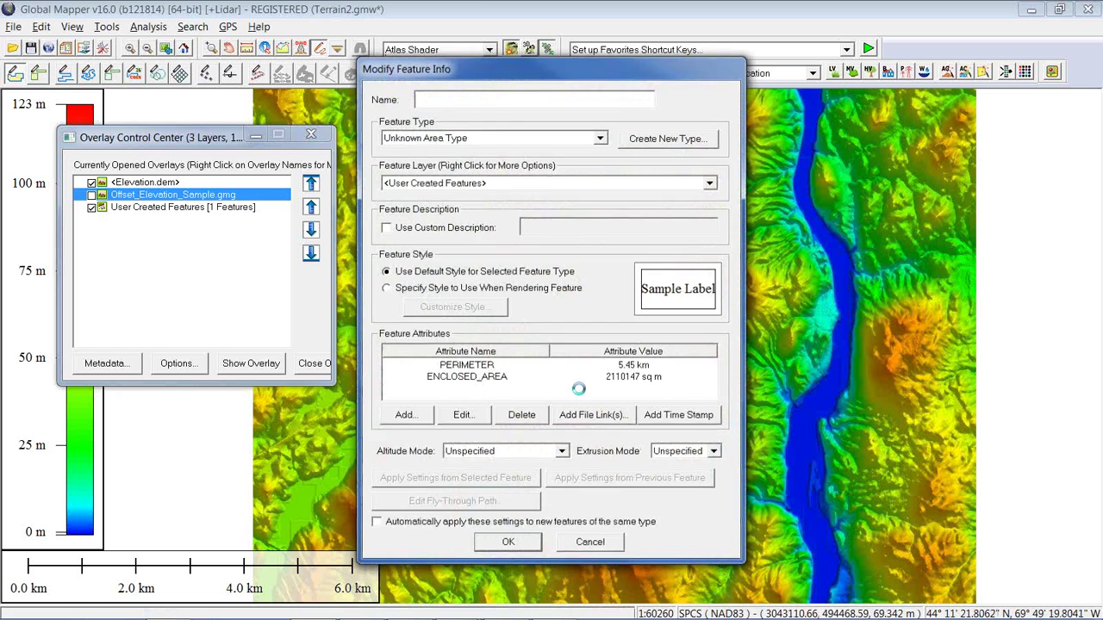
# Draw a second area feature with a perimeter of about 4.99 km around the red hill northeast of the first area
pyautogui.click(593, 246)
pyautogui.moveTo(593, 247)
pyautogui.mouseDown()
pyautogui.moveTo(639, 214)
pyautogui.moveTo(674, 234)
pyautogui.moveTo(676, 283)
pyautogui.moveTo(645, 298)
pyautogui.moveTo(620, 294)
pyautogui.moveTo(605, 272)
pyautogui.mouseUp()
pyautogui.rightClick(604, 273)
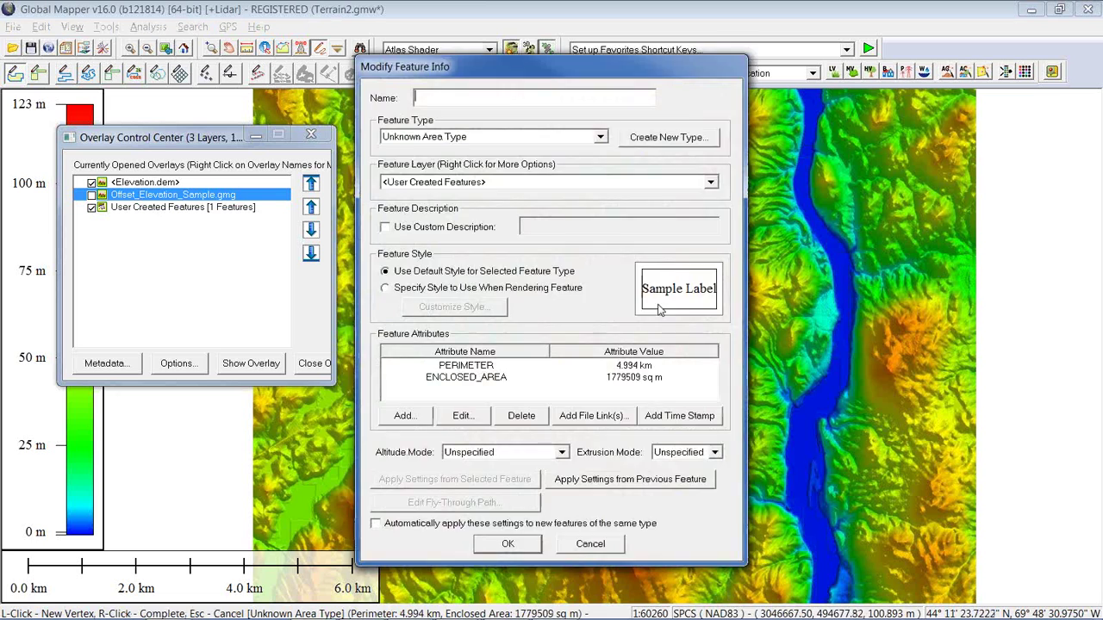
pyautogui.press('Return')
# Draw a third area feature with a perimeter of about 5.33 km around the red hill to the southeast, keeping its default attributes
pyautogui.moveTo(664, 332)
pyautogui.mouseDown()
pyautogui.moveTo(713, 345)
pyautogui.moveTo(692, 429)
pyautogui.mouseUp()
pyautogui.click(680, 420)
pyautogui.click(648, 411)
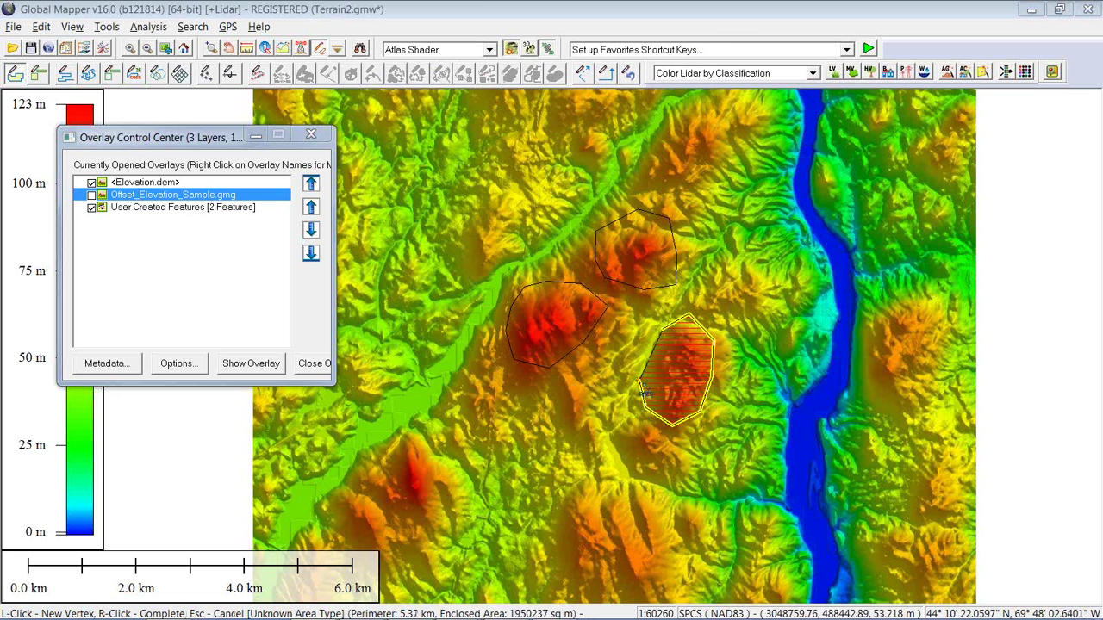
pyautogui.click(639, 381)
pyautogui.rightClick(644, 362)
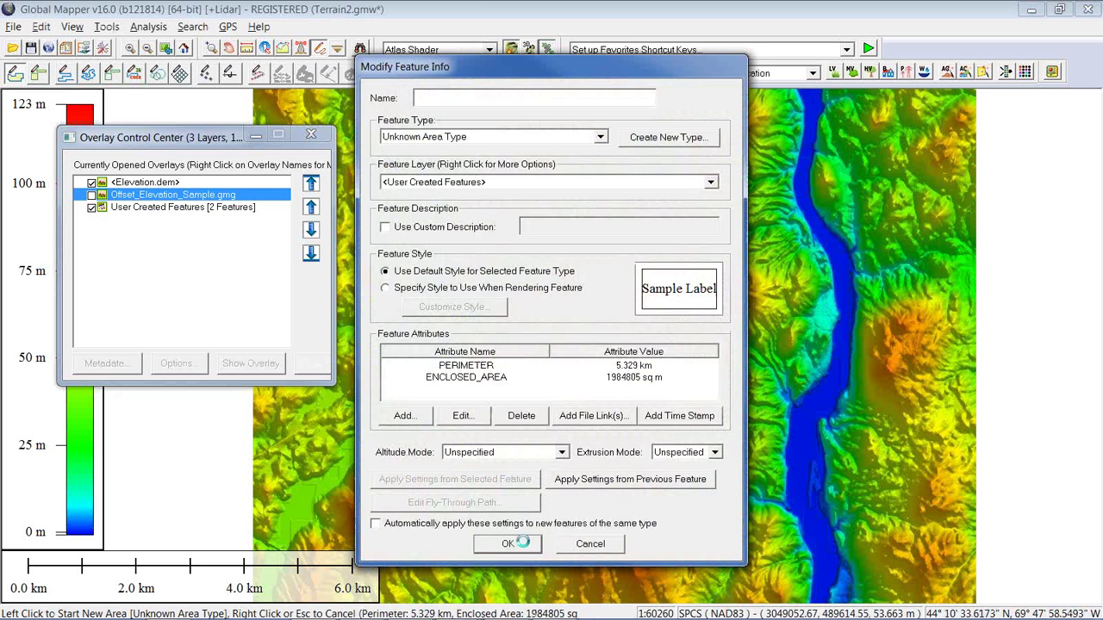
pyautogui.click(508, 539)
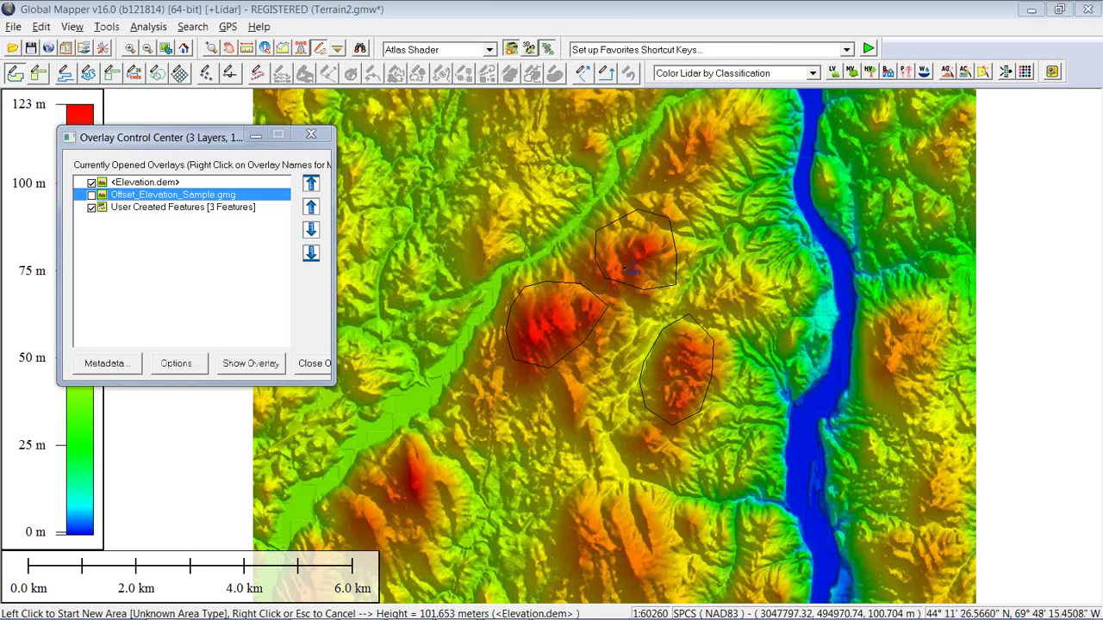
# Calculate elevation statistics for the three selected areas, creating point features at their minimum and maximum elevations
pyautogui.rightClick(543, 250)
pyautogui.moveTo(605, 293); pyautogui.dragTo(672, 349)
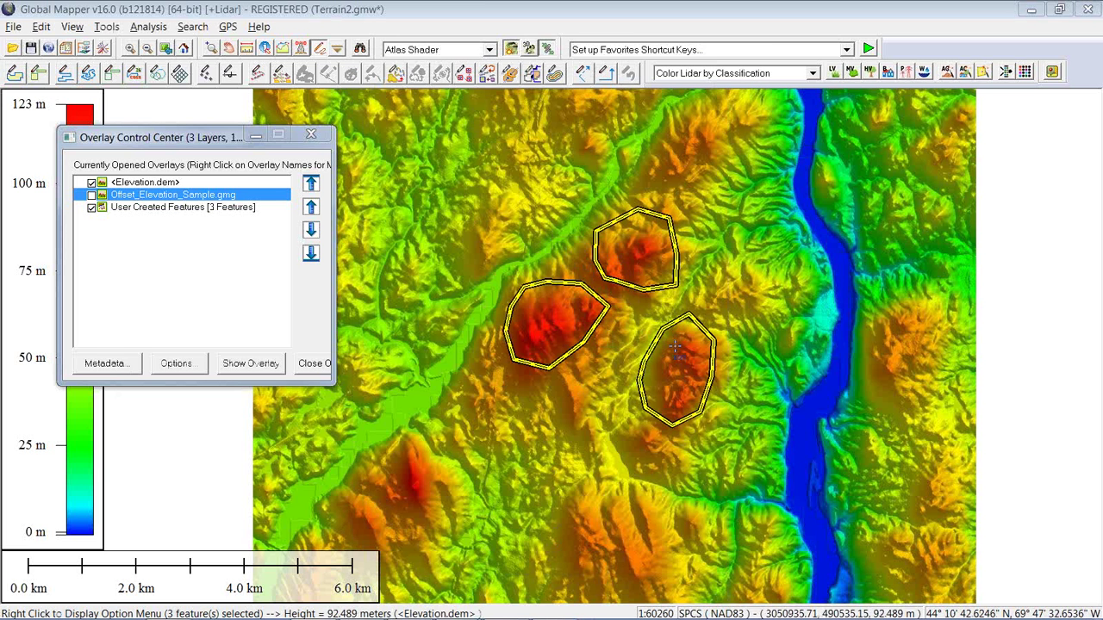
pyautogui.rightClick(729, 151)
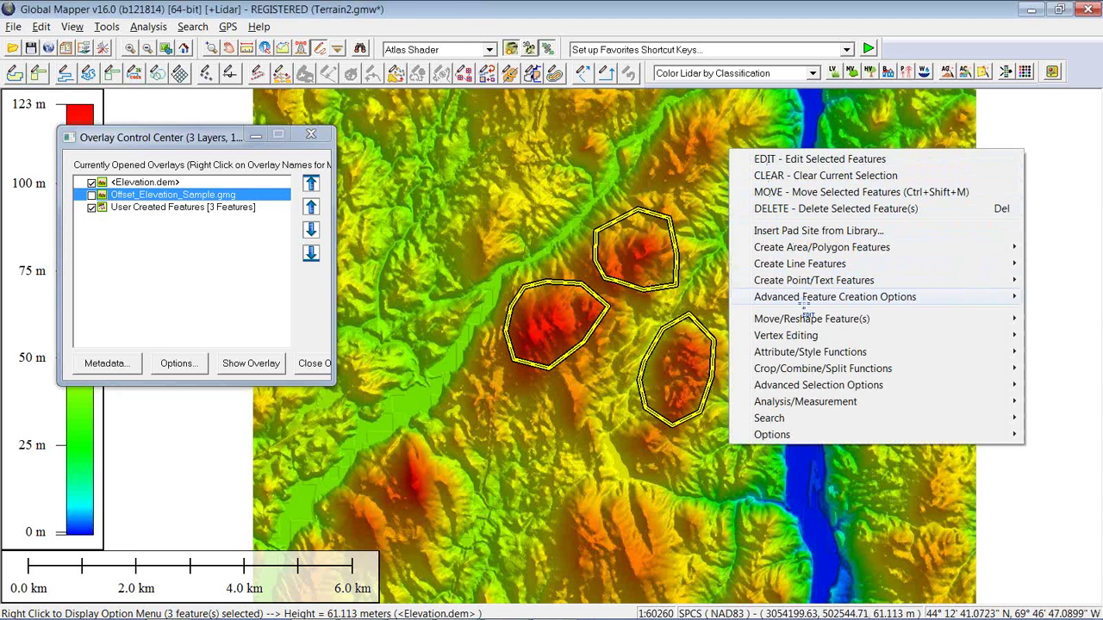
pyautogui.moveTo(808, 352)
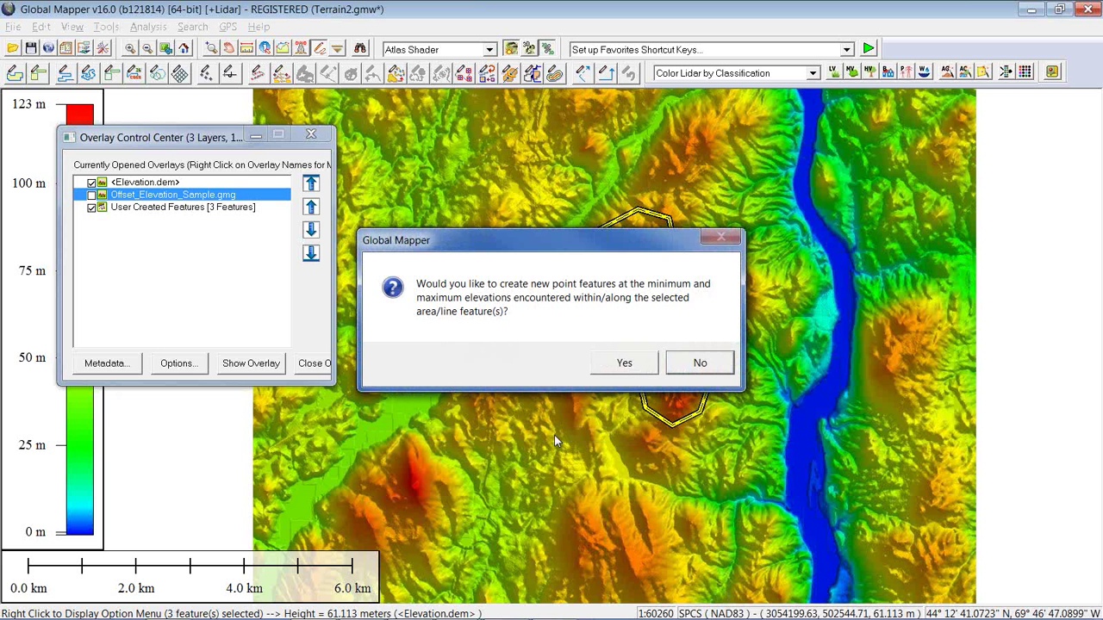
pyautogui.click(610, 366)
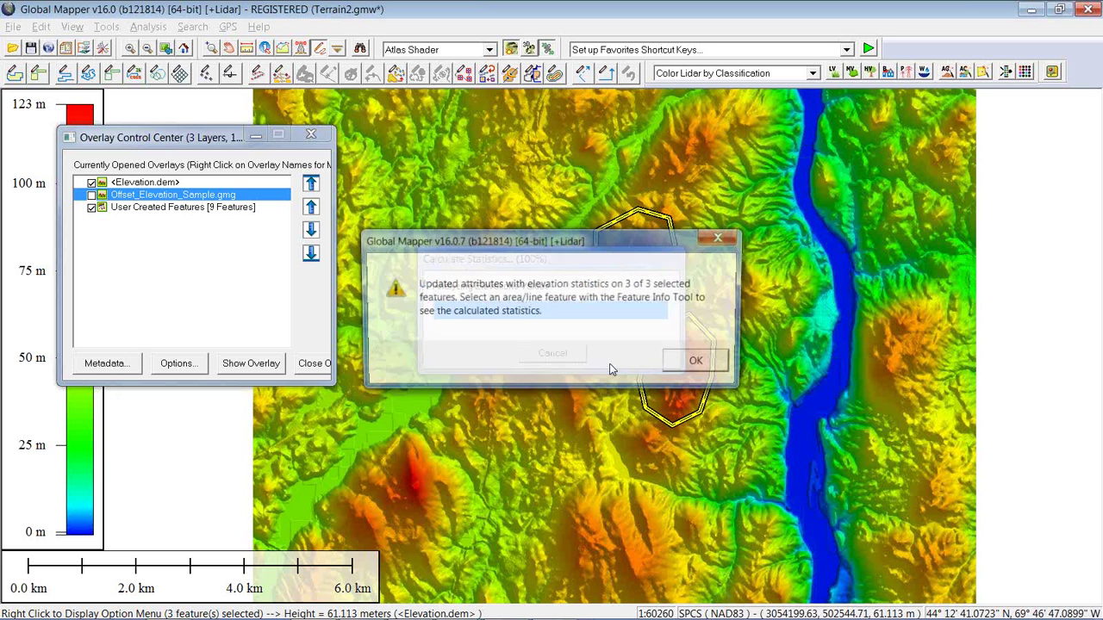
pyautogui.click(697, 365)
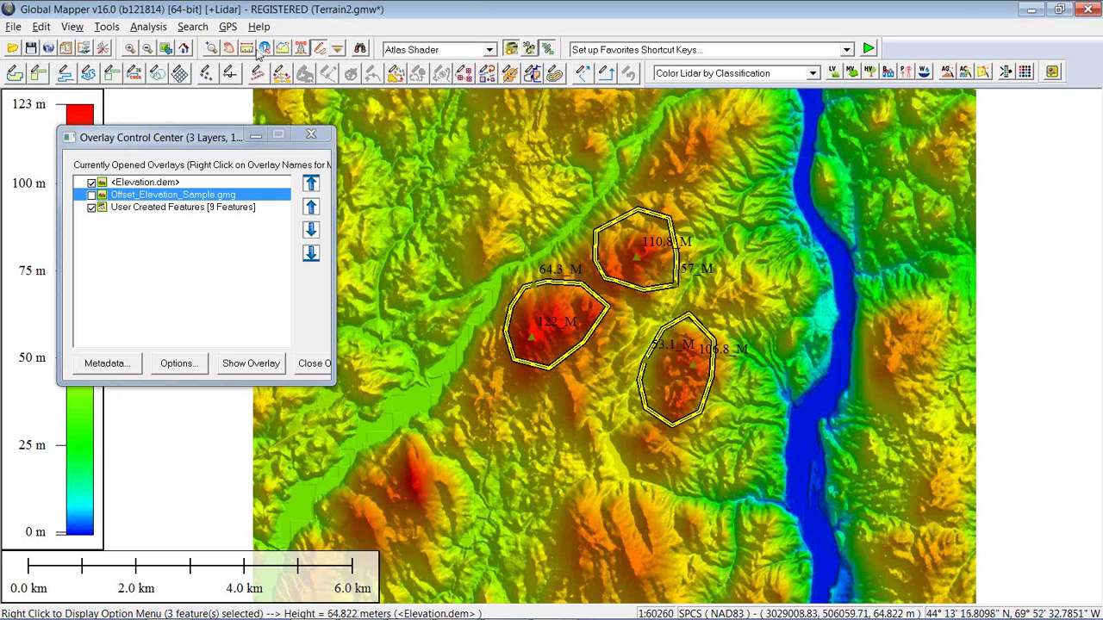
# Delete the three area features and their minimum-elevation points, keeping only the maximum-elevation point on each hill
pyautogui.click(552, 228)
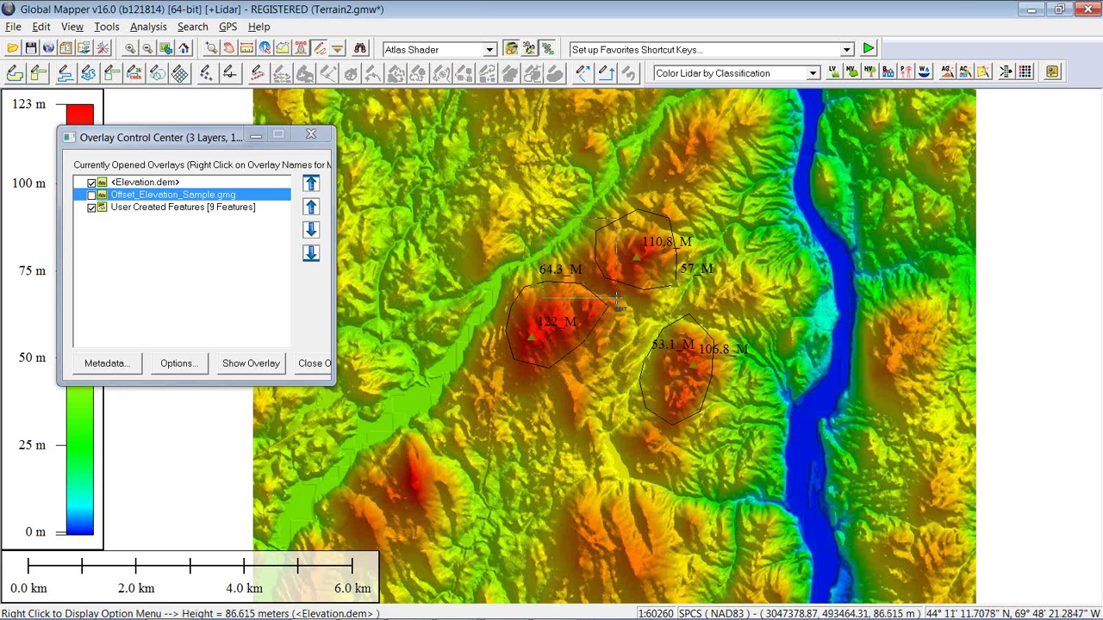
pyautogui.click(610, 300)
pyautogui.press('Delete')
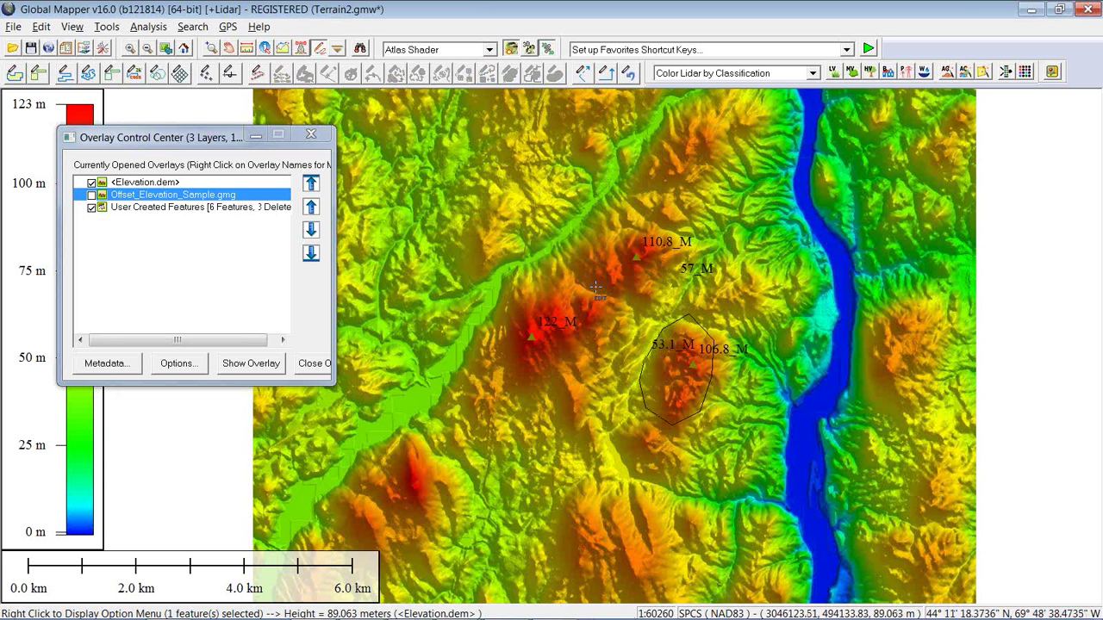
pyautogui.press('Delete')
pyautogui.click(689, 286)
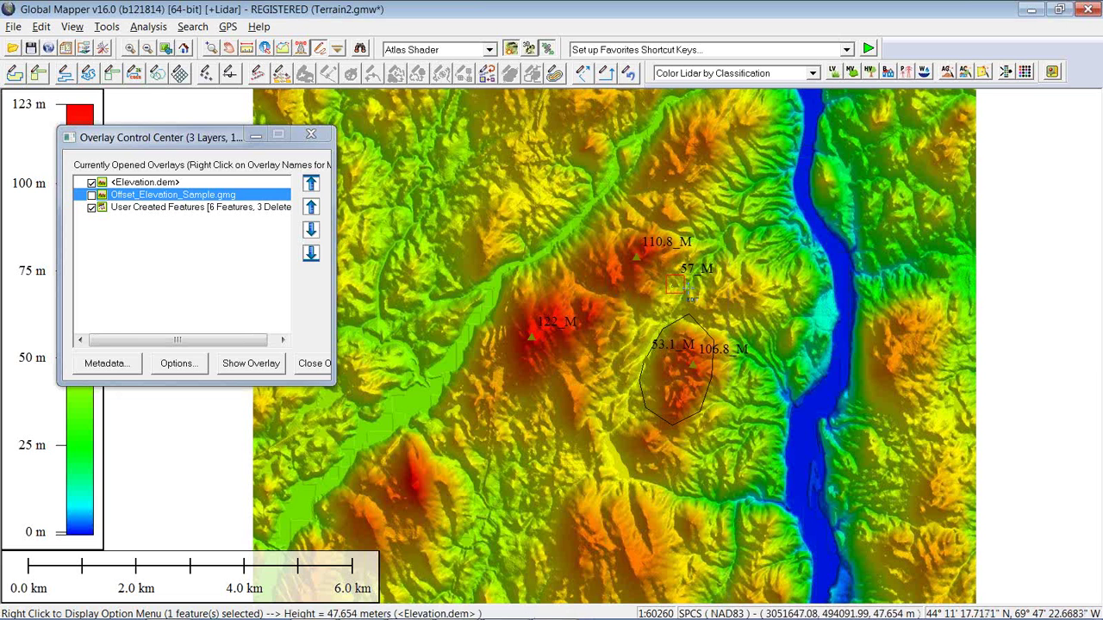
pyautogui.press('Delete')
pyautogui.click(678, 324)
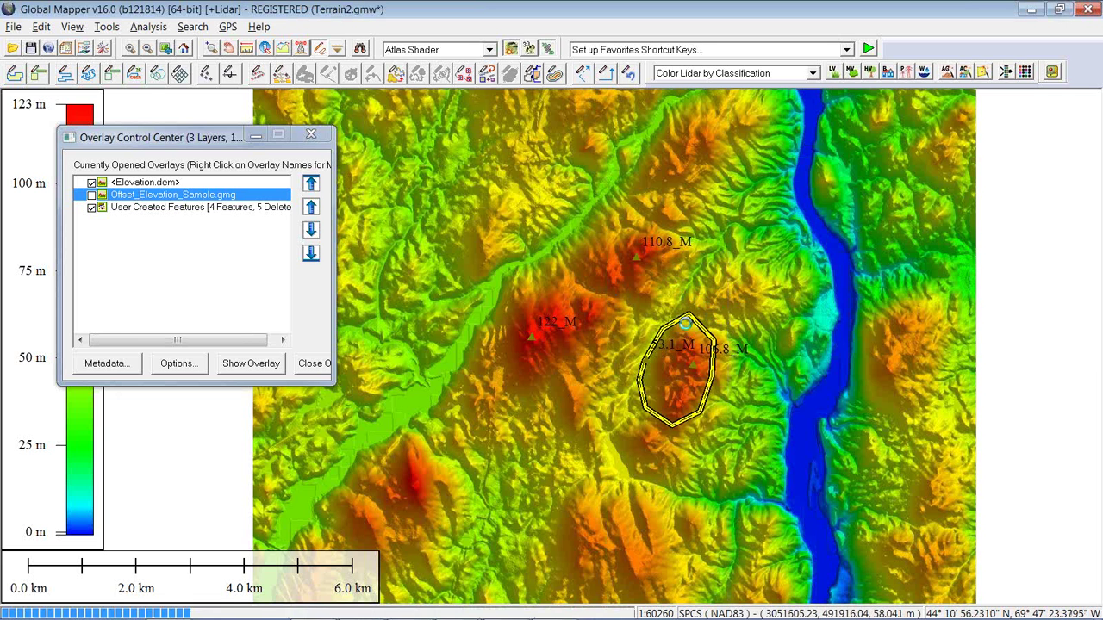
pyautogui.press('Delete')
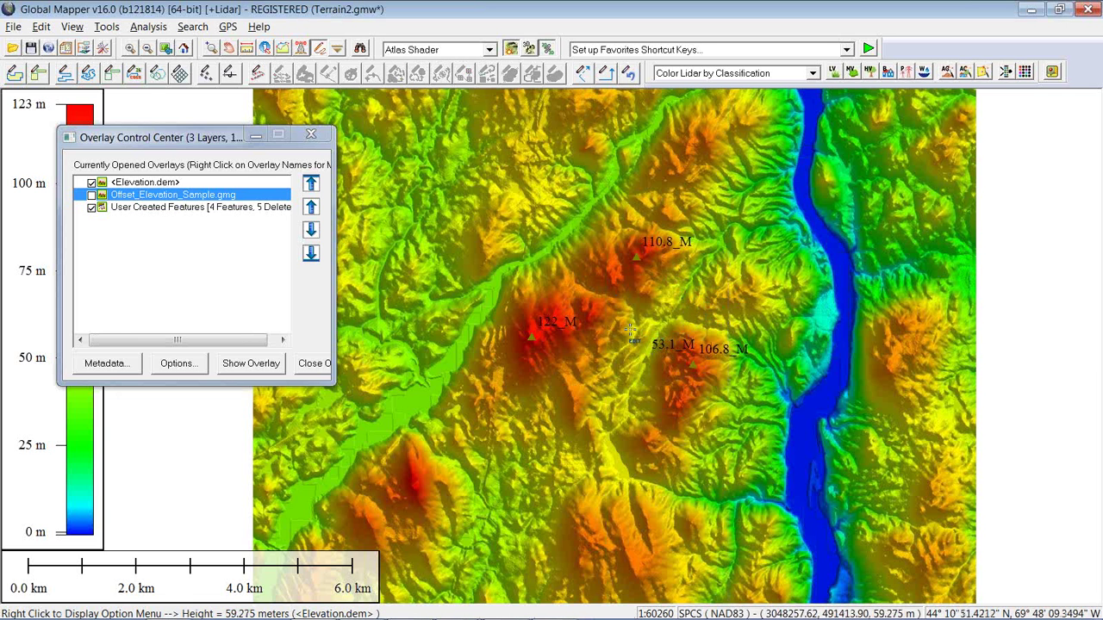
pyautogui.click(663, 382)
pyautogui.press('Delete')
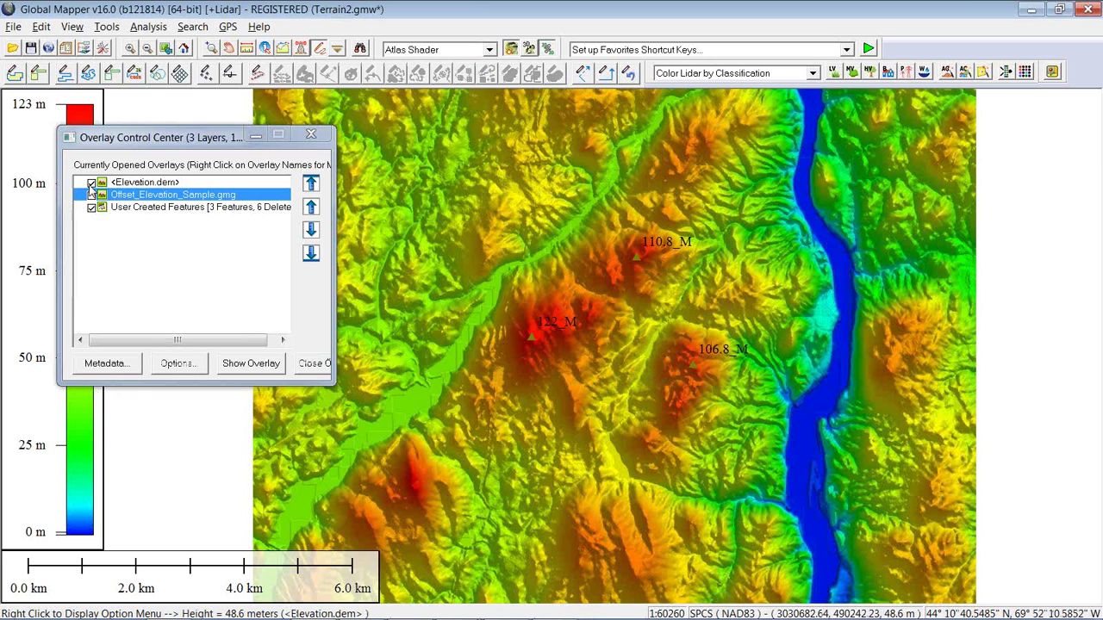
# Hide the Elevation.dem layer to view the maximum-elevation points on their own, then show the layer again
pyautogui.click(91, 184)
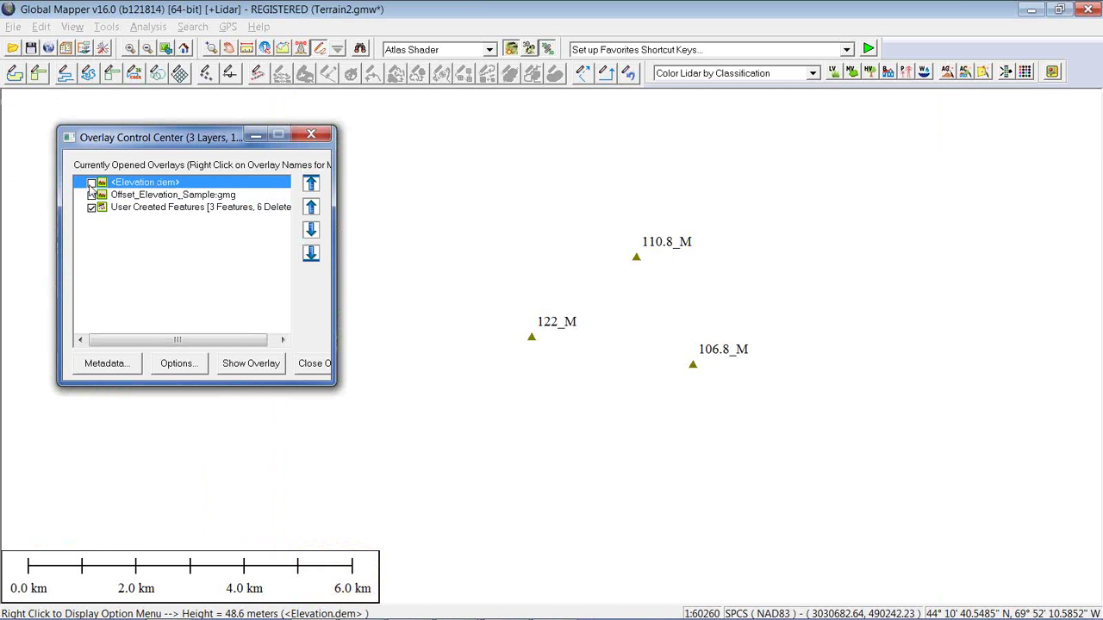
pyautogui.click(91, 183)
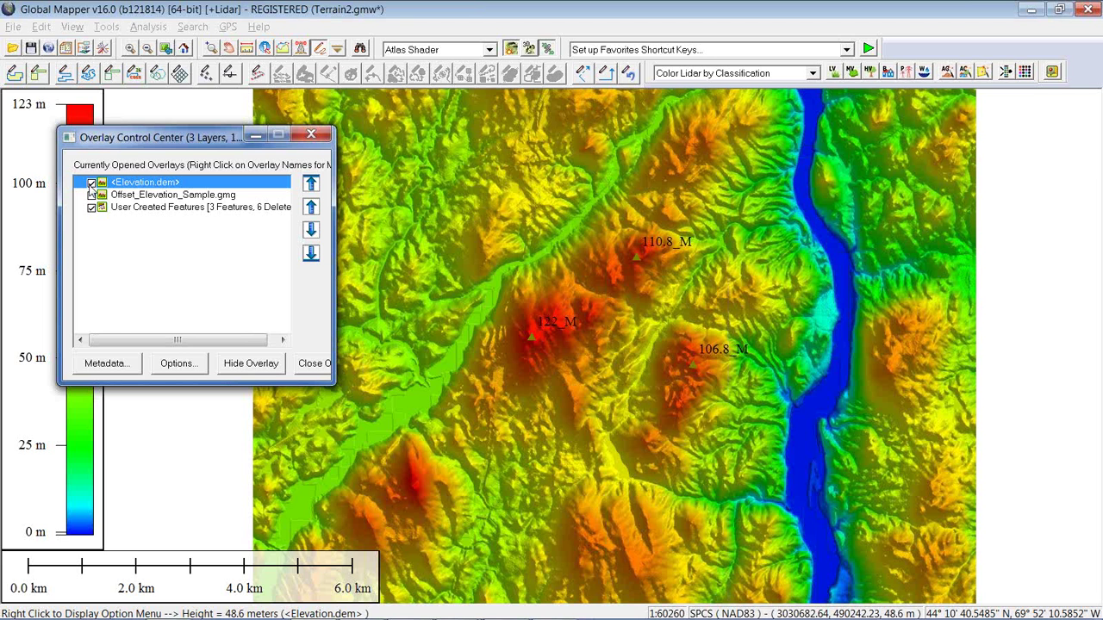
pyautogui.click(92, 194)
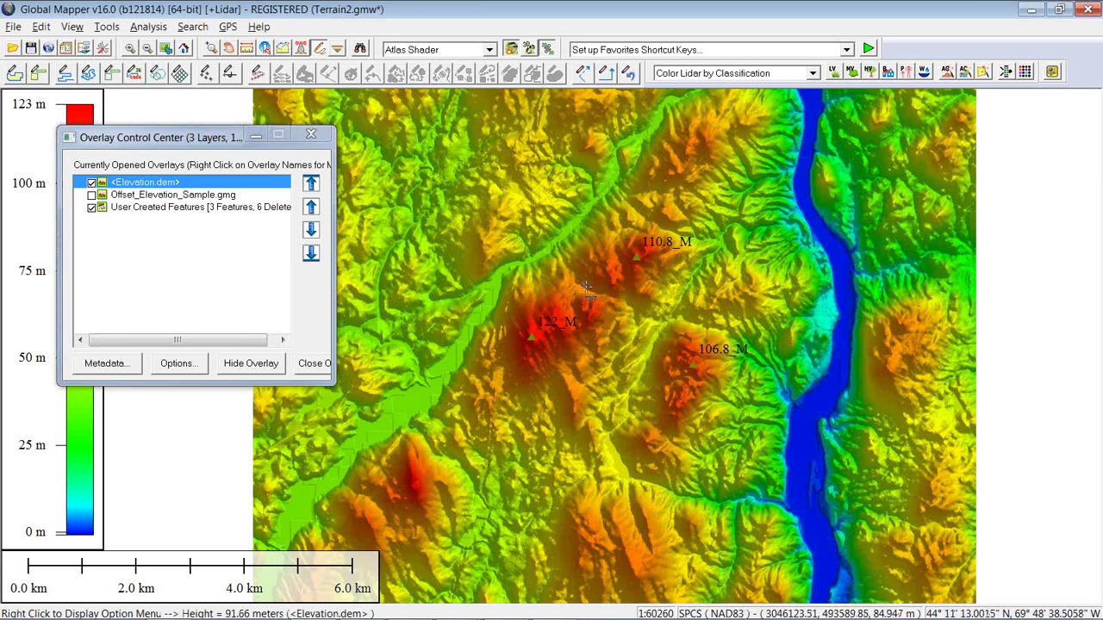
# Run a view shed analysis from each of the three hilltop points with a 3 km view radius and a 360-degree swept angle
pyautogui.moveTo(487, 184); pyautogui.dragTo(743, 410)
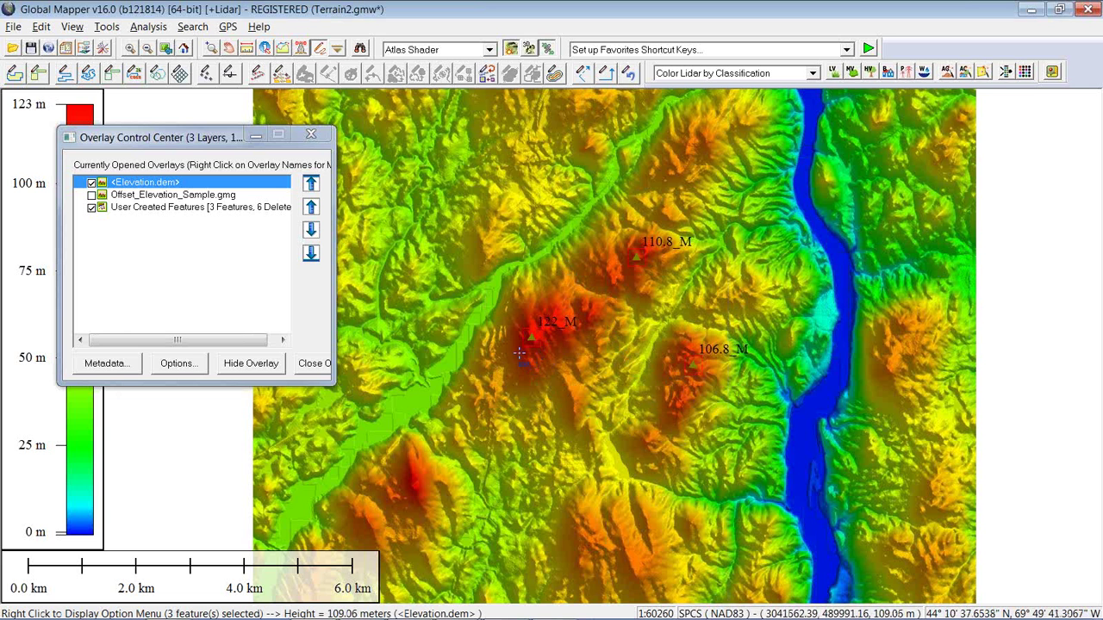
pyautogui.click(300, 52)
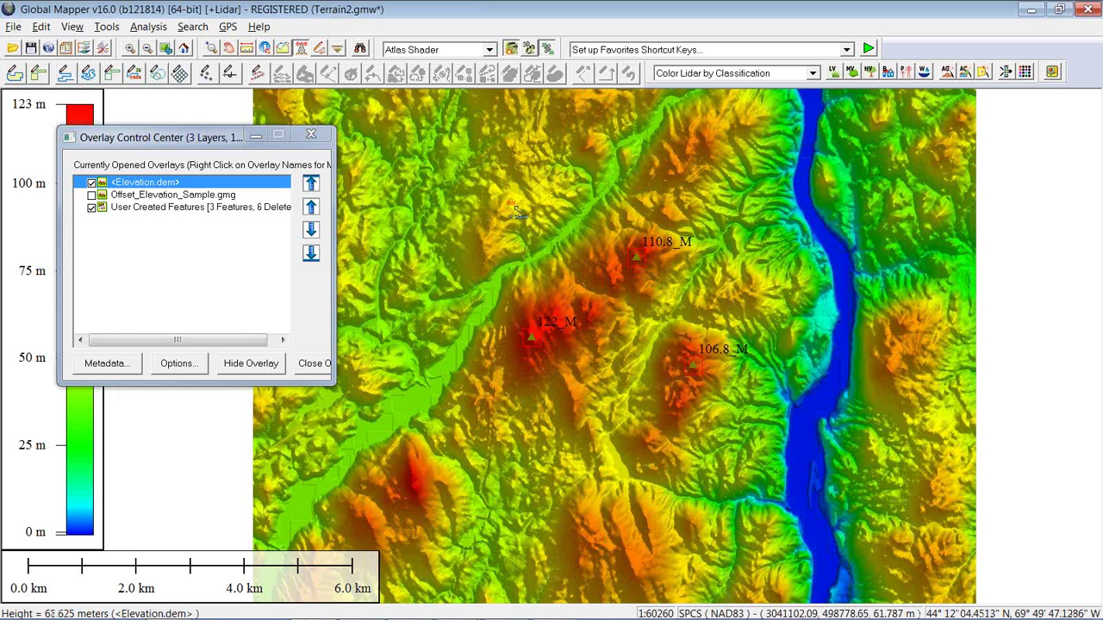
pyautogui.click(448, 162)
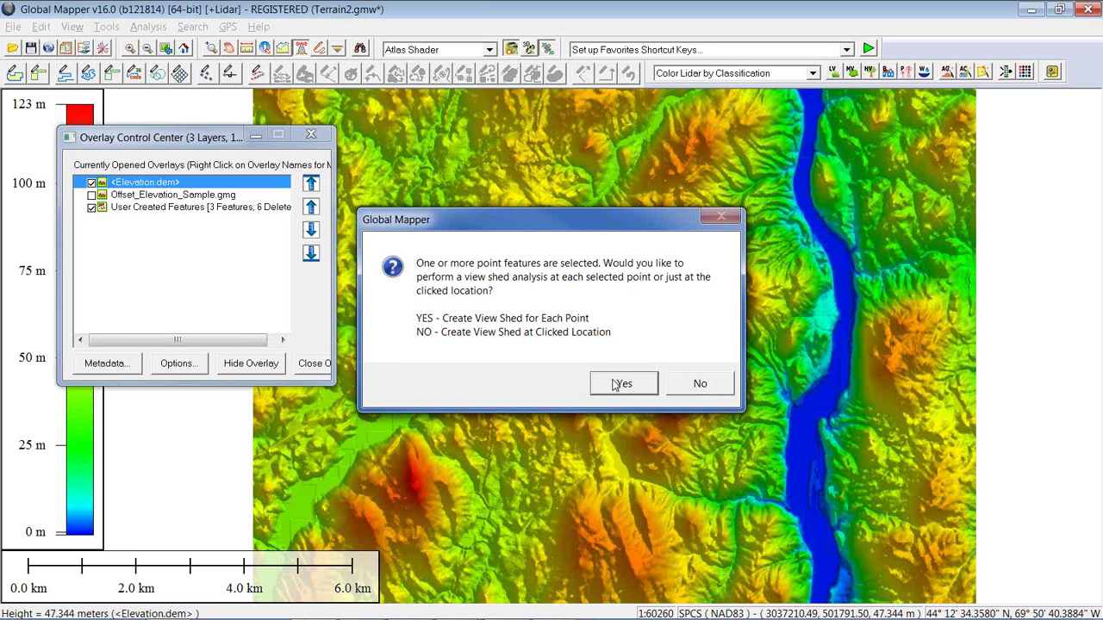
pyautogui.click(617, 385)
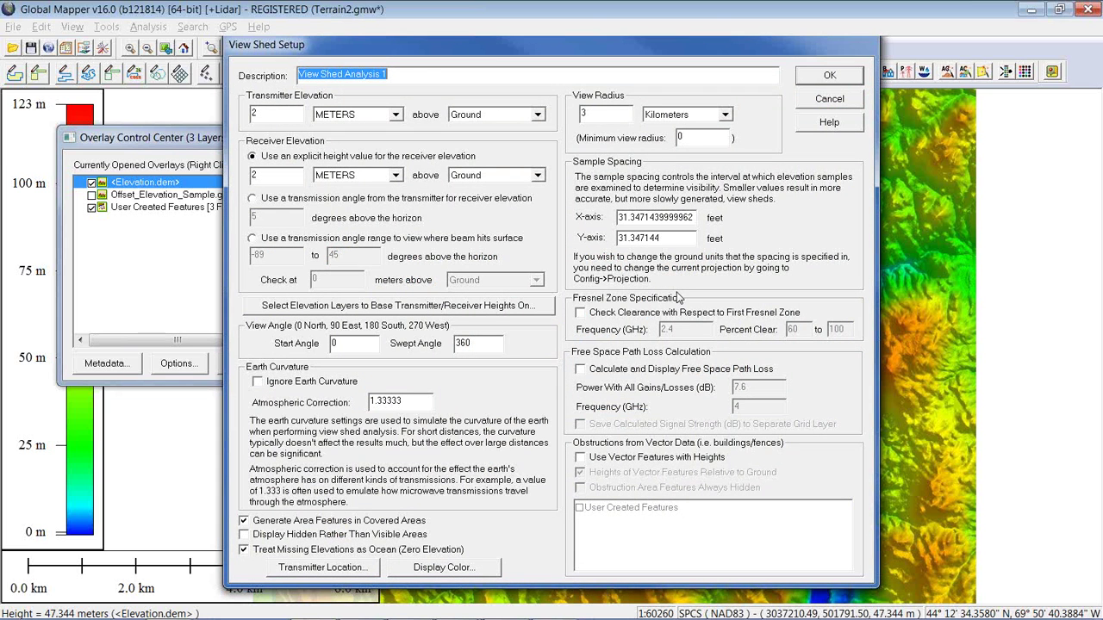
pyautogui.click(612, 114)
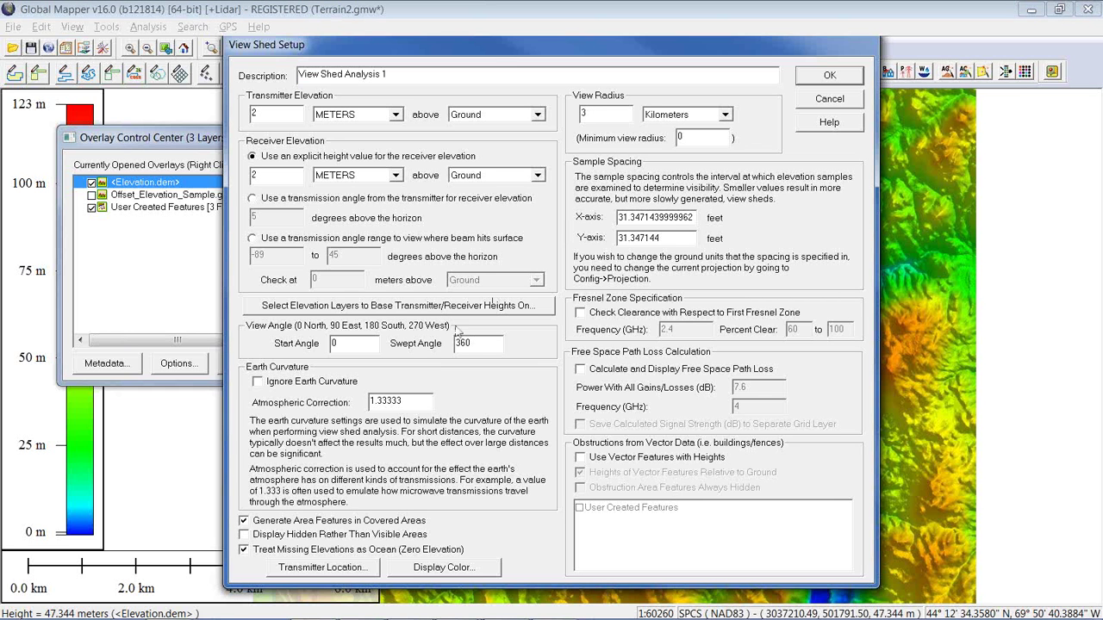
pyautogui.click(475, 344)
pyautogui.moveTo(476, 345); pyautogui.dragTo(456, 346)
pyautogui.click(495, 343)
pyautogui.click(830, 78)
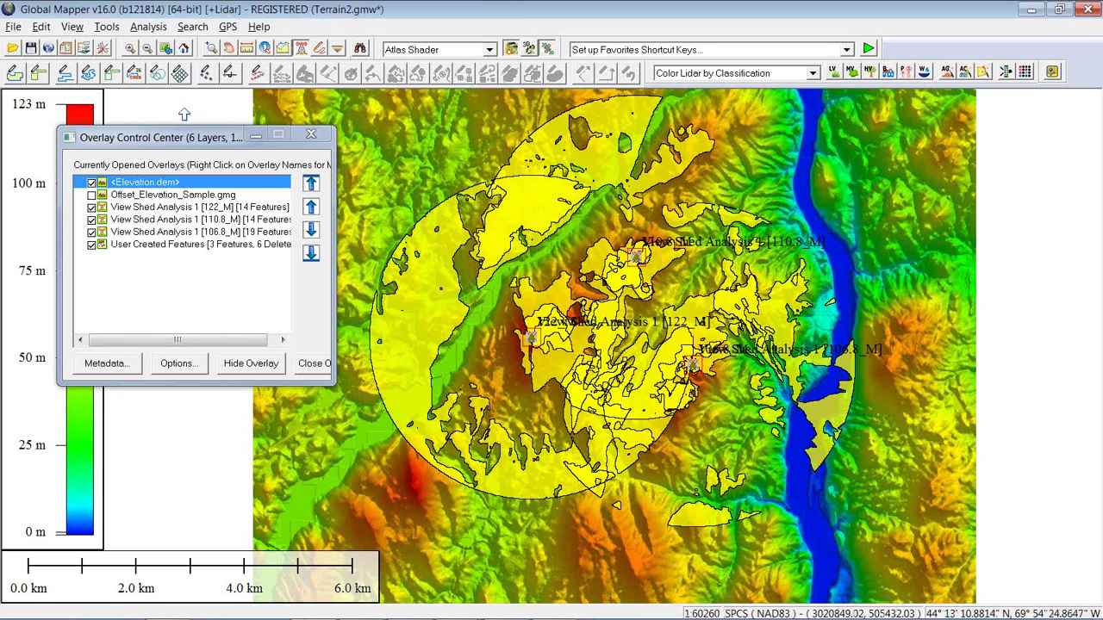
# Count the overlapping layers of the three view sheds, leaving Elevation.dem and the offset sample out of the count
pyautogui.moveTo(190, 138); pyautogui.dragTo(209, 122)
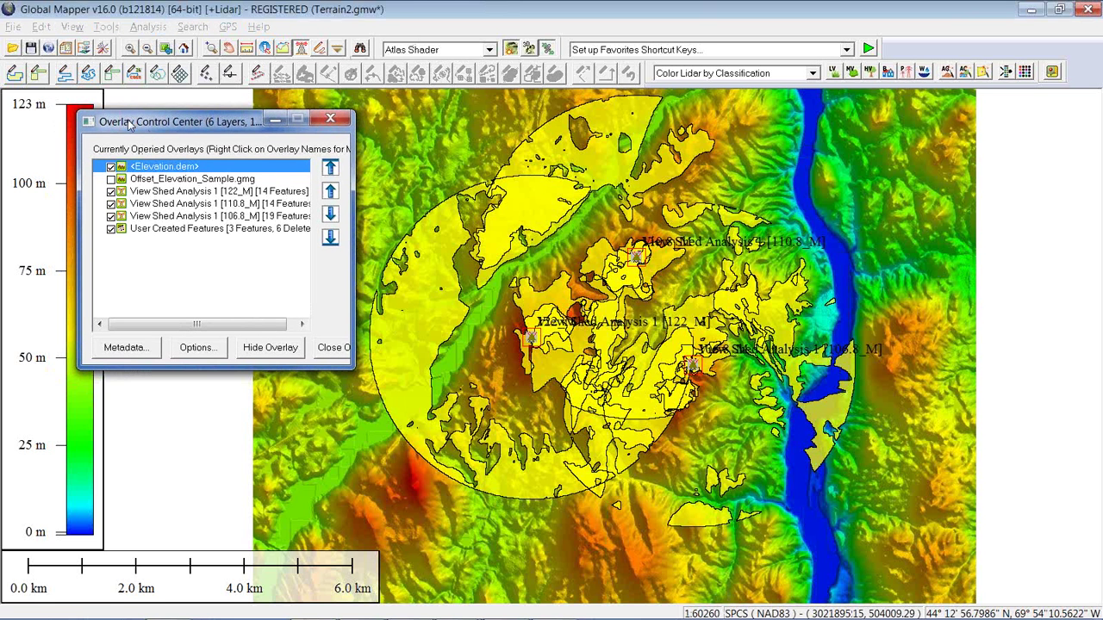
pyautogui.click(147, 27)
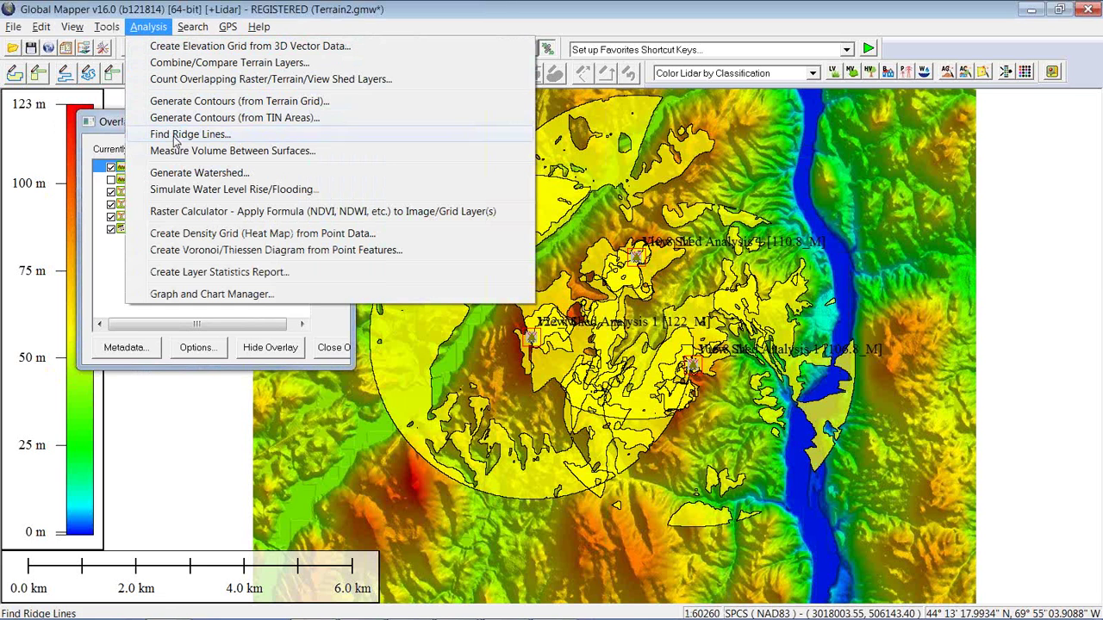
pyautogui.click(175, 80)
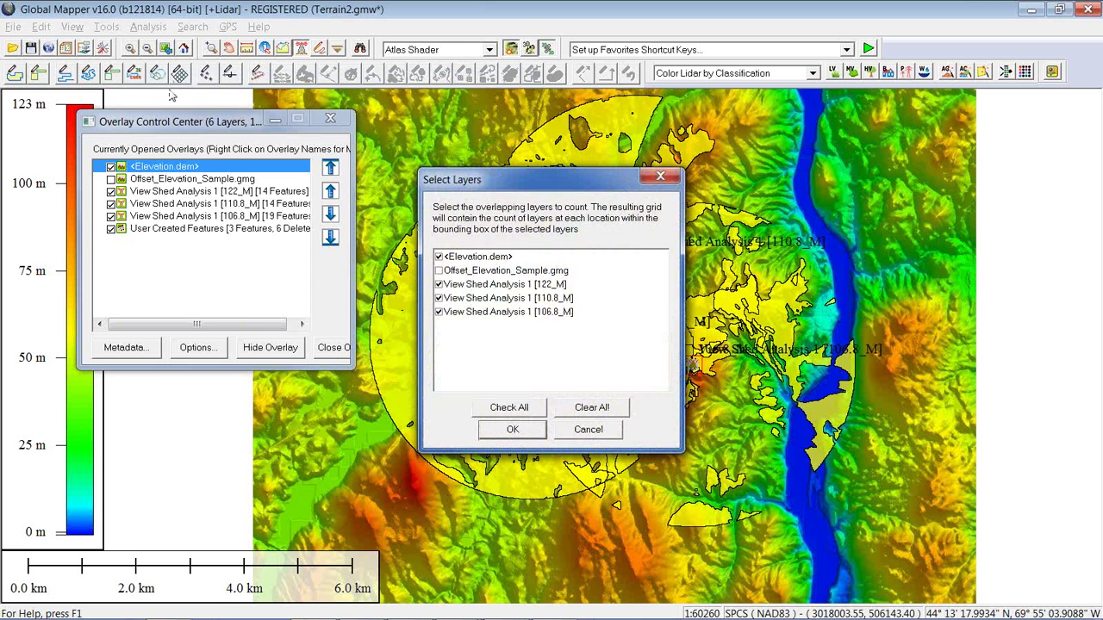
pyautogui.click(438, 258)
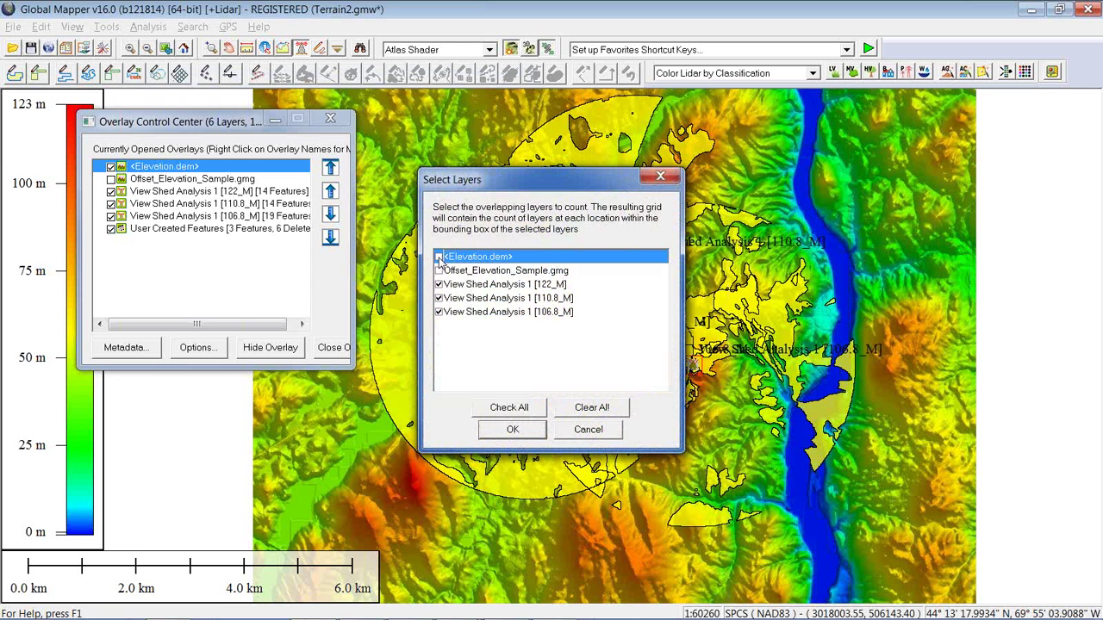
pyautogui.click(512, 430)
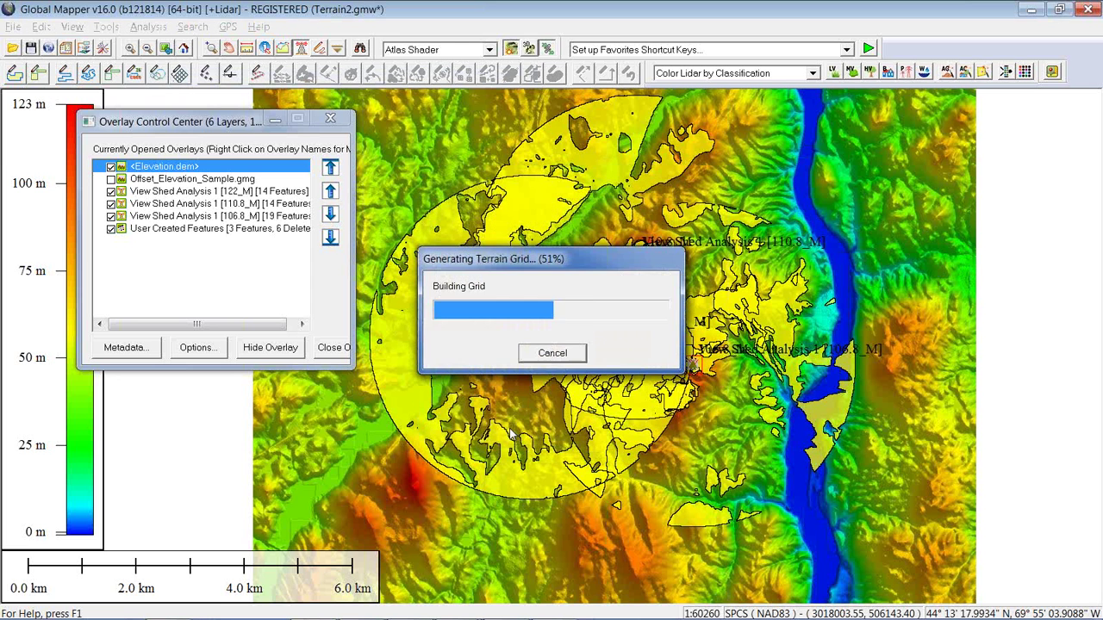
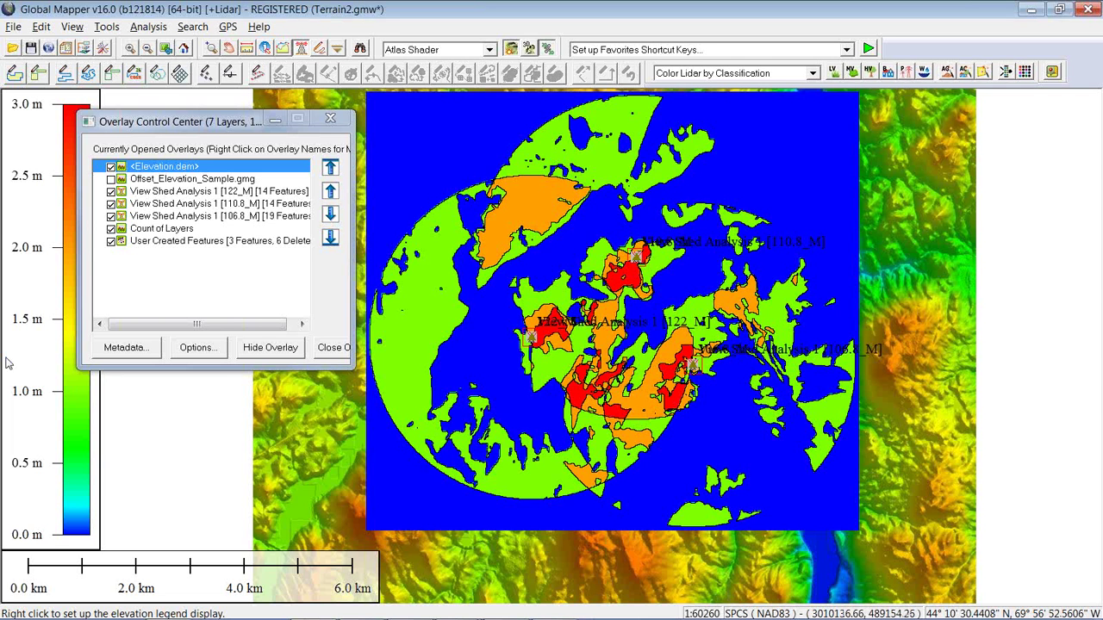
# Examine the elevation grid creation options for gridding only the User Created Features layer, leaving without creating a grid
pyautogui.click(175, 242)
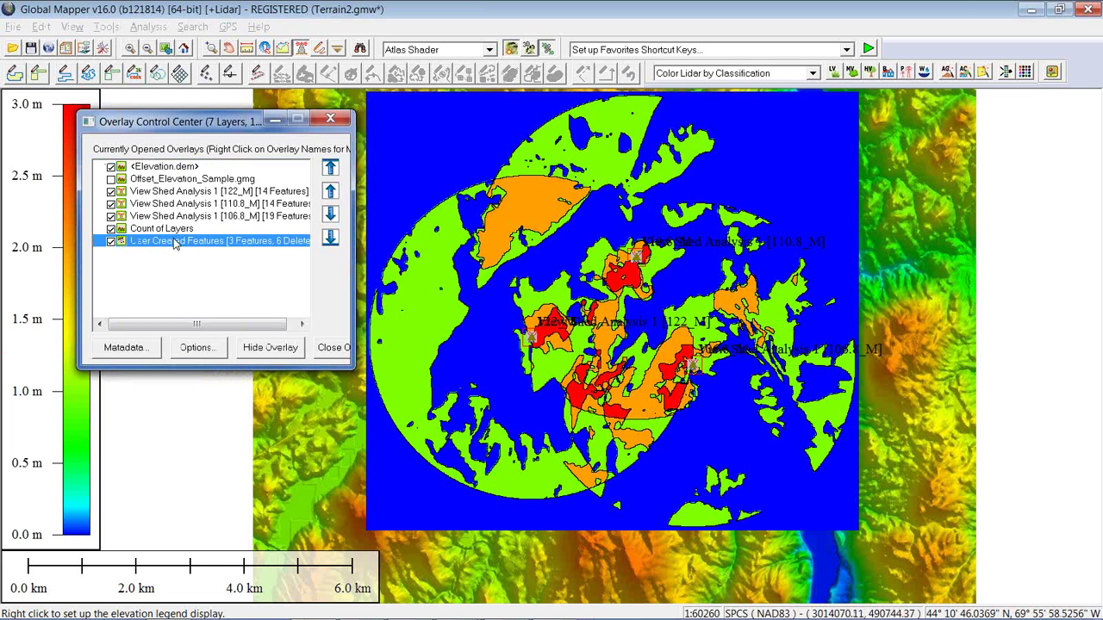
pyautogui.click(146, 28)
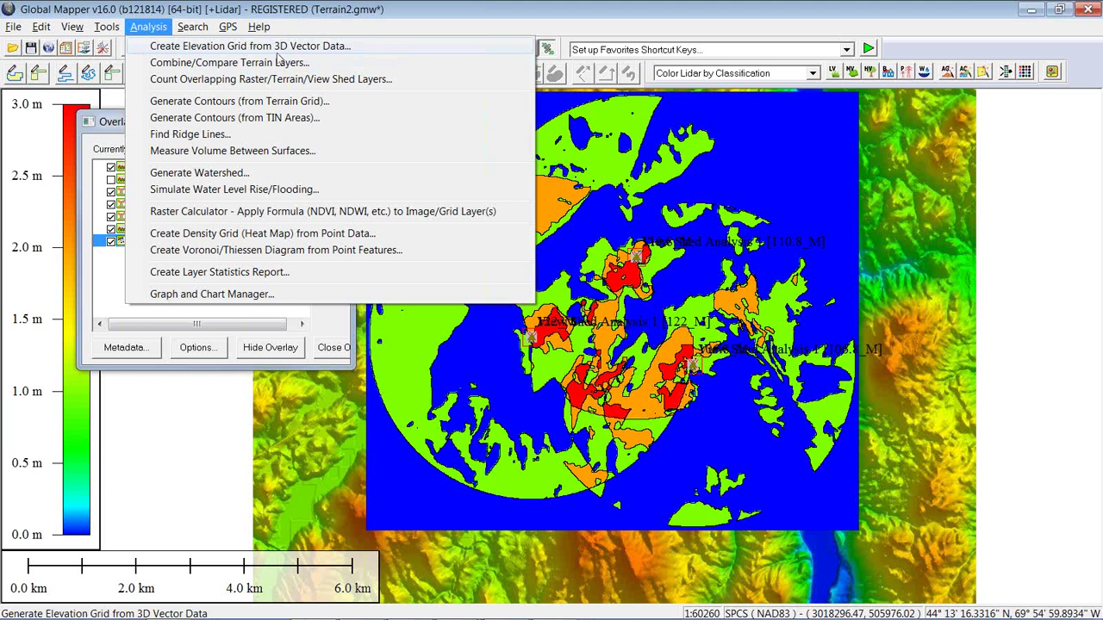
pyautogui.click(302, 49)
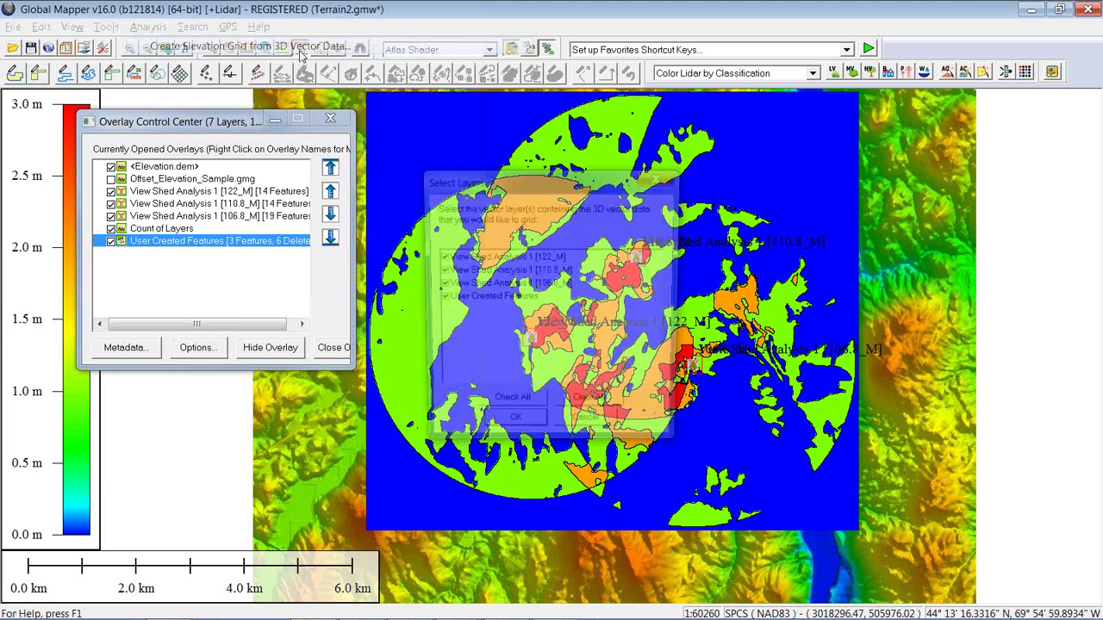
pyautogui.click(438, 284)
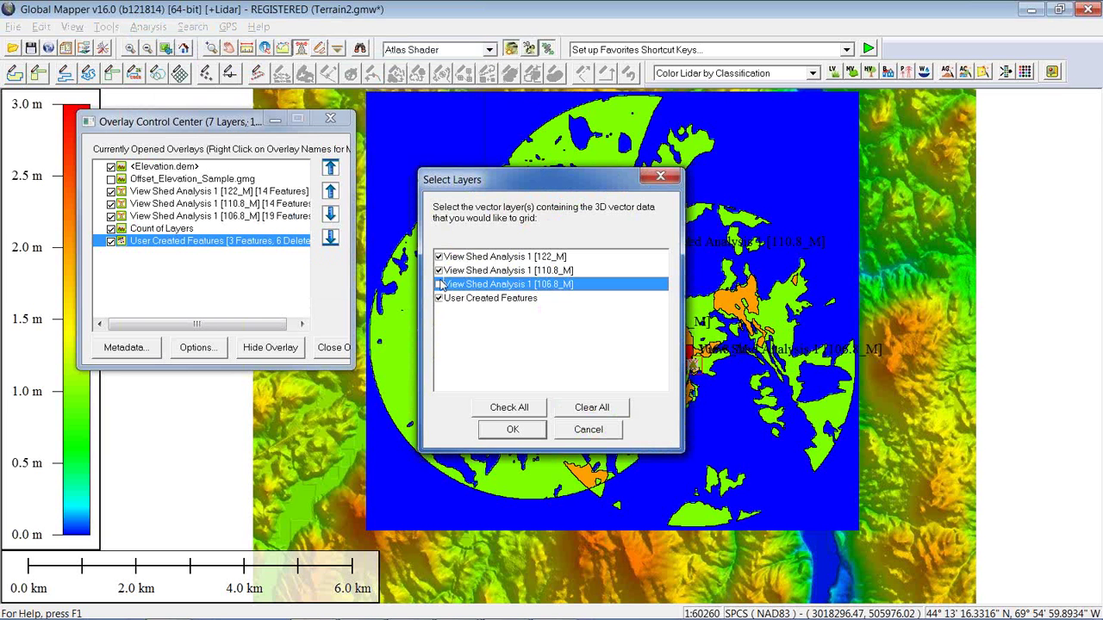
pyautogui.click(439, 270)
pyautogui.click(439, 257)
pyautogui.click(511, 431)
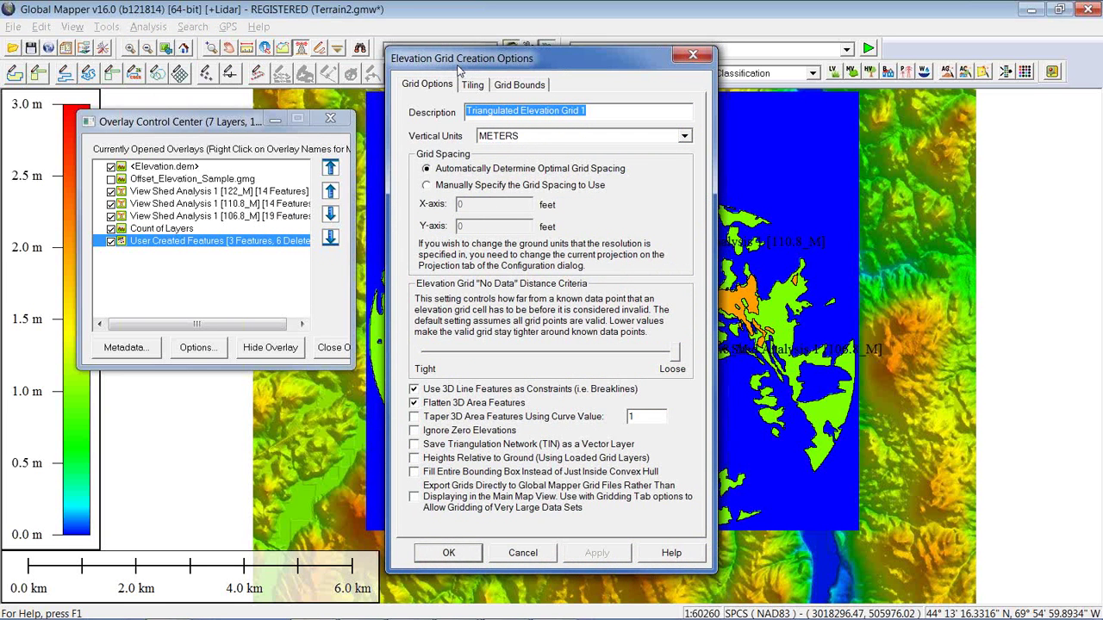
pyautogui.click(598, 109)
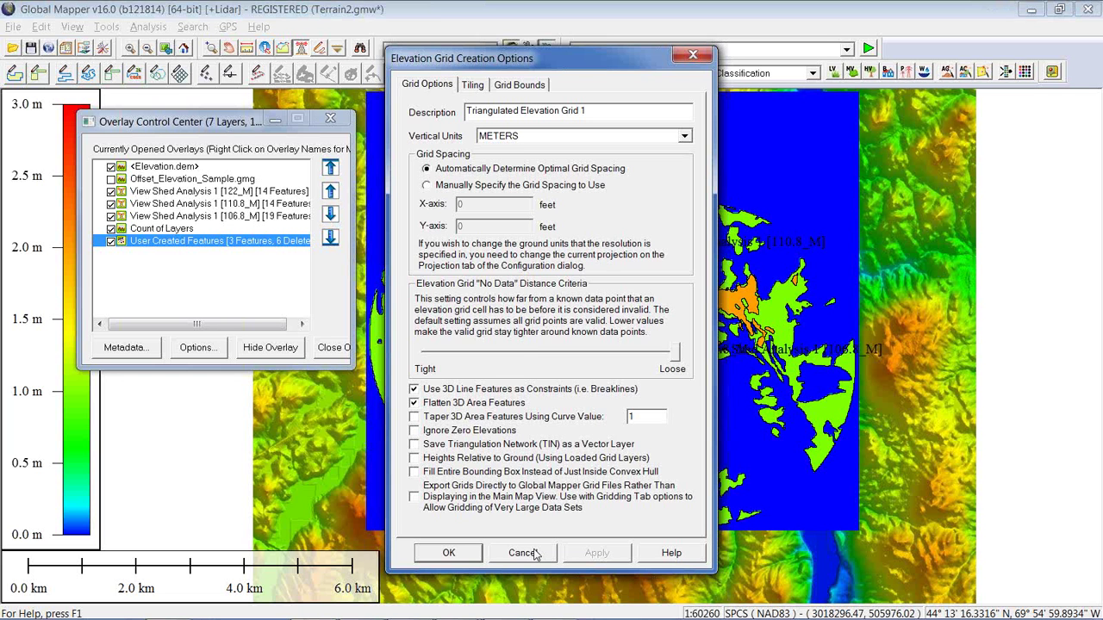
pyautogui.click(523, 553)
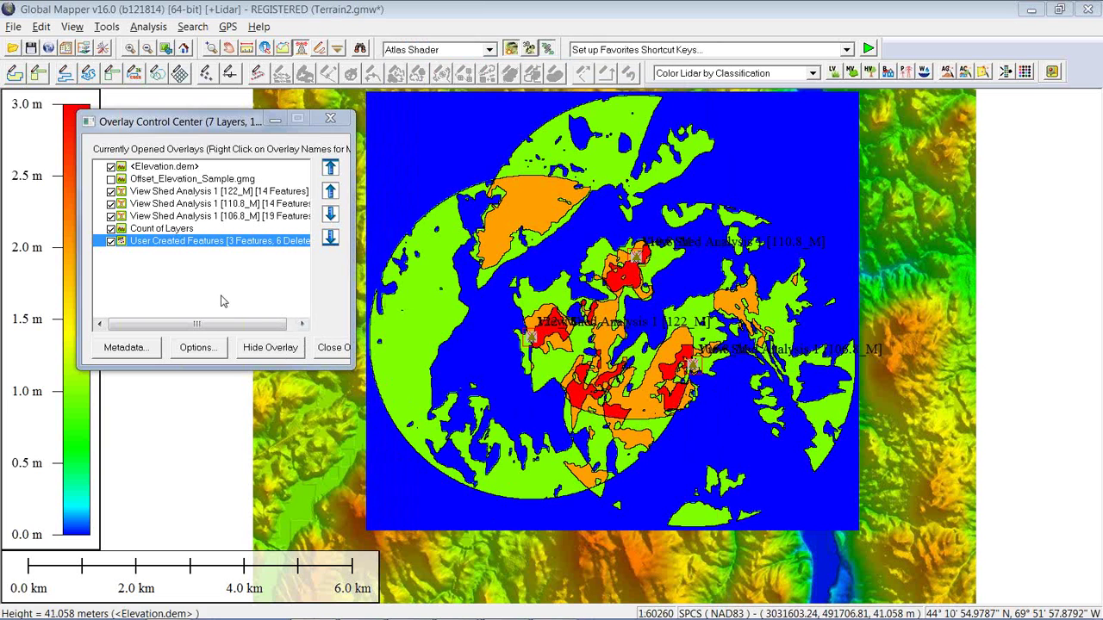
pyautogui.click(13, 27)
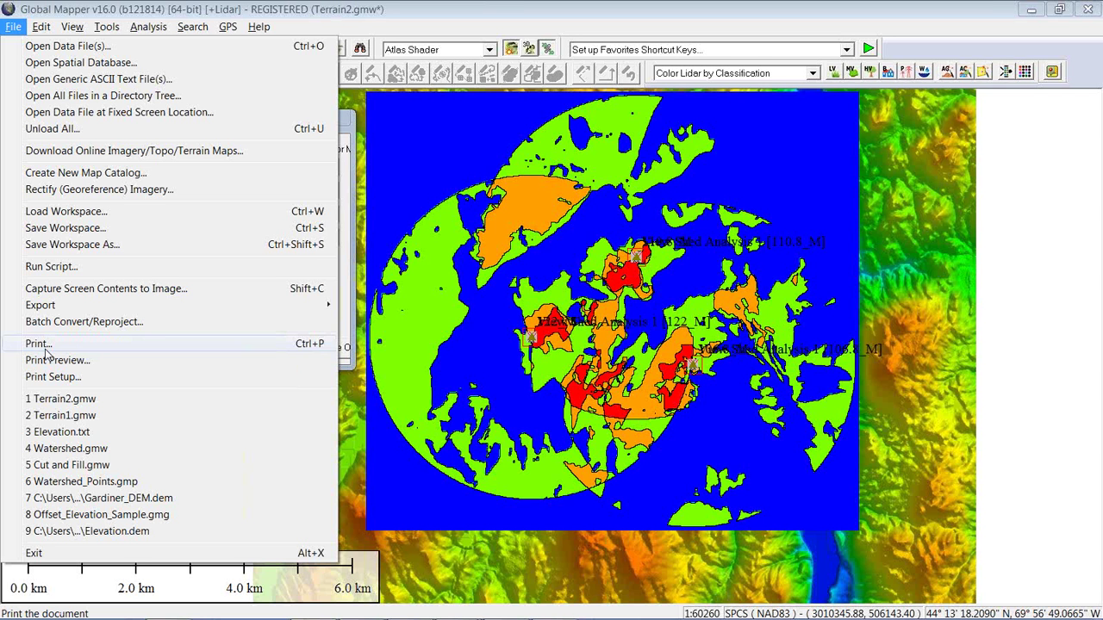
pyautogui.moveTo(66, 313)
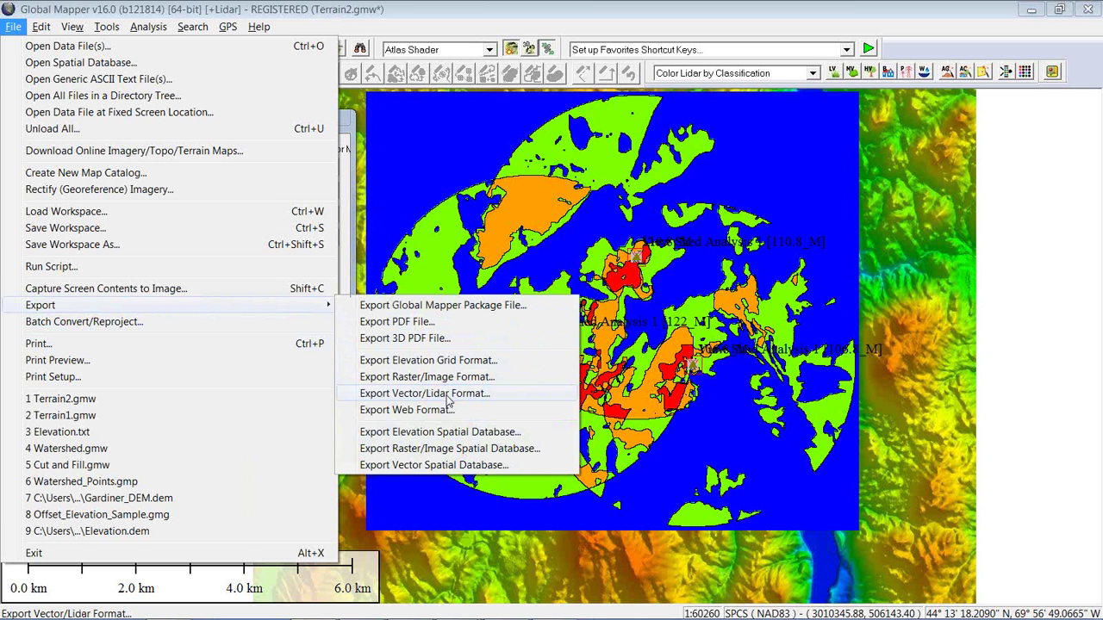
pyautogui.press('Escape')
pyautogui.press('Escape')
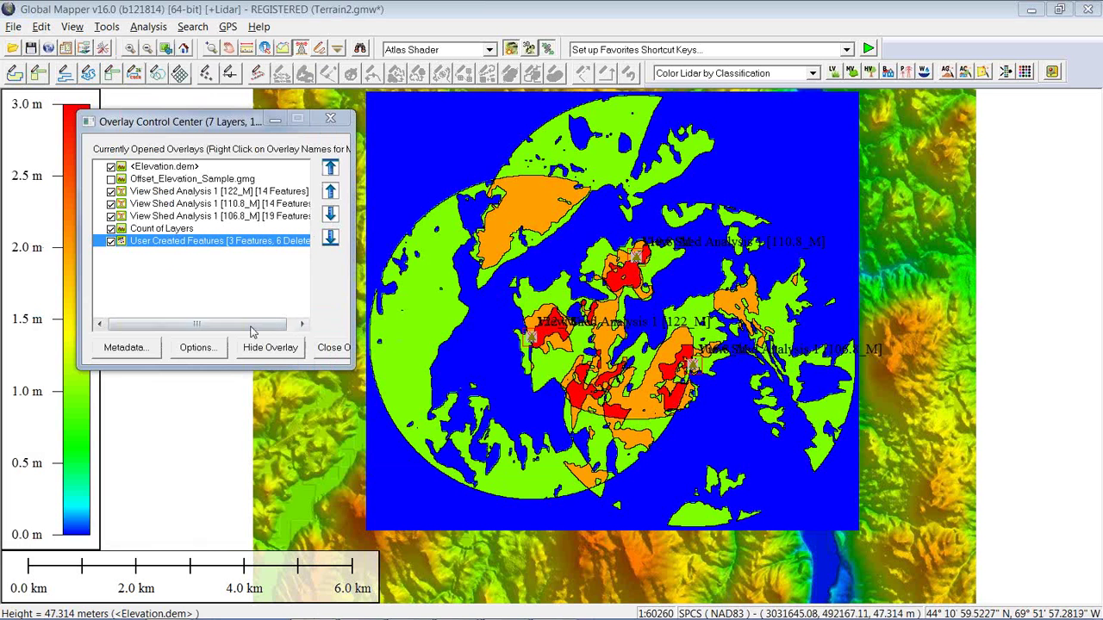
# Unload all data without saving the changes and reopen the Terrain2.gmw workspace
pyautogui.click(334, 347)
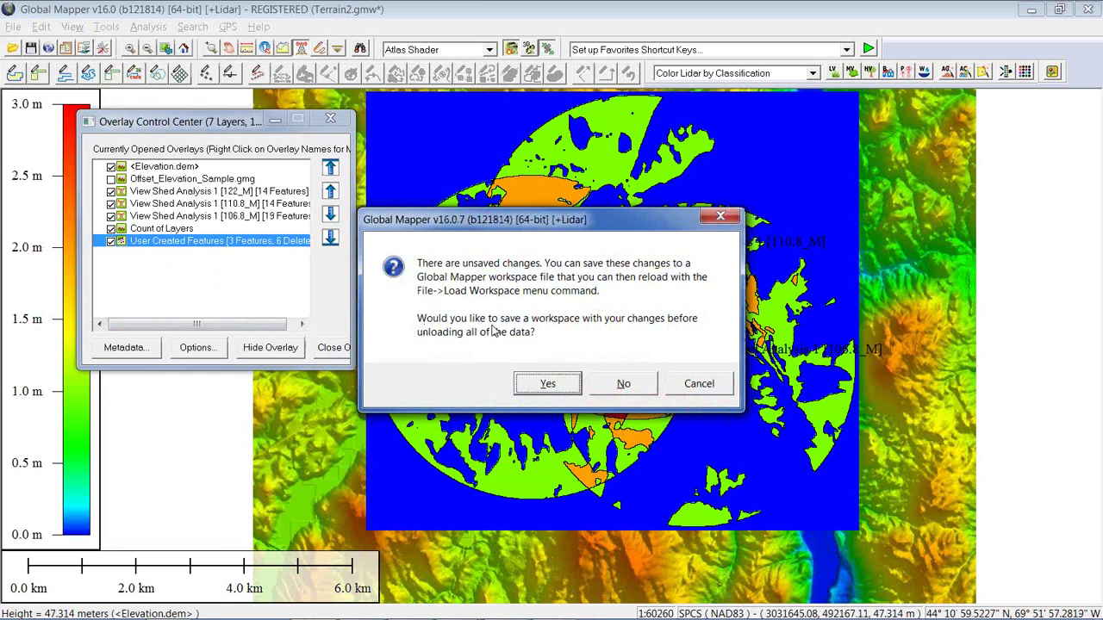
pyautogui.click(621, 382)
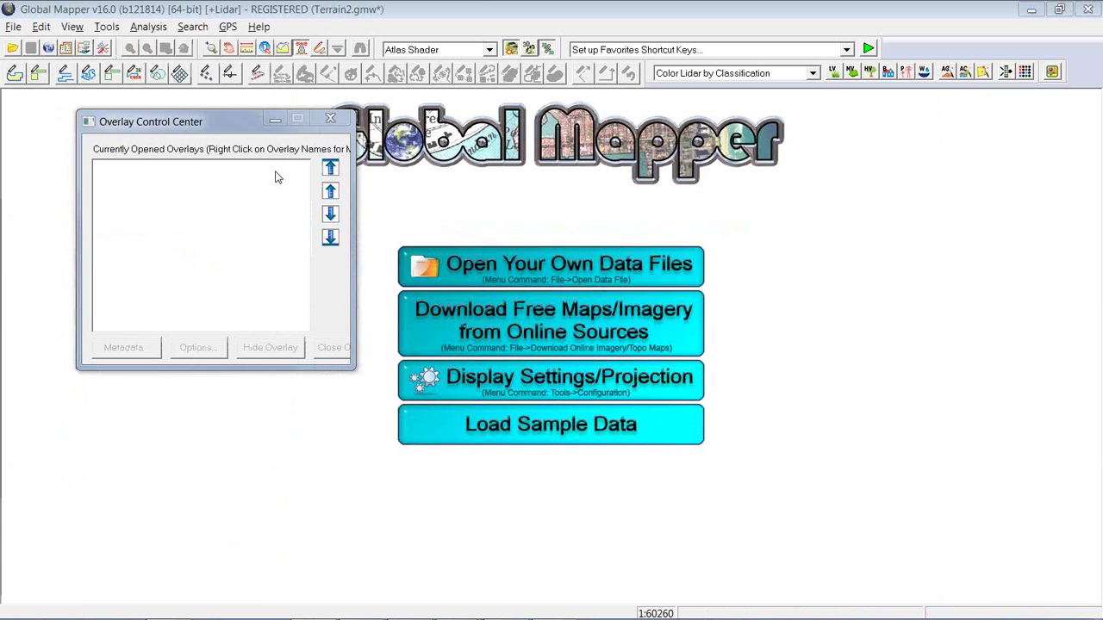
pyautogui.click(13, 26)
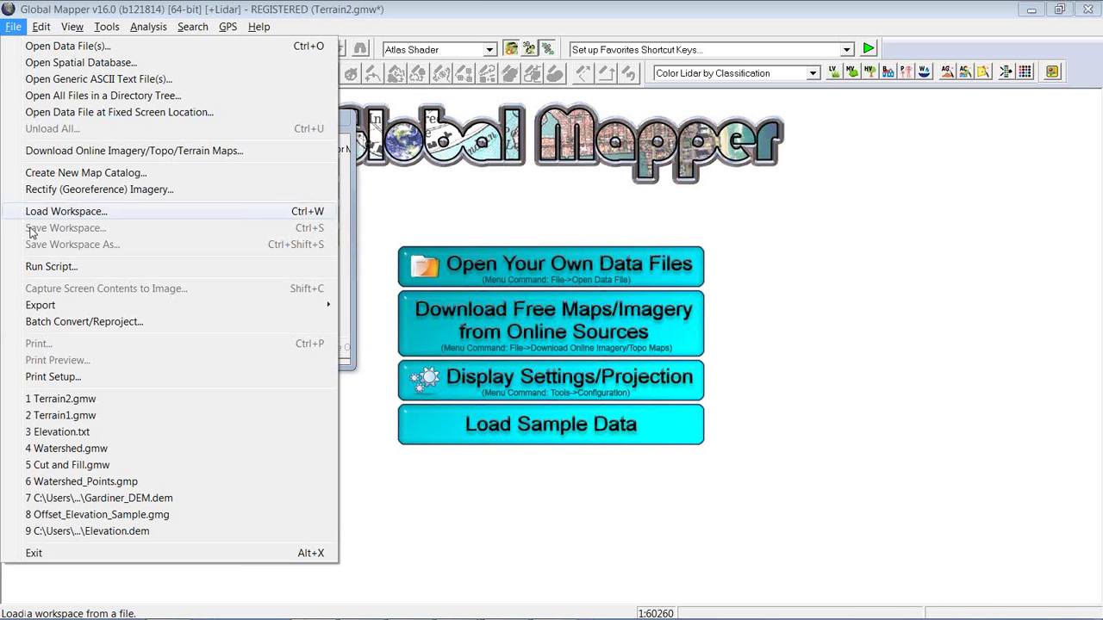
pyautogui.click(62, 400)
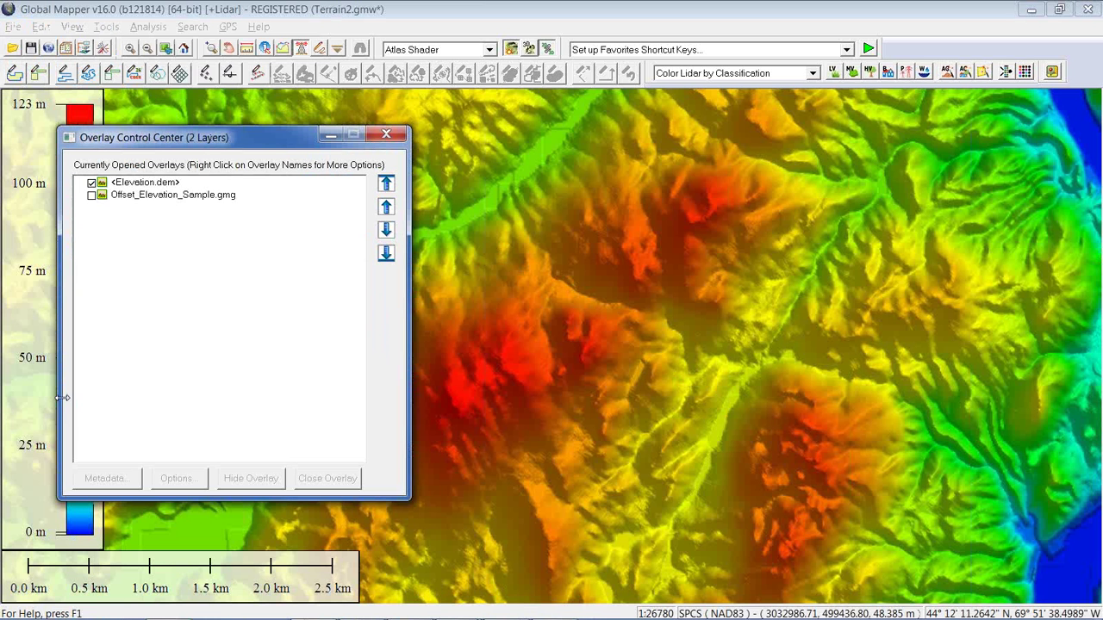
# Show the Offset_Elevation_Sample.gmg layer and measure the volume between surfaces, subtracting it from Elevation.dem
pyautogui.click(92, 195)
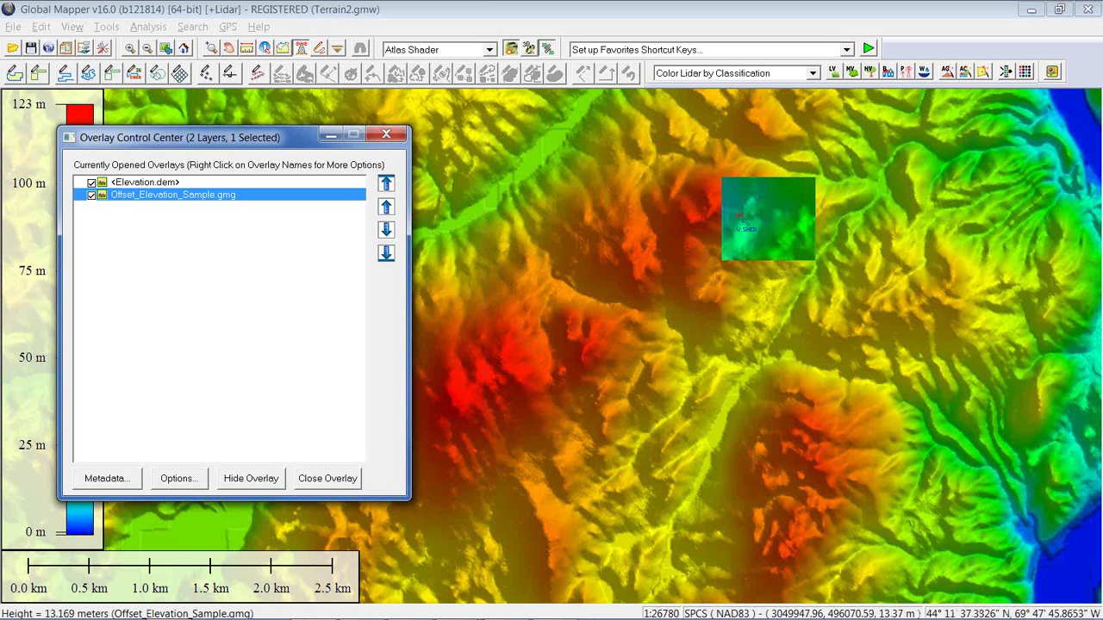
pyautogui.moveTo(297, 138); pyautogui.dragTo(349, 124)
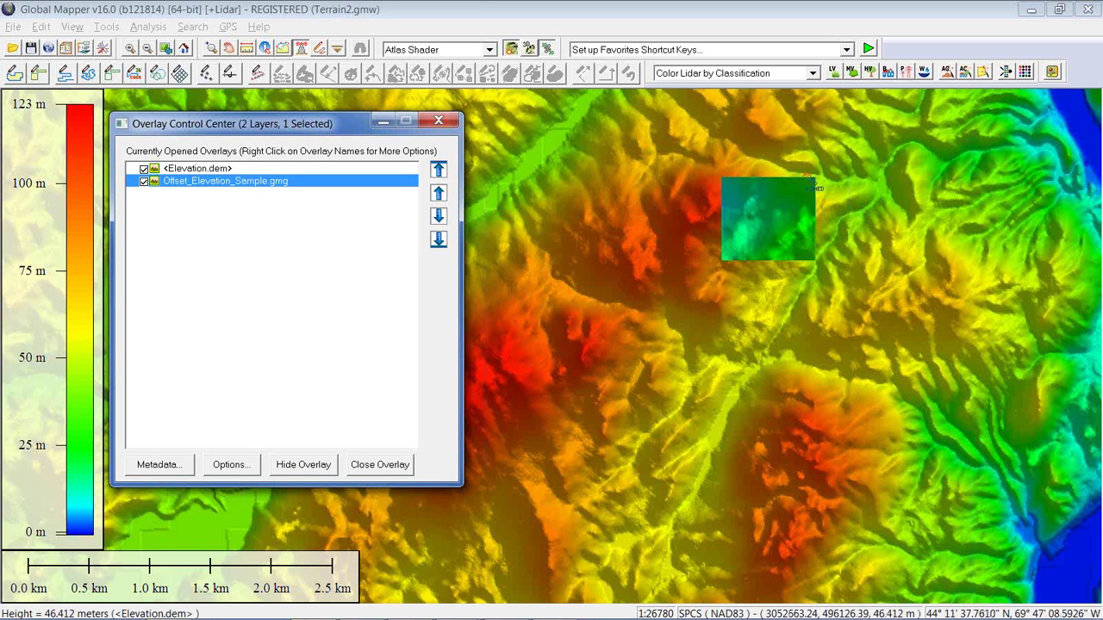
pyautogui.click(161, 31)
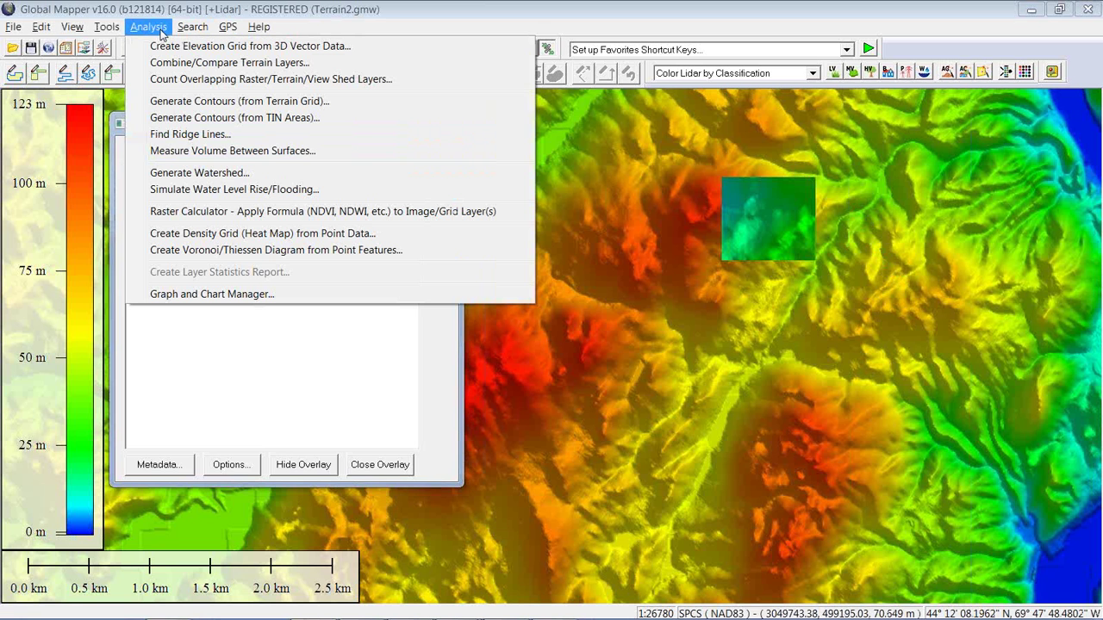
pyautogui.click(144, 153)
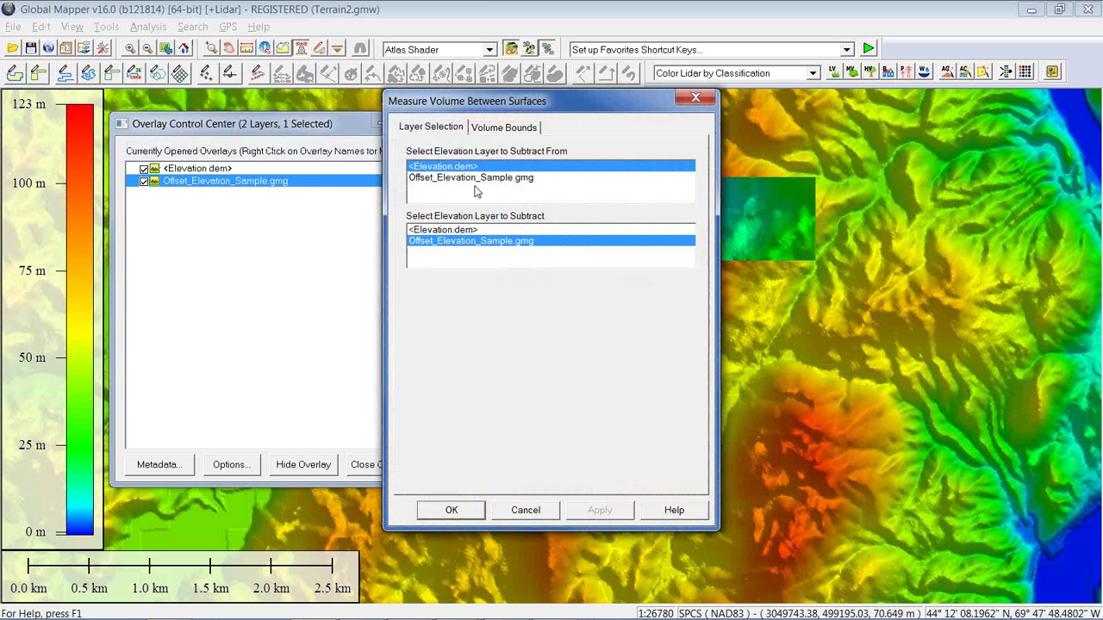
pyautogui.click(454, 510)
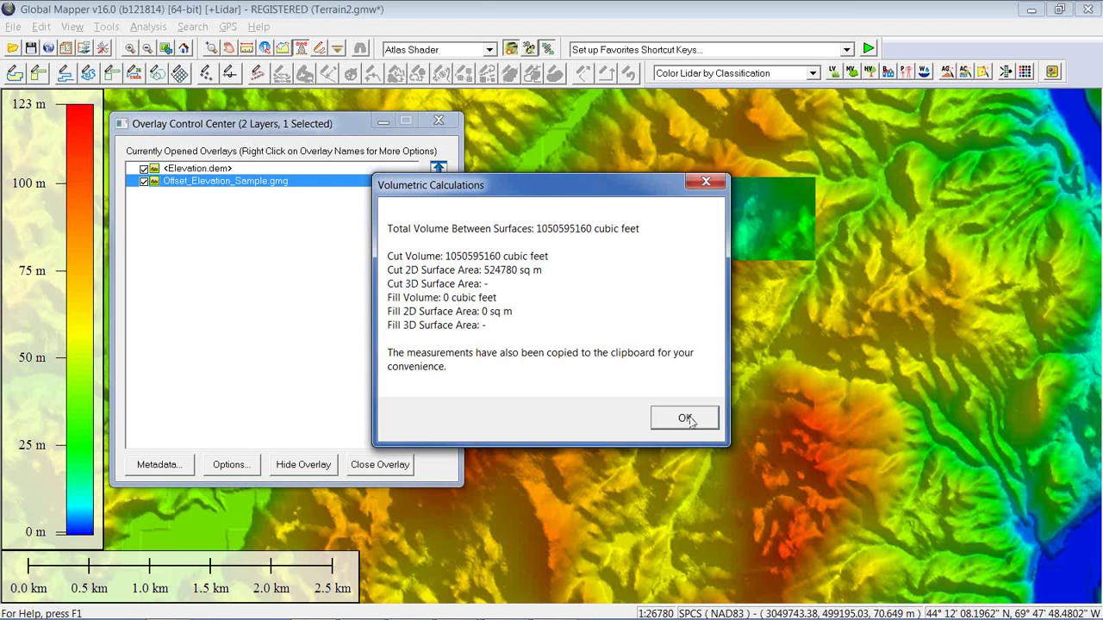
pyautogui.click(688, 421)
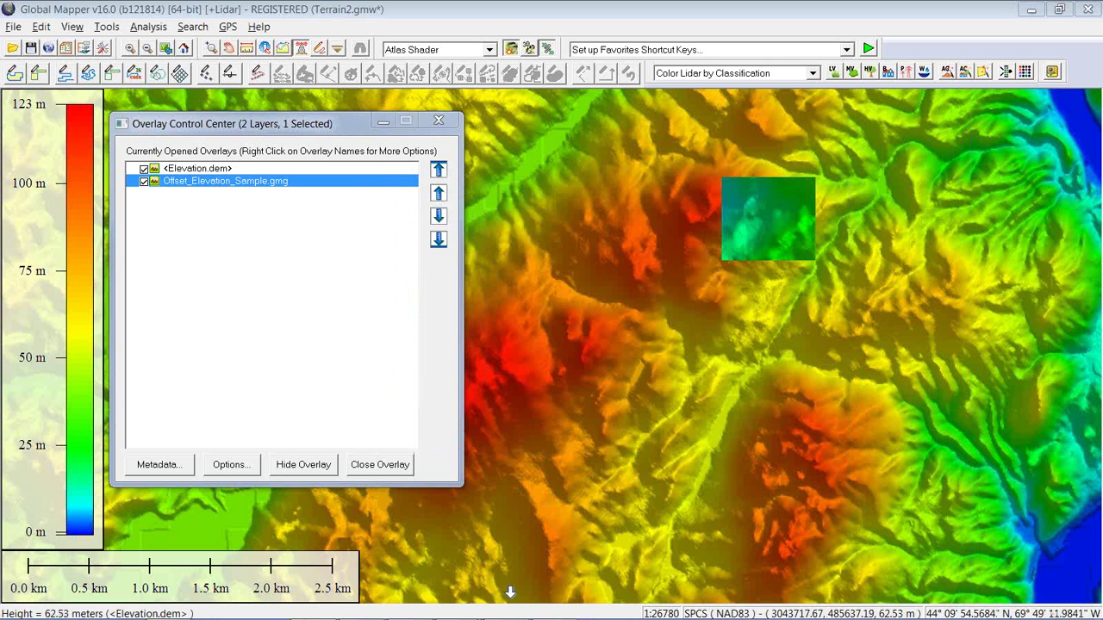
# Draw a closed irregular area feature of about 550,000 sq m over the high ground southwest of the offset sample, leaving it unnamed
pyautogui.moveTo(577, 448); pyautogui.dragTo(677, 392)
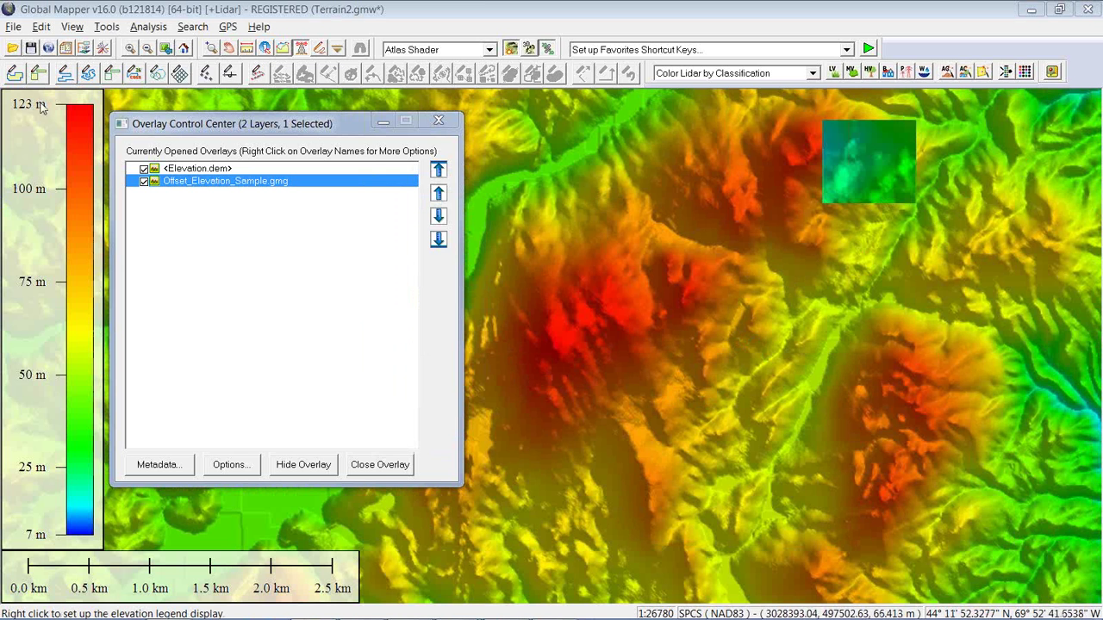
pyautogui.click(24, 75)
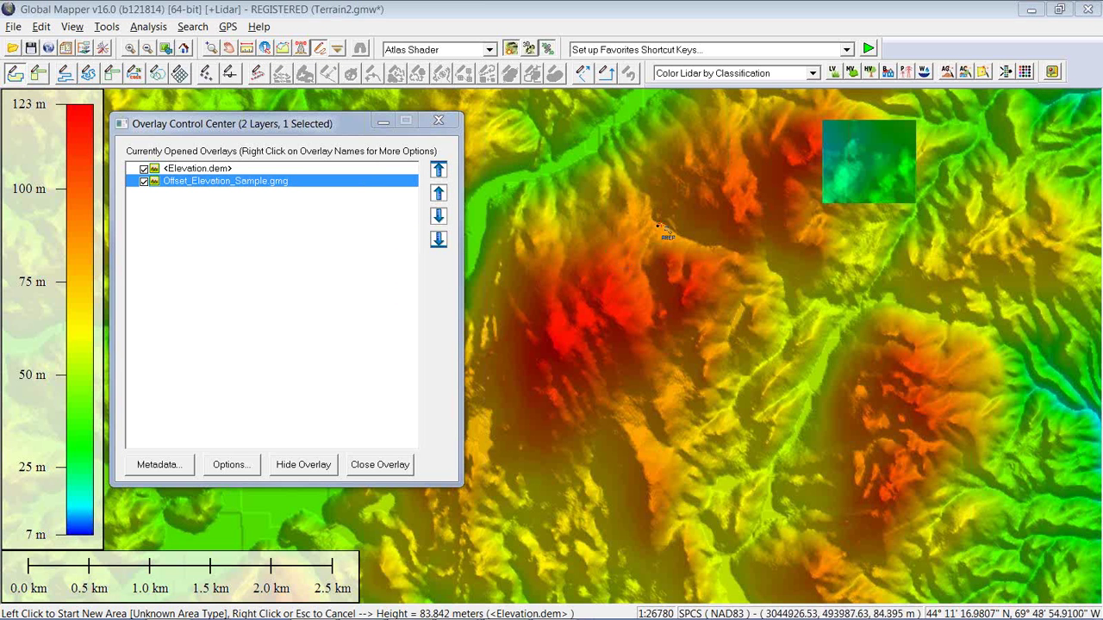
pyautogui.click(656, 230)
pyautogui.click(720, 246)
pyautogui.click(756, 311)
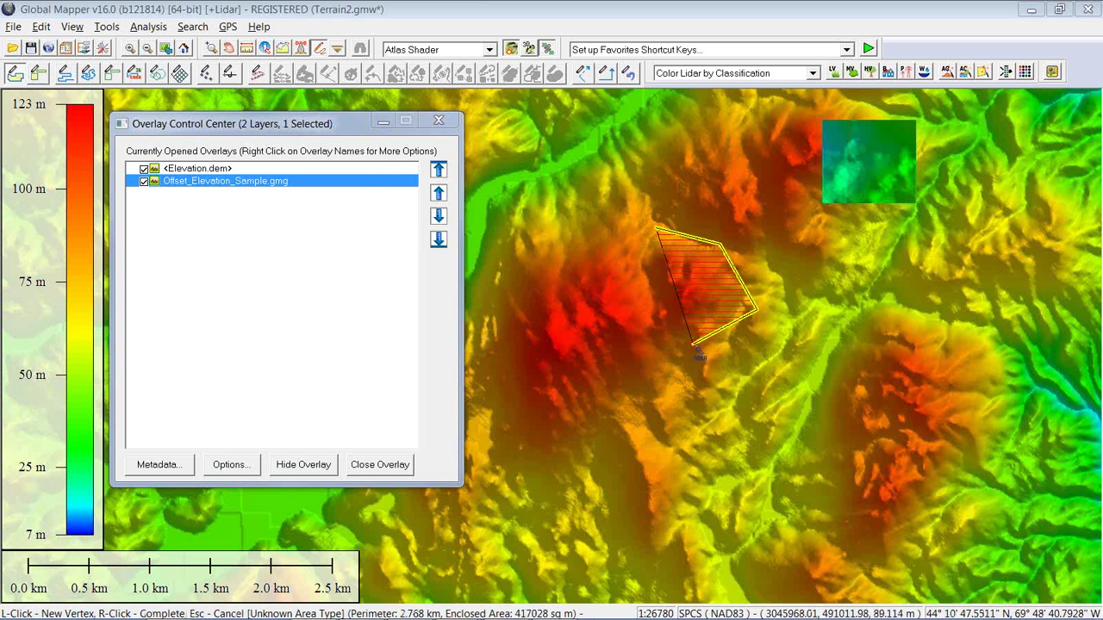
pyautogui.click(695, 344)
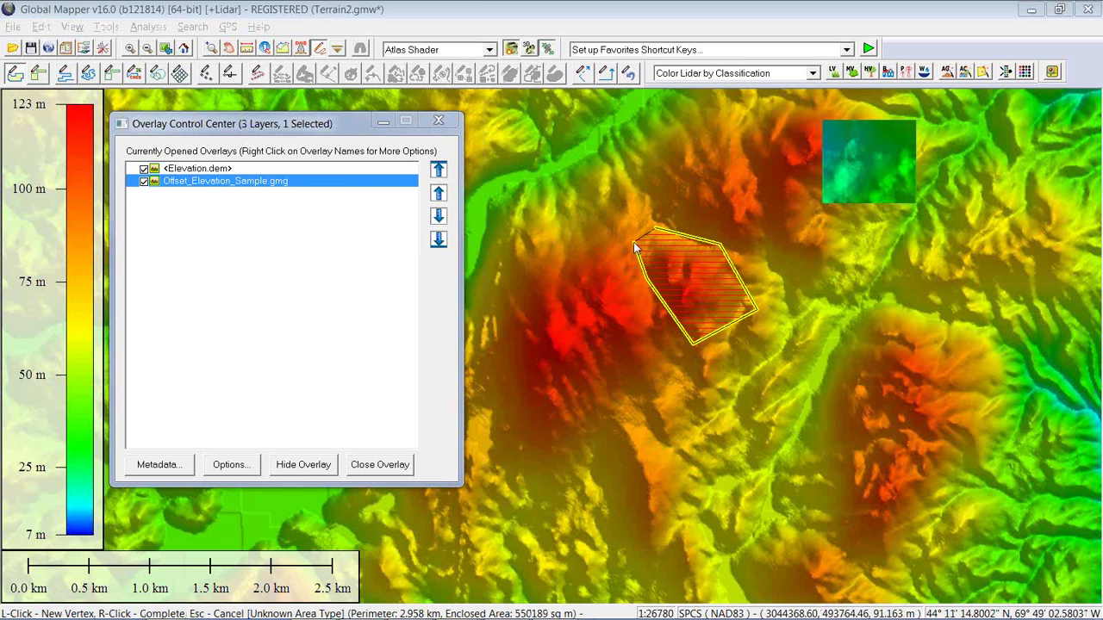
pyautogui.rightClick(641, 338)
pyautogui.click(510, 544)
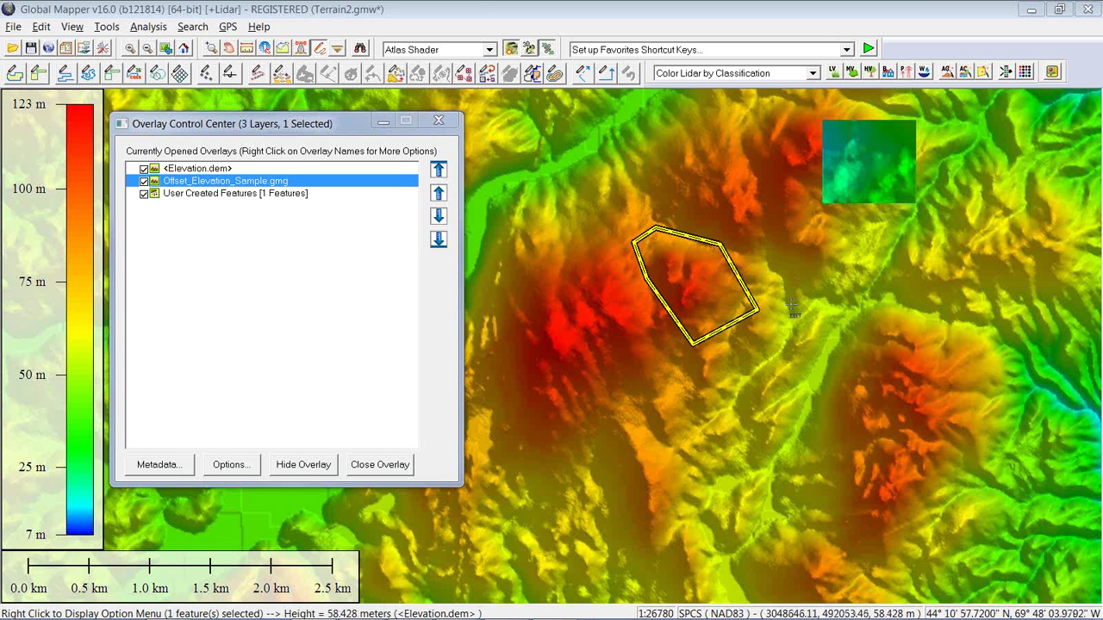
# Calculate the pile volume of the drawn area, examine all its measurement columns, and clear the feature selection
pyautogui.rightClick(840, 288)
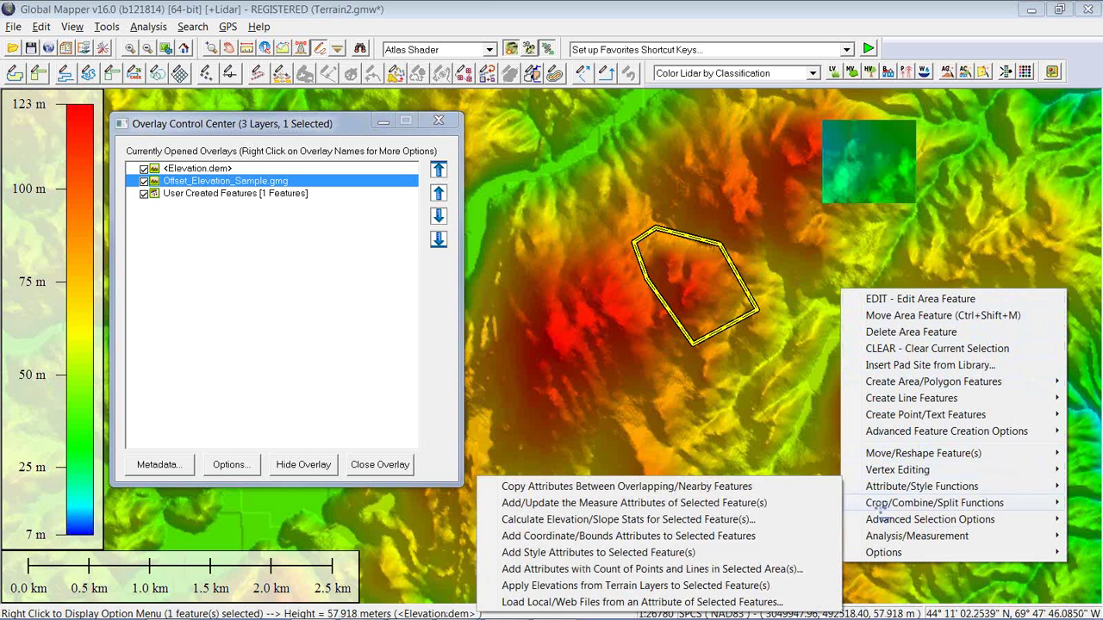
pyautogui.moveTo(870, 537)
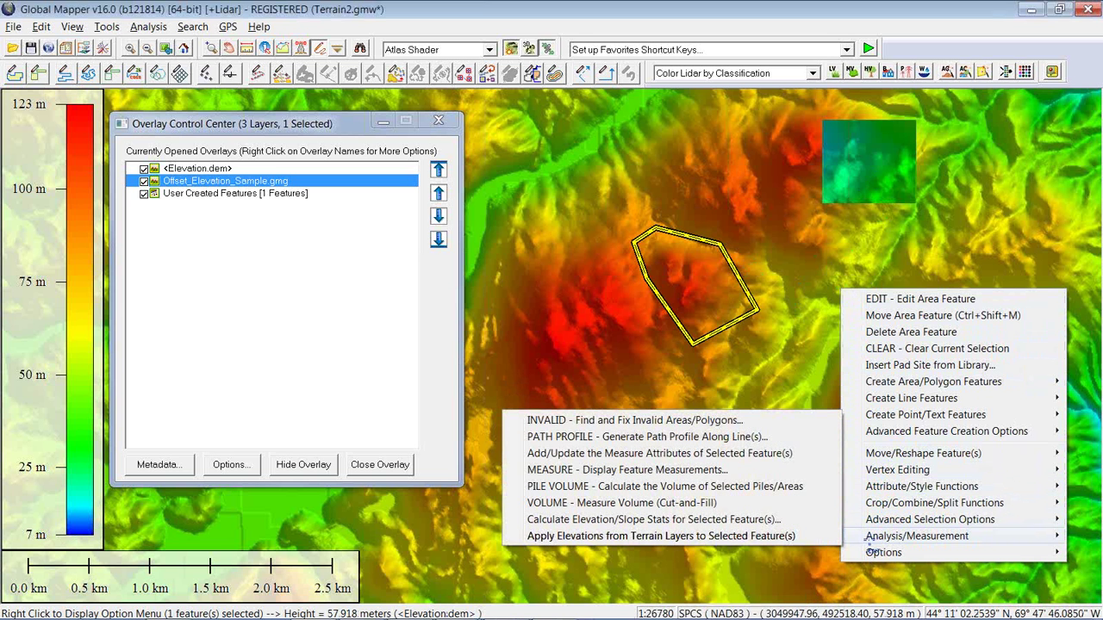
pyautogui.click(746, 486)
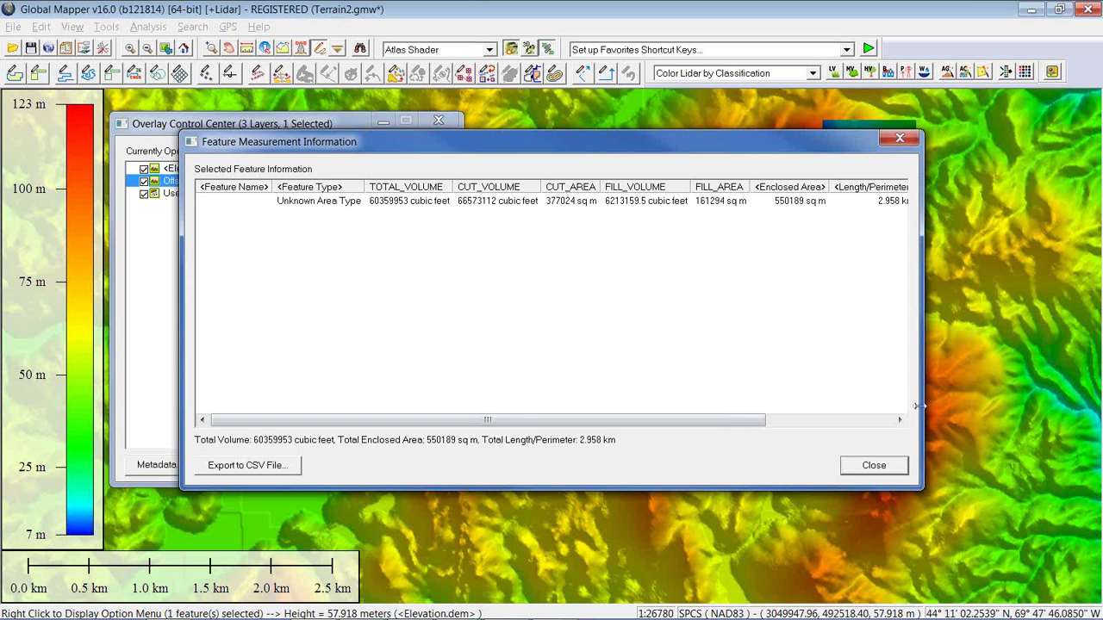
pyautogui.moveTo(931, 401); pyautogui.dragTo(1083, 387)
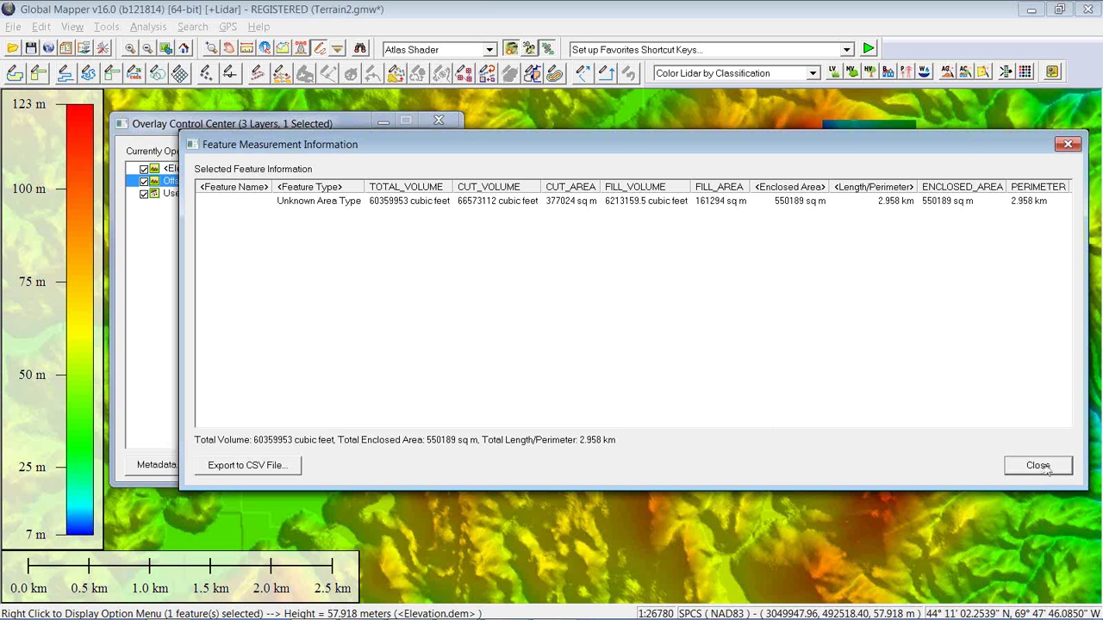
pyautogui.click(1038, 466)
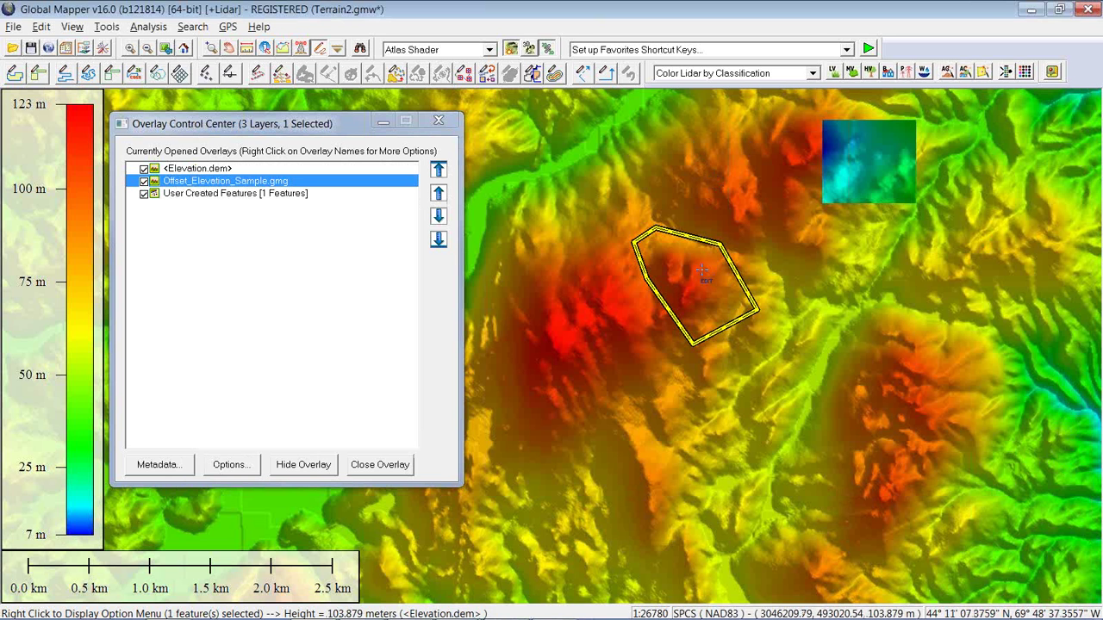
pyautogui.click(765, 242)
# Combine Elevation.dem with Offset_Elevation_Sample.gmg using Subtraction (Difference) - Unsigned to create a Combined Elevation Grid in meters
pyautogui.scroll(1, 874, 221)
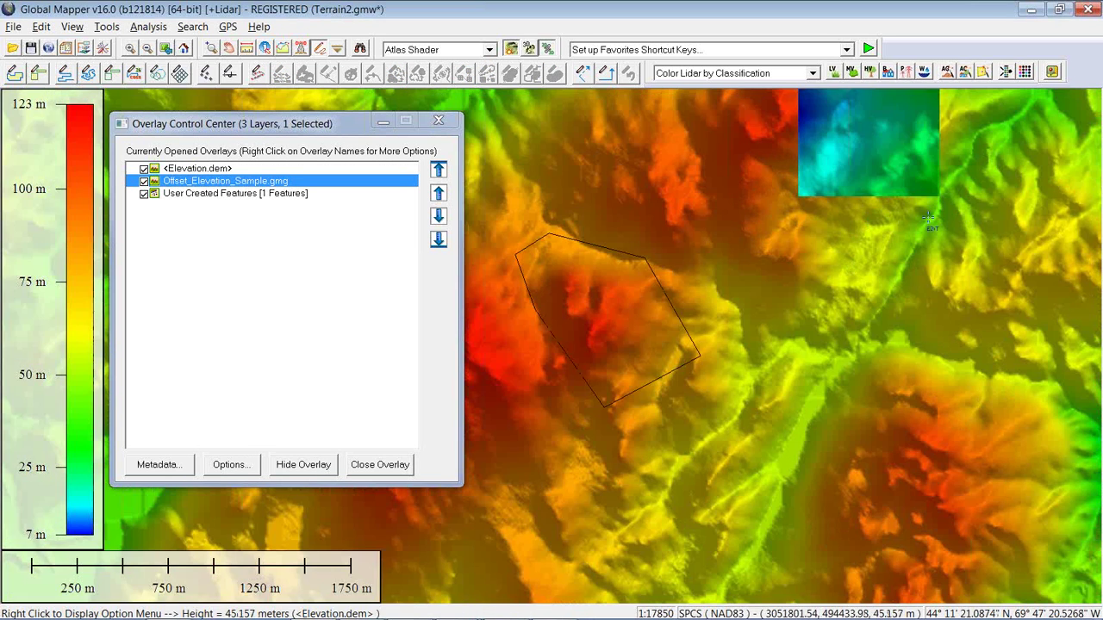
pyautogui.moveTo(930, 221); pyautogui.dragTo(809, 413)
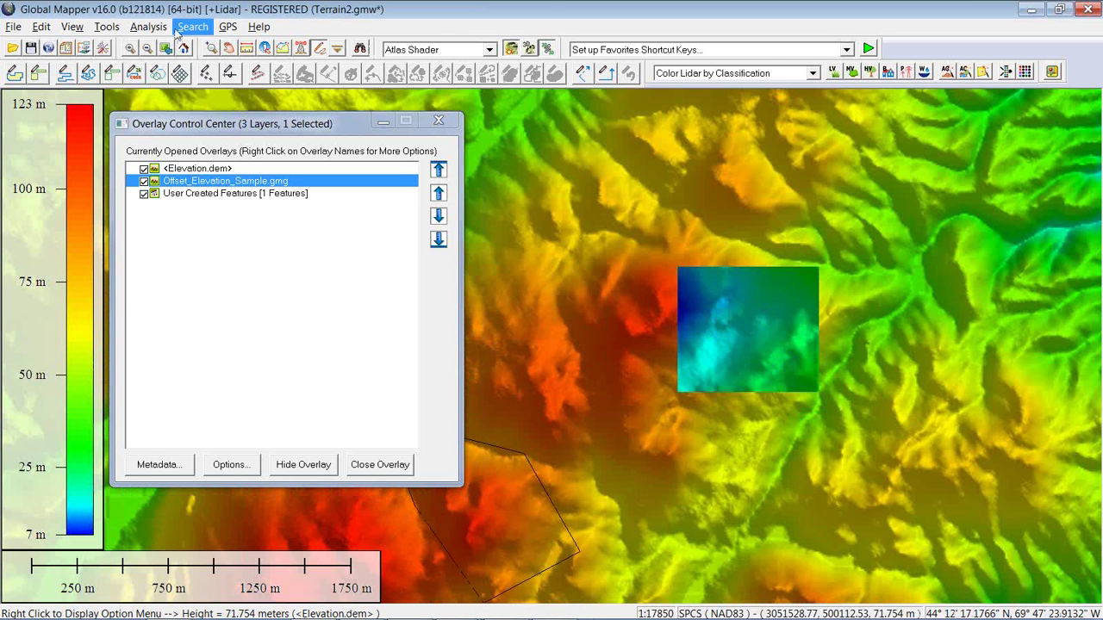
pyautogui.click(155, 33)
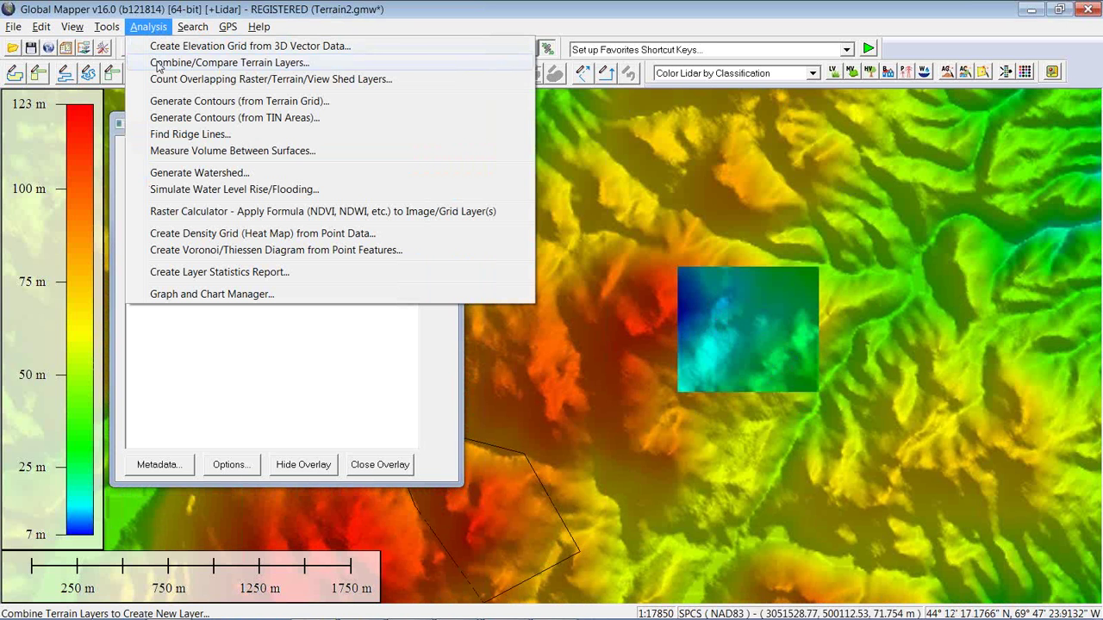
pyautogui.click(157, 63)
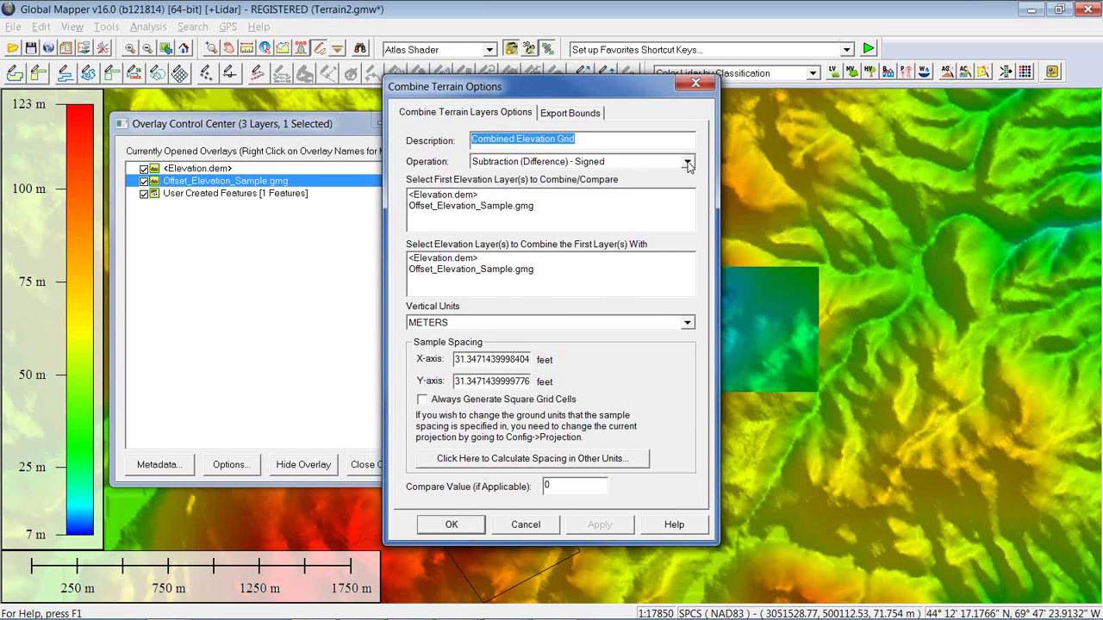
pyautogui.click(687, 162)
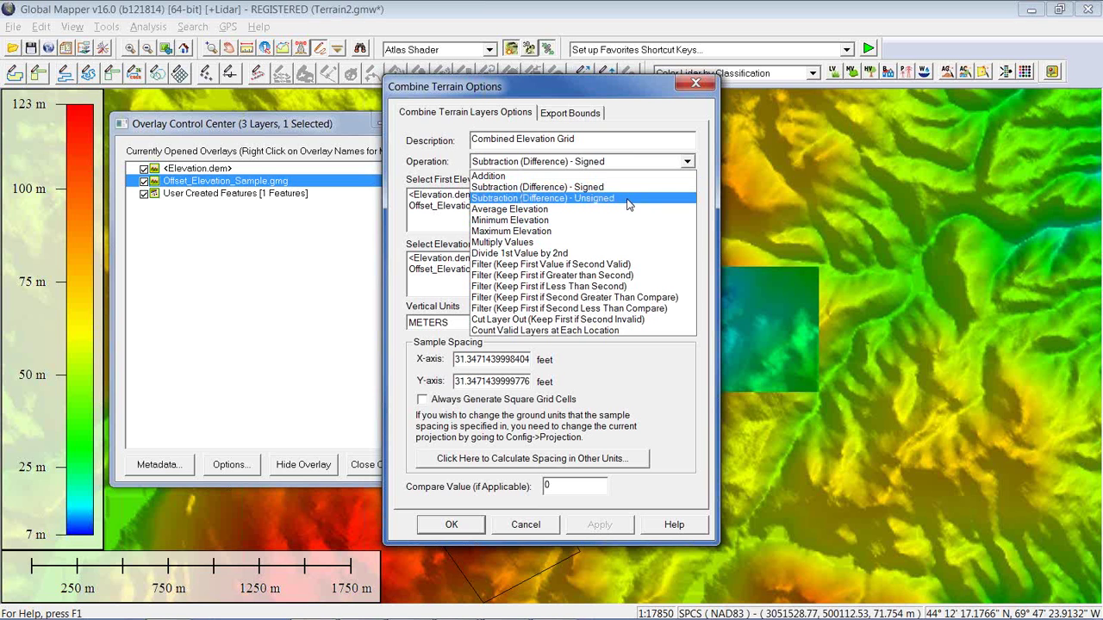
pyautogui.click(628, 200)
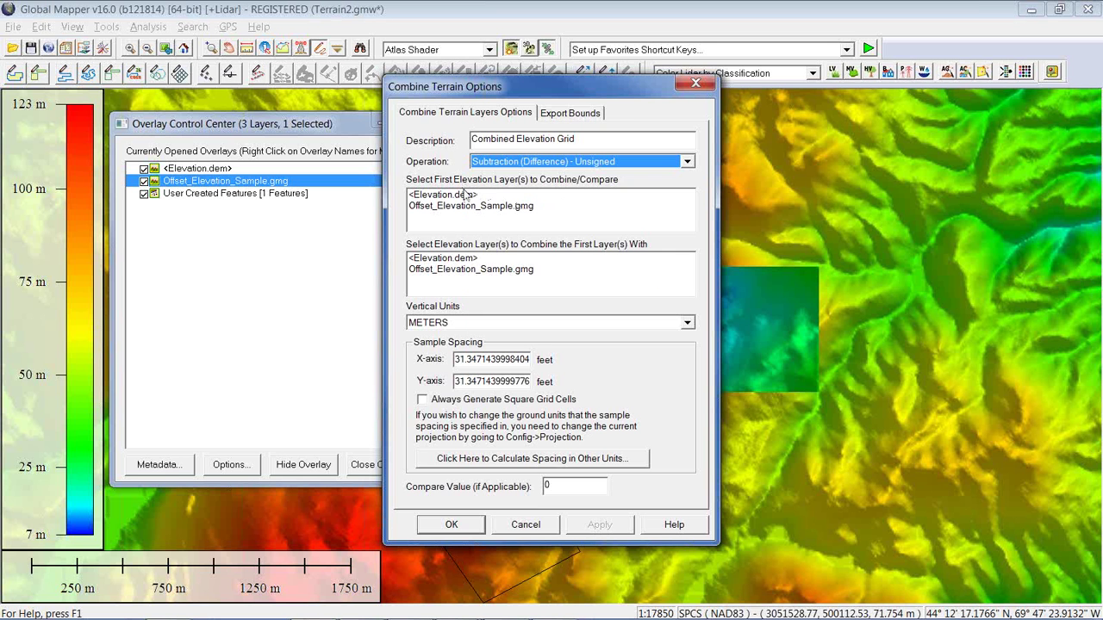
pyautogui.click(467, 195)
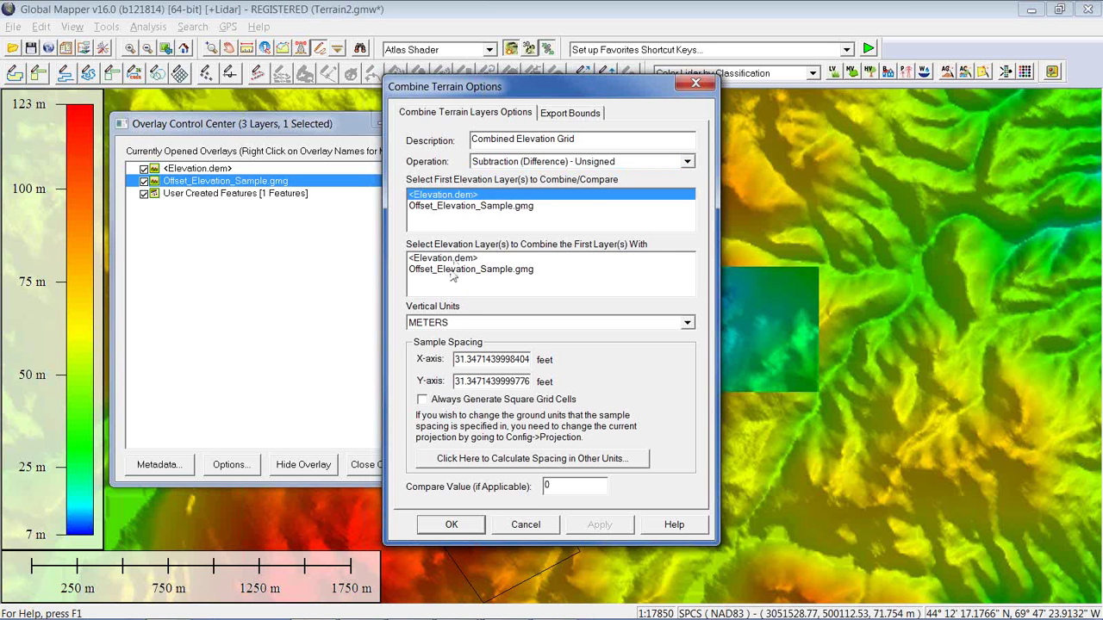
pyautogui.click(451, 271)
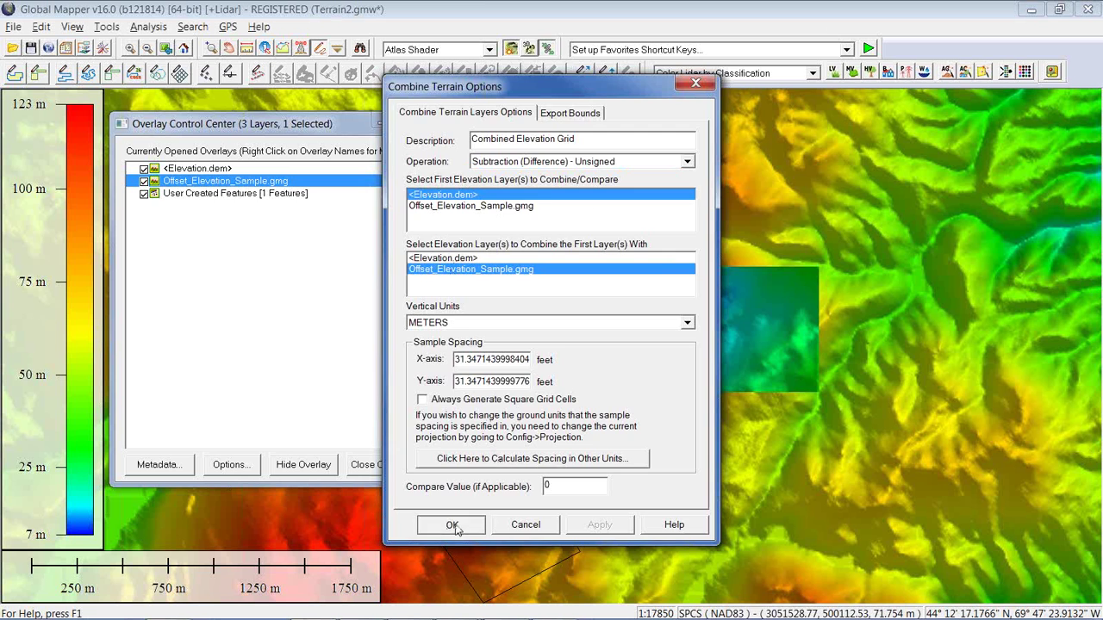
pyautogui.click(452, 525)
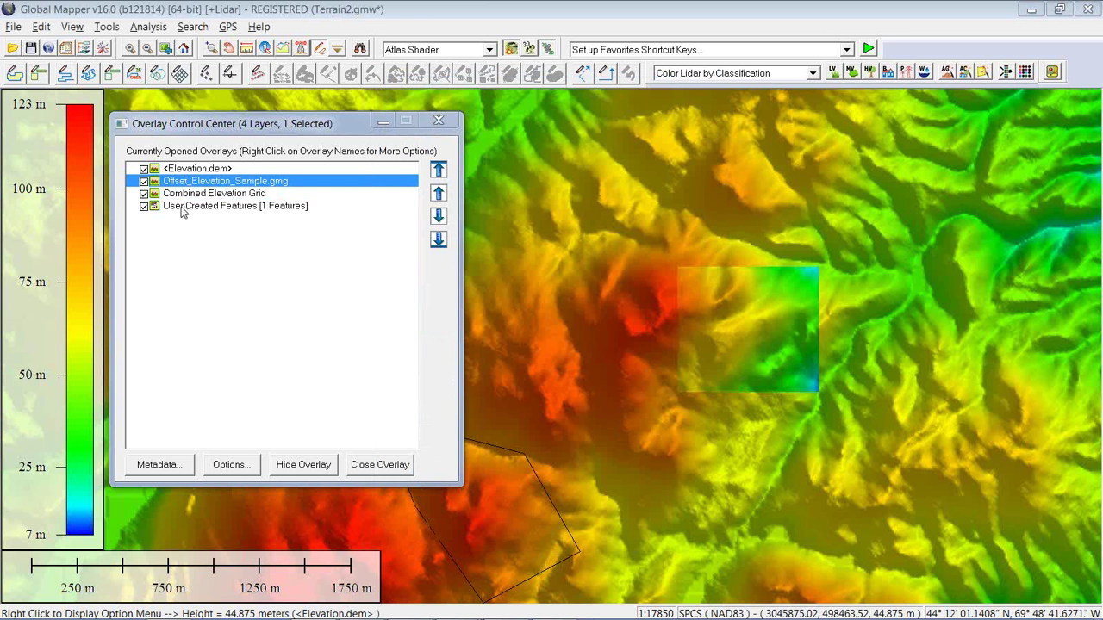
# Hide Elevation.dem, Offset_Elevation_Sample.gmg and User Created Features so only the Combined Elevation Grid is shown
pyautogui.click(144, 197)
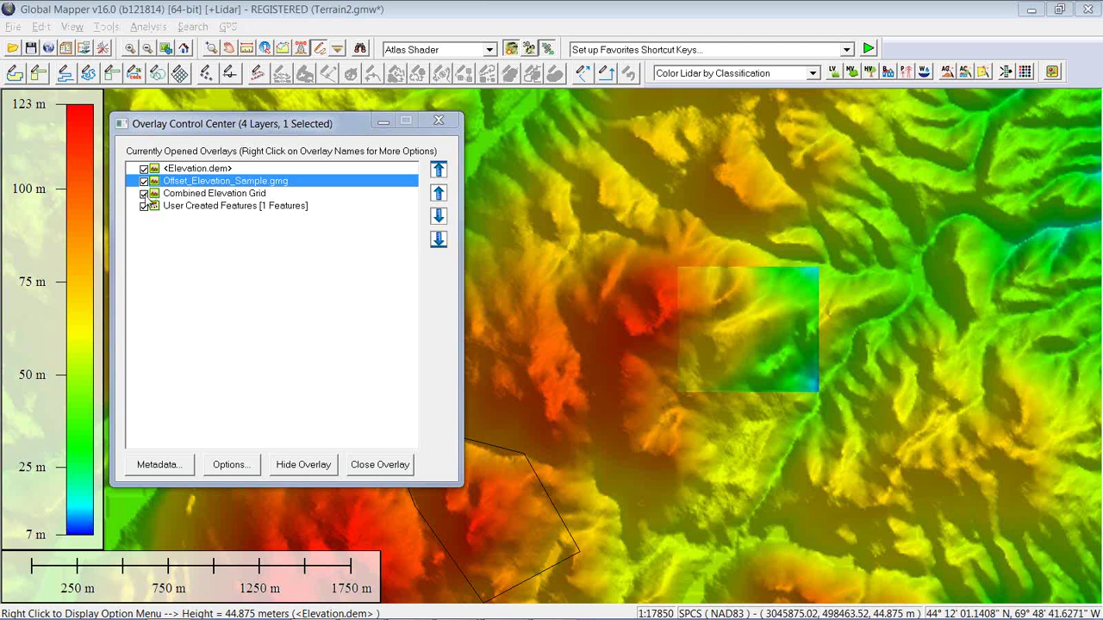
pyautogui.click(144, 180)
pyautogui.click(144, 169)
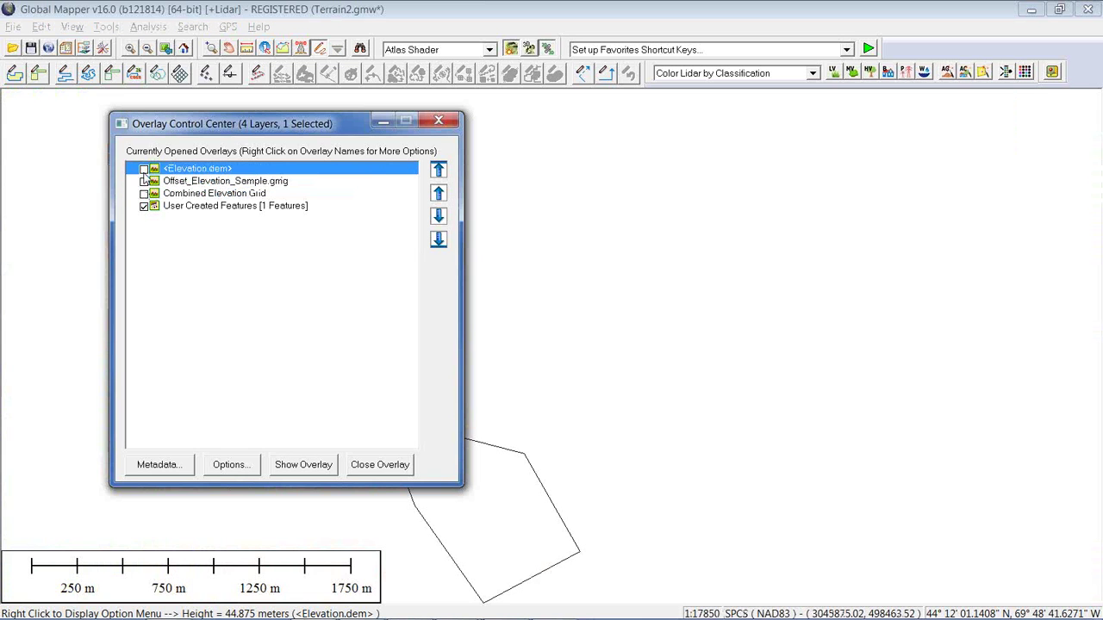
pyautogui.click(144, 194)
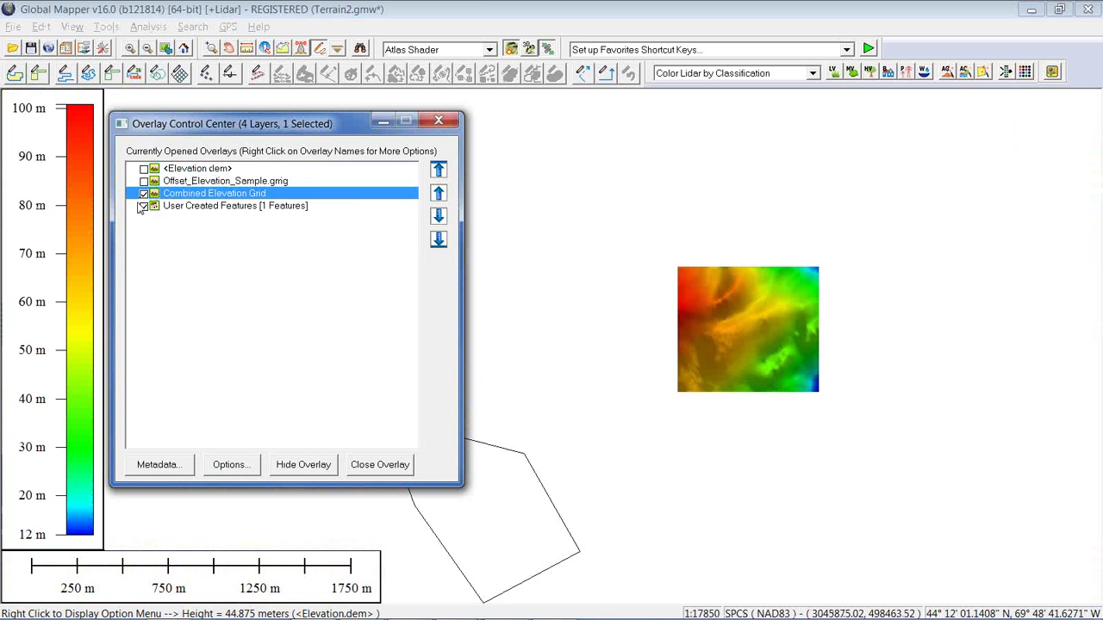
pyautogui.click(144, 206)
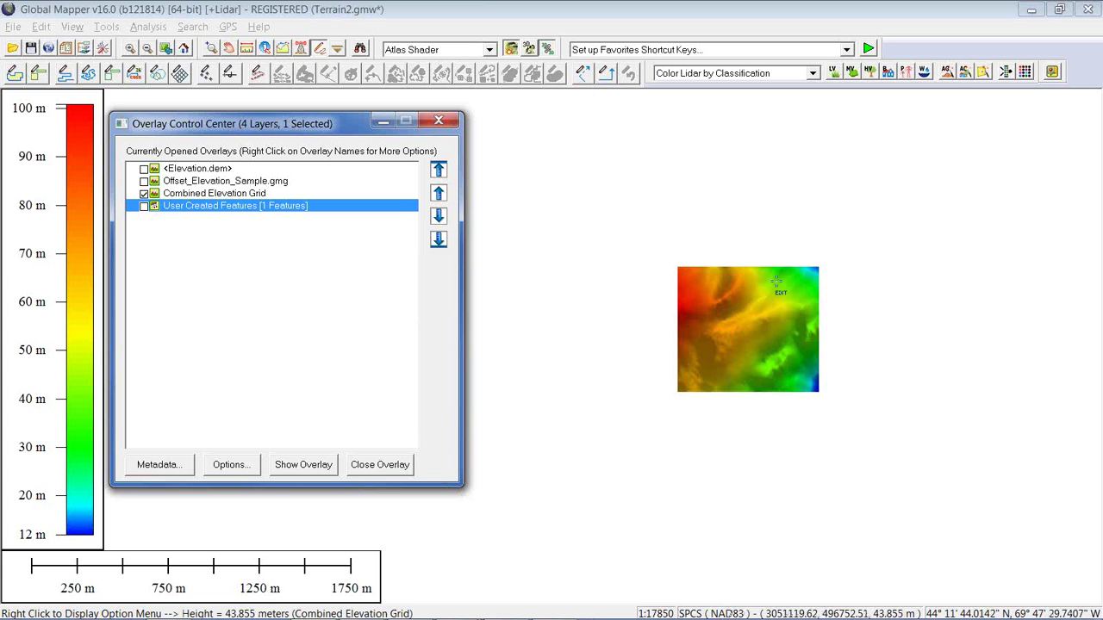
# Examine the Combined Elevation Grid up close and from several angles in the 3D View, closing that view at the end
pyautogui.click(210, 49)
pyautogui.moveTo(701, 274); pyautogui.dragTo(810, 383)
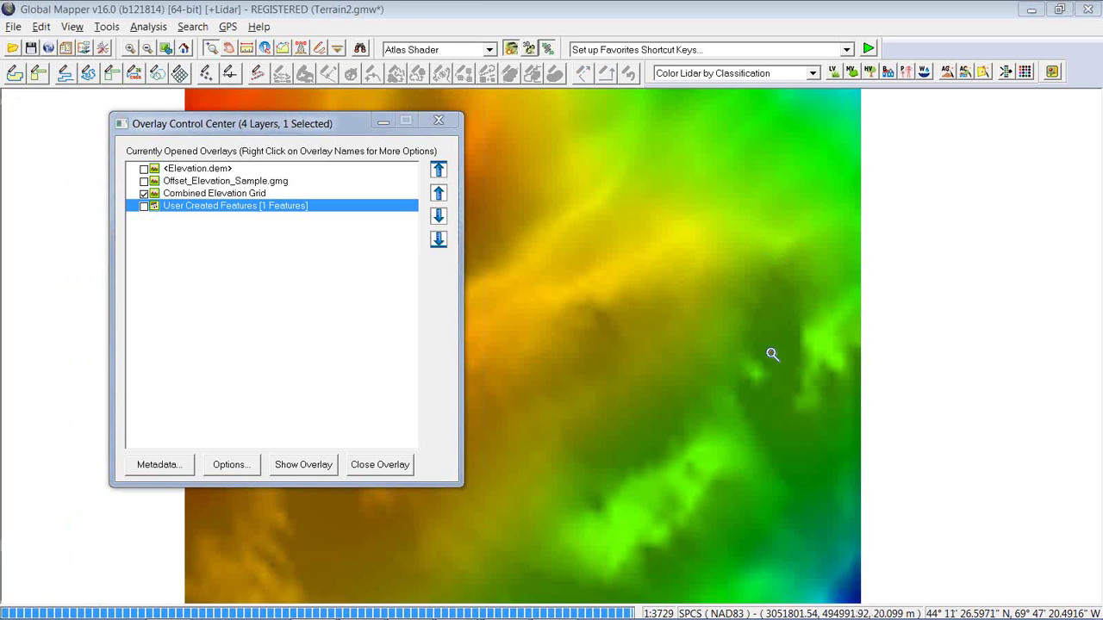
pyautogui.scroll(-2, 715, 323)
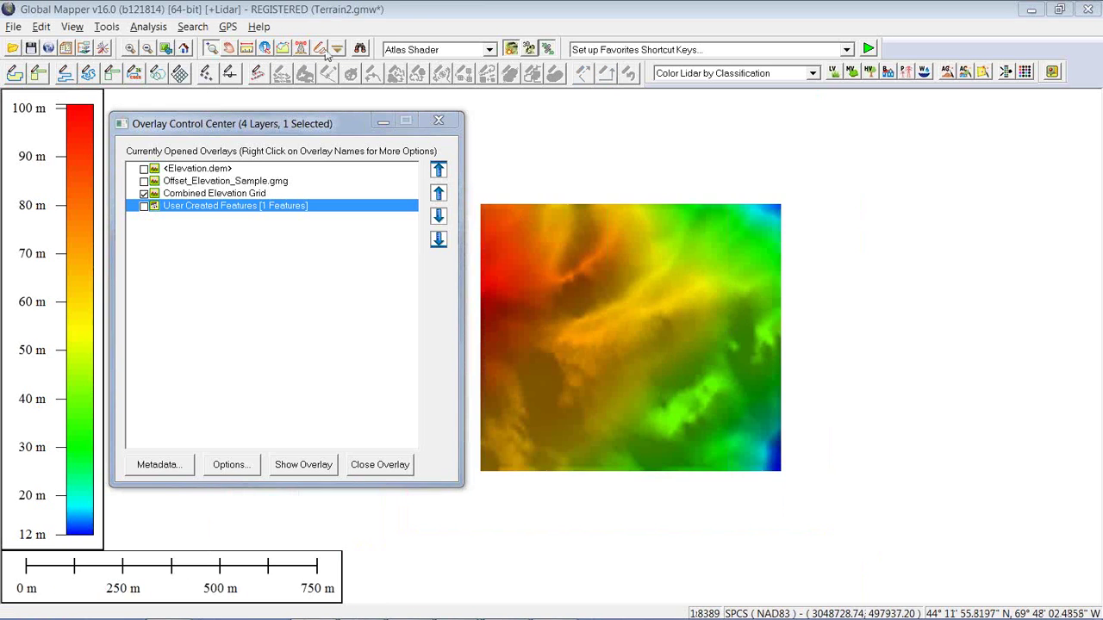
pyautogui.click(529, 49)
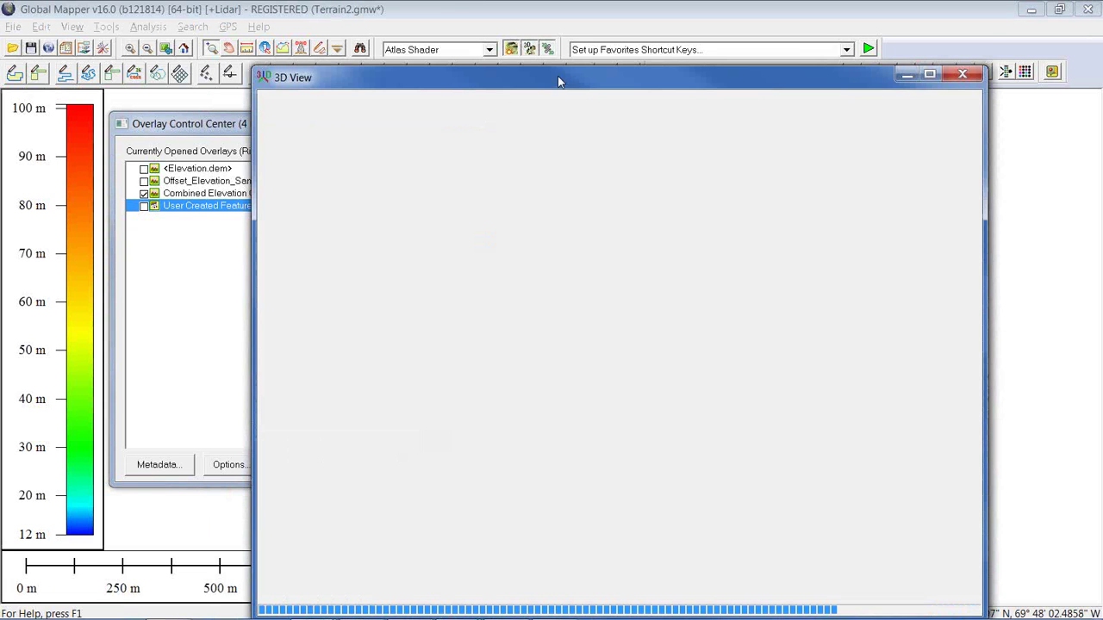
pyautogui.moveTo(557, 76); pyautogui.dragTo(530, 51)
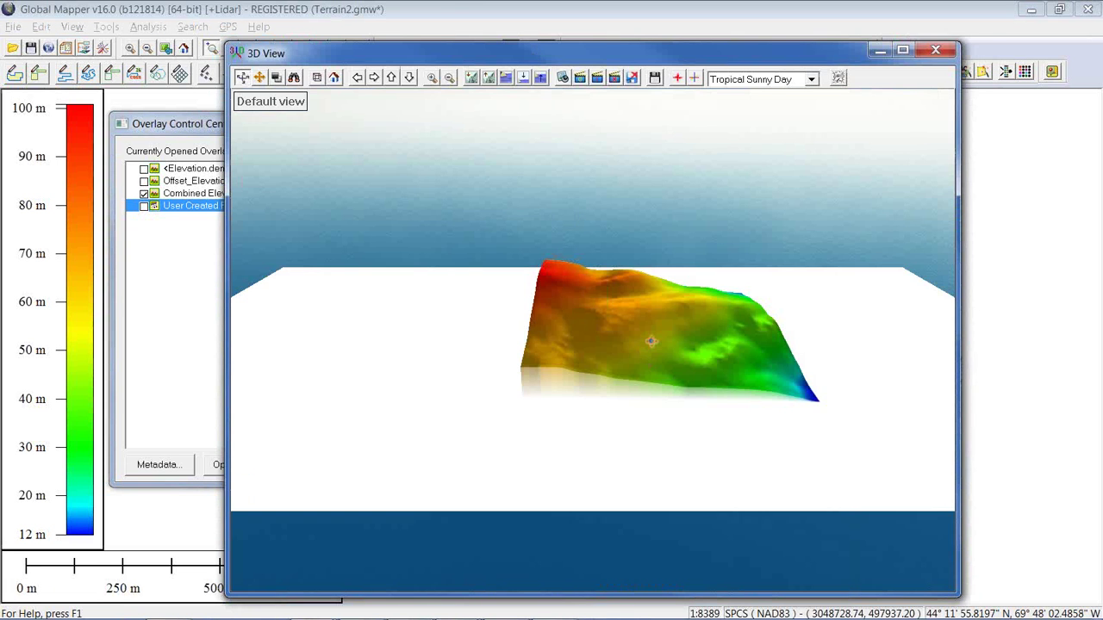
pyautogui.scroll(2, 655, 353)
pyautogui.moveTo(650, 371); pyautogui.dragTo(679, 418)
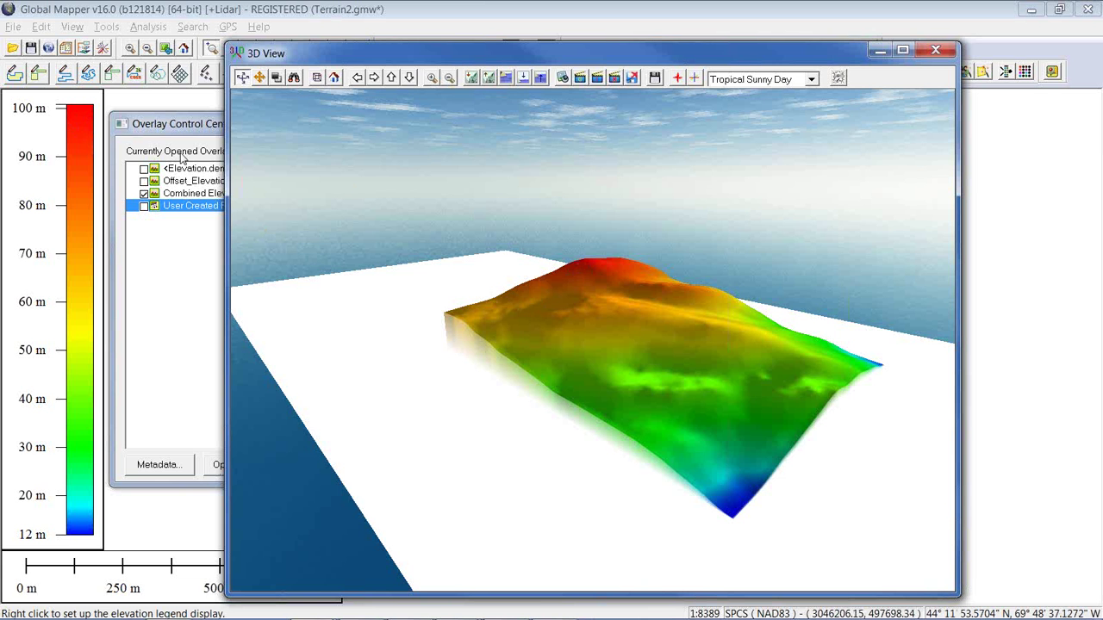
pyautogui.moveTo(505, 334); pyautogui.dragTo(648, 485)
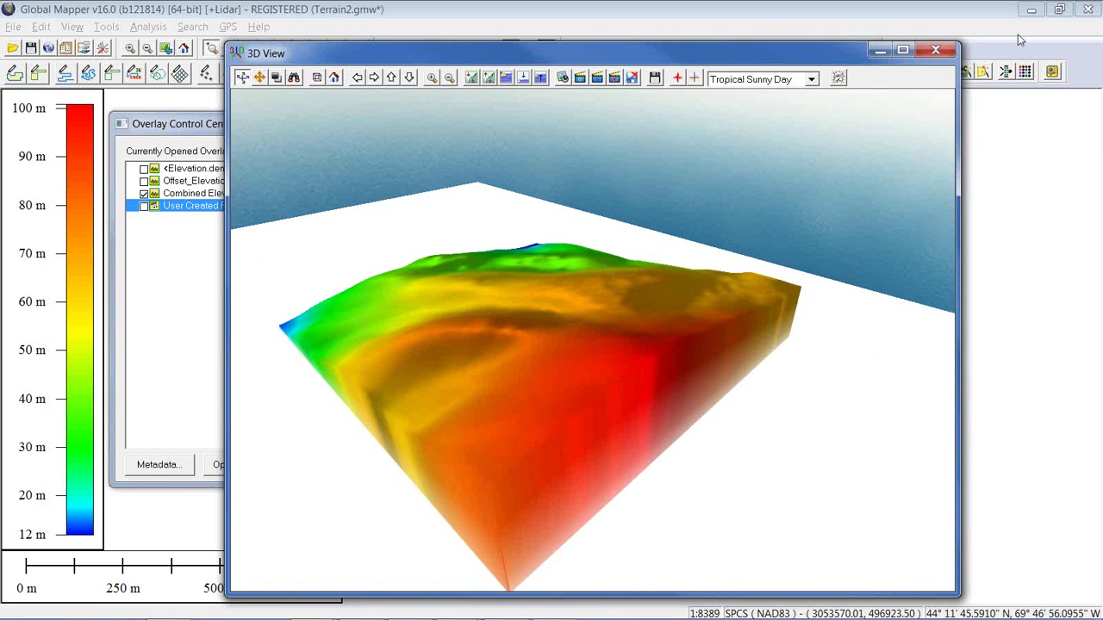
pyautogui.click(937, 51)
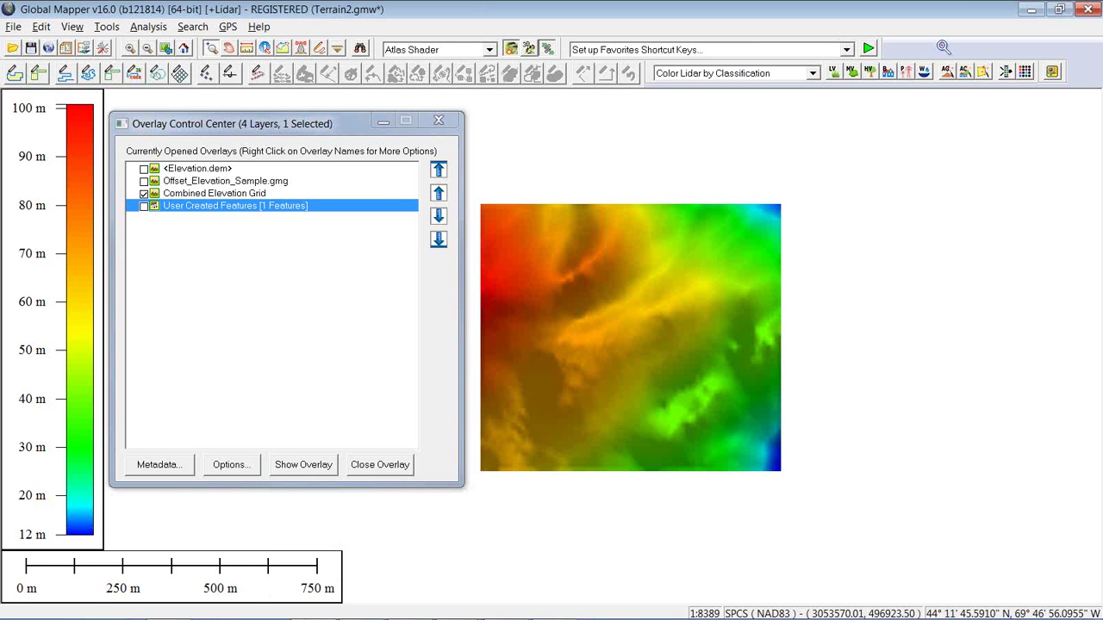
# Unload all data without saving the changes and open the Cut and Fill.gmw workspace, moving the layer list clear of the building site
pyautogui.hotkey('ctrl', 'u')
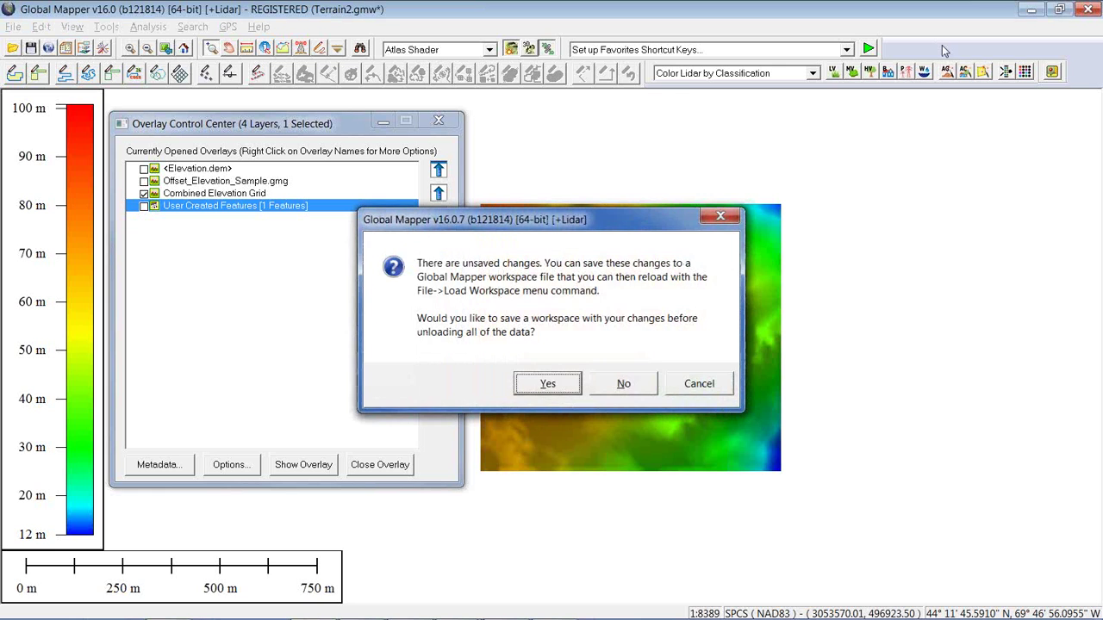
pyautogui.click(637, 385)
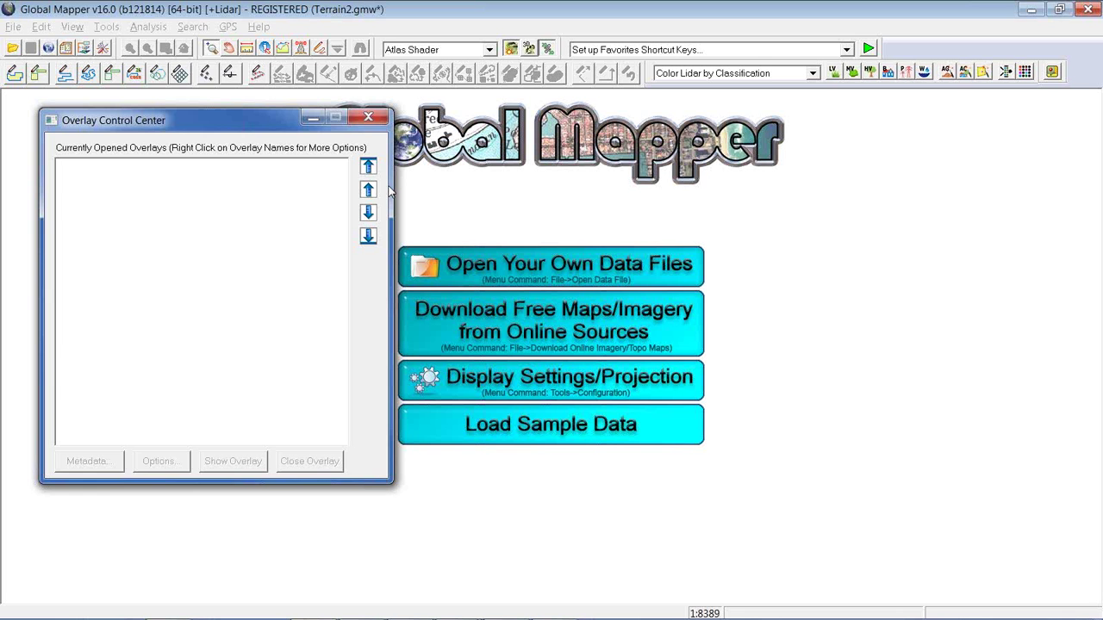
pyautogui.click(368, 117)
pyautogui.click(13, 29)
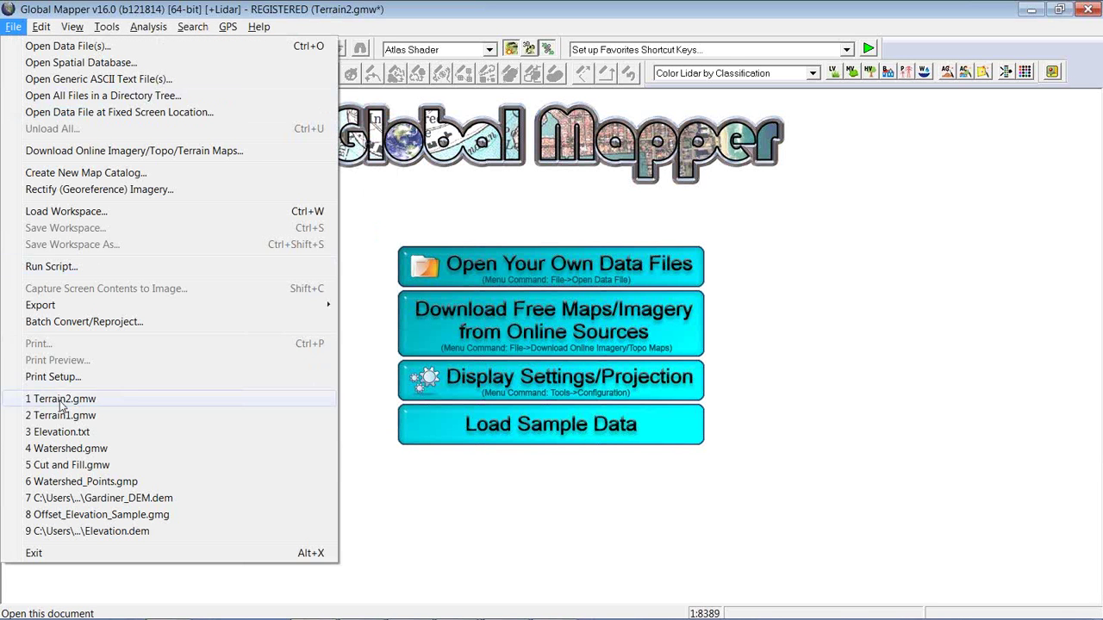
pyautogui.click(86, 464)
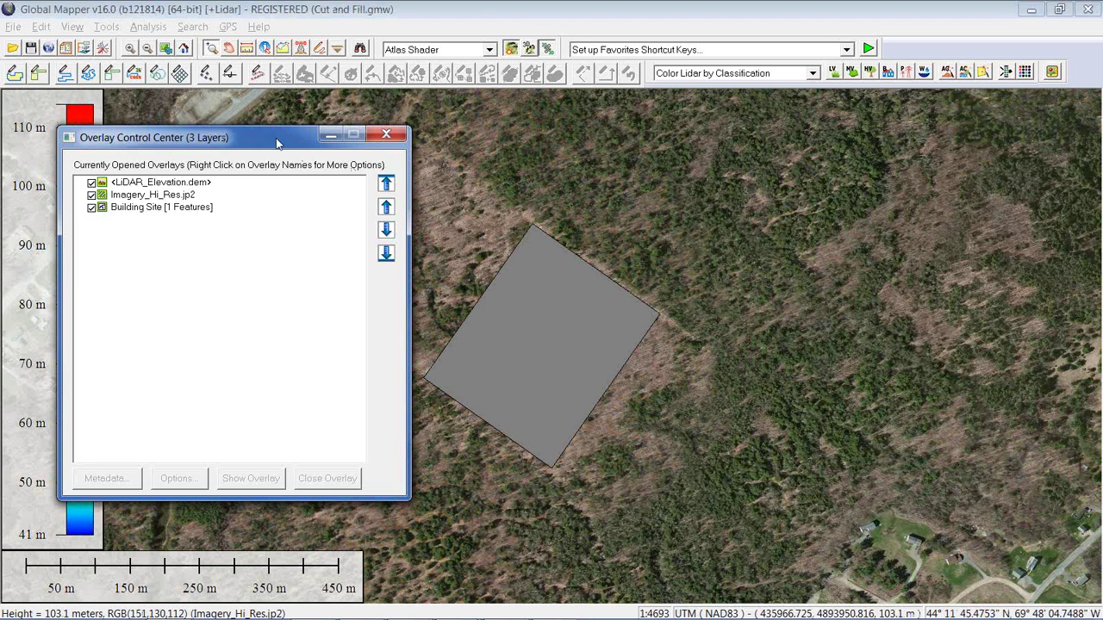
pyautogui.moveTo(280, 139); pyautogui.dragTo(211, 86)
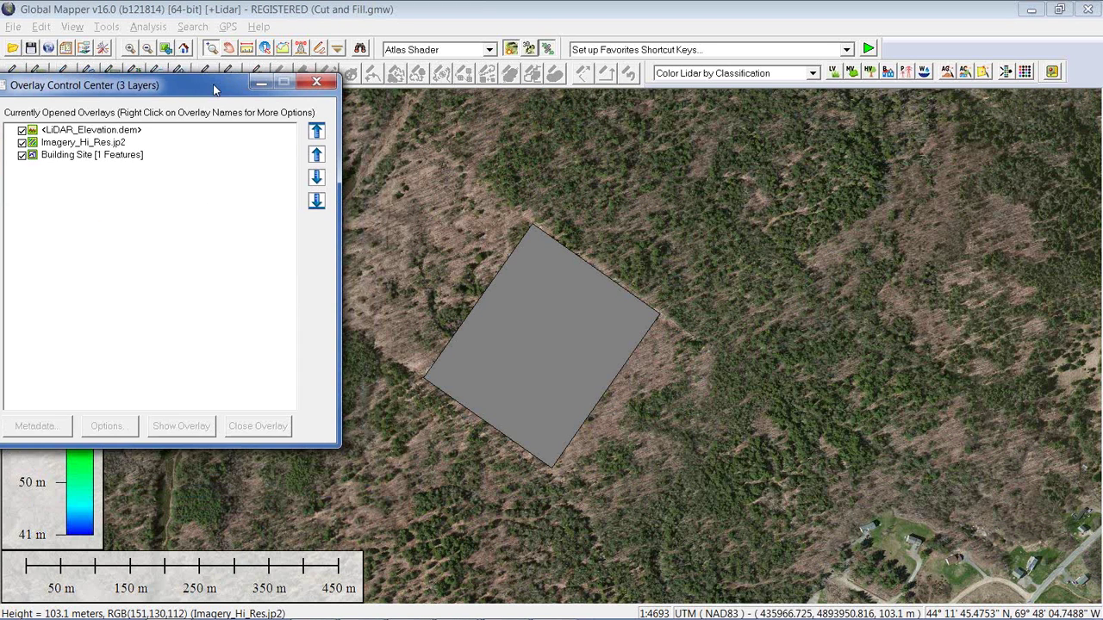
# Hide Imagery_Hi_Res.jp2 and examine the building site on the bare LiDAR terrain in the 3D View, closing that view at the end
pyautogui.click(22, 141)
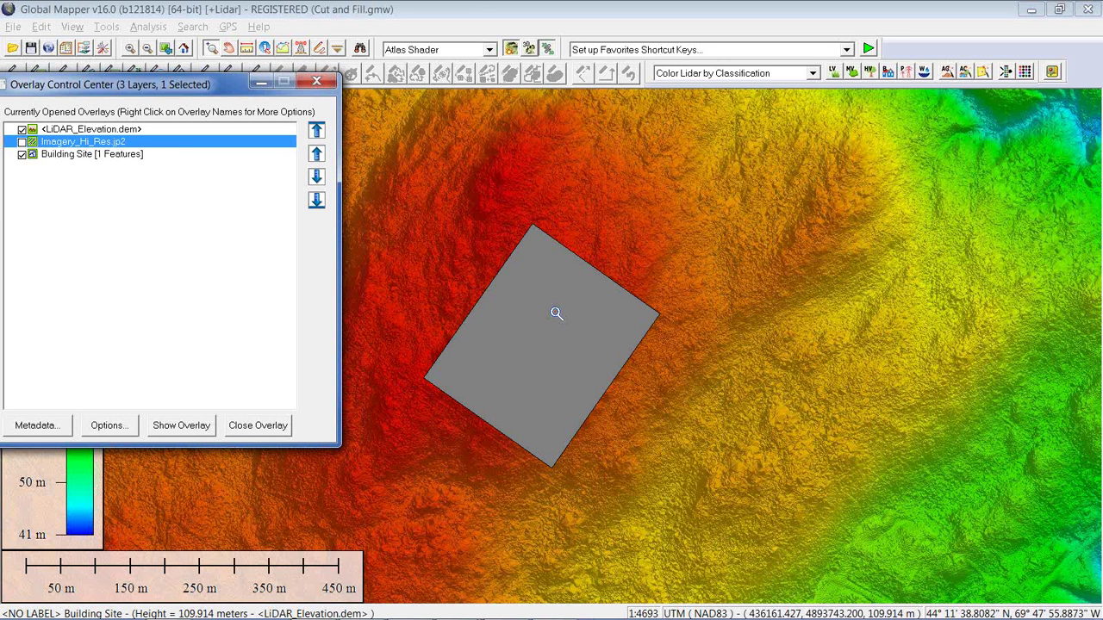
pyautogui.click(529, 48)
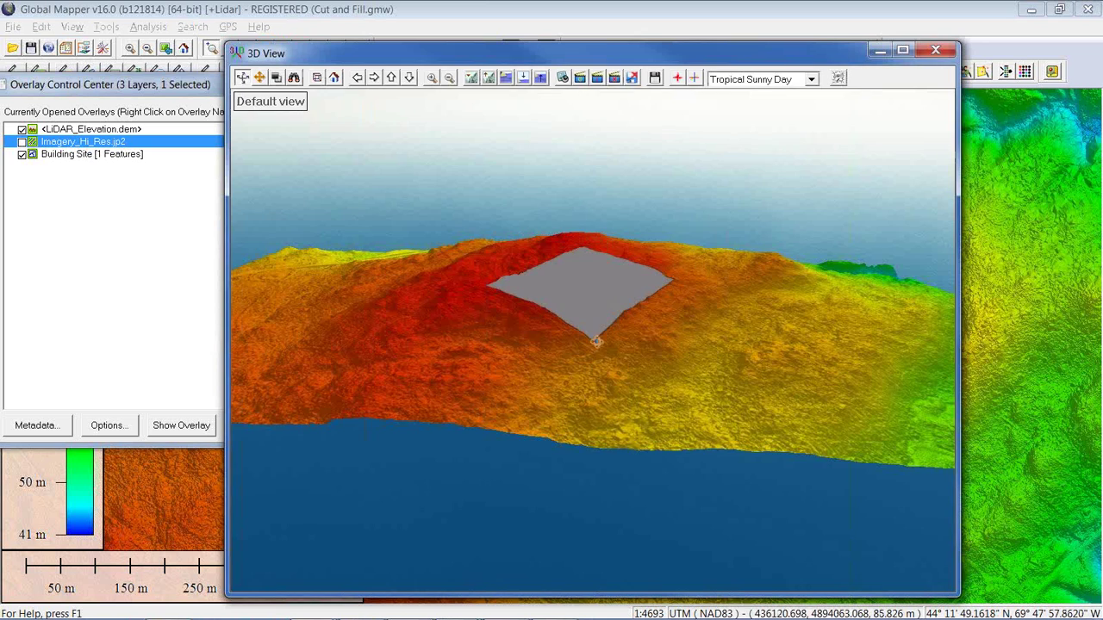
pyautogui.moveTo(606, 333); pyautogui.dragTo(616, 355)
pyautogui.scroll(3, 615, 355)
pyautogui.moveTo(586, 402); pyautogui.dragTo(607, 374)
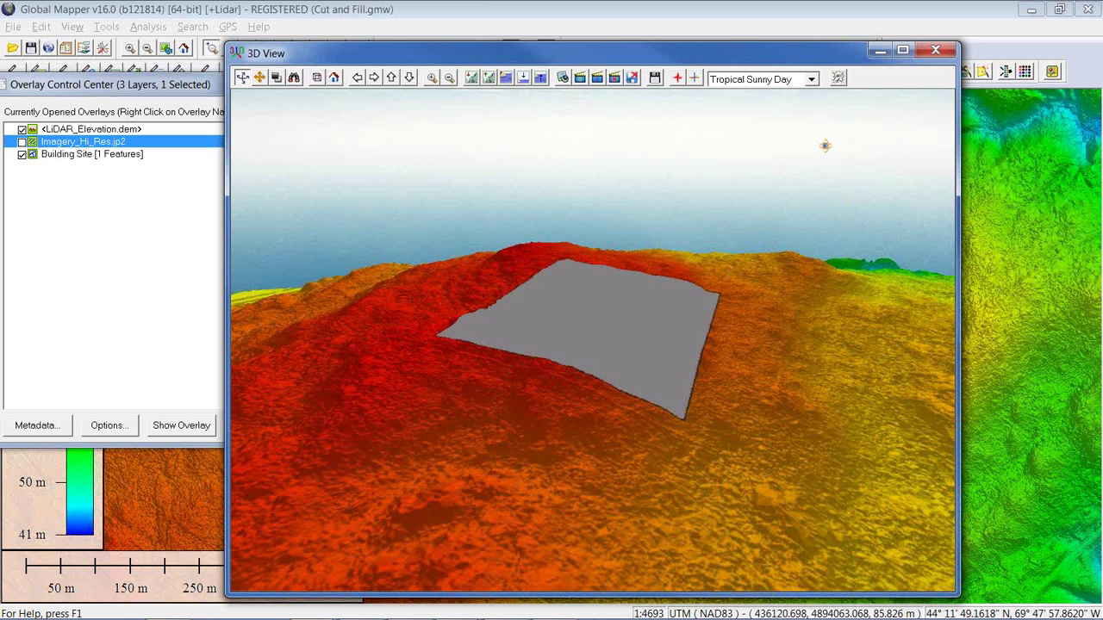
pyautogui.click(935, 54)
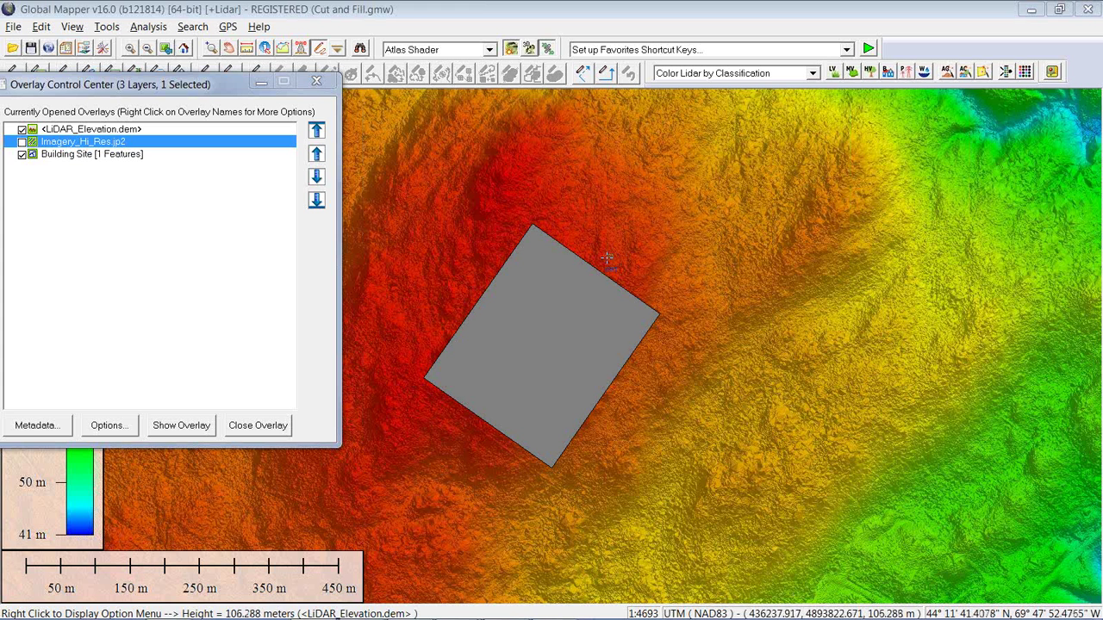
# Calculate a Flattened Site Plan grid from the Building Site area, using the height that equalizes cut and fill volumes and an edge slope of 0.3
pyautogui.click(582, 270)
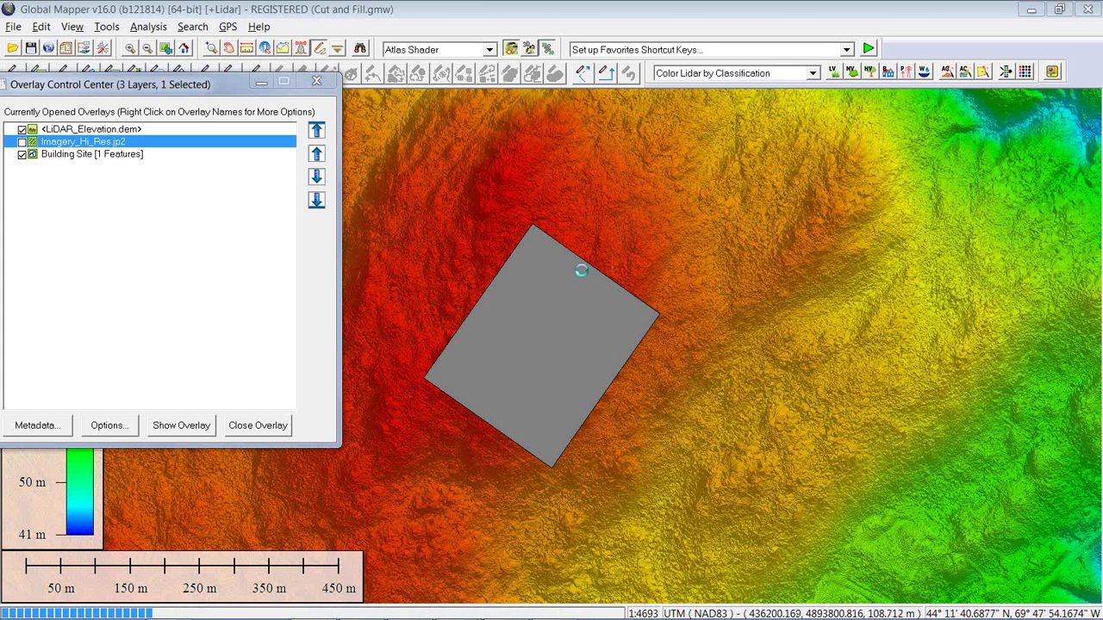
pyautogui.rightClick(731, 172)
pyautogui.moveTo(804, 315)
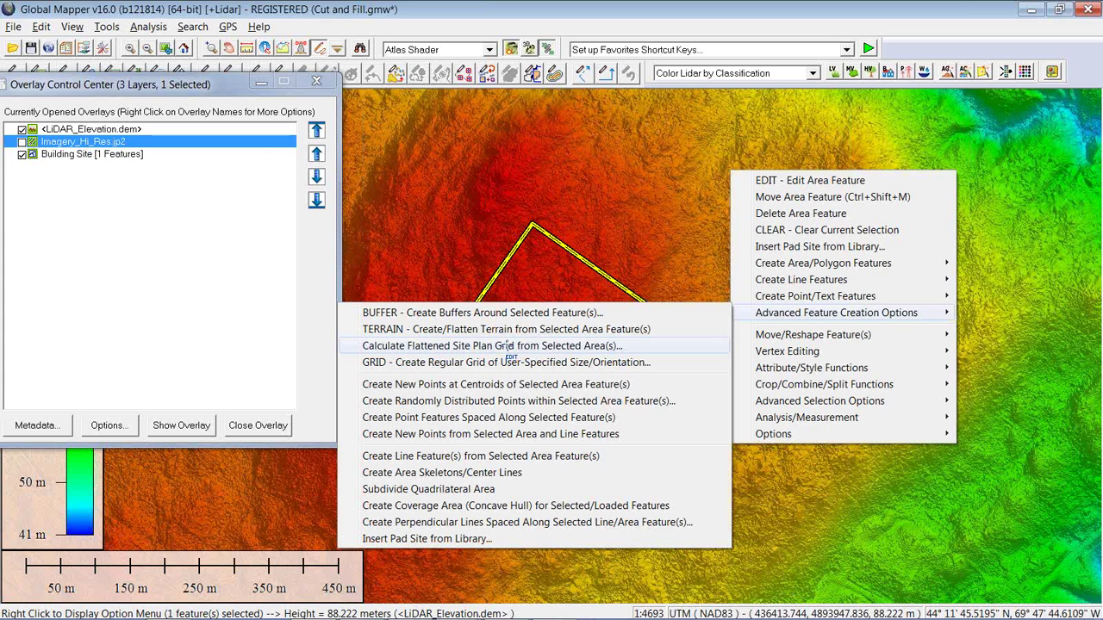
pyautogui.click(507, 347)
pyautogui.moveTo(594, 168); pyautogui.dragTo(891, 127)
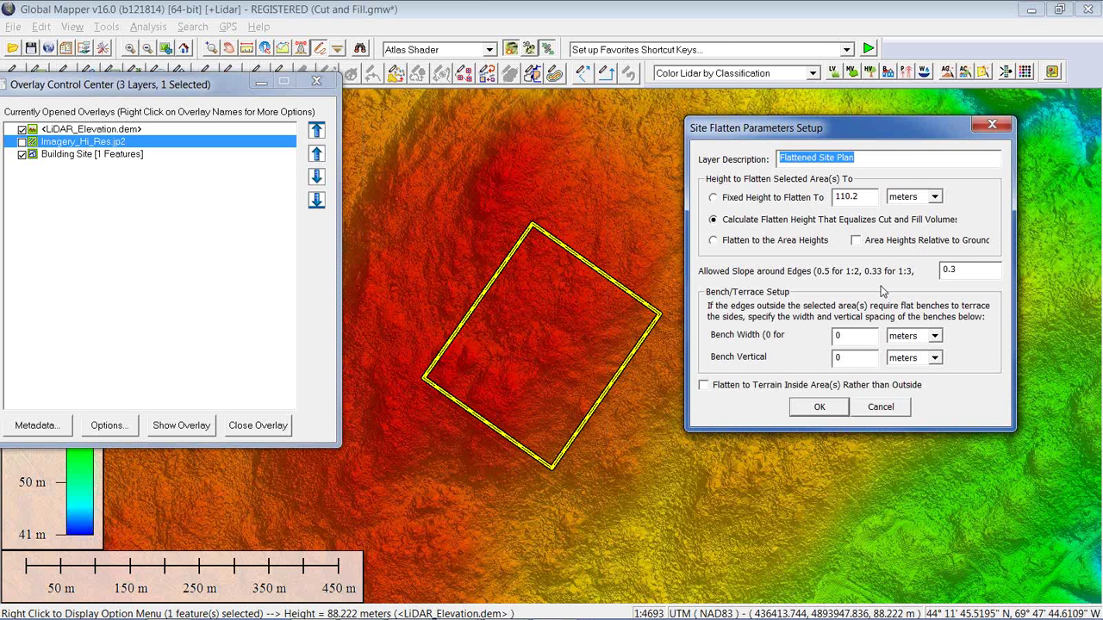
pyautogui.click(811, 408)
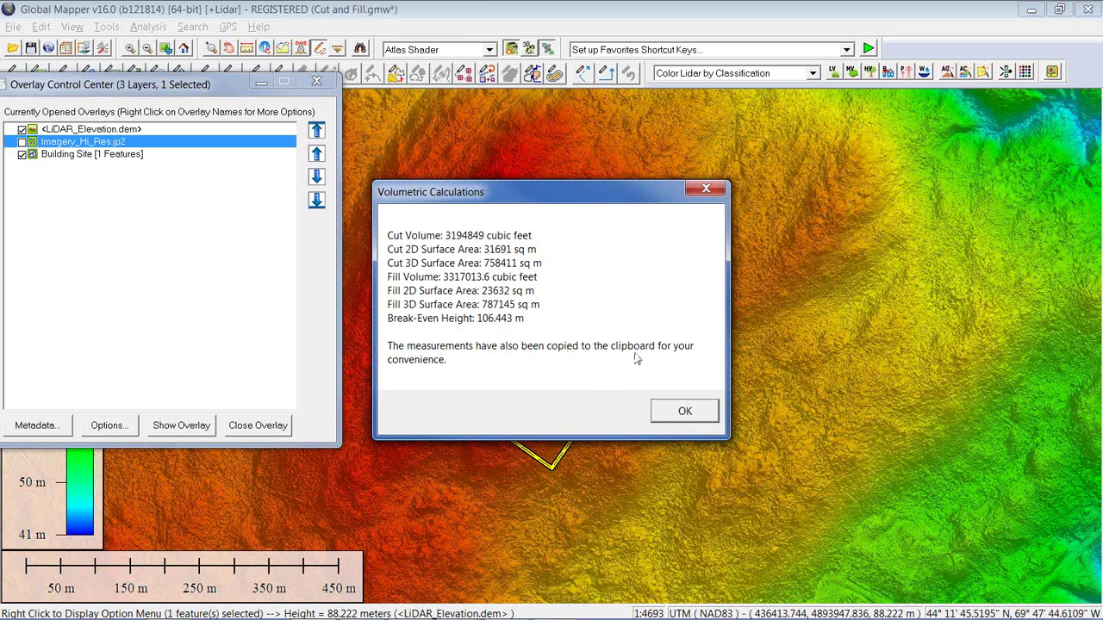
pyautogui.click(686, 411)
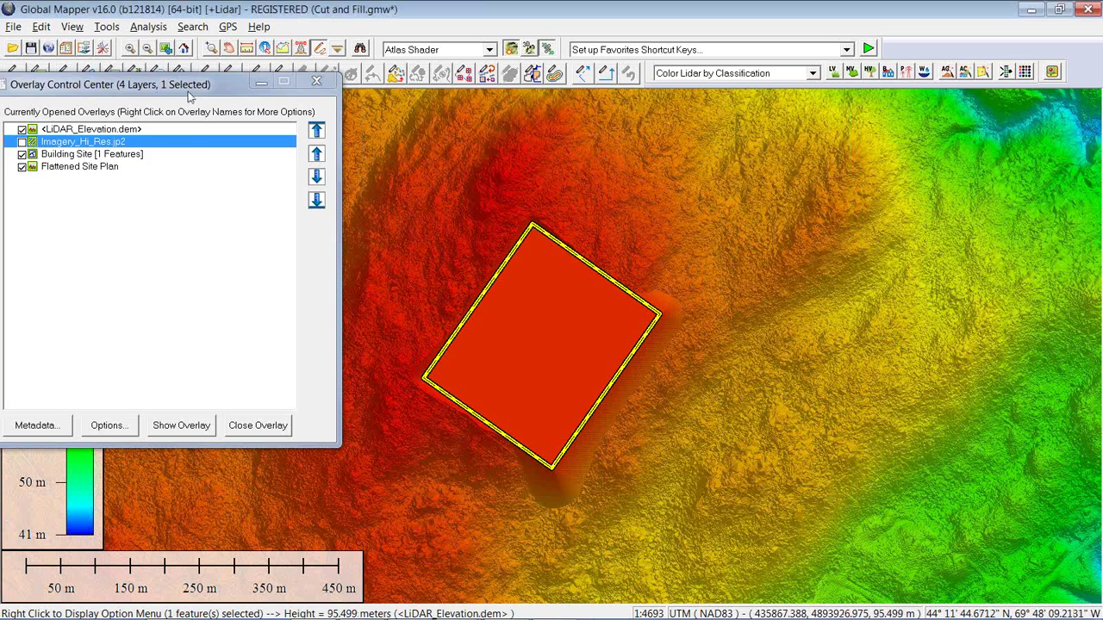
# Deselect the building site, move the layer list off the elevation legend, and examine the flattened site from several angles in the 3D View
pyautogui.moveTo(188, 93); pyautogui.dragTo(883, 80)
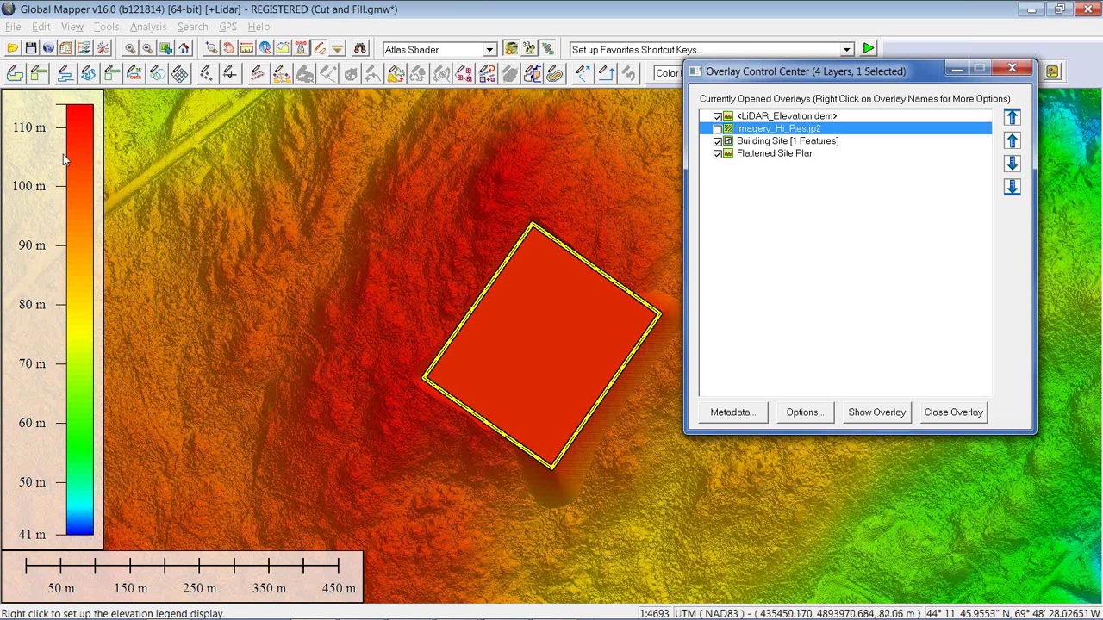
pyautogui.click(453, 249)
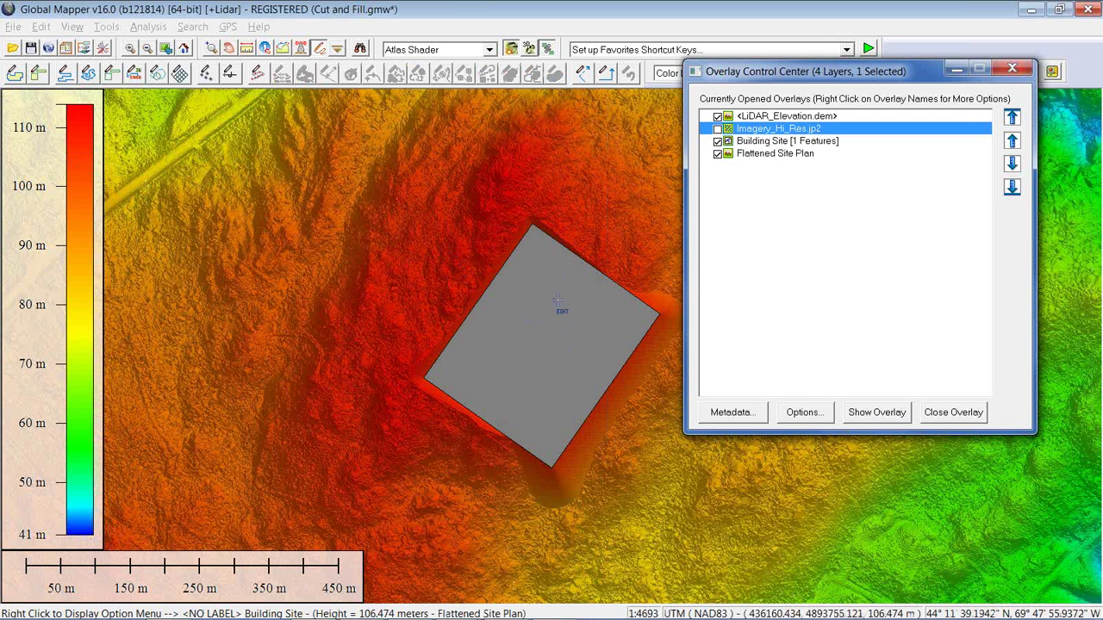
pyautogui.click(528, 50)
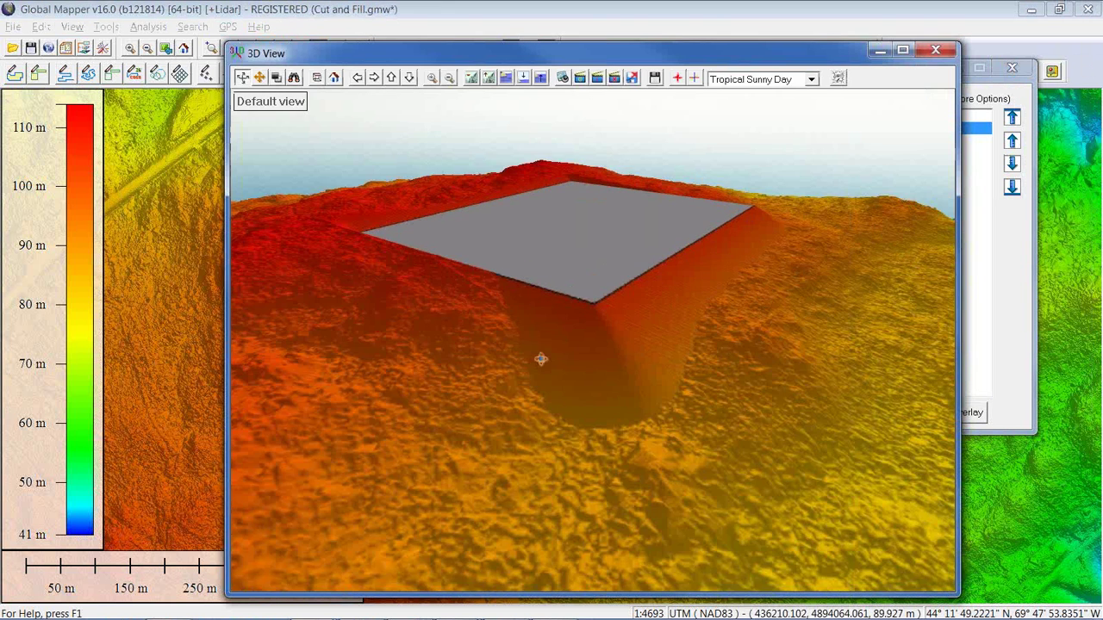
pyautogui.moveTo(542, 359)
pyautogui.mouseDown()
pyautogui.moveTo(556, 370)
pyautogui.moveTo(563, 355)
pyautogui.moveTo(521, 362)
pyautogui.mouseUp()
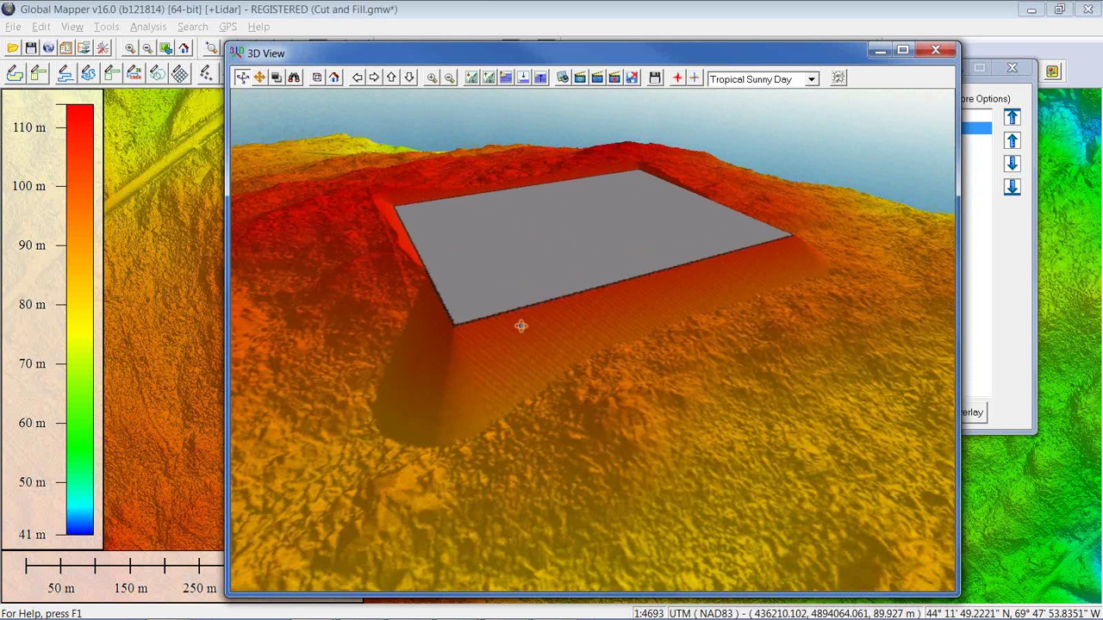
pyautogui.moveTo(470, 336); pyautogui.dragTo(564, 358)
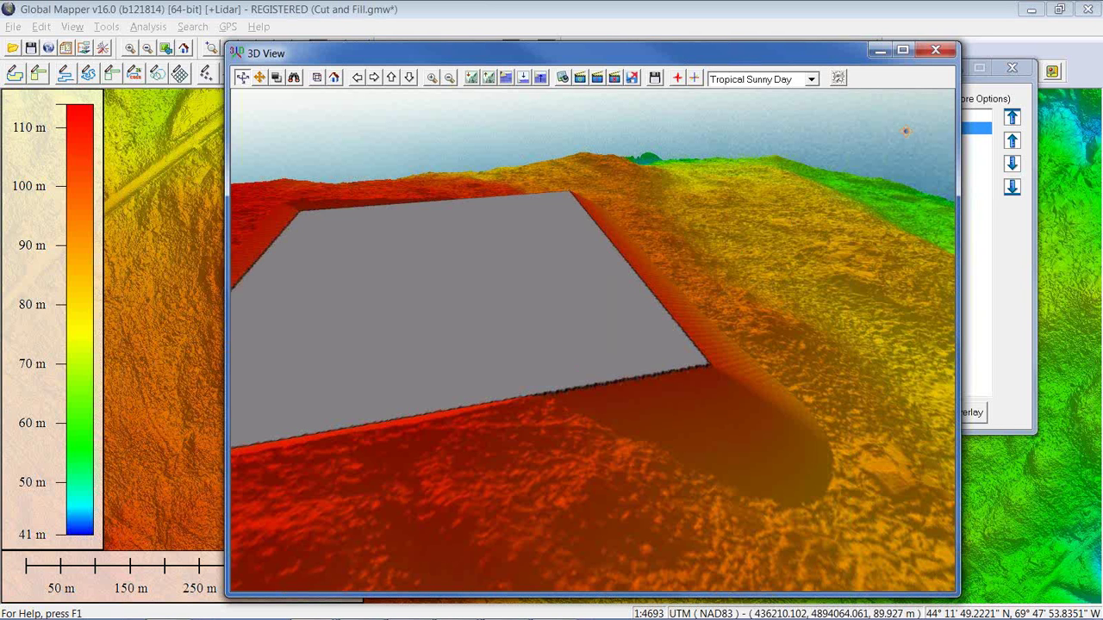
pyautogui.click(936, 52)
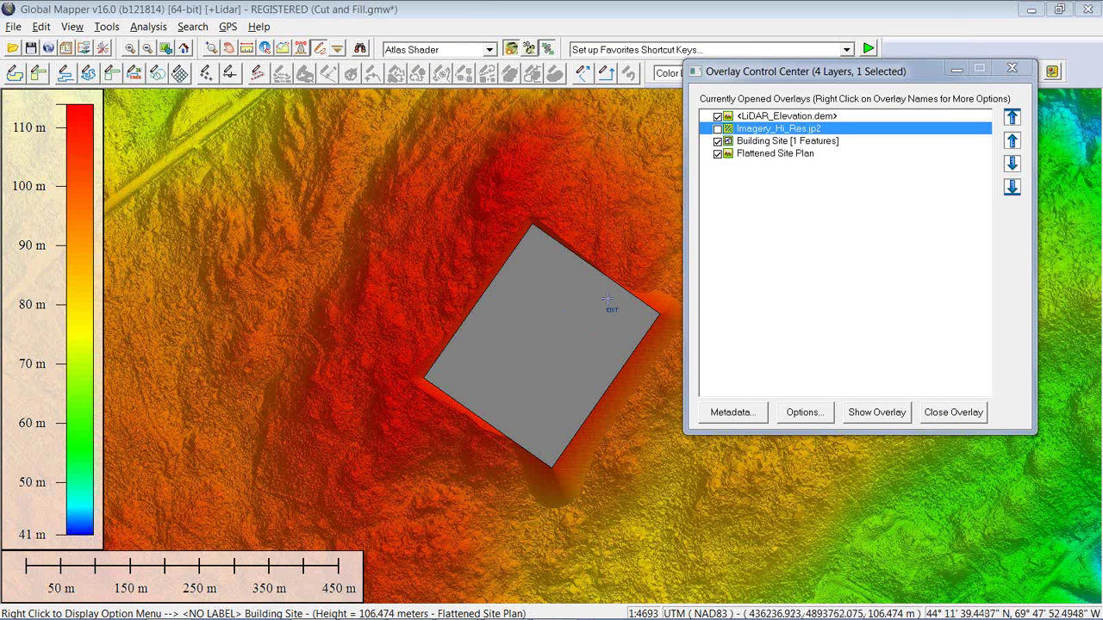
# Open the recent Watershed.gmw workspace, unloading all currently loaded data first
pyautogui.click(15, 27)
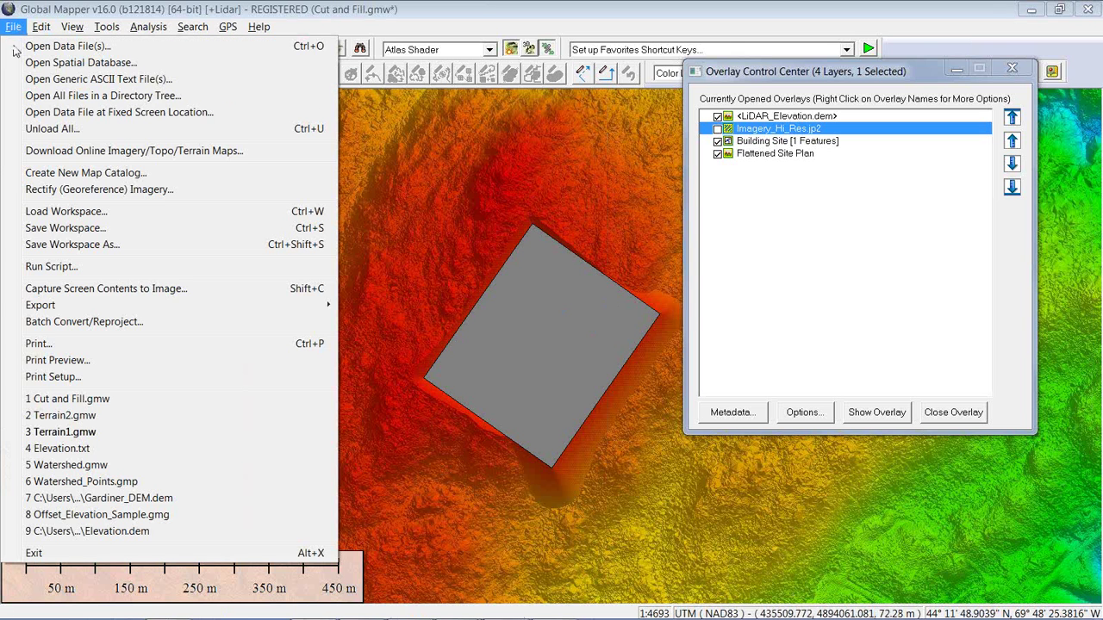
pyautogui.click(45, 466)
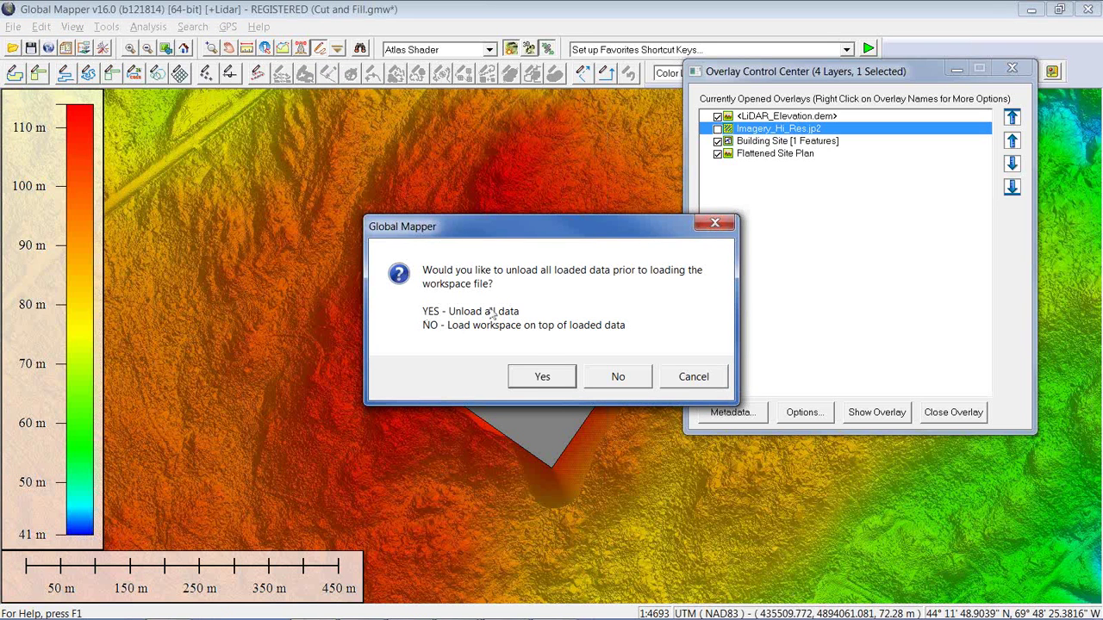
pyautogui.click(541, 379)
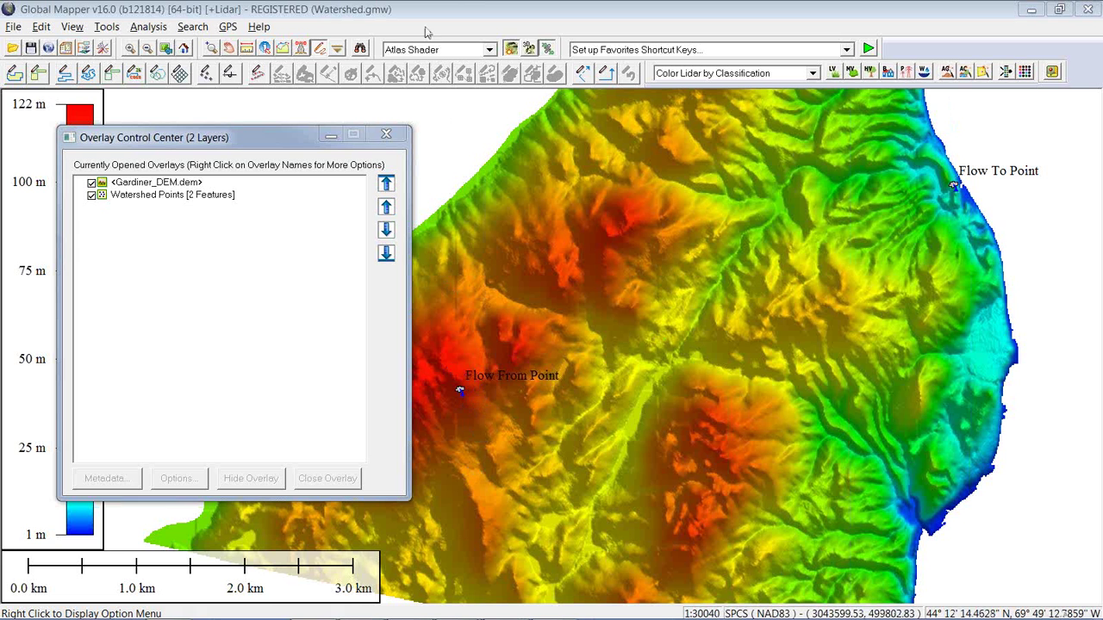
# Generate a watershed that traces flow from the selected Flow From Point, without creating drainage areas to selected points
pyautogui.click(461, 390)
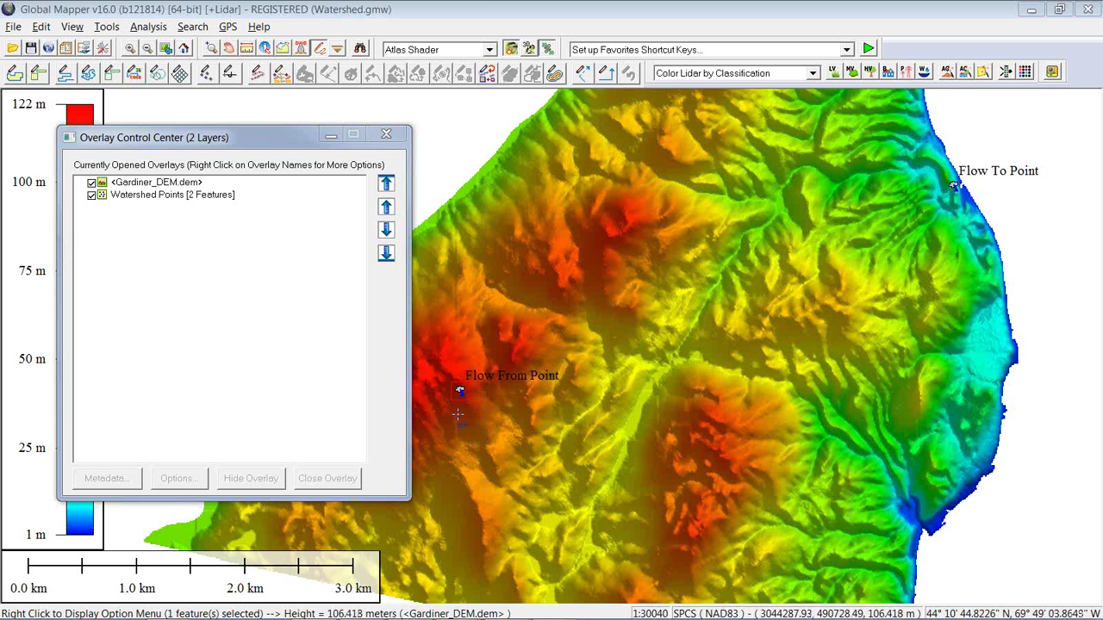
pyautogui.click(140, 28)
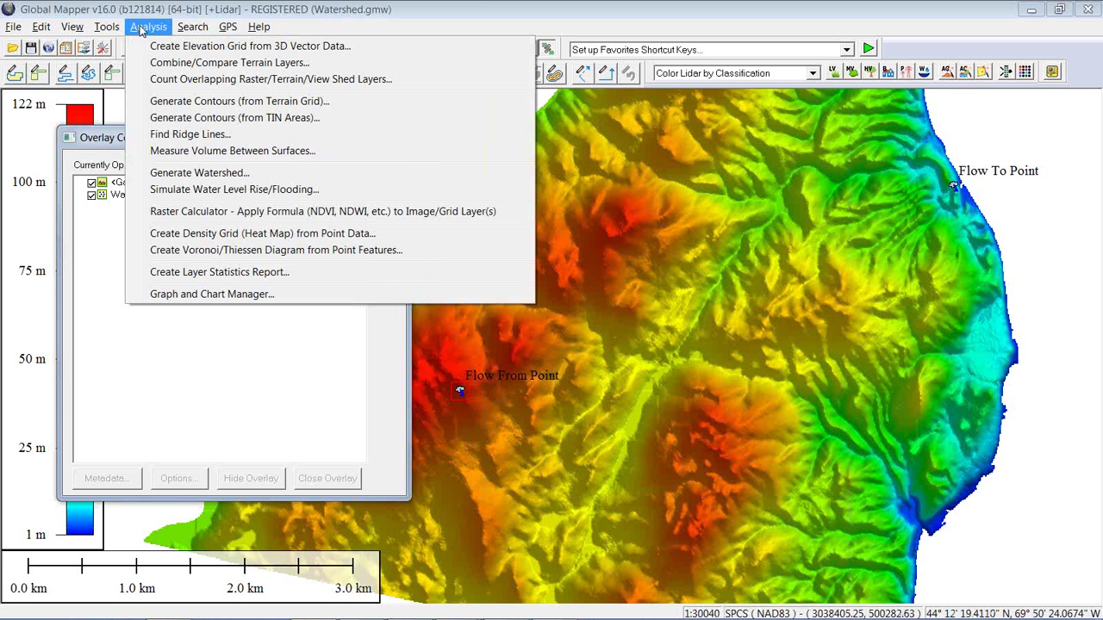
pyautogui.click(157, 176)
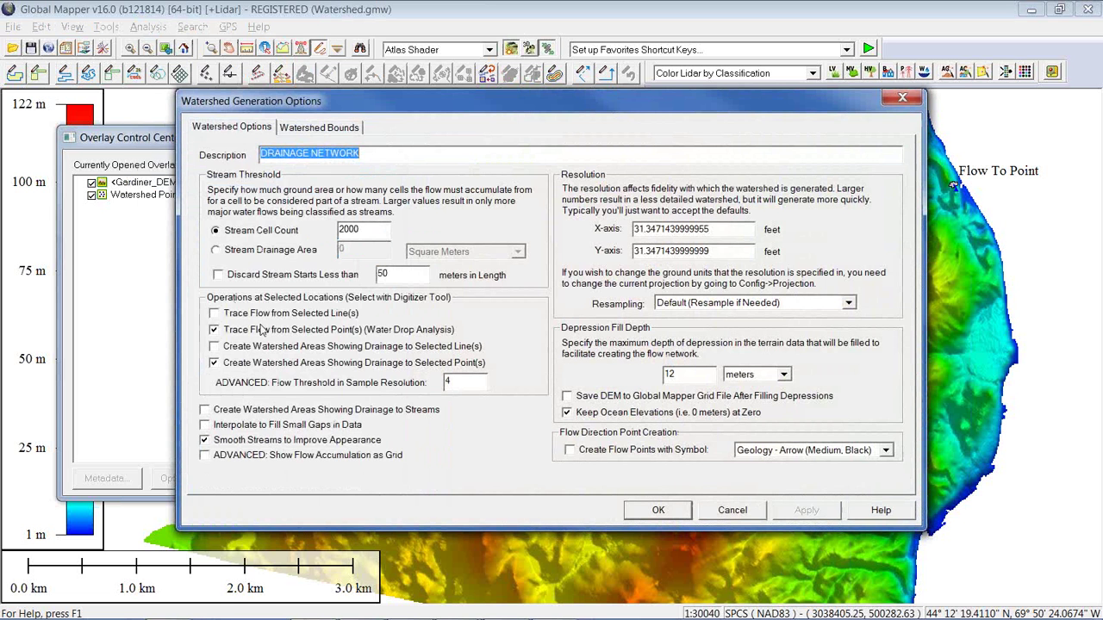
pyautogui.click(213, 364)
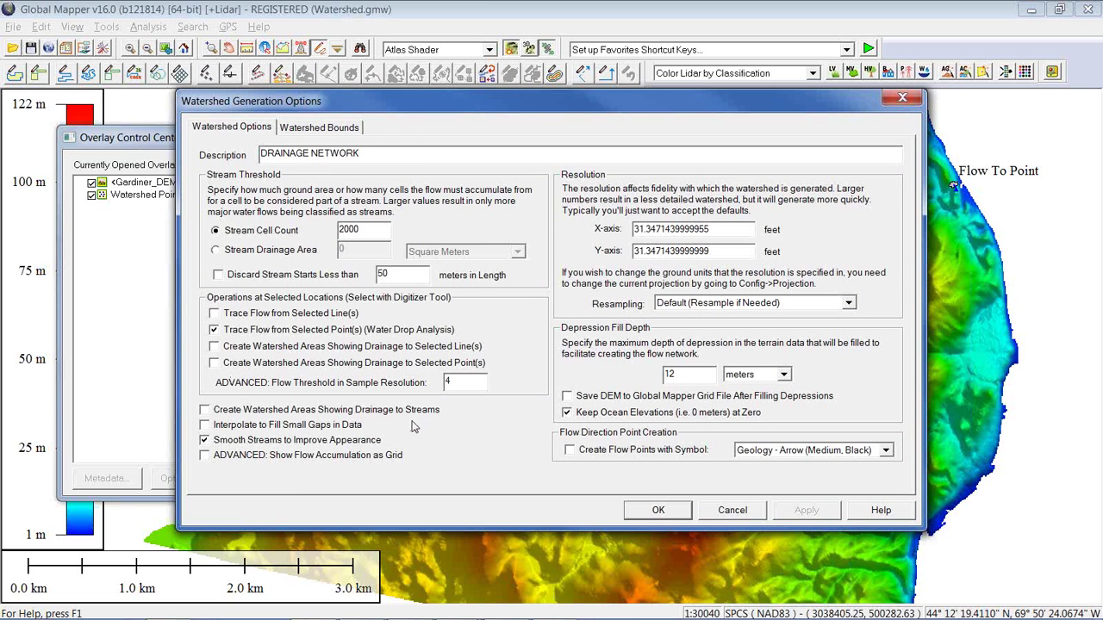
pyautogui.click(657, 510)
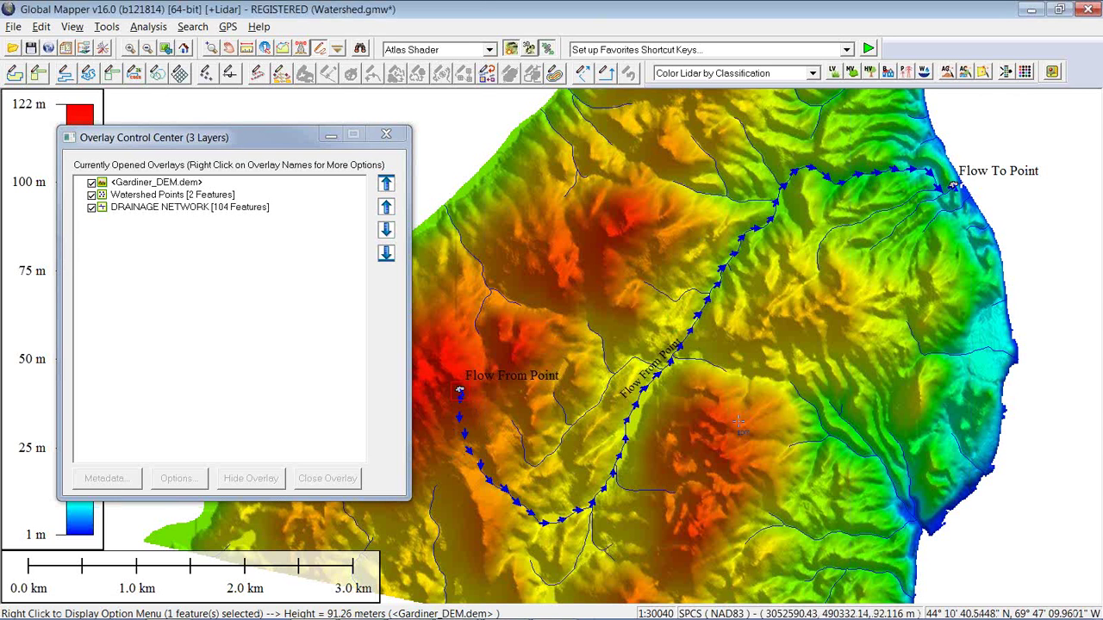
# Toggle the DRAINAGE NETWORK layer to compare the traced flow with the bare terrain, leaving the layer hidden
pyautogui.click(91, 208)
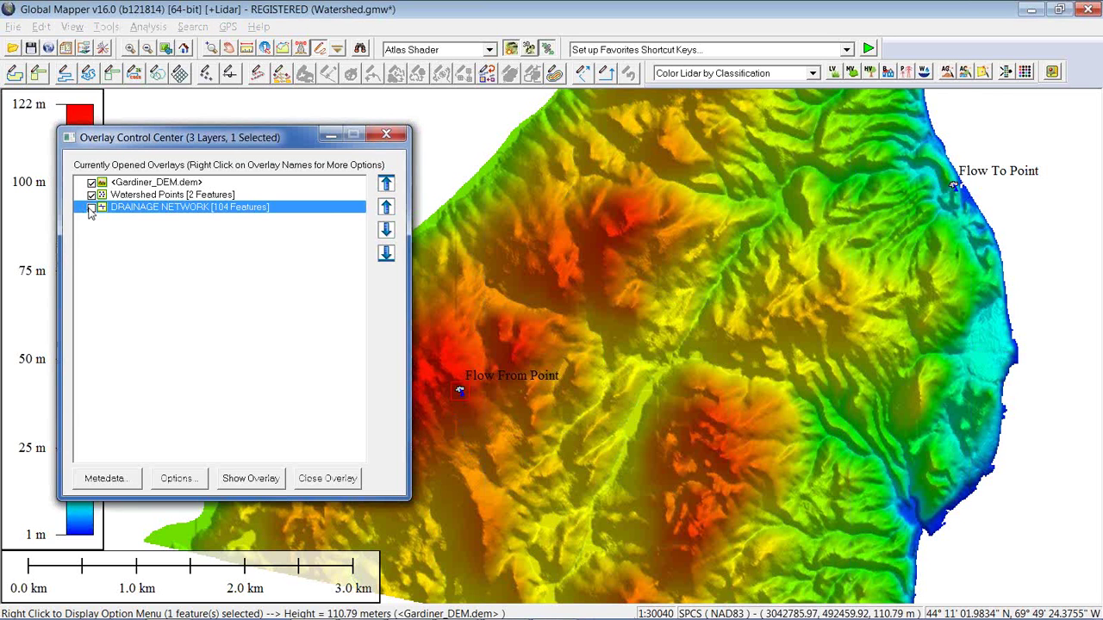
pyautogui.click(91, 208)
pyautogui.click(91, 208)
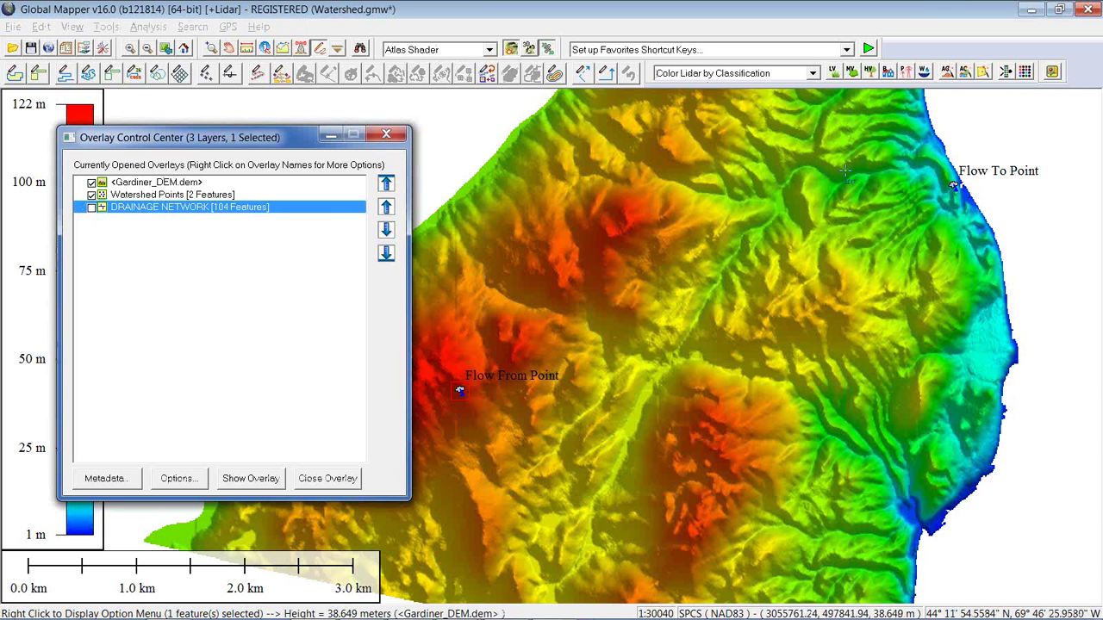
# Generate a second watershed showing the area draining to the selected Flow To Point, with flow tracing from selected points turned off
pyautogui.click(950, 182)
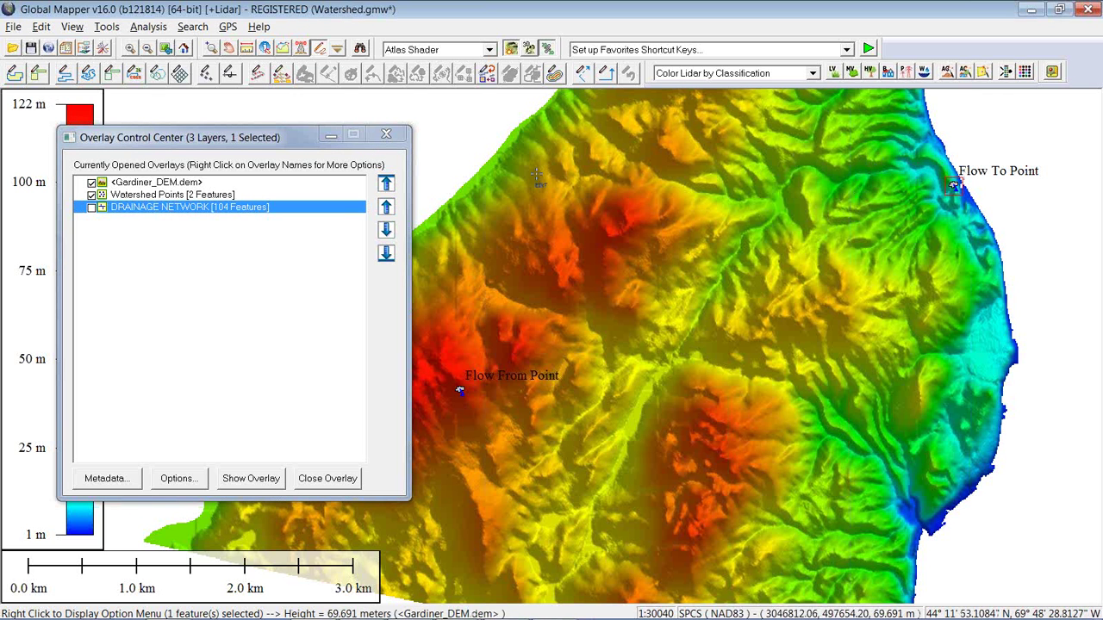
pyautogui.click(149, 26)
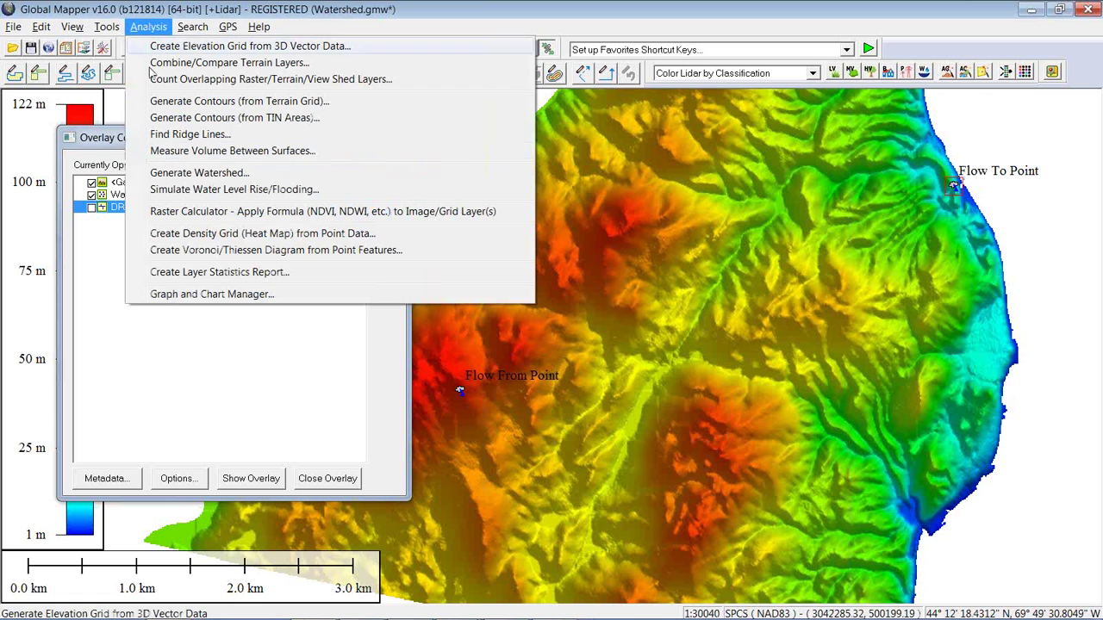
pyautogui.click(148, 173)
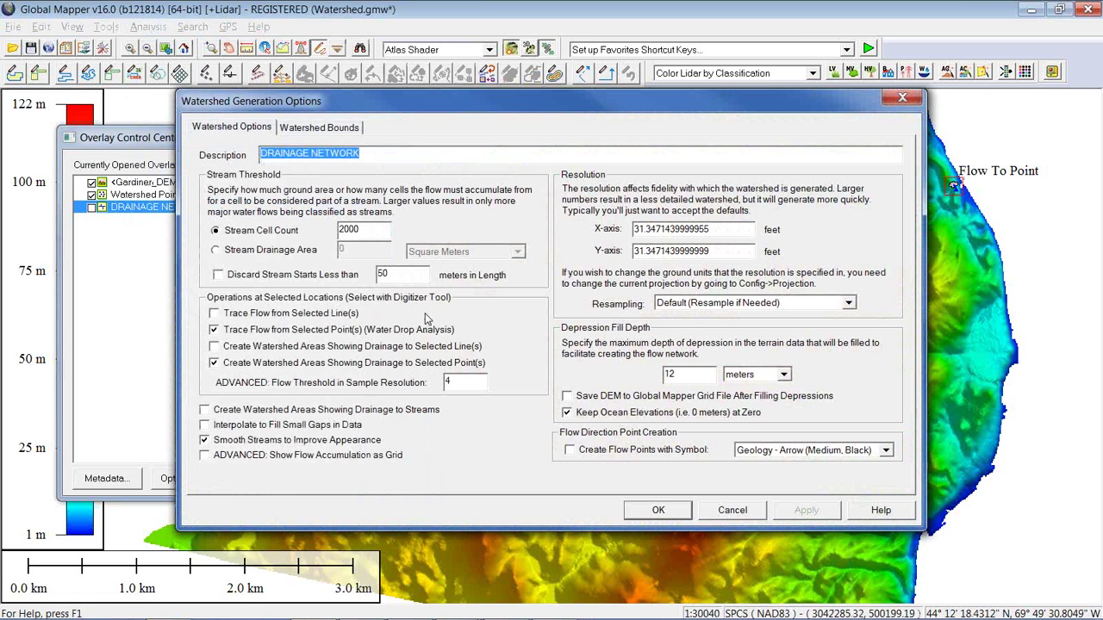
pyautogui.click(214, 331)
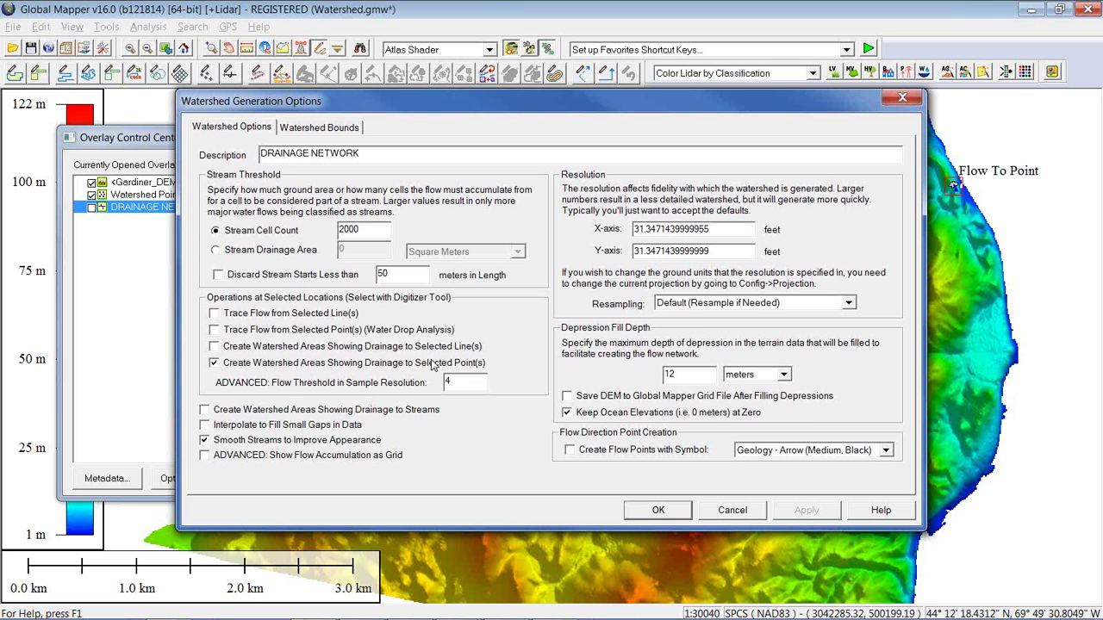
pyautogui.click(657, 510)
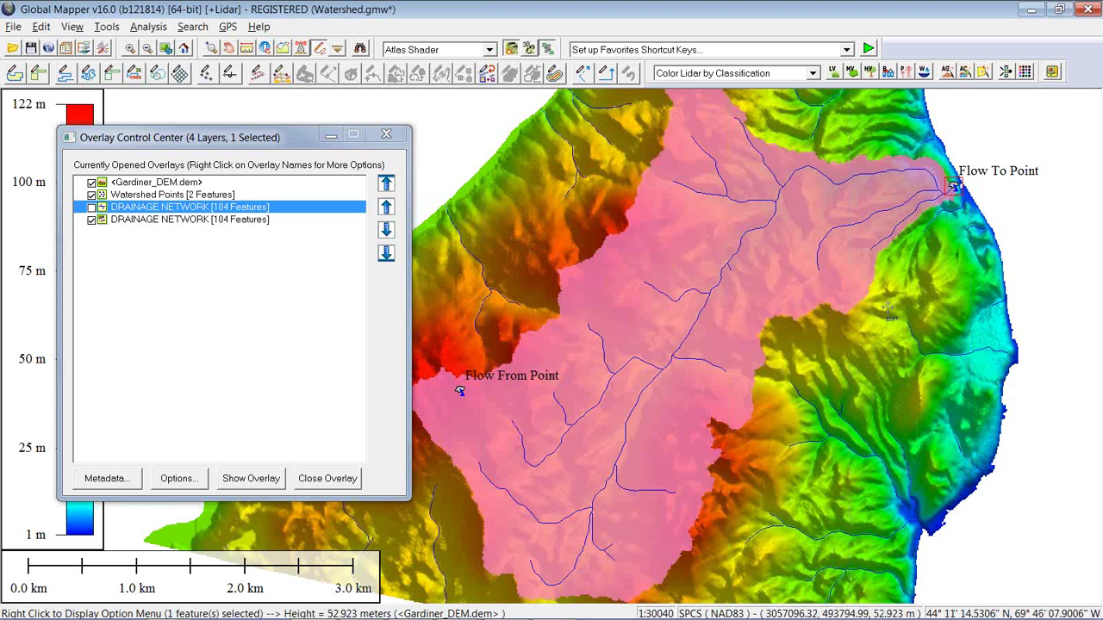
# Hide the second DRAINAGE NETWORK layer after viewing its full drainage area, and move the layer list off the elevation legend
pyautogui.scroll(-1, 862, 362)
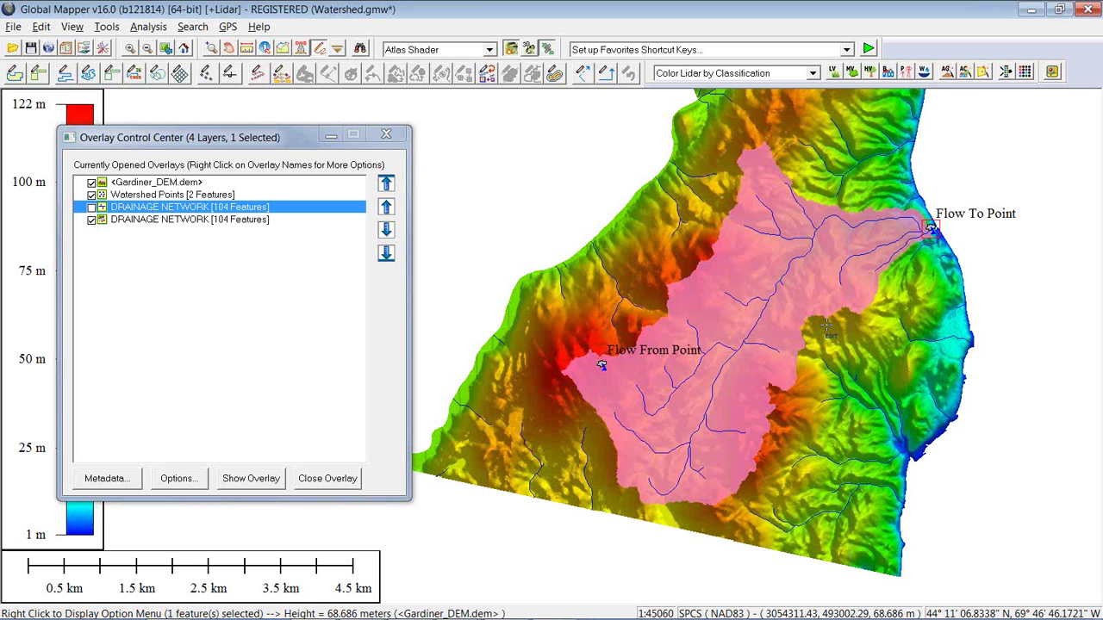
pyautogui.click(92, 221)
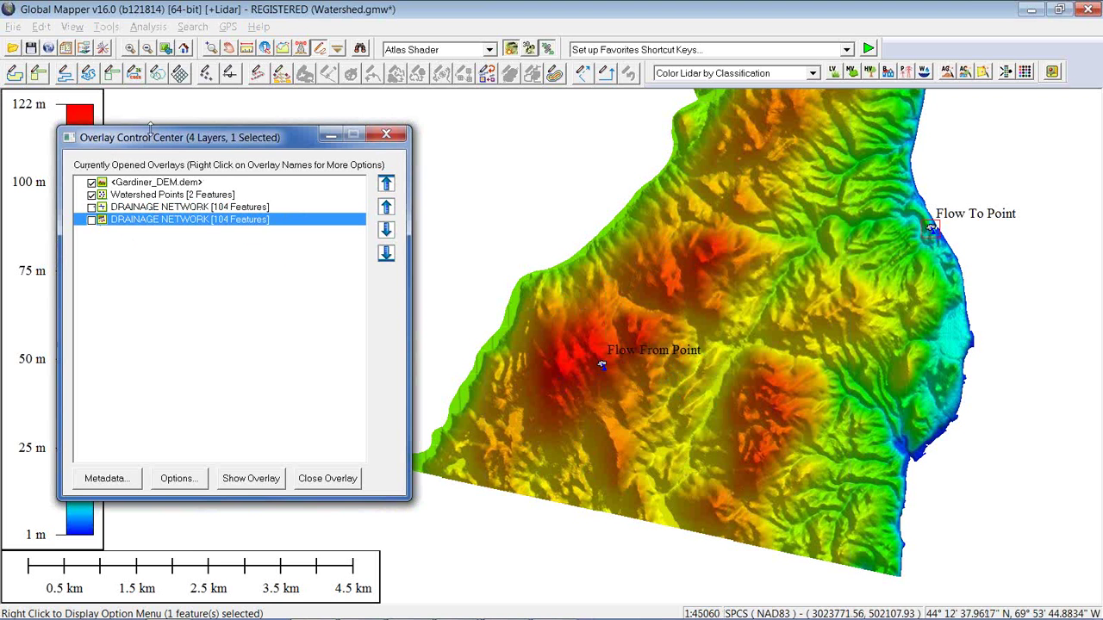
pyautogui.moveTo(150, 126); pyautogui.dragTo(199, 105)
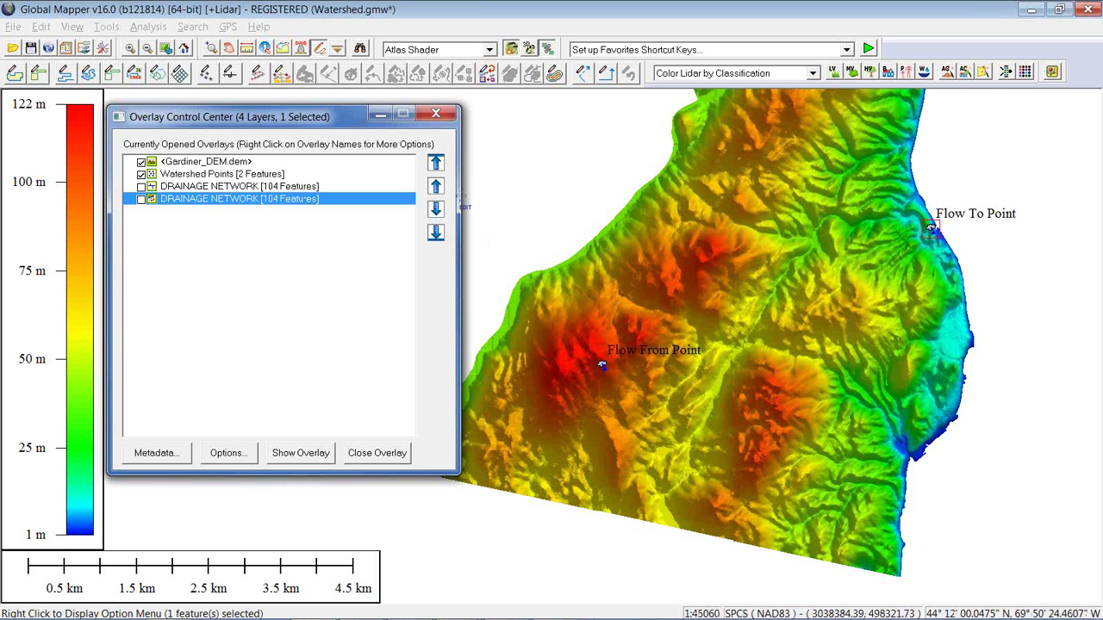
# Generate a contour from the terrain grid only at the 100 m height, with area features colored by the current elevation shader
pyautogui.click(158, 32)
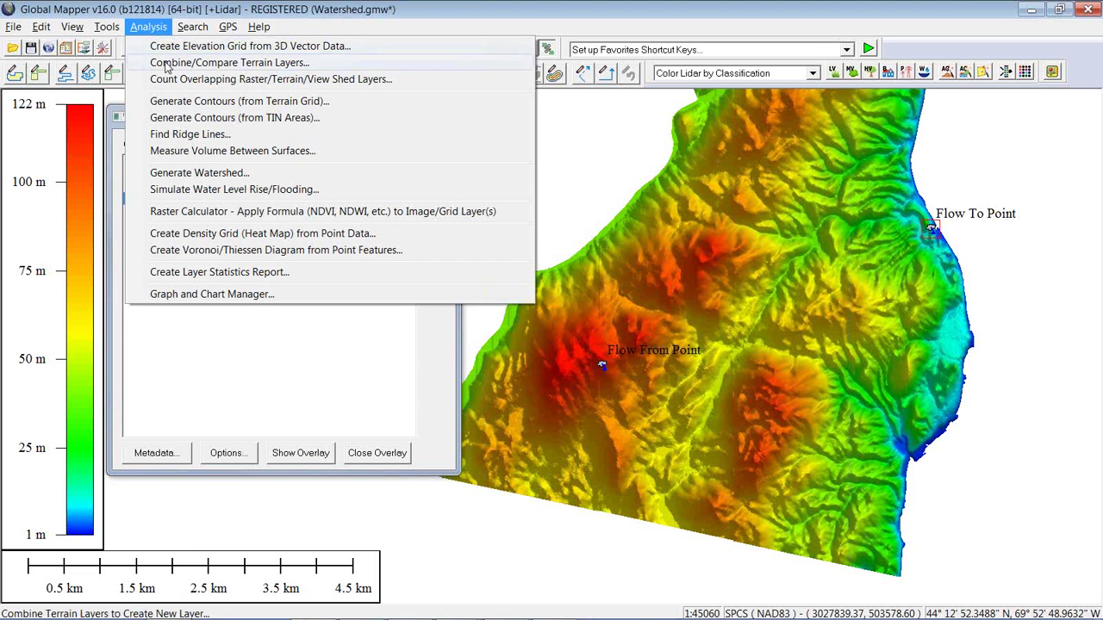
pyautogui.click(183, 101)
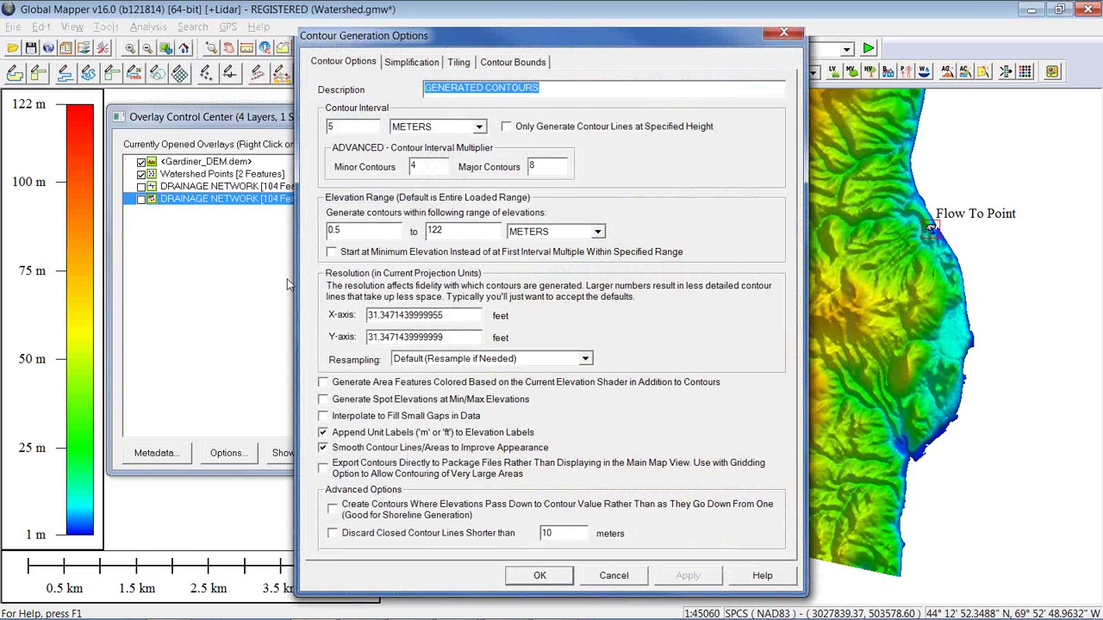
pyautogui.click(519, 129)
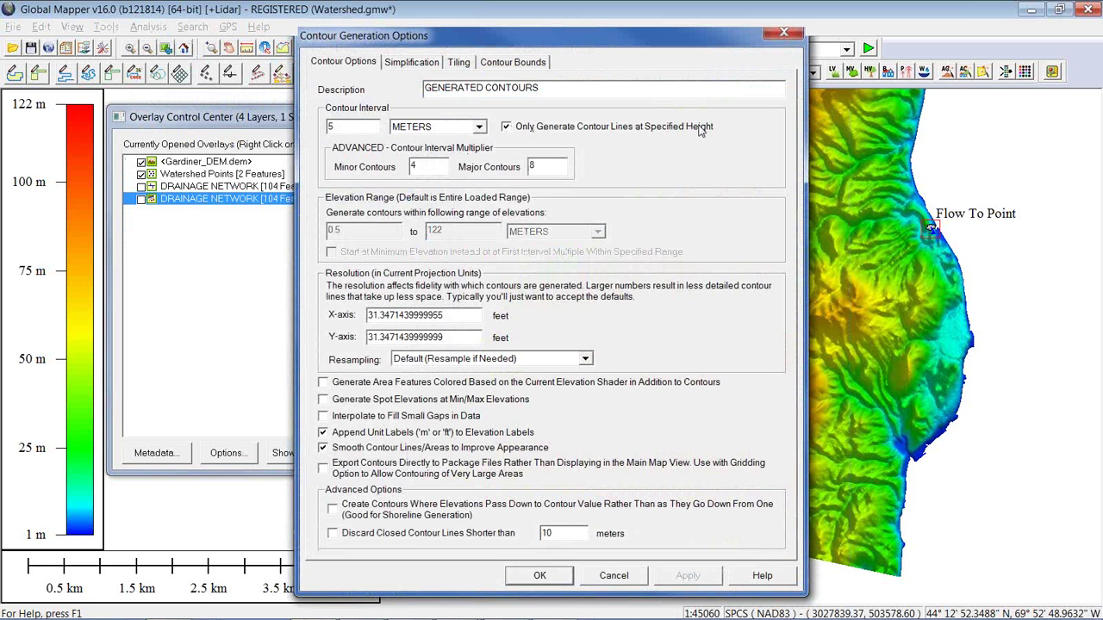
pyautogui.doubleClick(353, 126)
pyautogui.write('100')
pyautogui.click(323, 383)
pyautogui.click(355, 126)
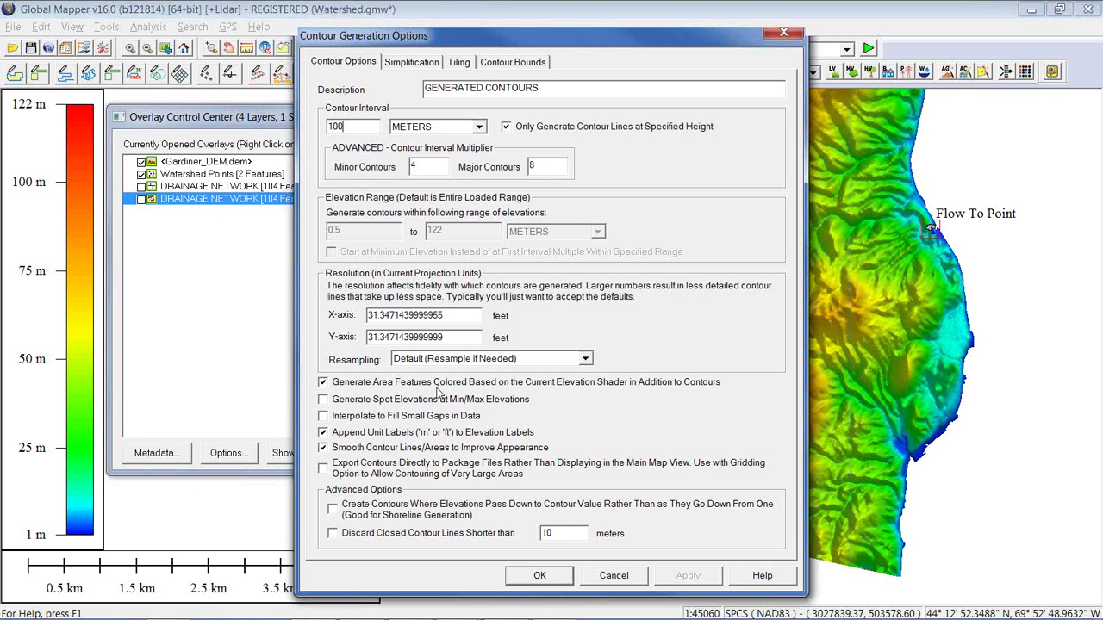
pyautogui.click(540, 576)
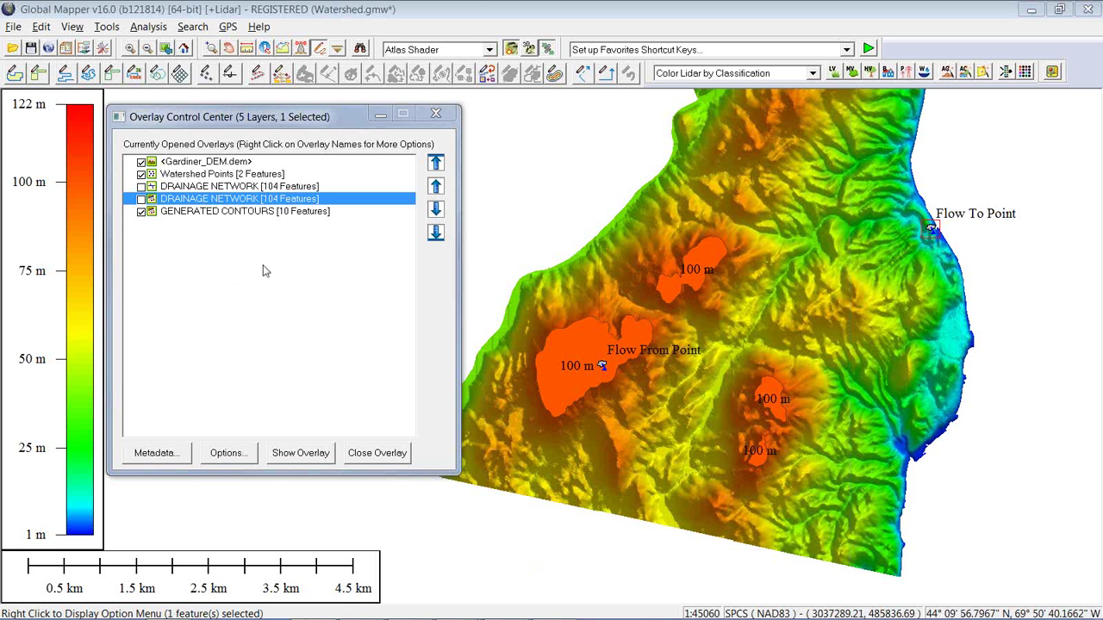
# Examine the Gardiner_DEM.dem layer's elevation alteration options, including the minimum valid elevation setting
pyautogui.click(197, 166)
pyautogui.click(234, 457)
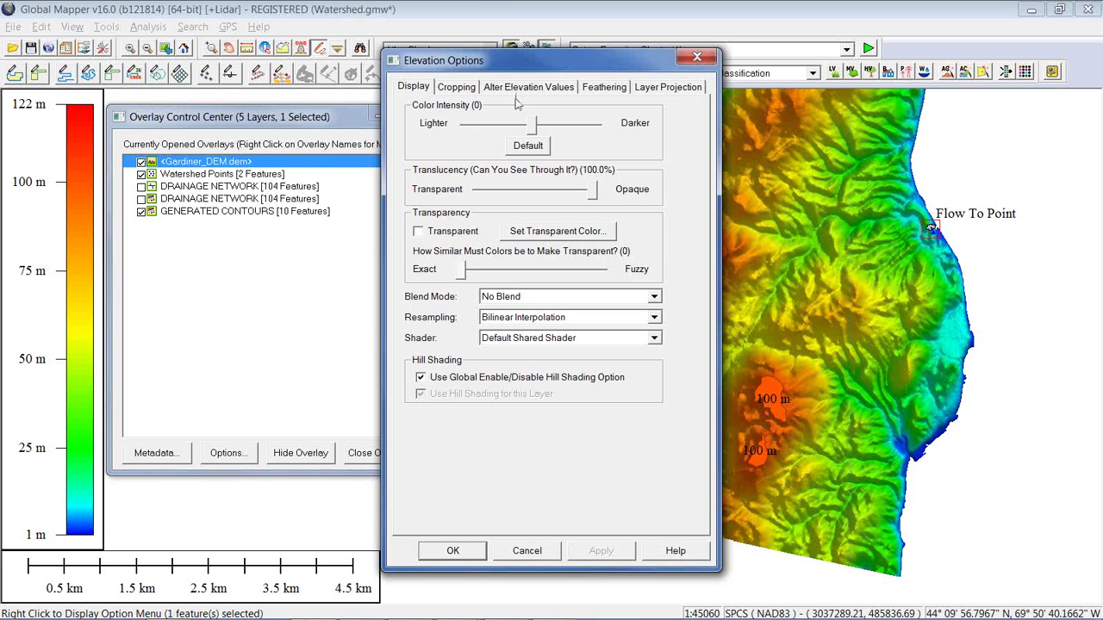
pyautogui.click(536, 88)
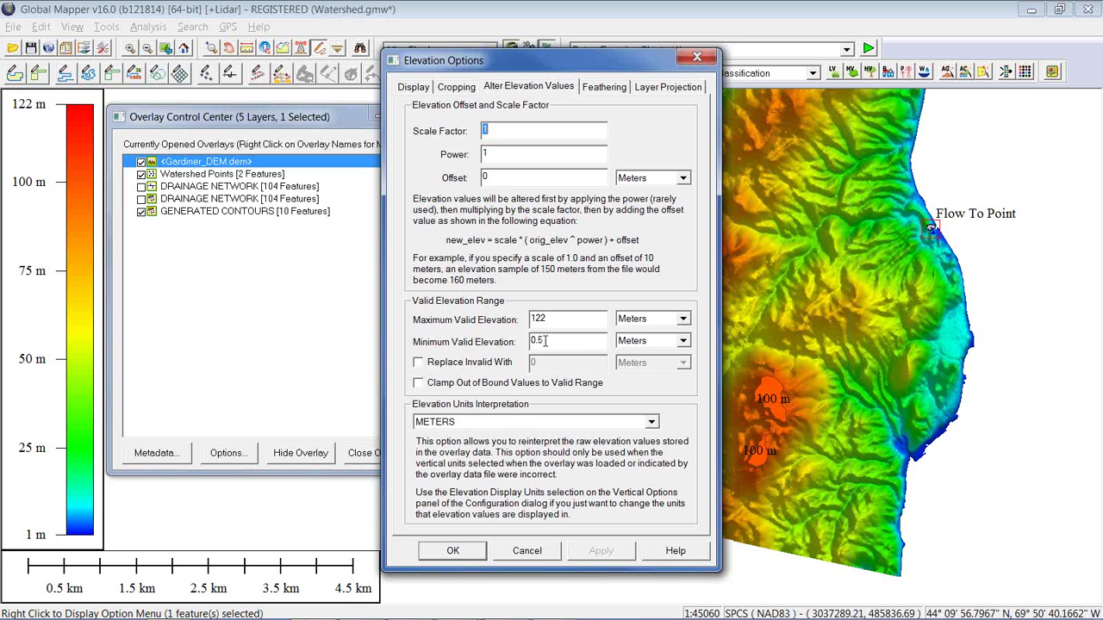
pyautogui.moveTo(544, 341); pyautogui.dragTo(523, 344)
pyautogui.click(527, 552)
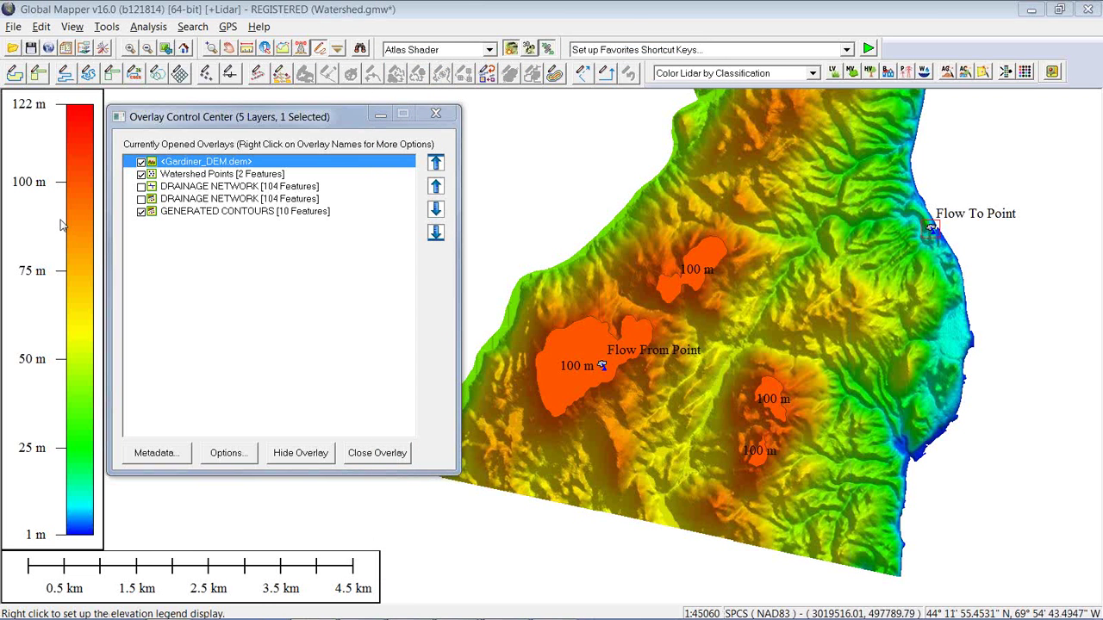
# Unload all data without saving the workspace, load the Terrain1.gmw workspace and close its layer list
pyautogui.hotkey('ctrl', 'u')
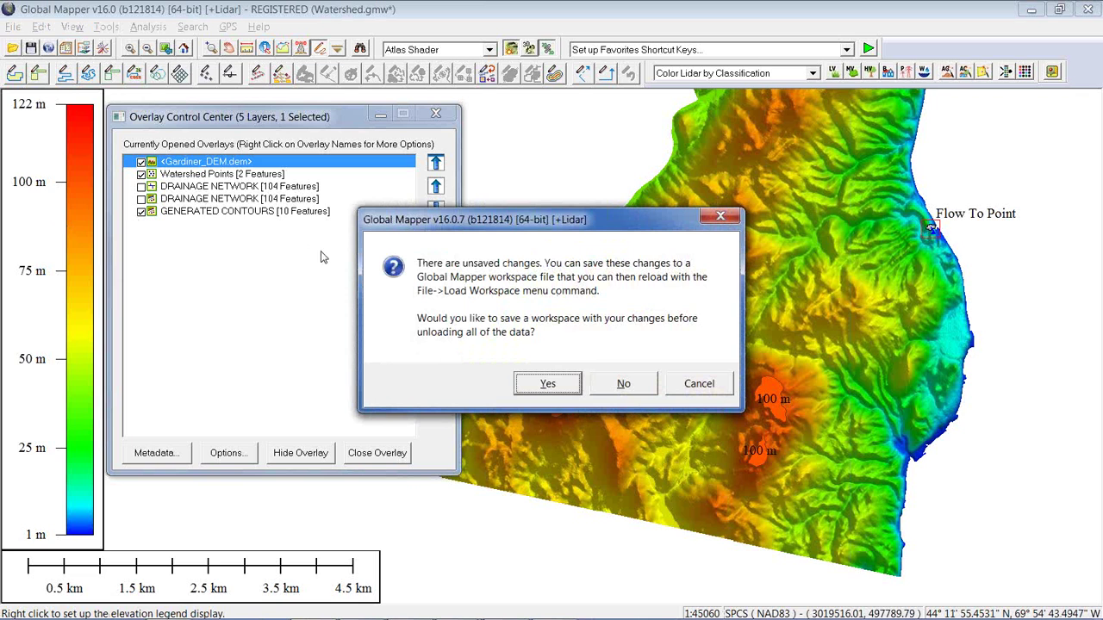
pyautogui.click(648, 387)
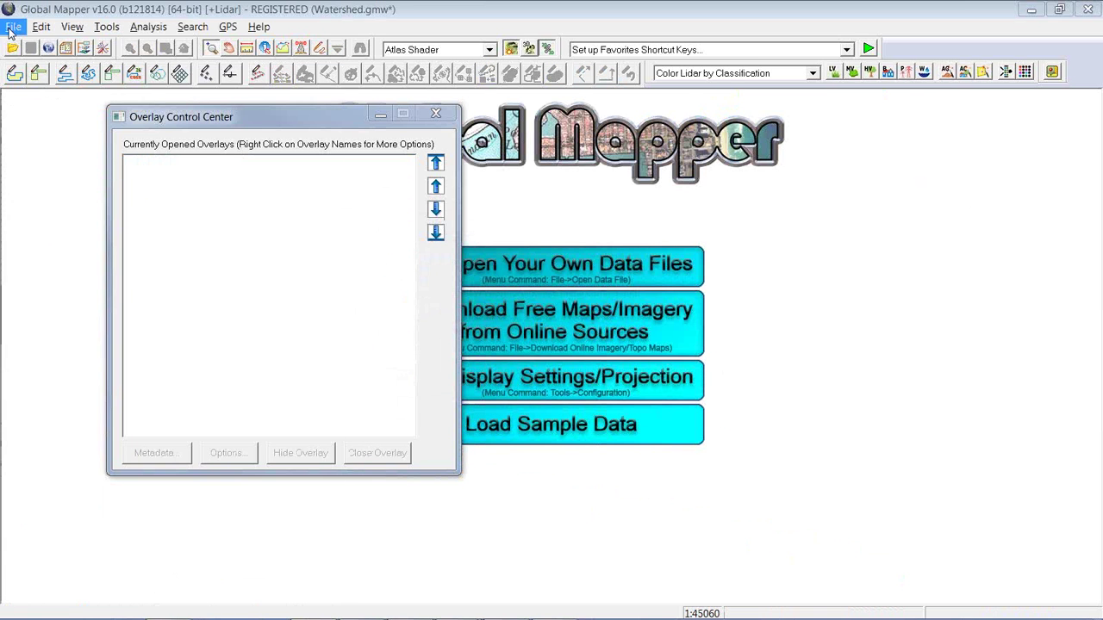
pyautogui.click(13, 27)
pyautogui.click(63, 448)
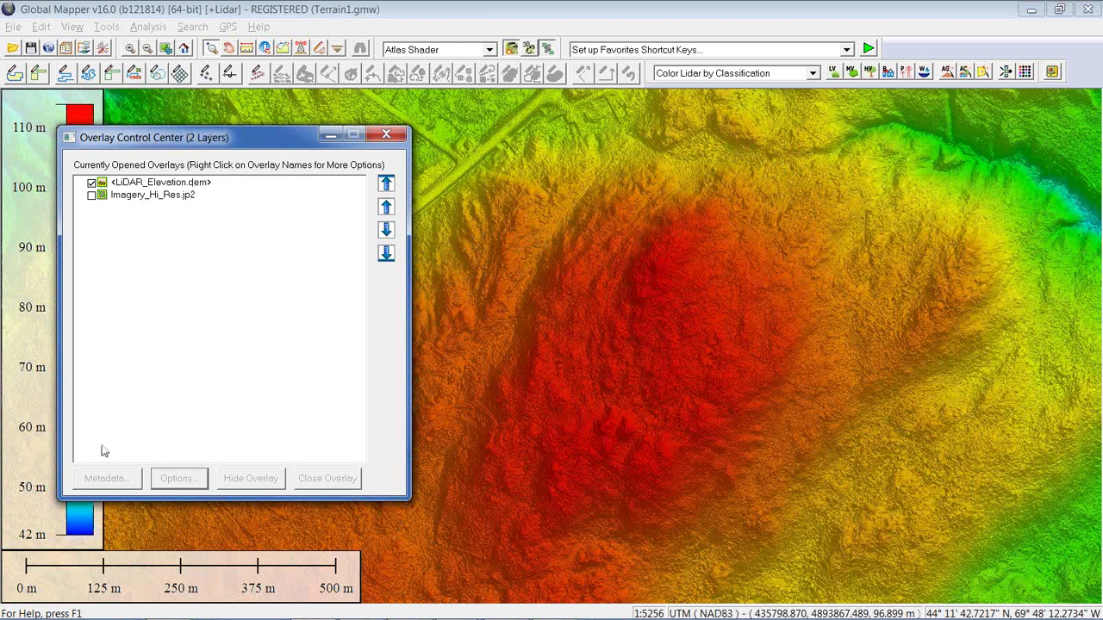
pyautogui.click(397, 139)
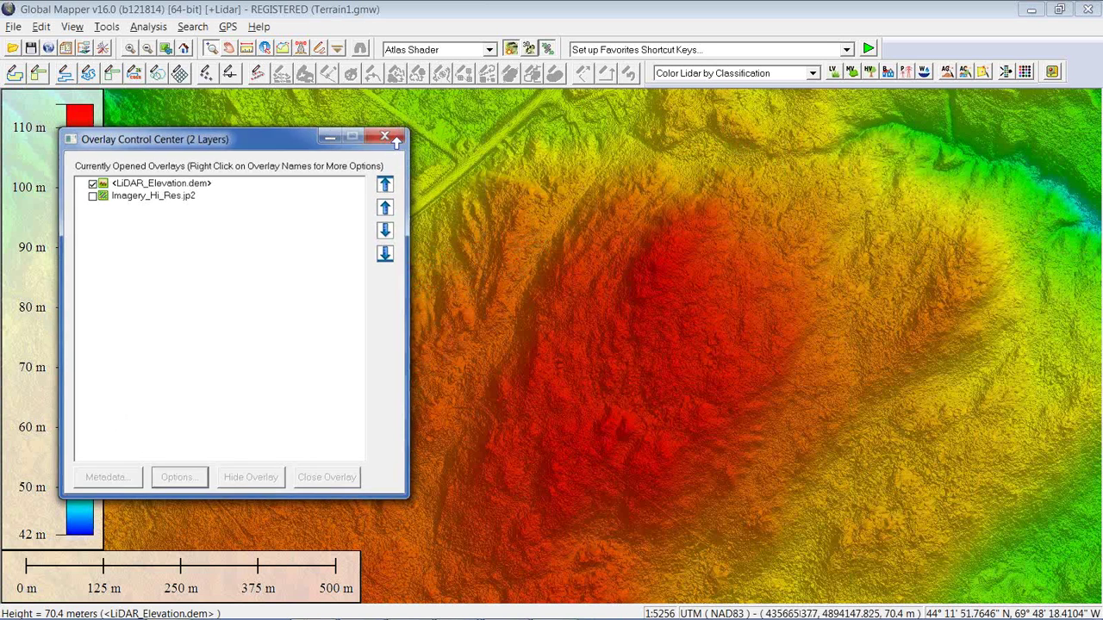
# Apply the Slope Shader and set up equal-value area creation for LiDAR_Elevation.dem with a maximum slope match distance of 2 degrees
pyautogui.click(488, 50)
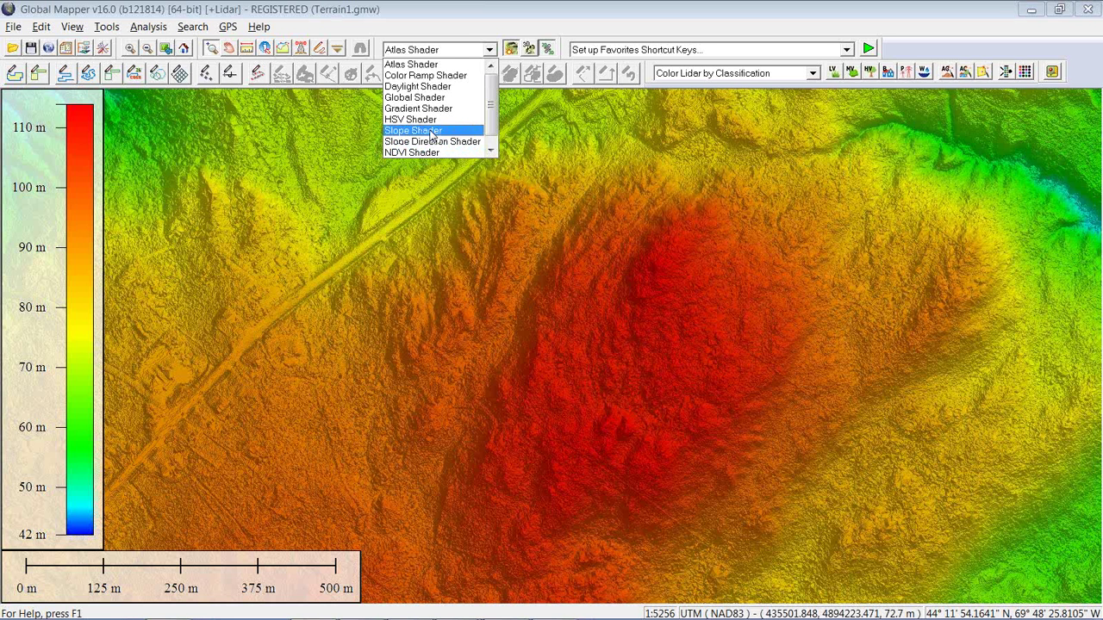
pyautogui.click(429, 130)
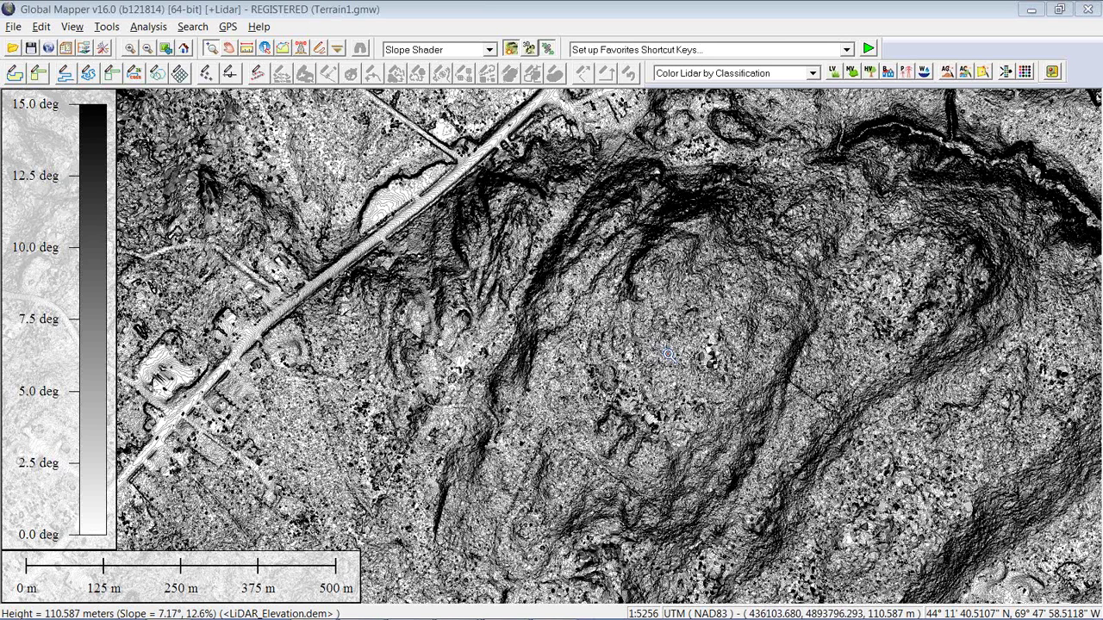
pyautogui.click(90, 49)
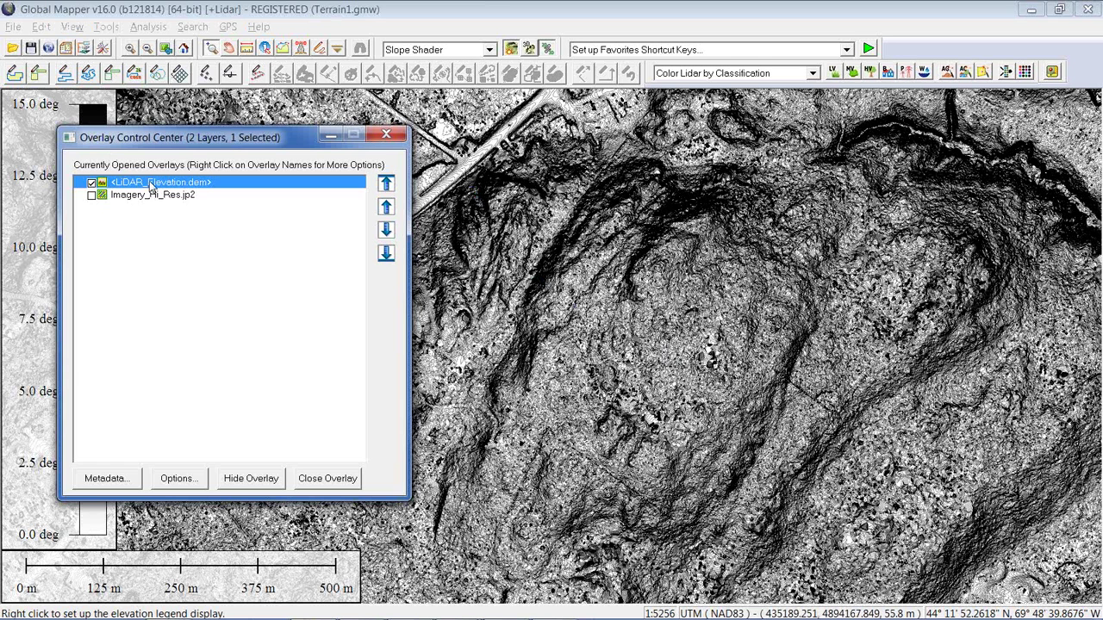
pyautogui.rightClick(151, 185)
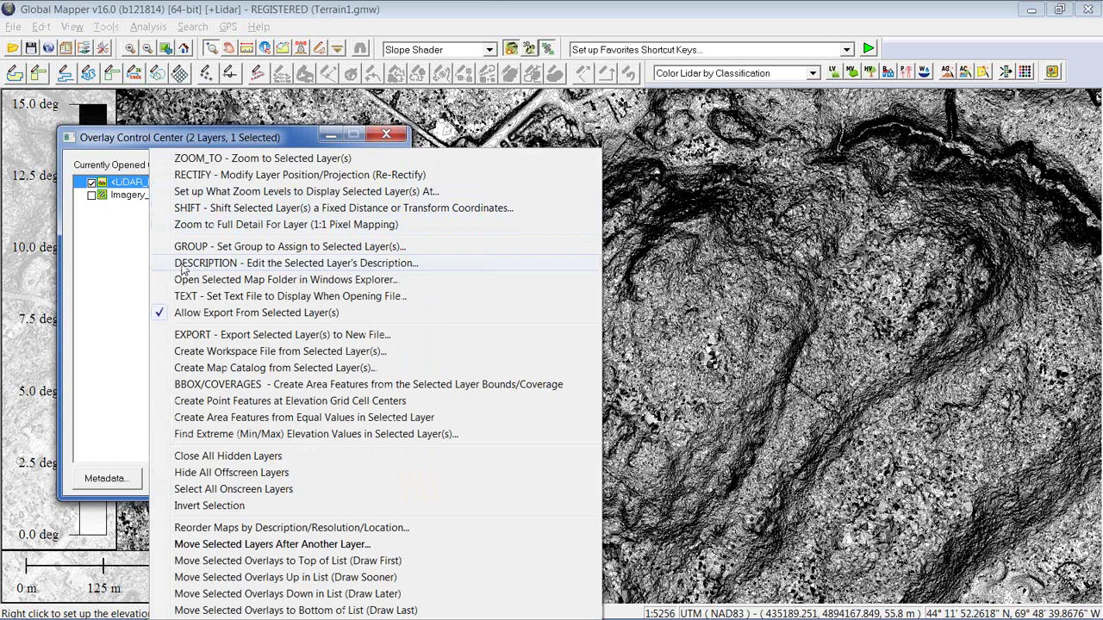
pyautogui.click(238, 419)
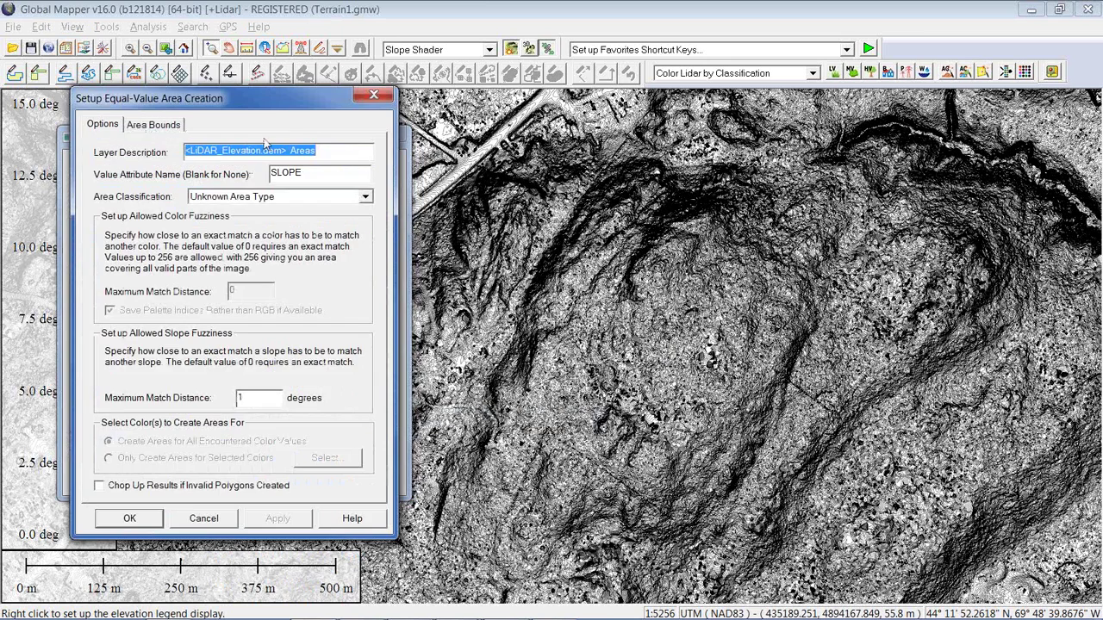
pyautogui.moveTo(278, 104); pyautogui.dragTo(862, 108)
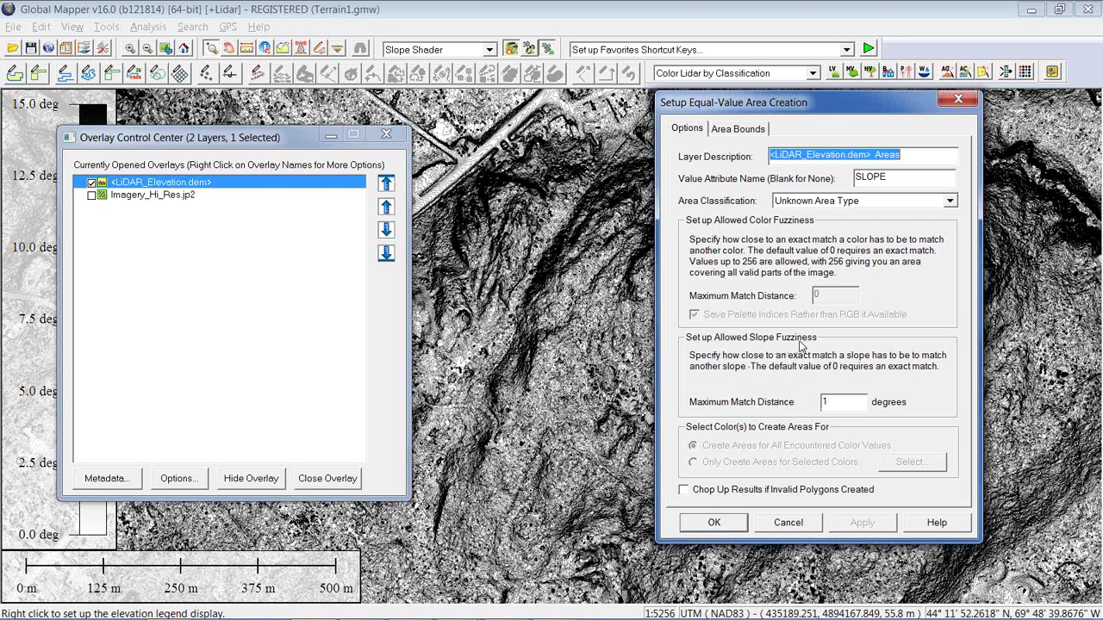
pyautogui.doubleClick(839, 404)
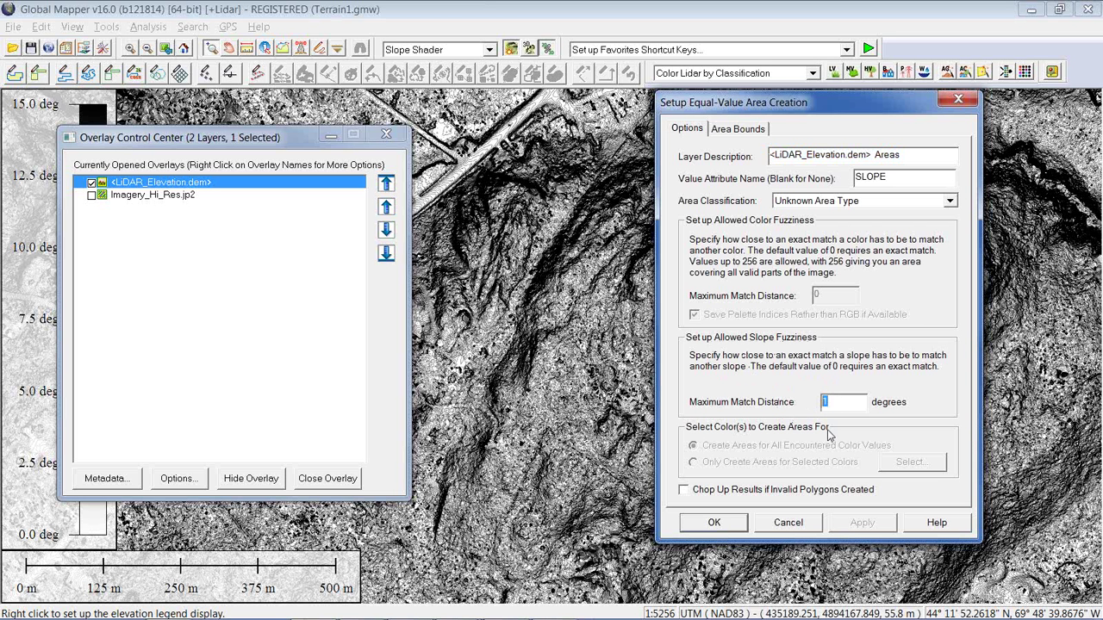
pyautogui.write('2')
# Bound the area creation with a drawn box about 437 by 379 m over the hill's northwestern part and try to generate the areas
pyautogui.click(739, 129)
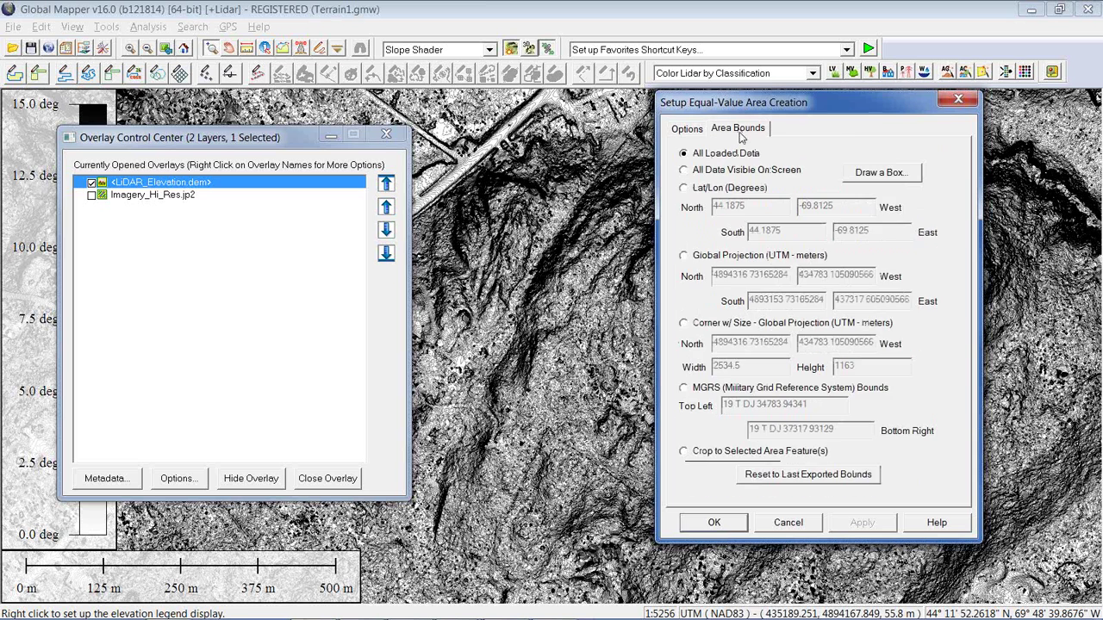
pyautogui.click(871, 172)
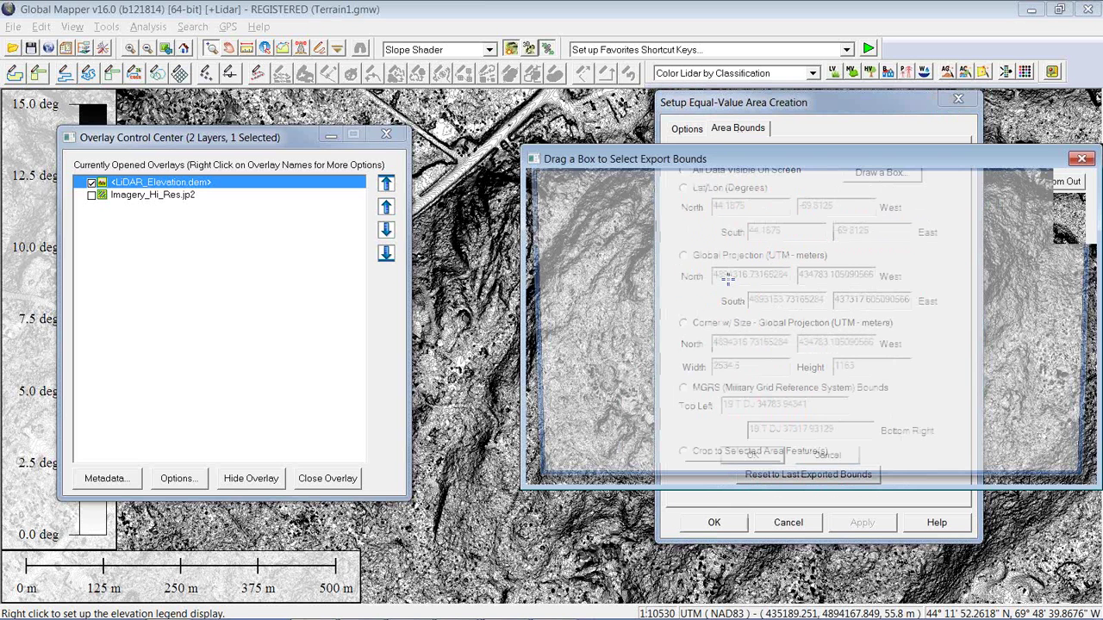
pyautogui.moveTo(790, 234); pyautogui.dragTo(929, 352)
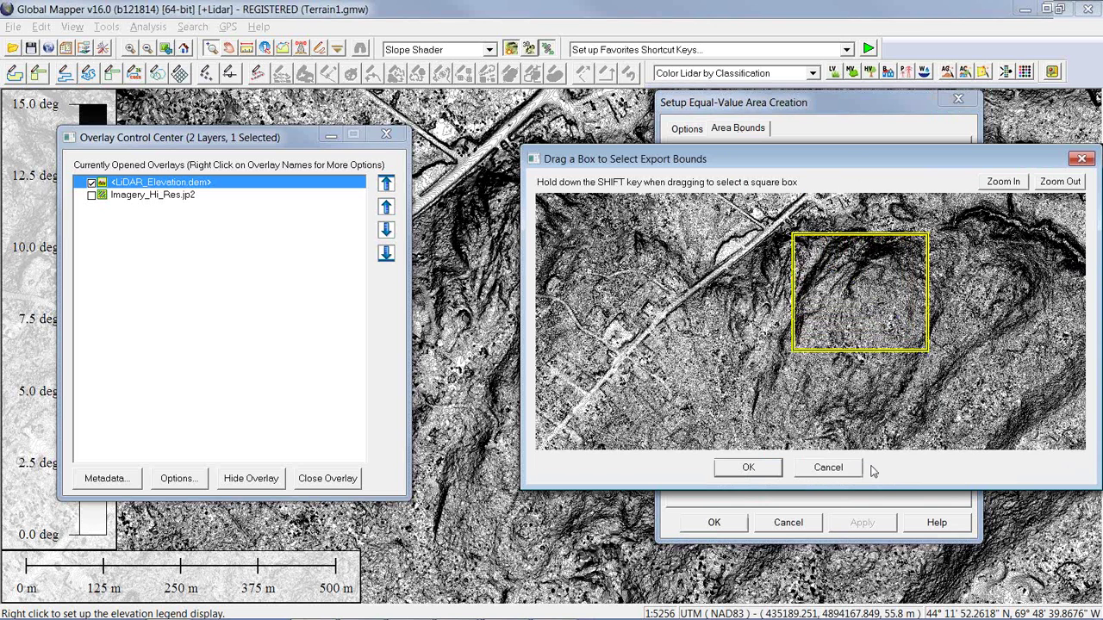
pyautogui.click(746, 467)
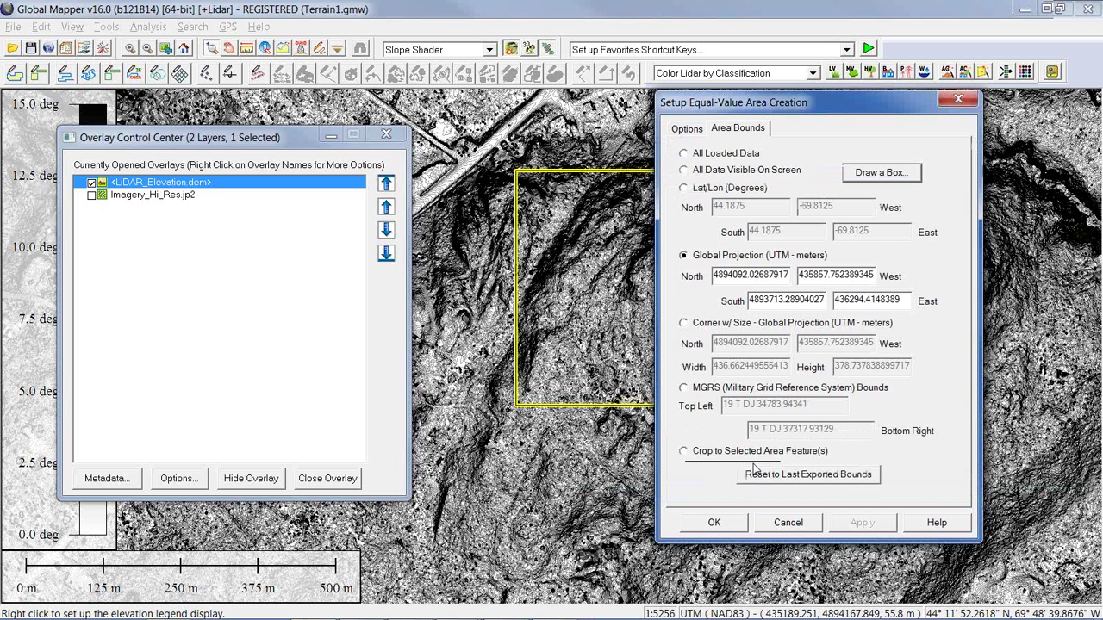
pyautogui.click(696, 130)
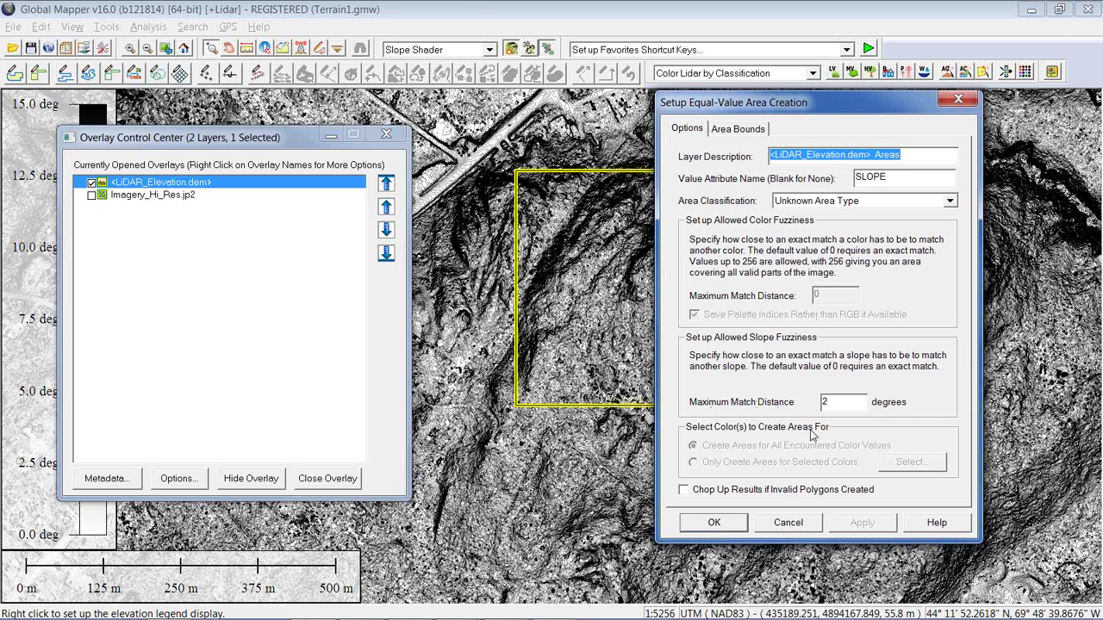
pyautogui.click(713, 522)
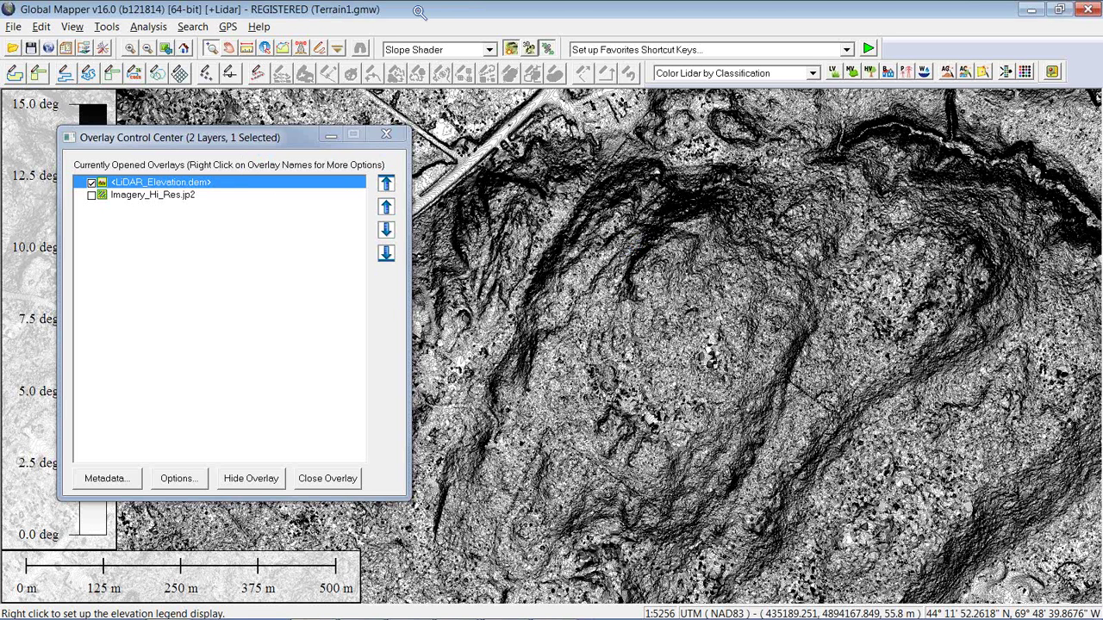
# Start a new Global Mapper instance and load the Terrain2.gmw workspace in it
pyautogui.moveTo(278, 144); pyautogui.dragTo(375, 113)
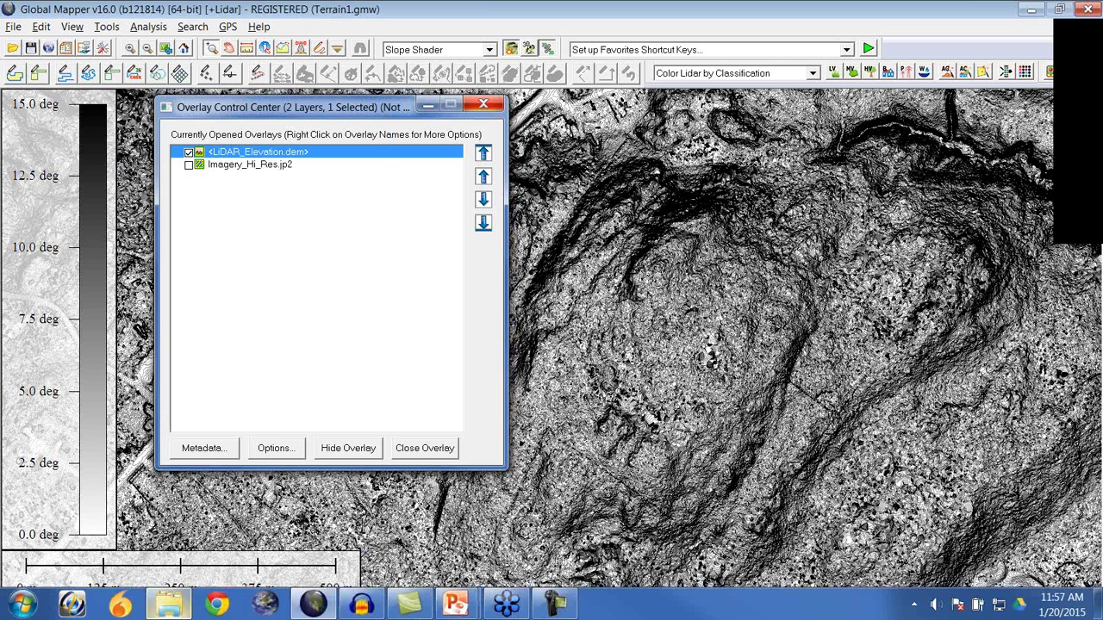
pyautogui.moveTo(164, 612)
pyautogui.rightClick(313, 603)
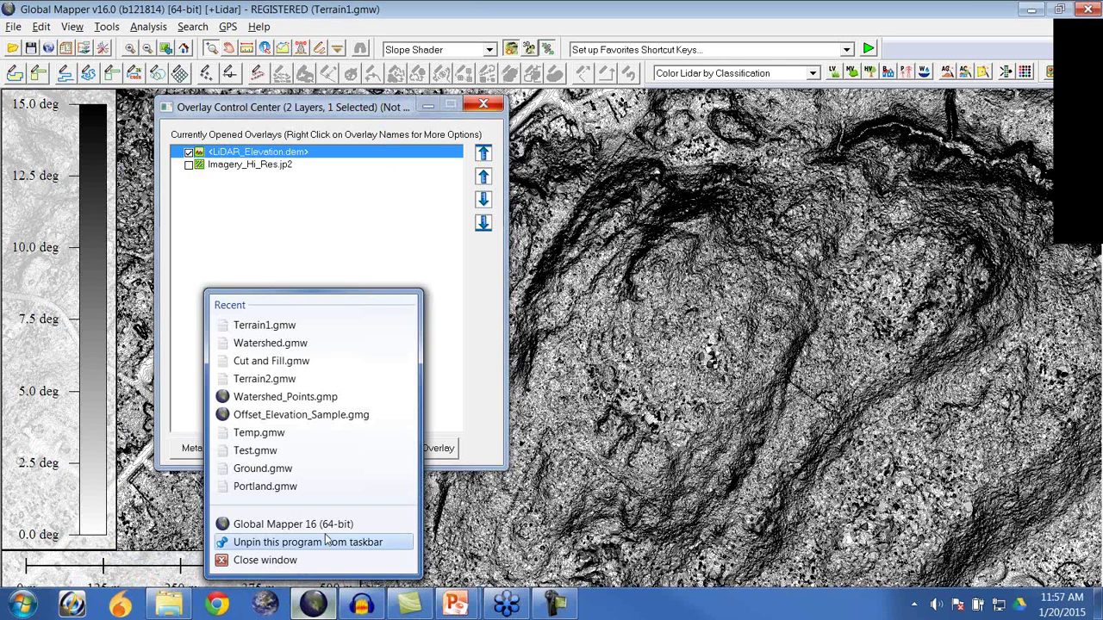
pyautogui.click(330, 525)
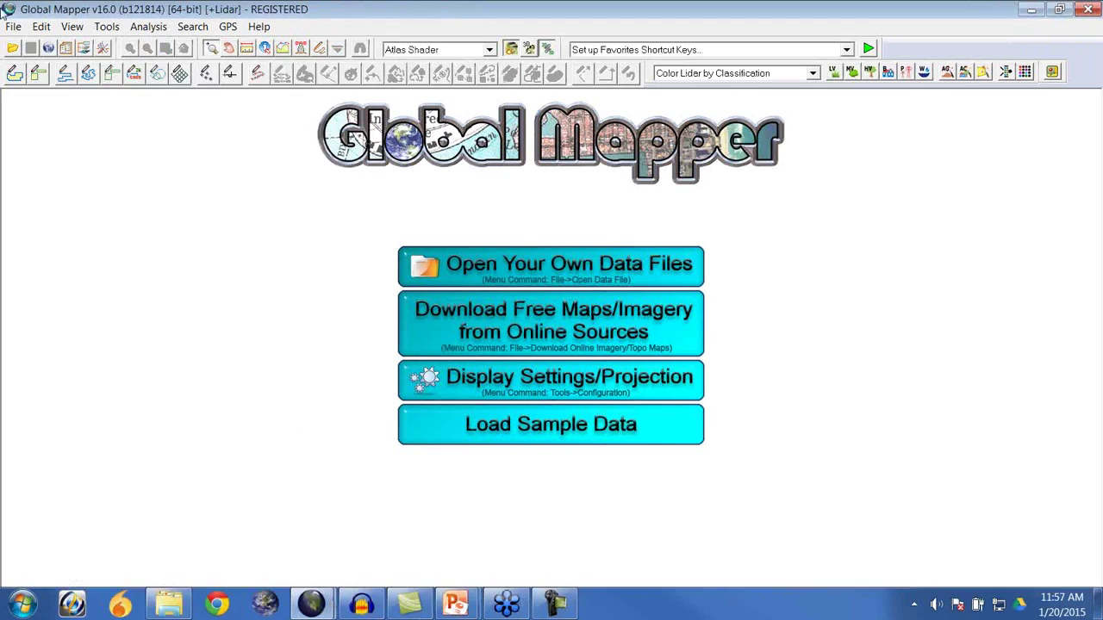
pyautogui.click(13, 25)
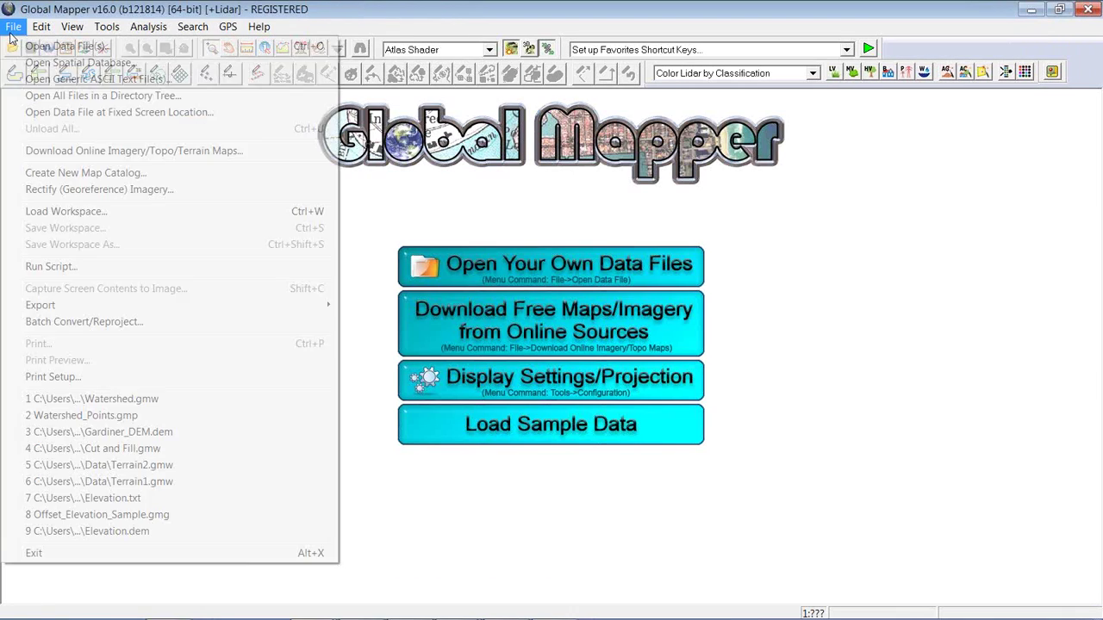
pyautogui.click(145, 466)
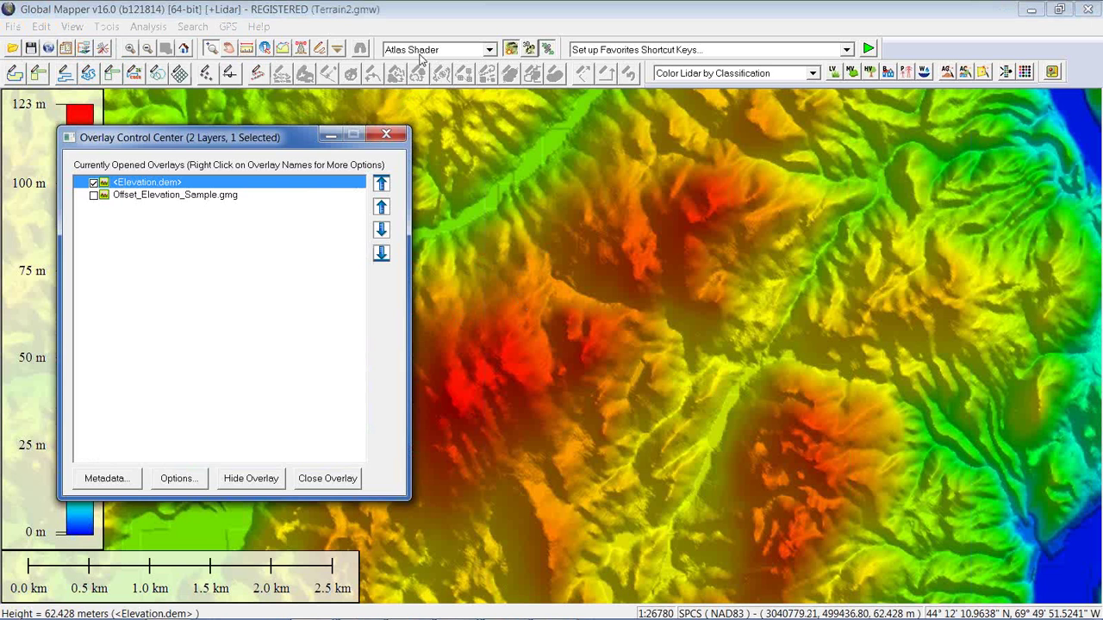
# Apply the Slope Shader and set up equal-value area creation for Elevation.dem with a maximum slope match distance of 2 degrees
pyautogui.click(422, 50)
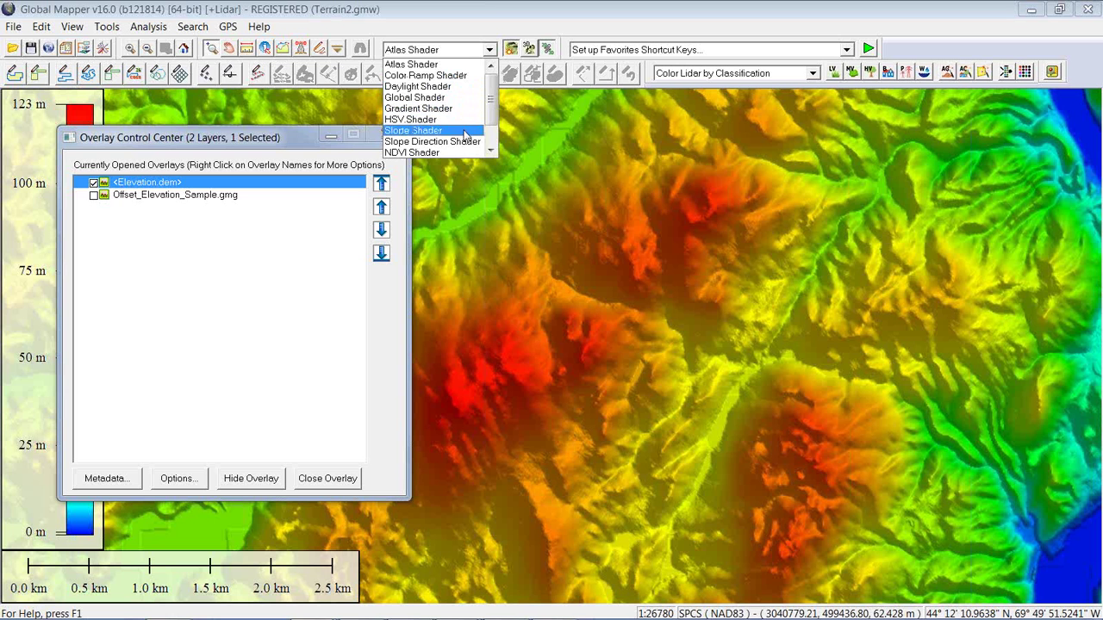
pyautogui.click(413, 130)
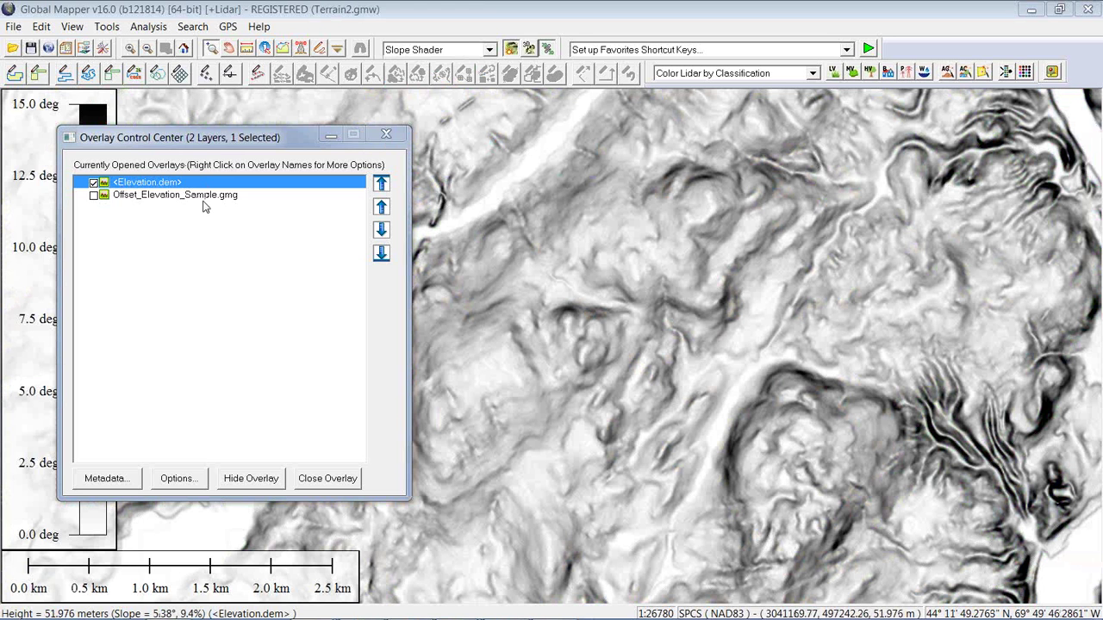
pyautogui.rightClick(162, 187)
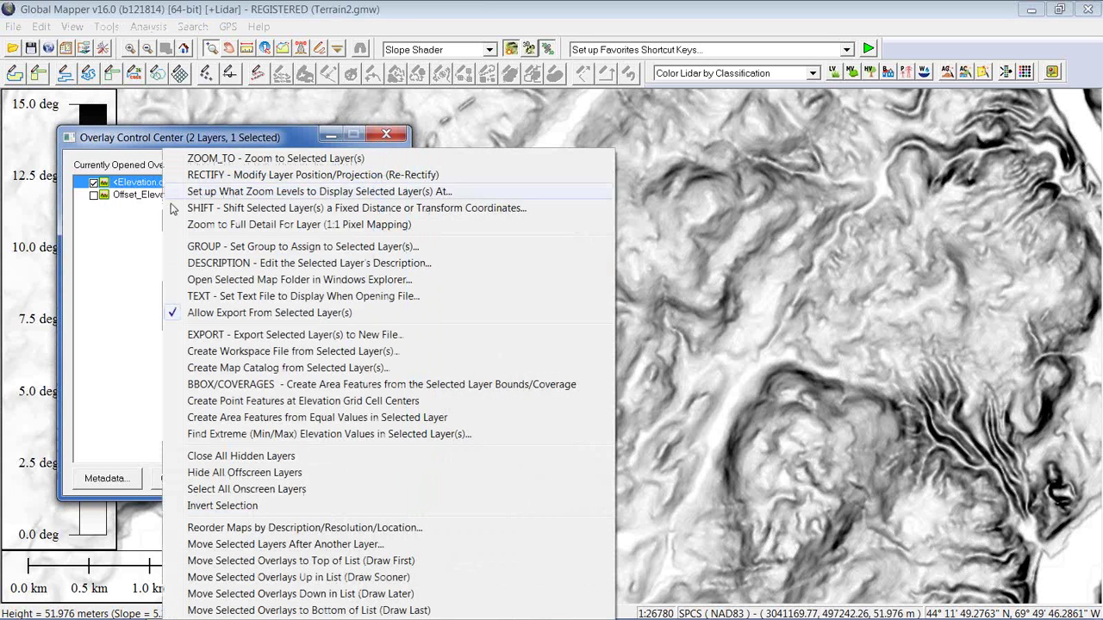
pyautogui.click(238, 419)
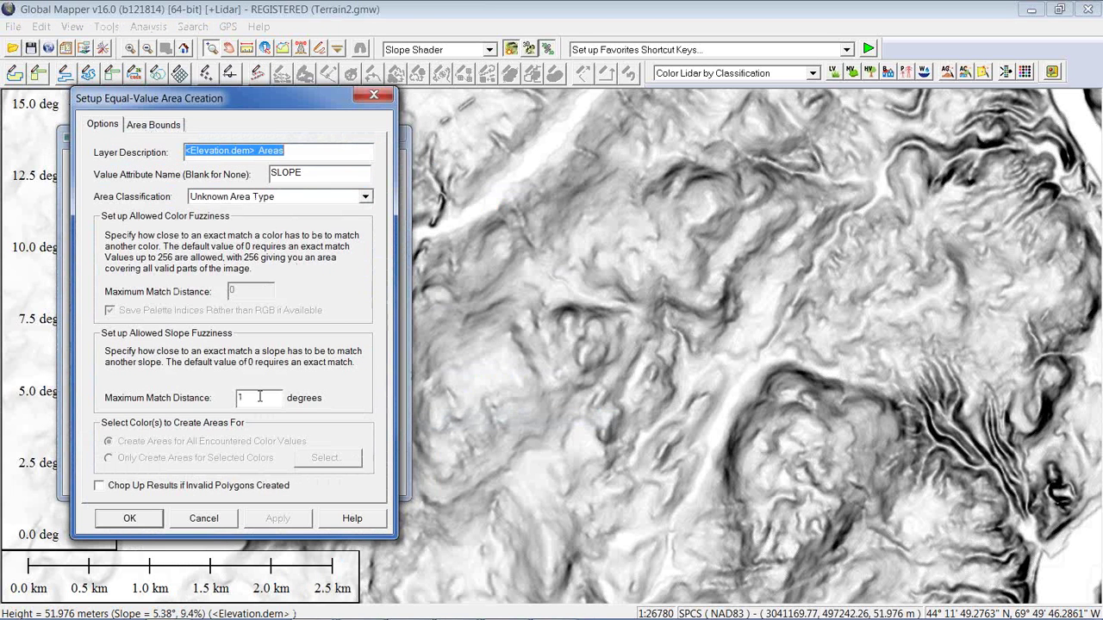
pyautogui.moveTo(260, 398); pyautogui.dragTo(238, 401)
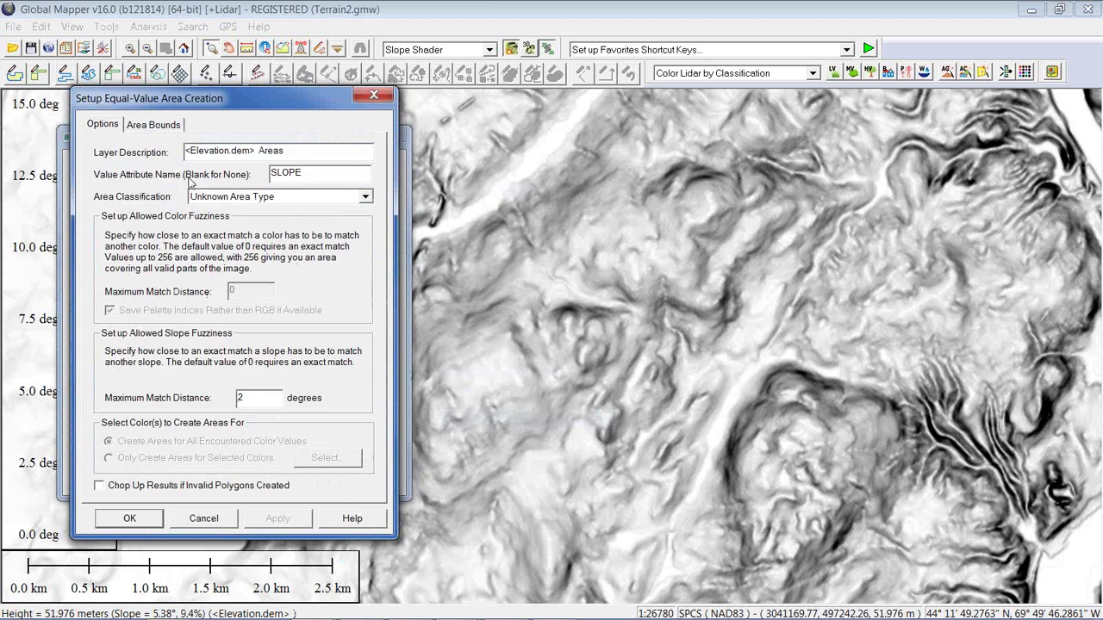
# Bound the area creation with a drawn box about 9,013 by 7,486 feet over the western-central terrain and generate the equal-slope areas
pyautogui.click(157, 124)
pyautogui.click(291, 169)
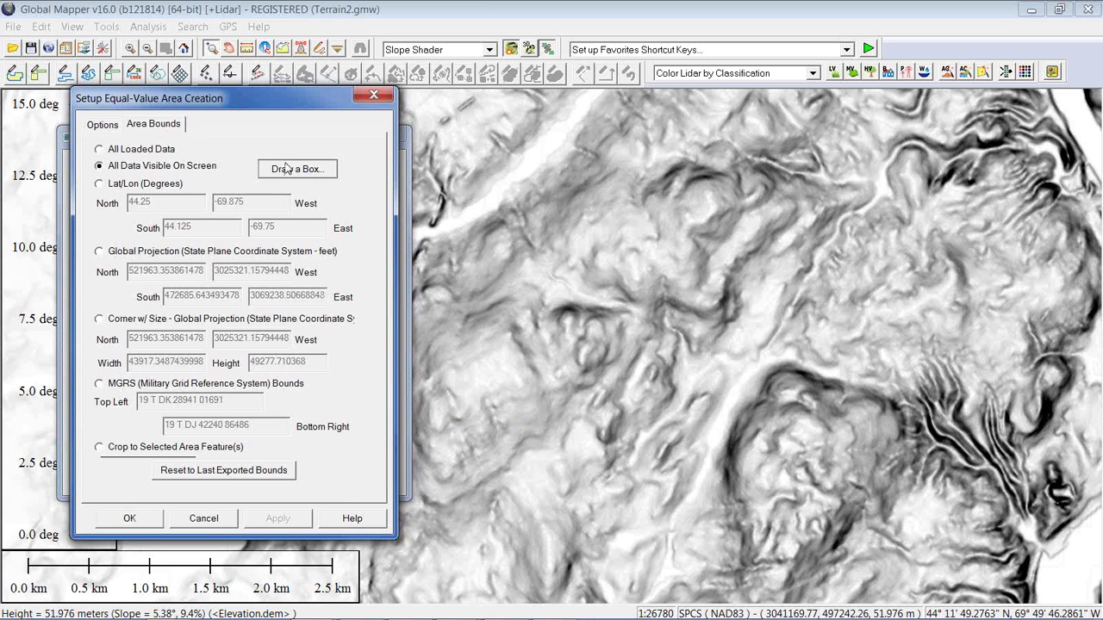
pyautogui.moveTo(204, 245); pyautogui.dragTo(370, 381)
pyautogui.click(244, 470)
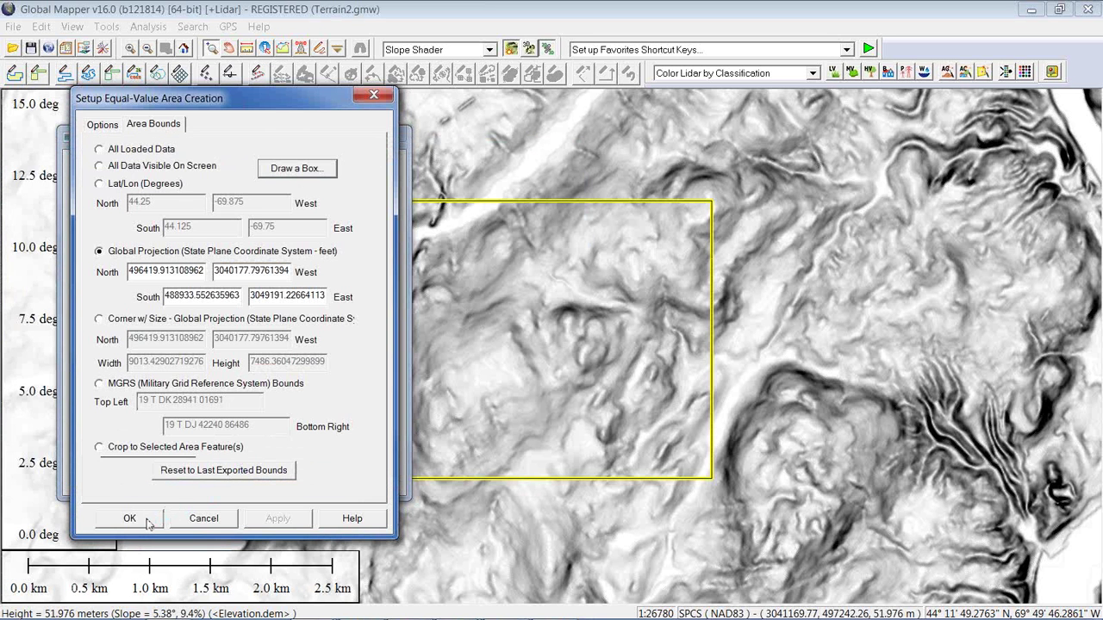
pyautogui.click(129, 519)
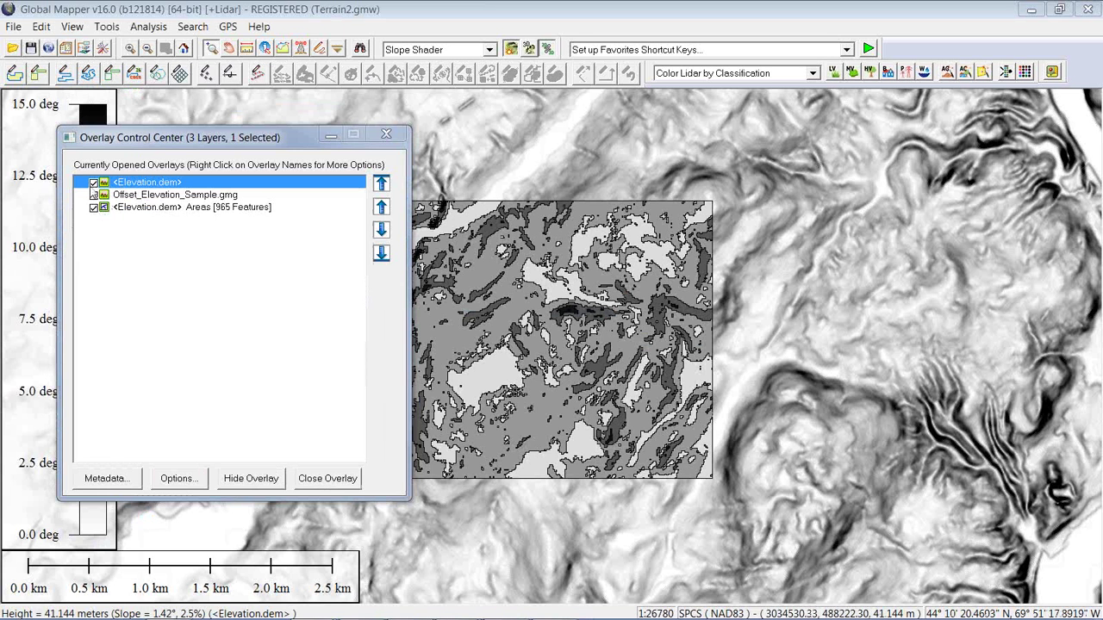
# Hide the Elevation.dem layer and inspect the slope attributes of a dark area feature near the middle of the generated areas
pyautogui.click(94, 182)
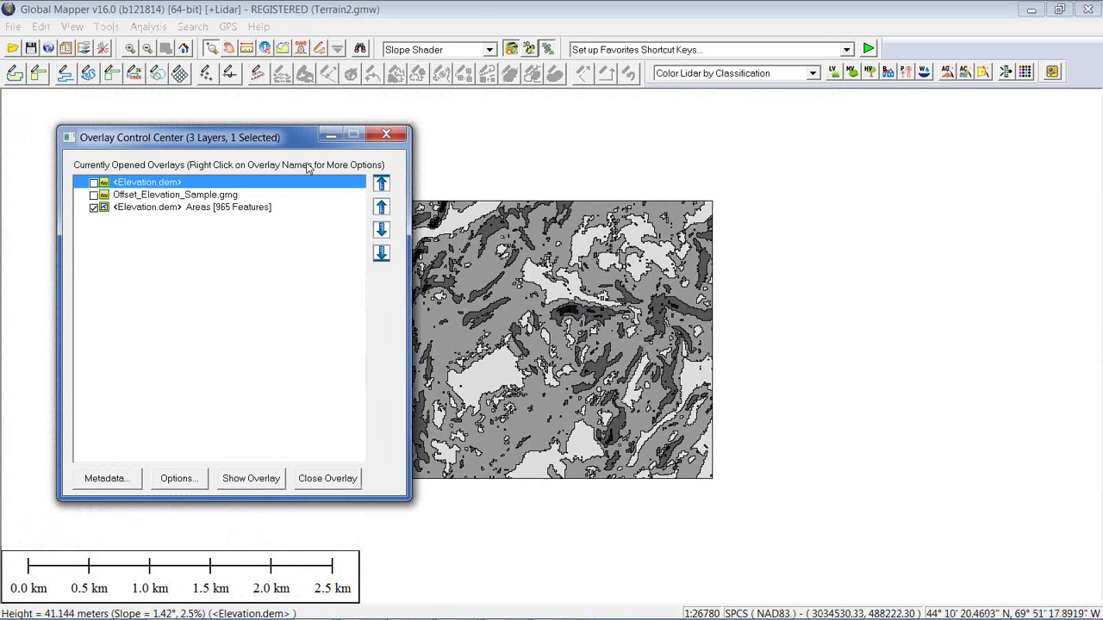
pyautogui.moveTo(288, 139); pyautogui.dragTo(202, 119)
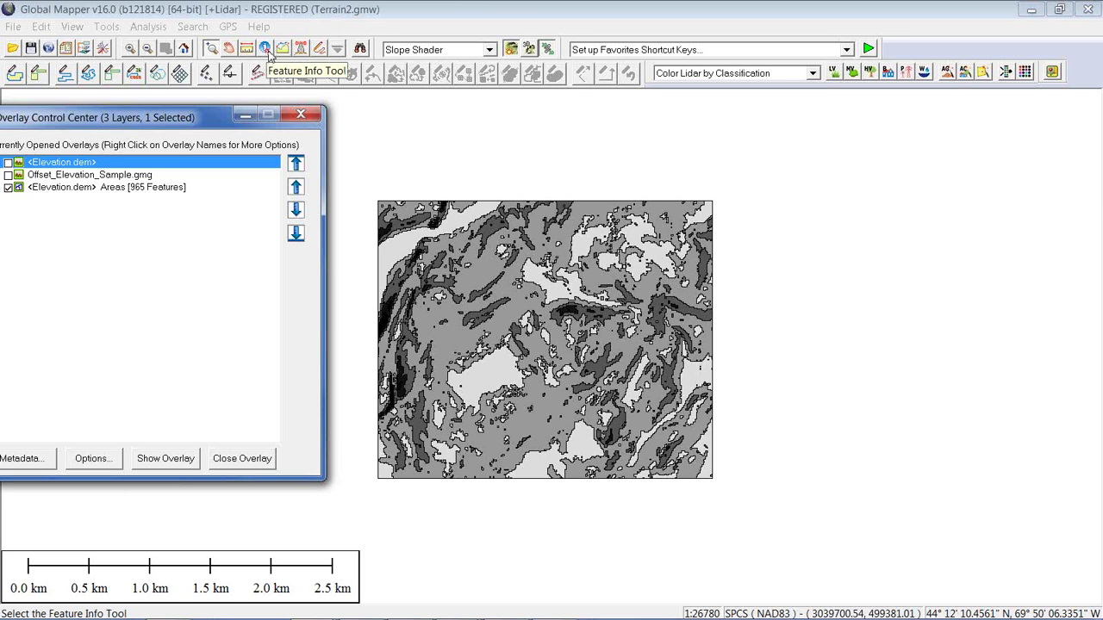
pyautogui.click(266, 51)
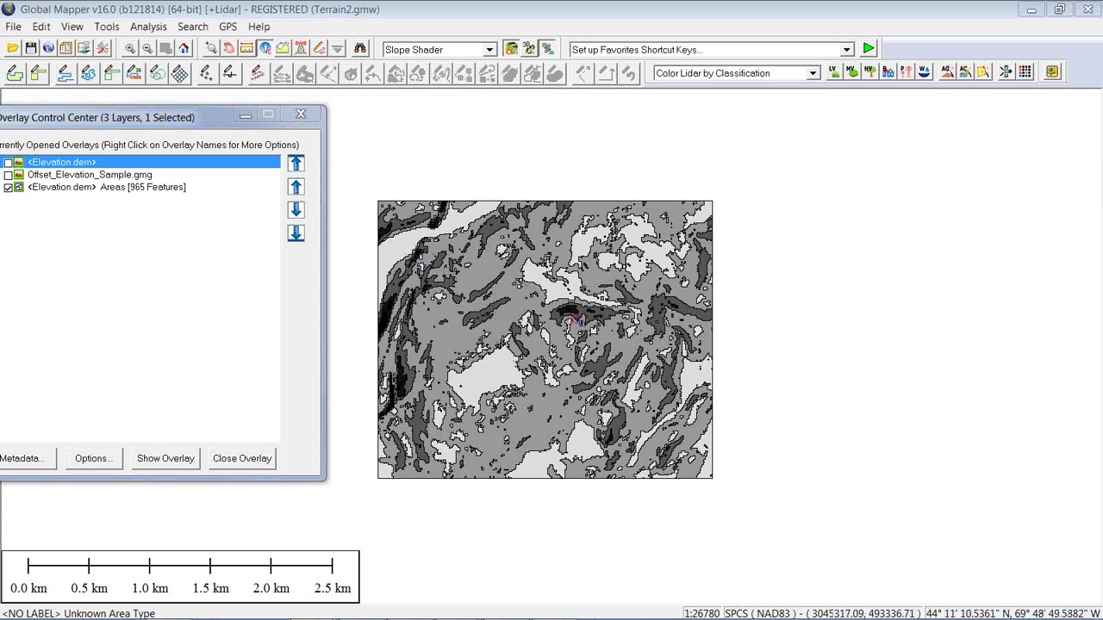
pyautogui.click(570, 315)
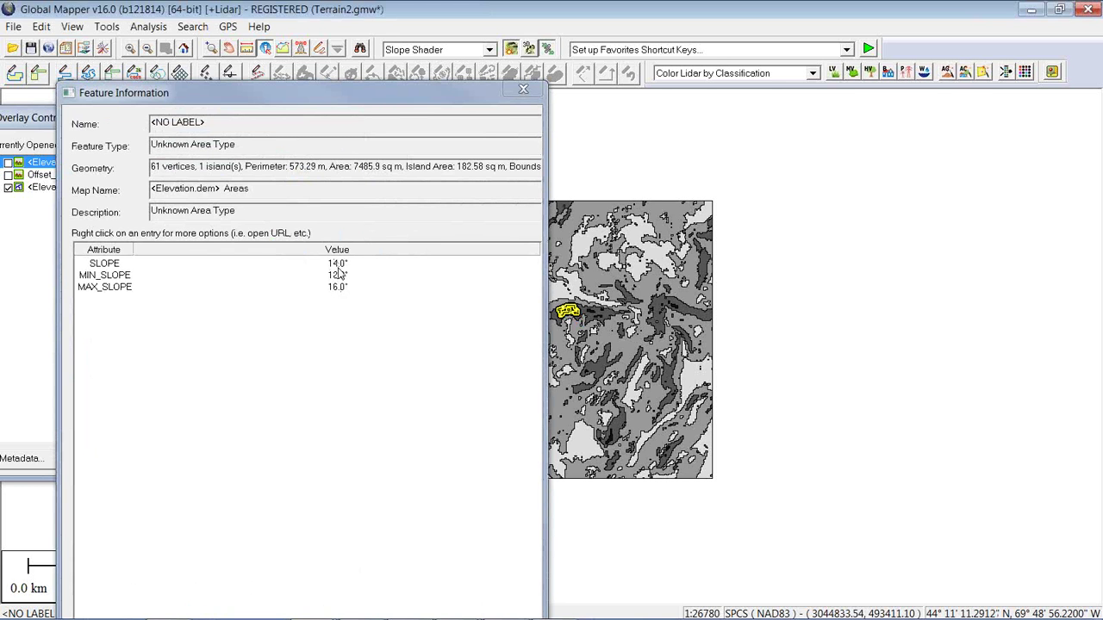
pyautogui.click(522, 92)
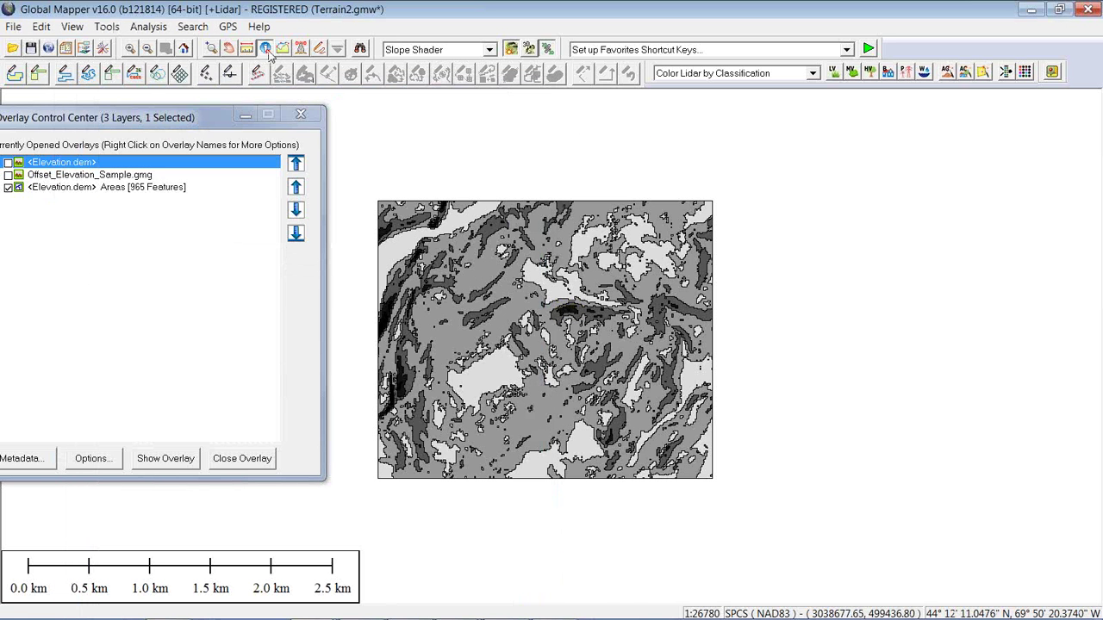
# Review the generated areas' SLOPE, MIN_SLOPE and MAX_SLOPE attributes in the vector data search, then close it
pyautogui.click(360, 50)
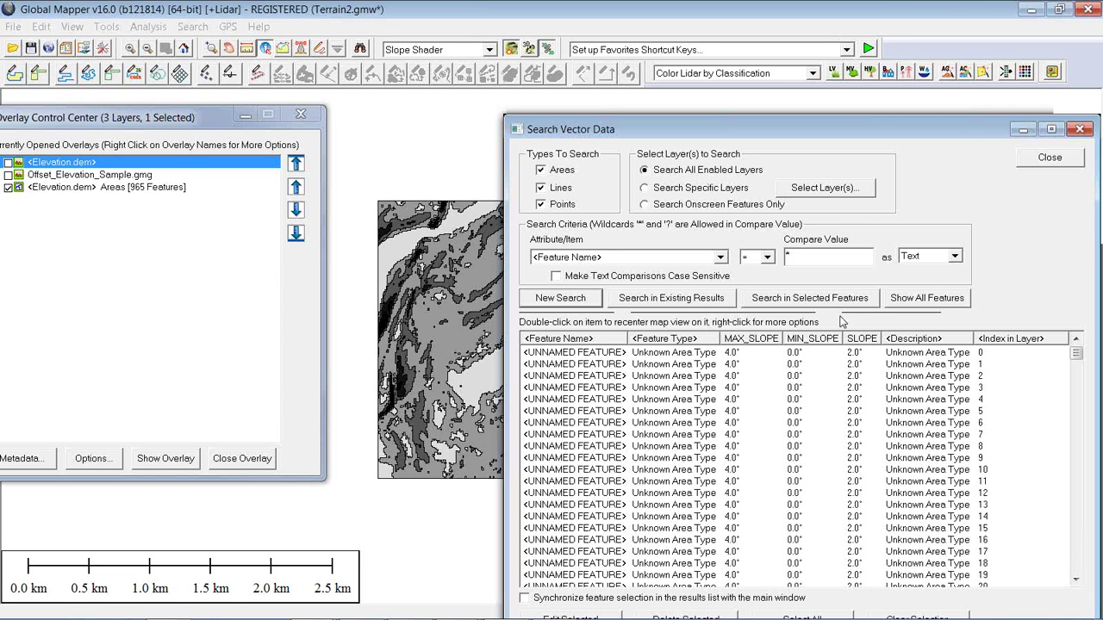
pyautogui.moveTo(867, 131); pyautogui.dragTo(659, 121)
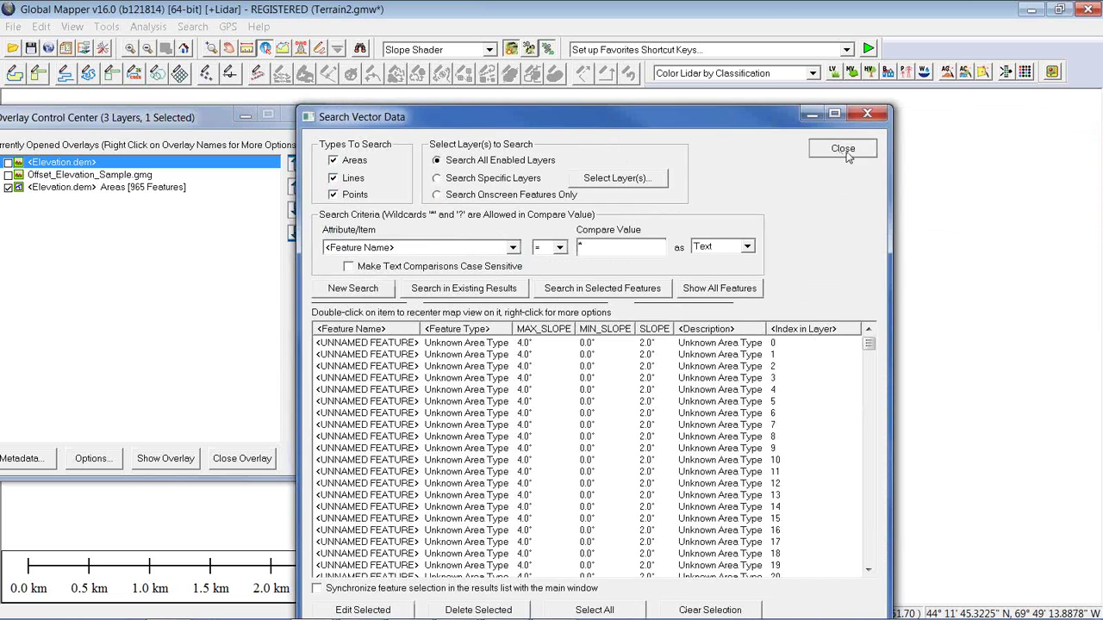
pyautogui.click(841, 153)
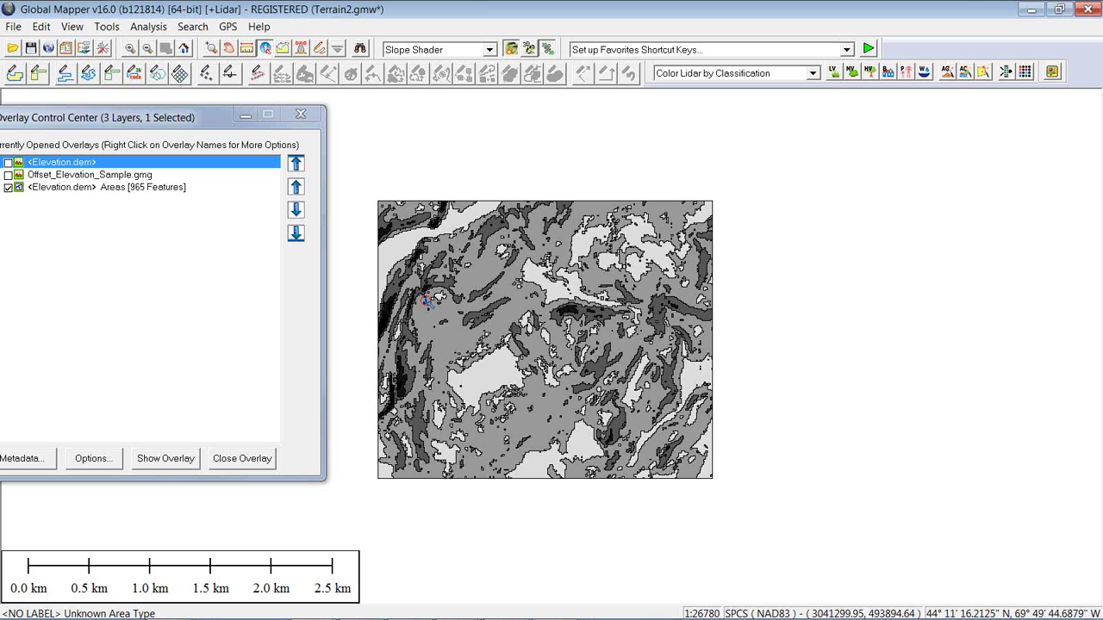
# Switch to the Webinar.pptx slide show in PowerPoint and advance to the closing "Thanks for Attending" slide
pyautogui.hotkey('alt', 'Tab')
pyautogui.press('Tab')
pyautogui.press('Tab')
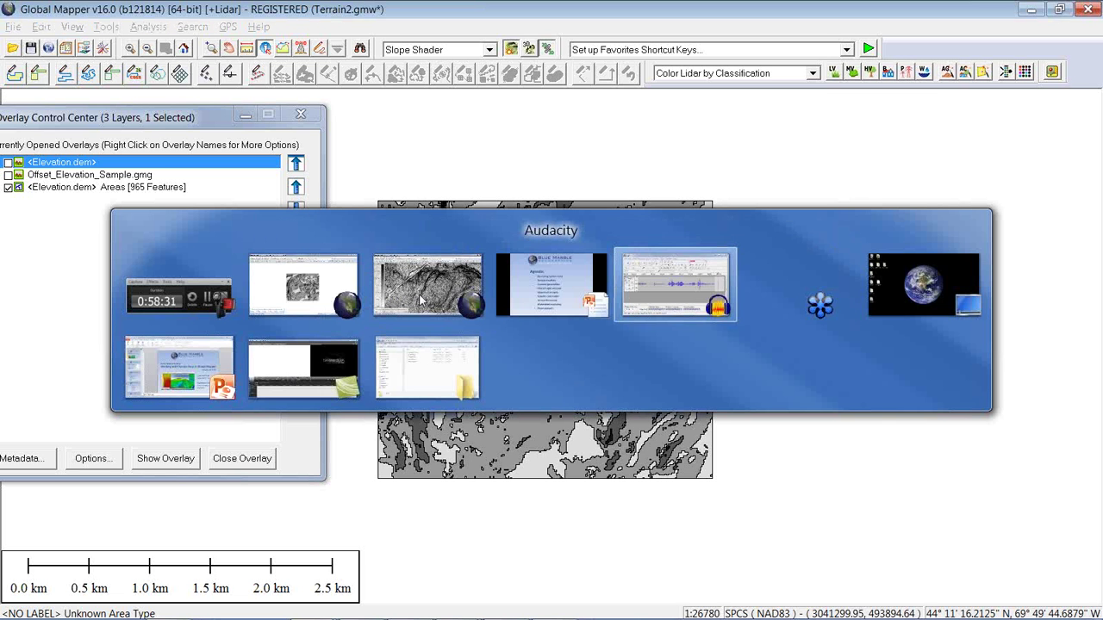
pyautogui.press('Tab')
pyautogui.press('Tab')
pyautogui.press('Tab')
pyautogui.press('Tab')
pyautogui.press('Tab')
pyautogui.press('Tab')
pyautogui.press('Tab')
pyautogui.press('Tab')
pyautogui.press('Tab')
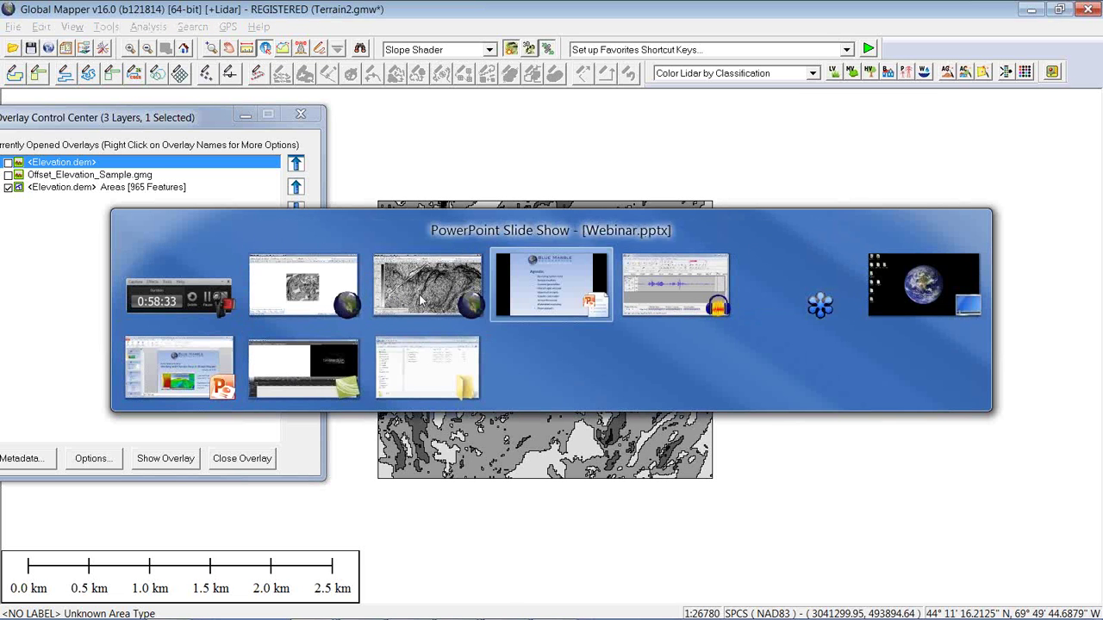
pyautogui.press('Right')
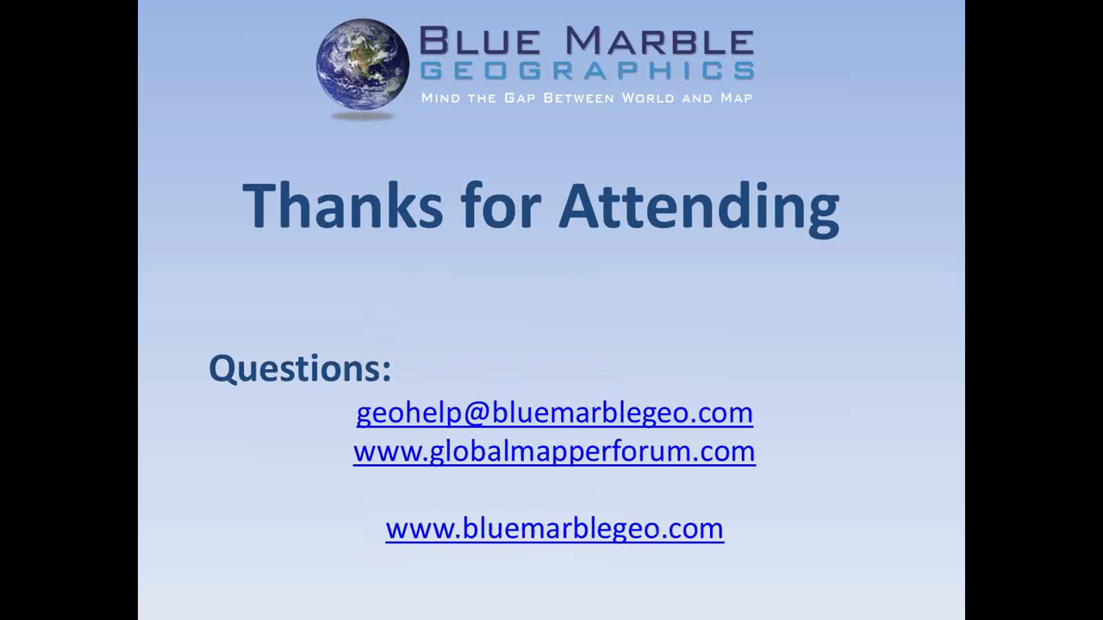